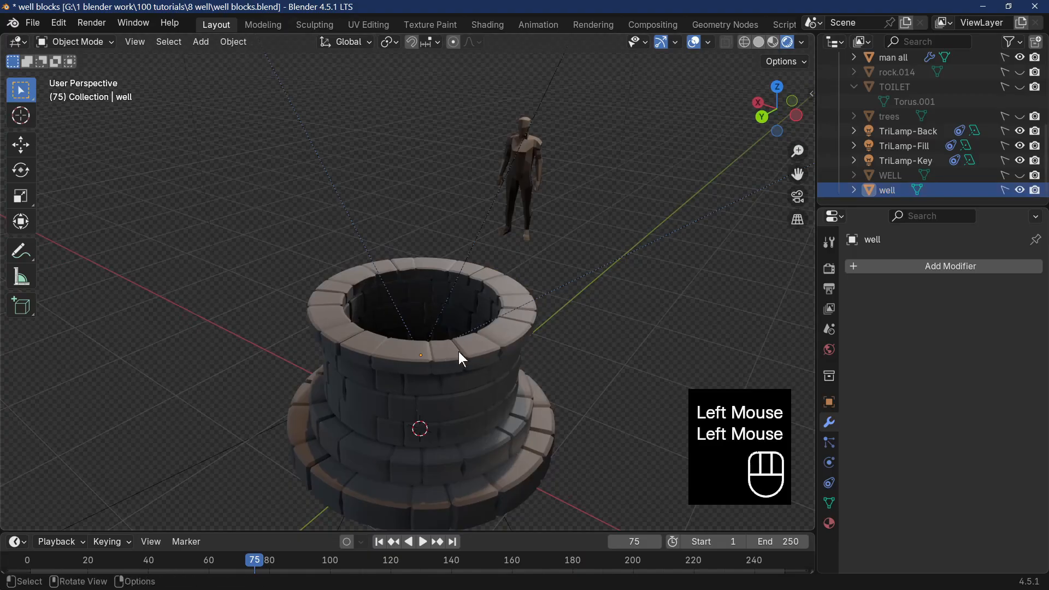
Add a 2 m cube mesh at the world origin, at the centre of the well.
middle_drag(488, 380, 490, 352)
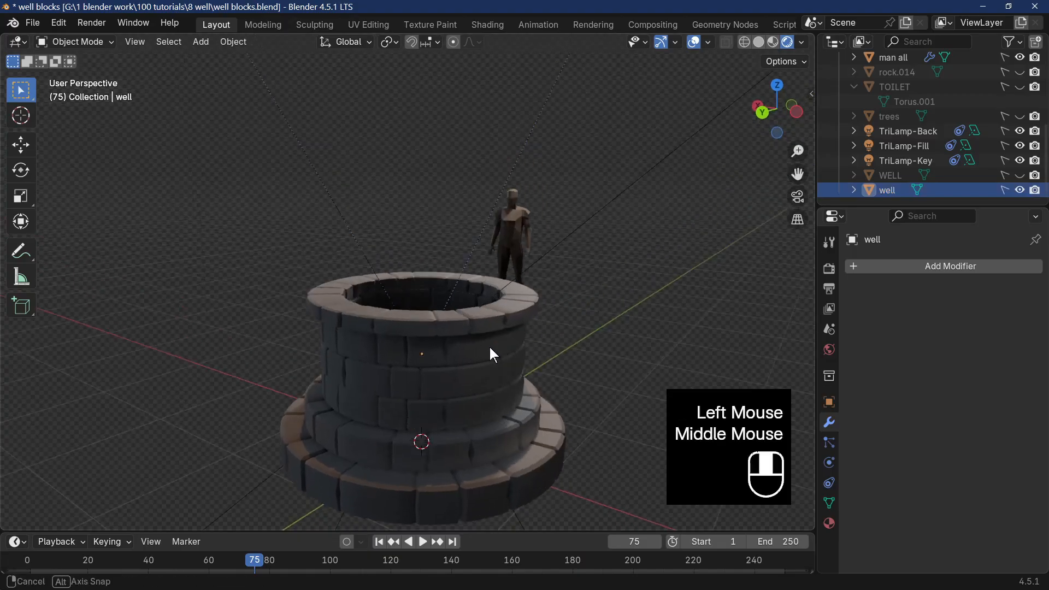
click(195, 41)
mouse_move(229, 59)
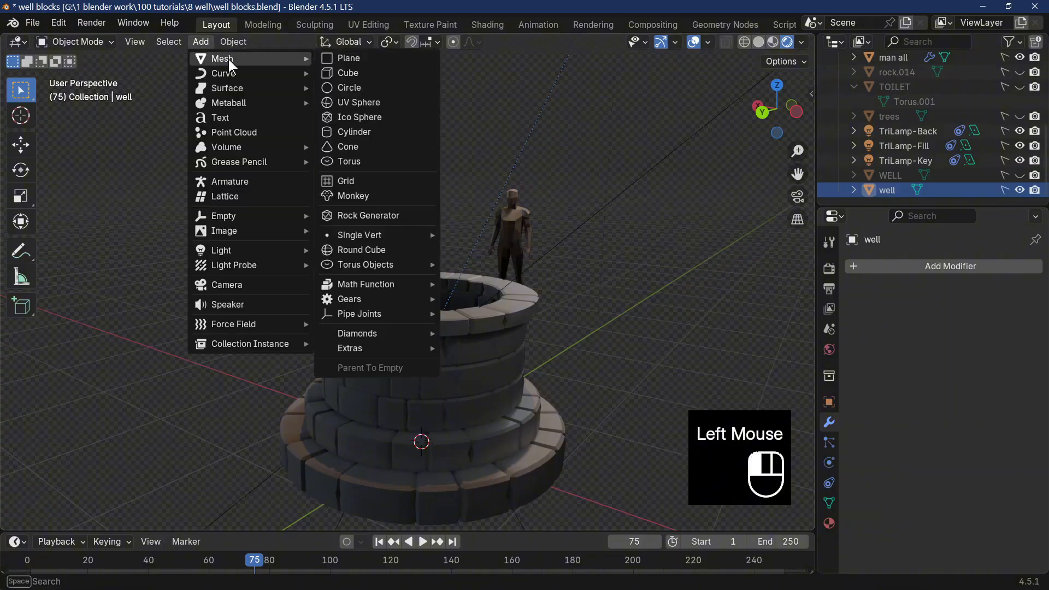
click(348, 73)
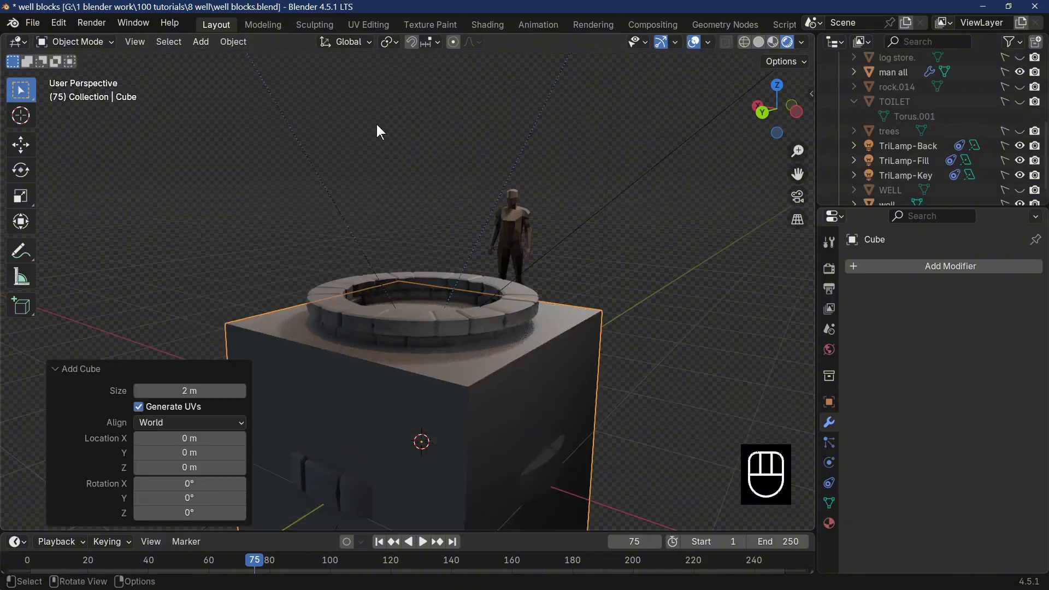
middle_drag(429, 317, 444, 365)
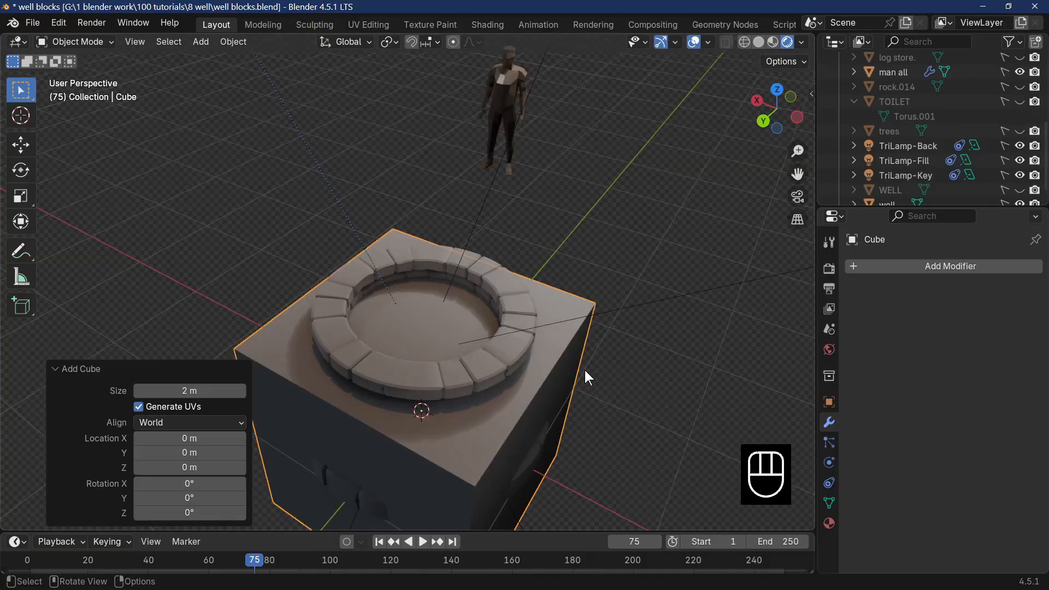
middle_drag(582, 369, 543, 359)
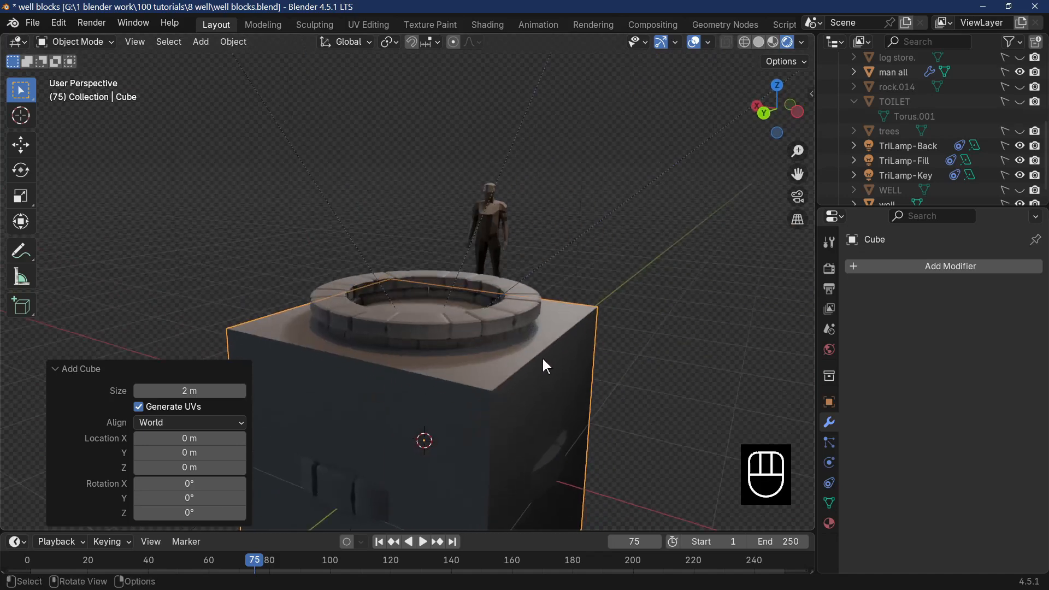
Raise the cube about 2.53 m along the global Z axis so it sits above the well.
key(g)
key(z)
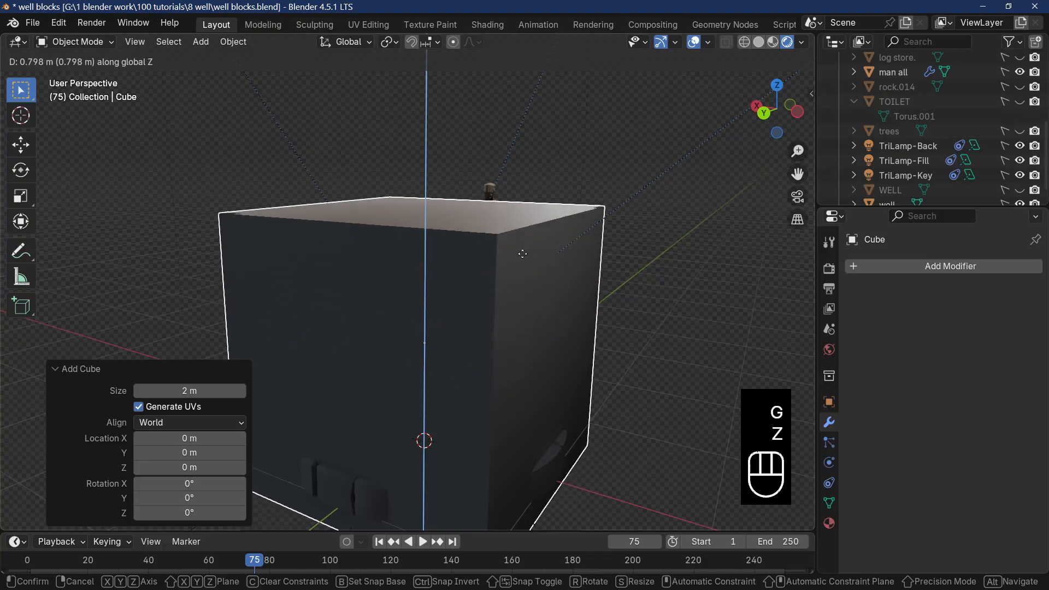
click(451, 515)
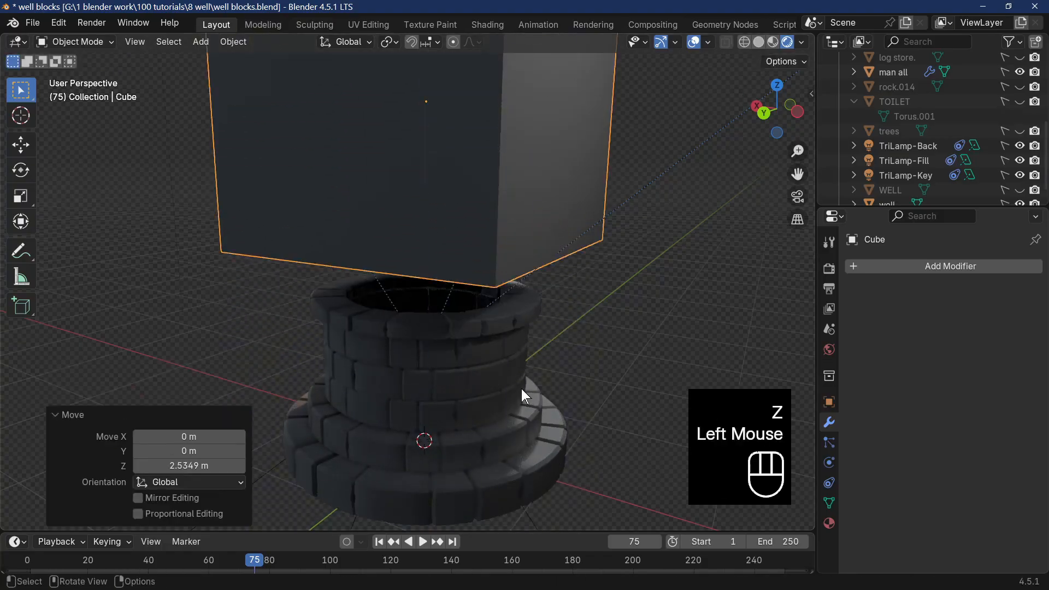
Scale the cube down uniformly to a small block, by about 0.11 and again by 0.616.
scroll(521, 388, down, 2)
middle_drag(509, 455, 507, 488)
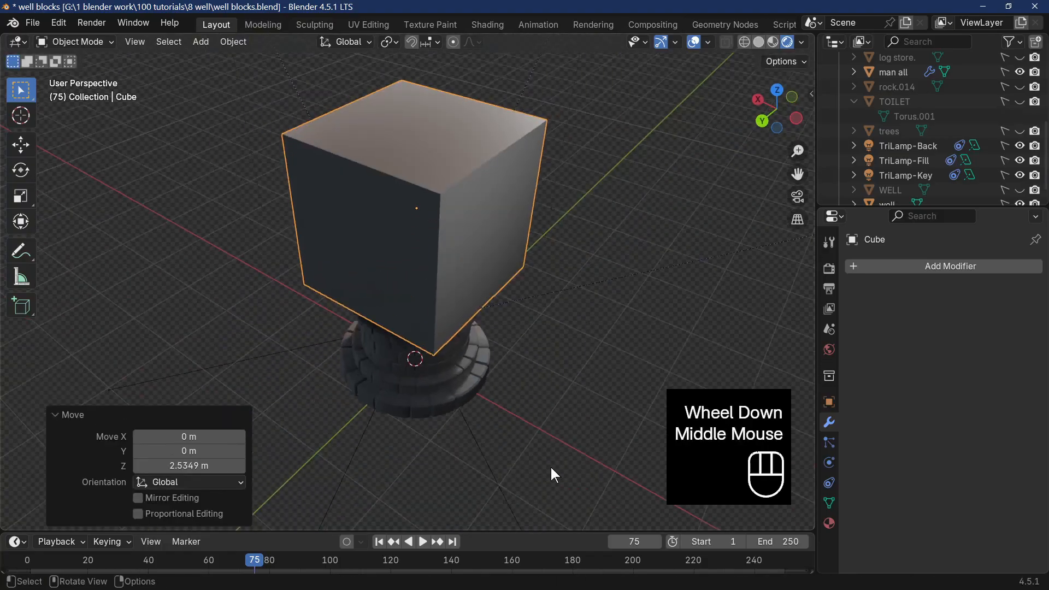
key(s)
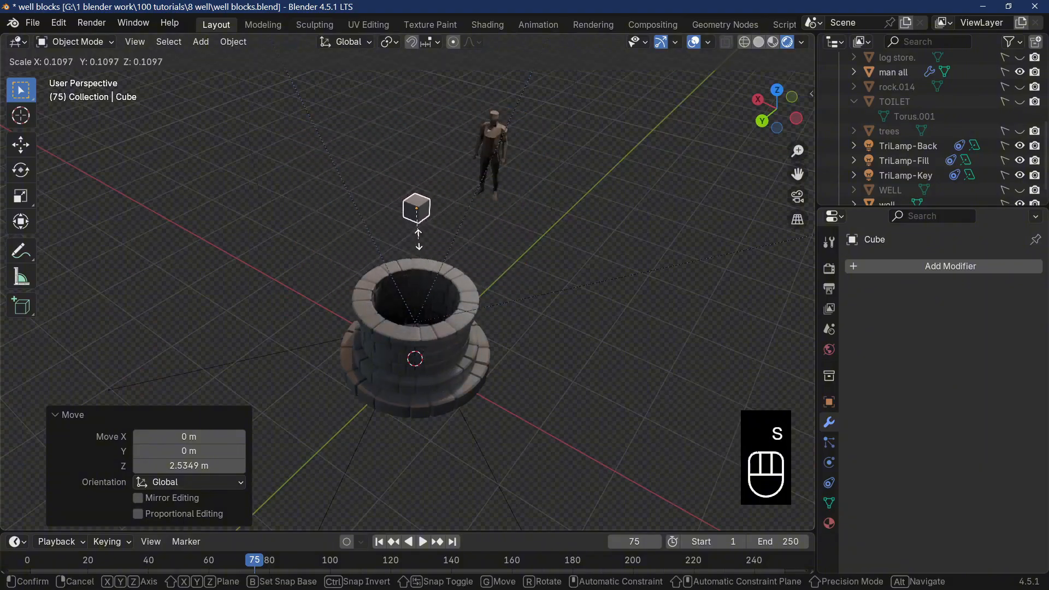
click(419, 239)
key(s)
click(466, 271)
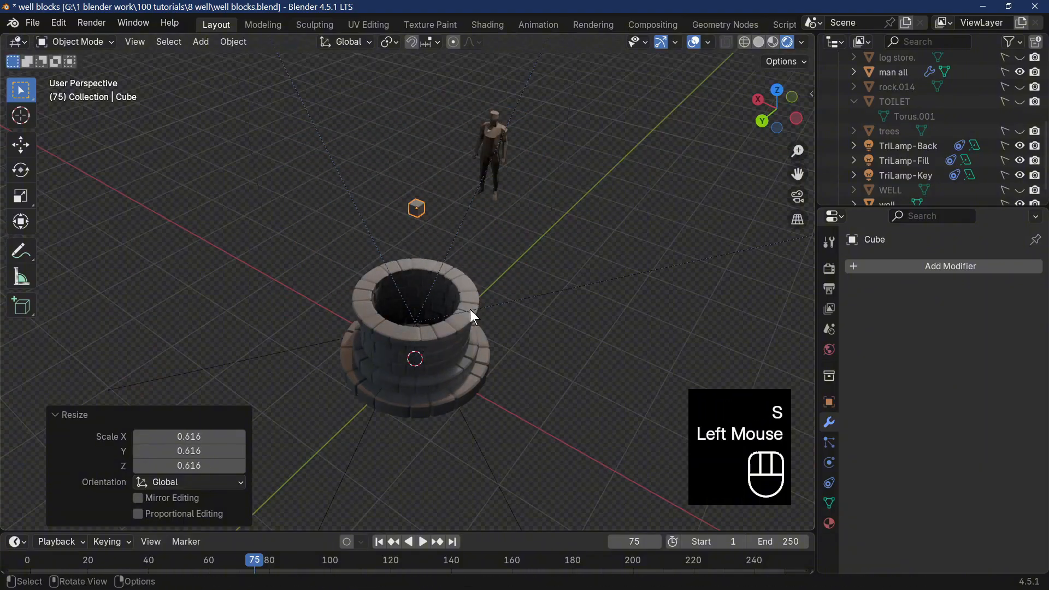
In top view, shift the small cube about -0.70 m in X and -0.015 m in Y, over the well's rim.
middle_drag(473, 317, 437, 388)
key(KP_7)
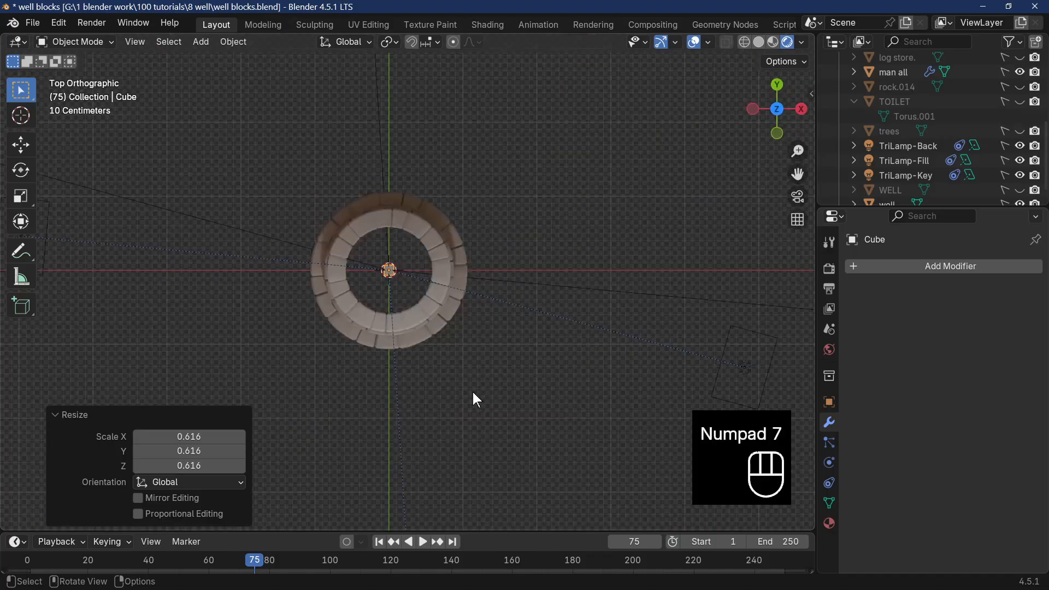
key(g)
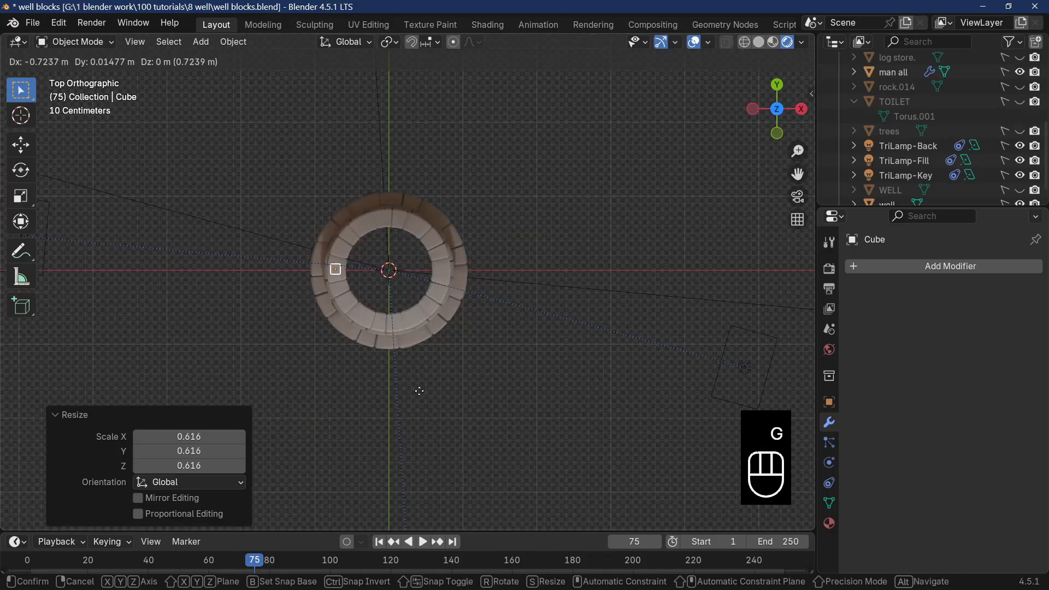
click(420, 393)
Lower the cube about 1.32 m along Z onto the well's rim stones.
middle_drag(420, 393, 463, 359)
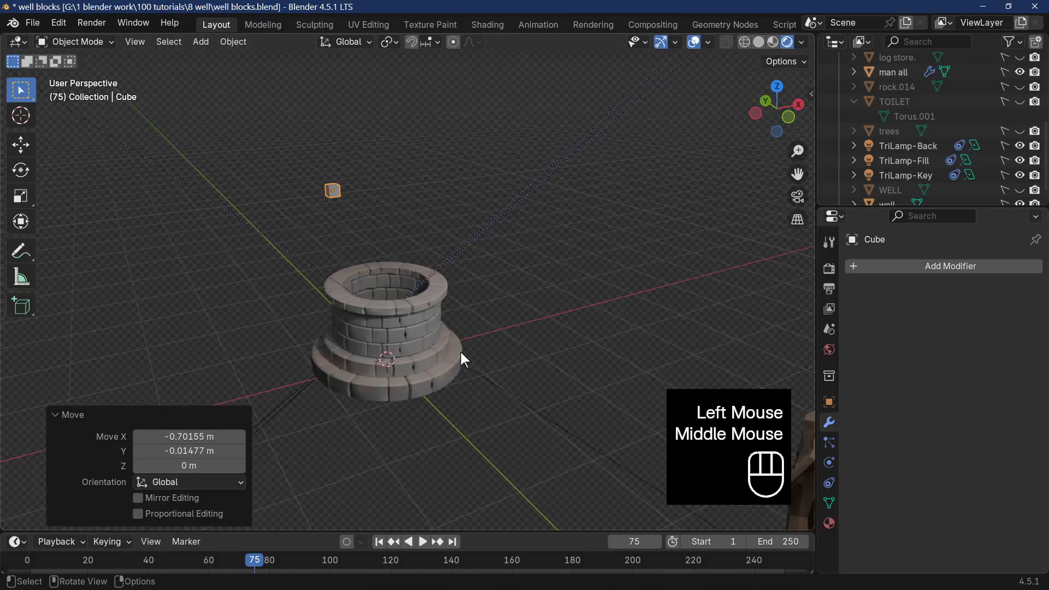
key(g)
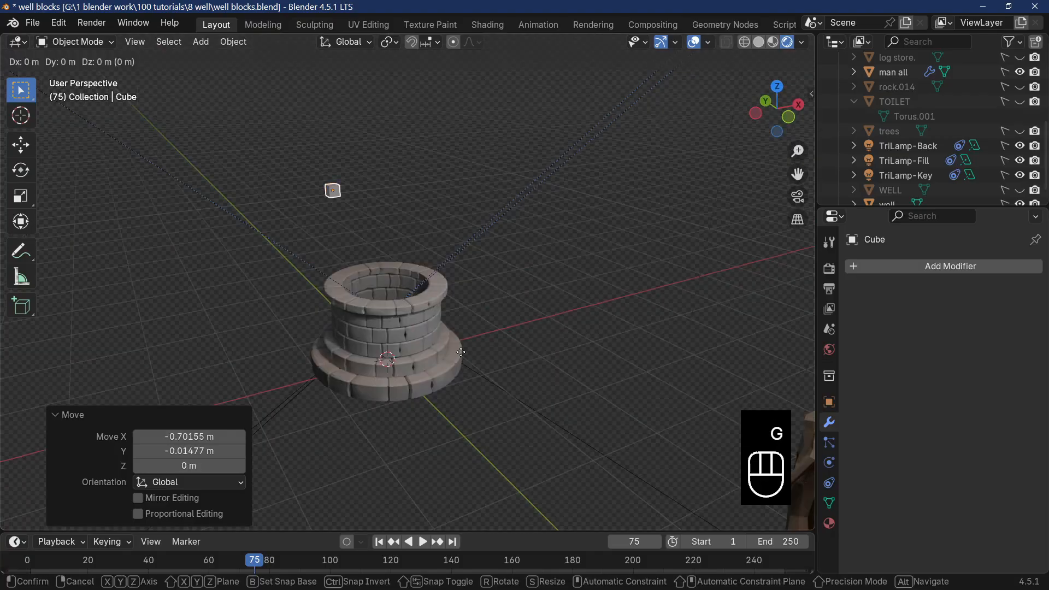
key(z)
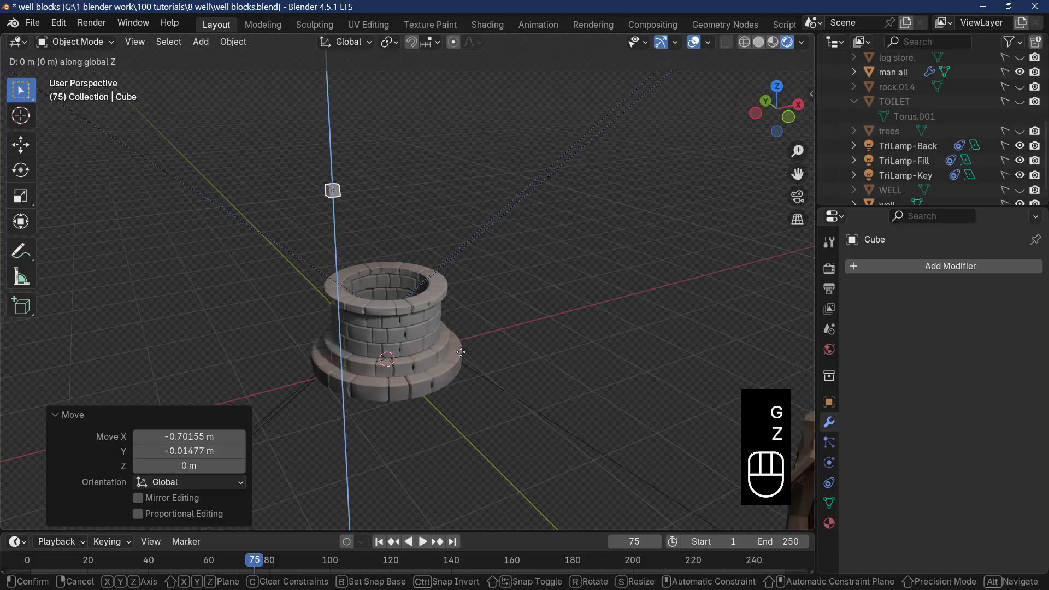
click(466, 437)
Scale the cube on the rim by 0.69 and lower it about 0.007 m along Z into the stone.
scroll(468, 432, up, 5)
middle_drag(468, 431, 470, 425)
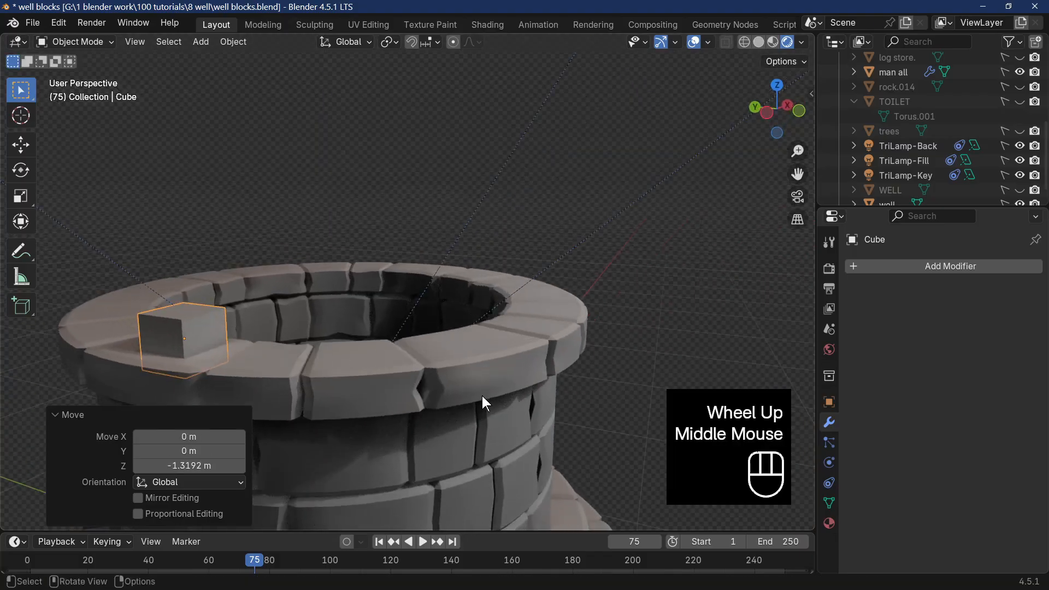
key(s)
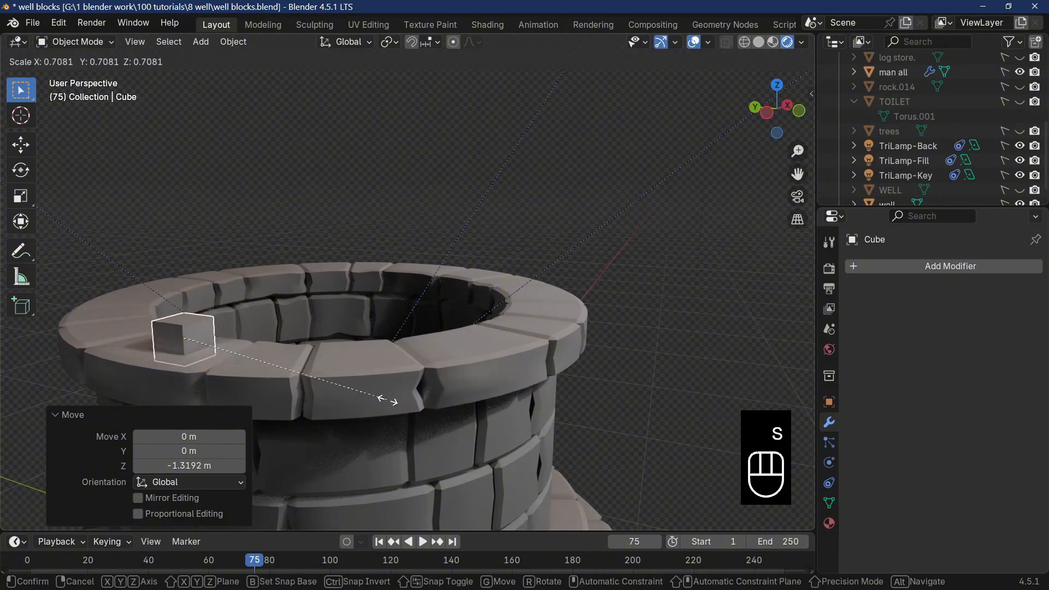
click(381, 401)
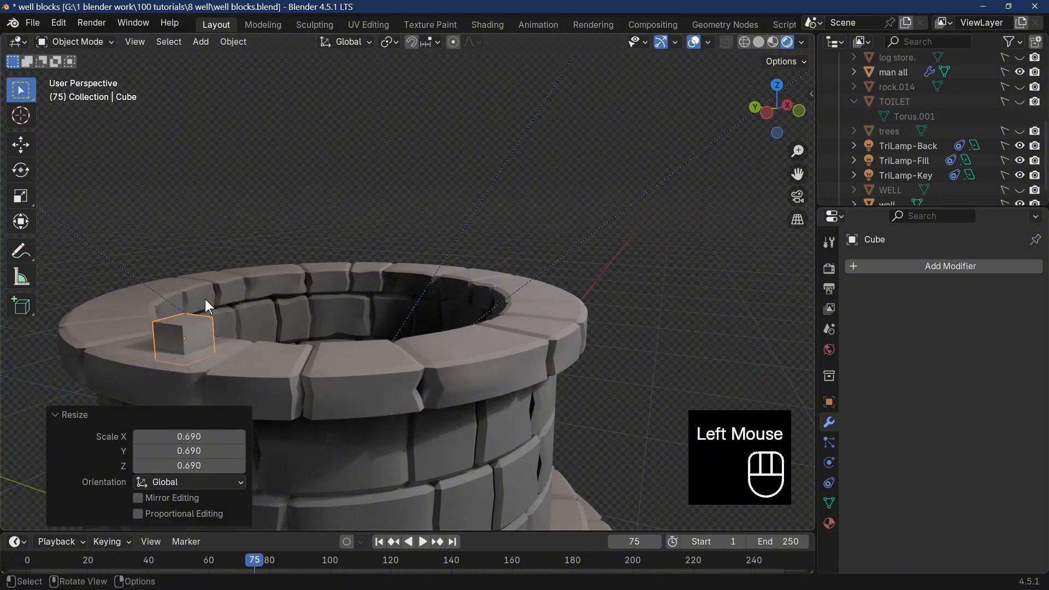
middle_drag(207, 300, 283, 359)
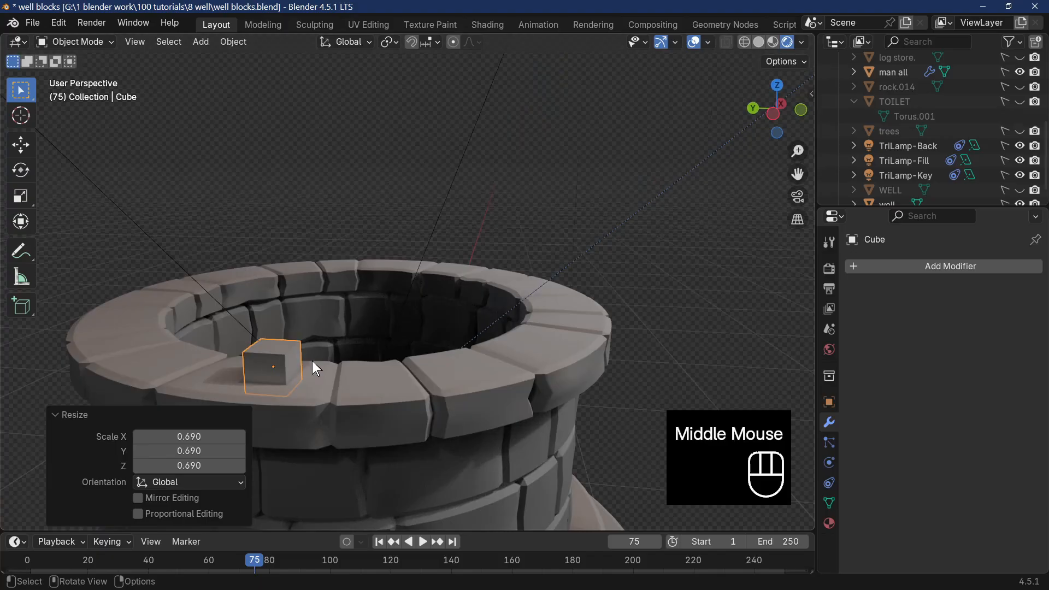
key(g)
key(z)
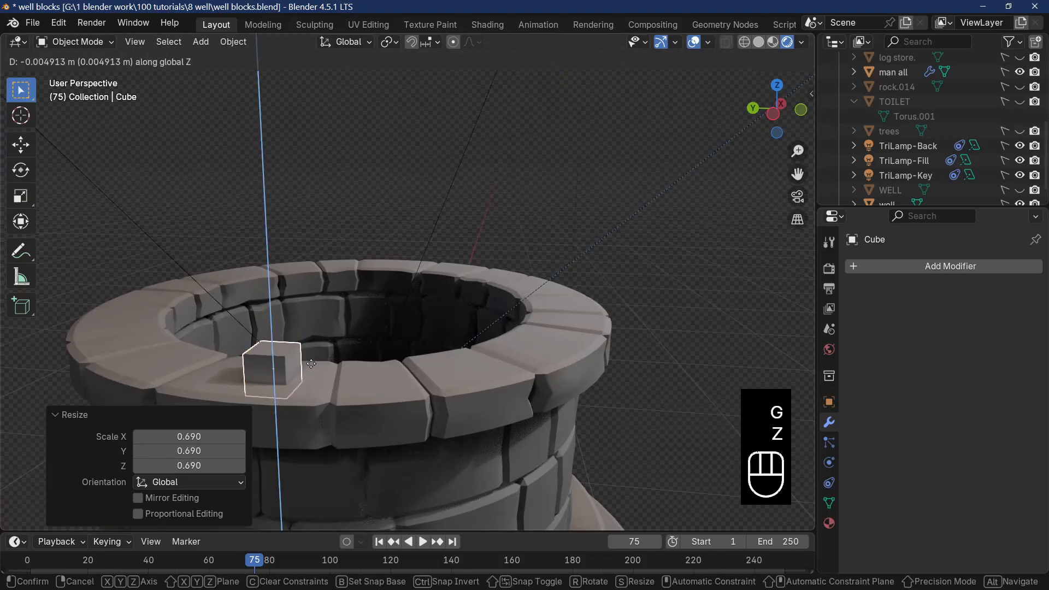
click(311, 364)
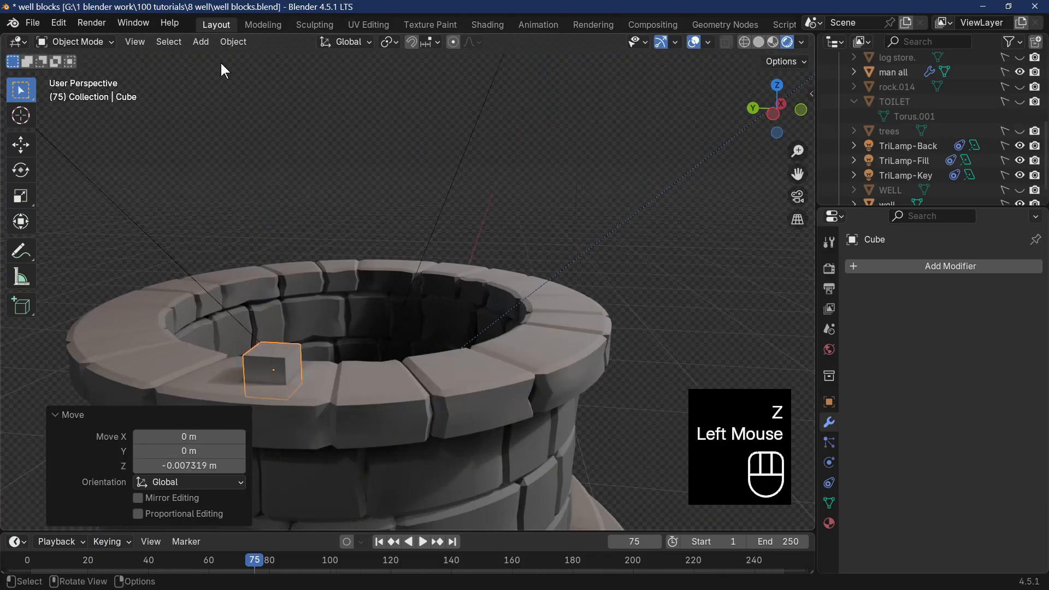
In Edit Mode with face selection, extrude one side face of the cube along its normal by about 0.985 m.
key(Tab)
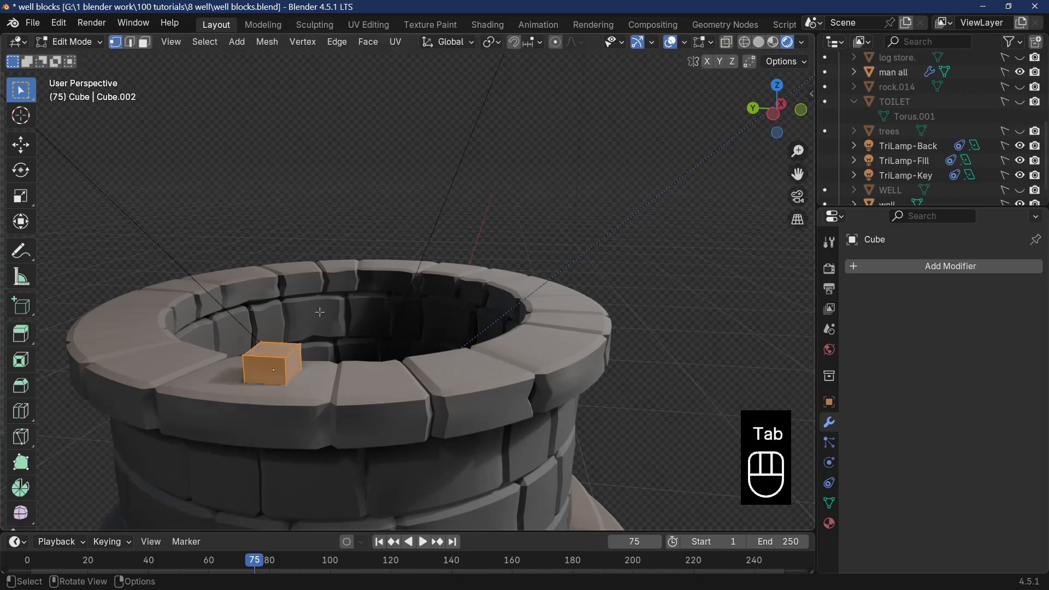
middle_drag(320, 313, 231, 336)
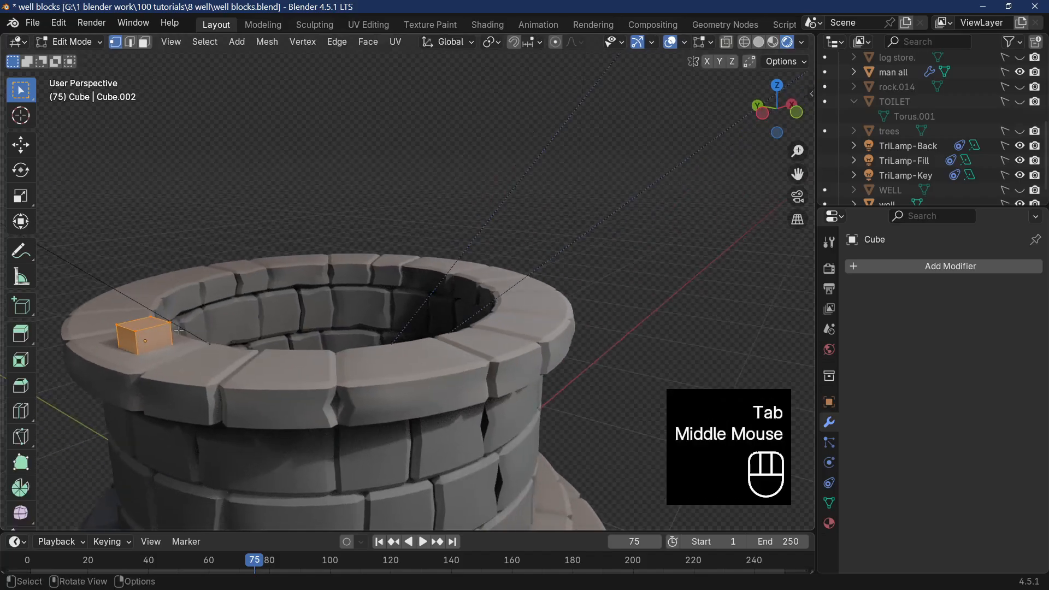
click(179, 333)
click(144, 42)
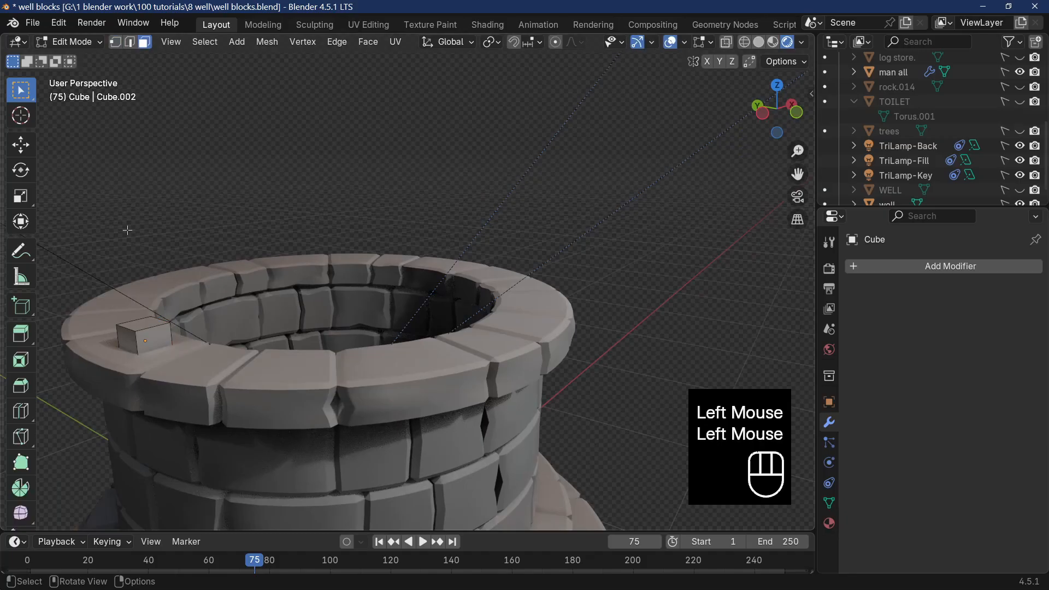
click(144, 343)
middle_drag(144, 344, 260, 359)
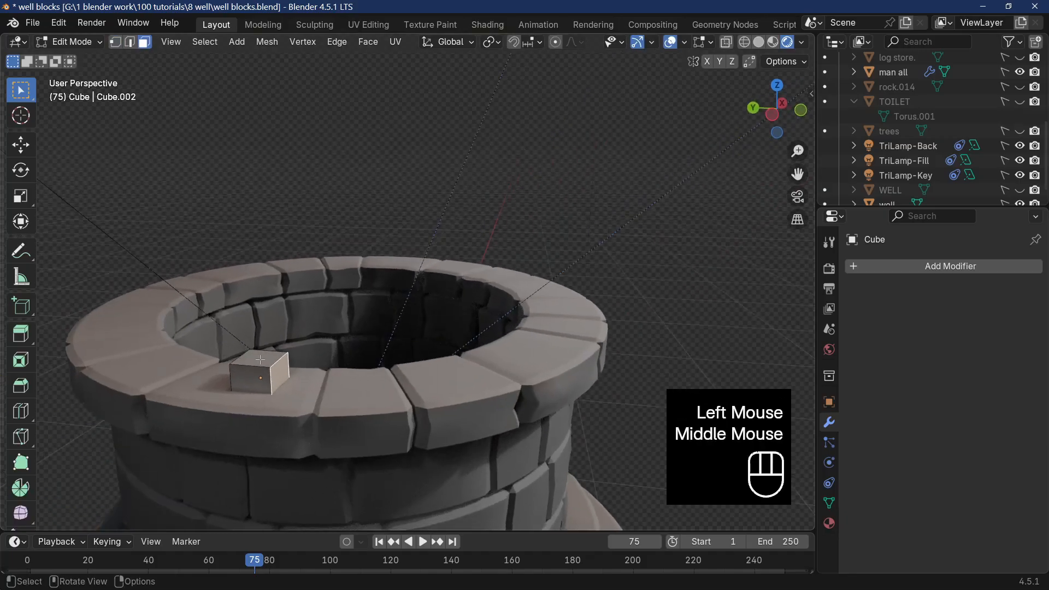
right_drag(278, 371, 280, 363)
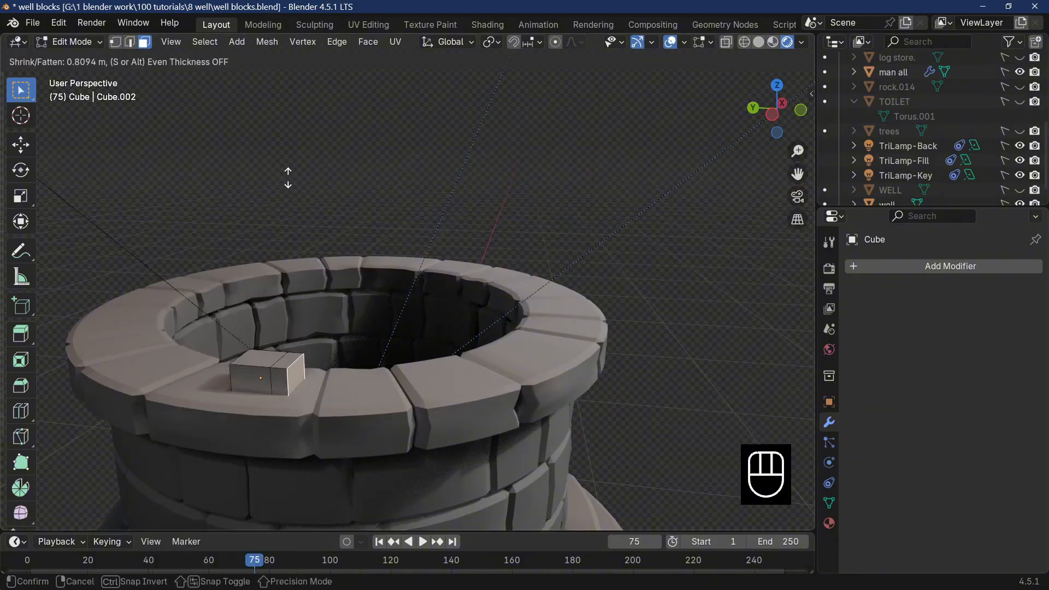
click(290, 139)
Extrude the opposite side face of the block along its normal by about 1.04 m.
middle_drag(261, 362, 590, 400)
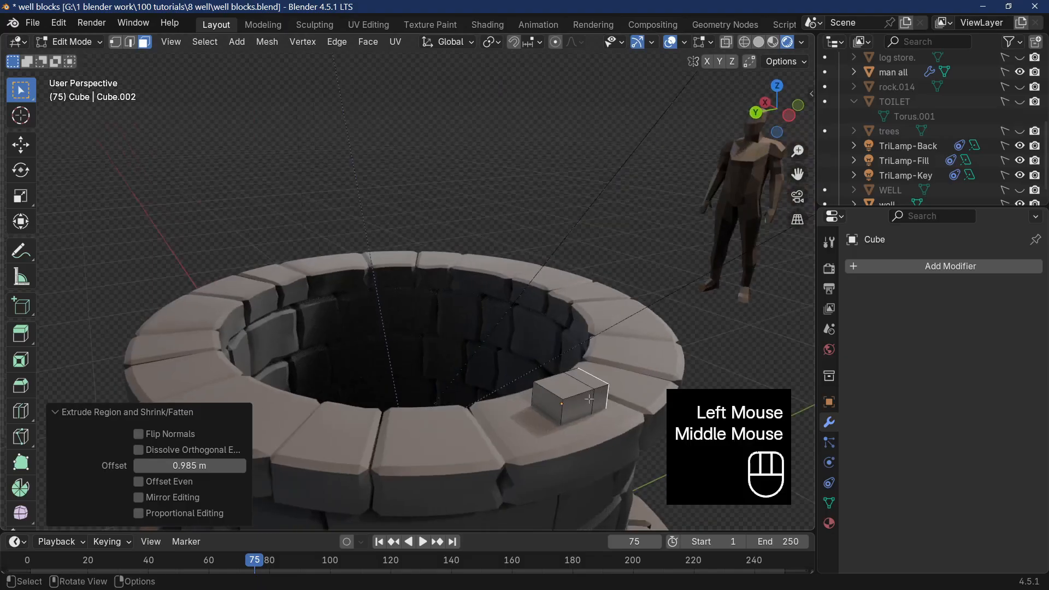
click(547, 403)
right_click(532, 360)
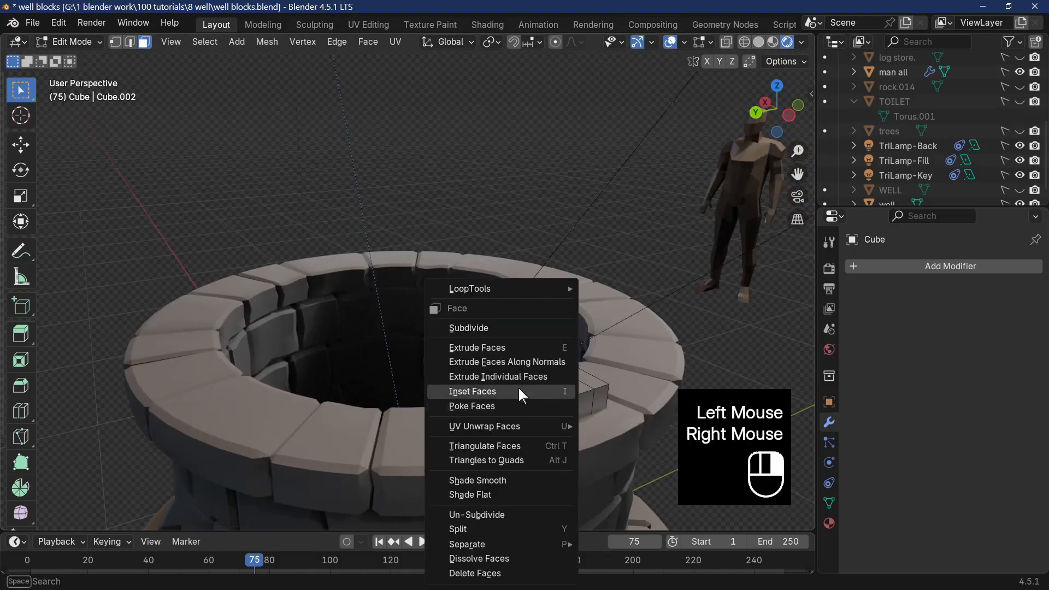
click(523, 362)
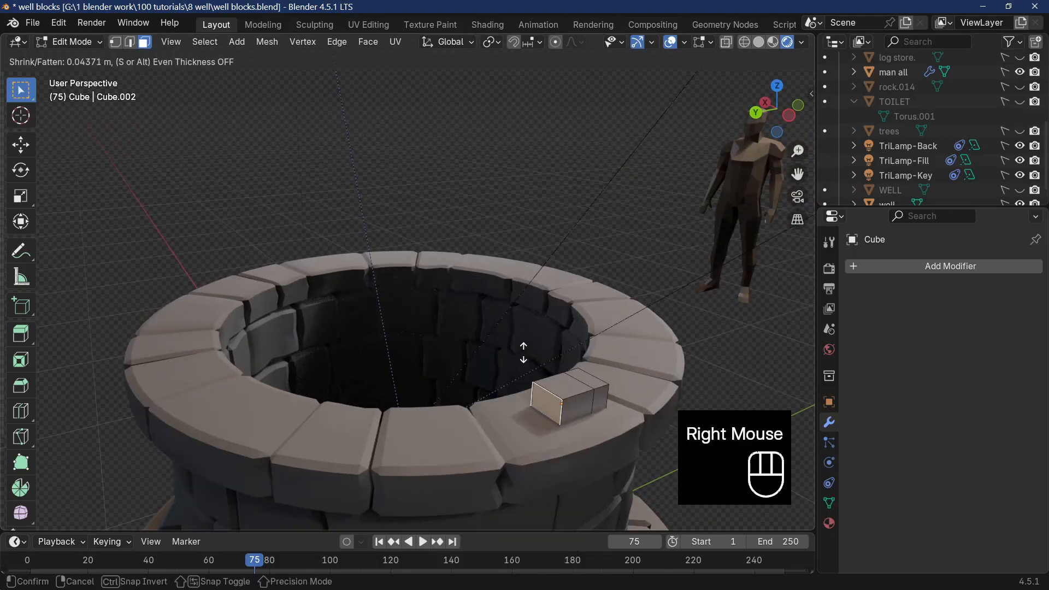
click(565, 128)
Extrude the block's middle top face along its normal by about 14.9 m to form a tall upright post.
middle_drag(564, 128, 327, 414)
click(251, 339)
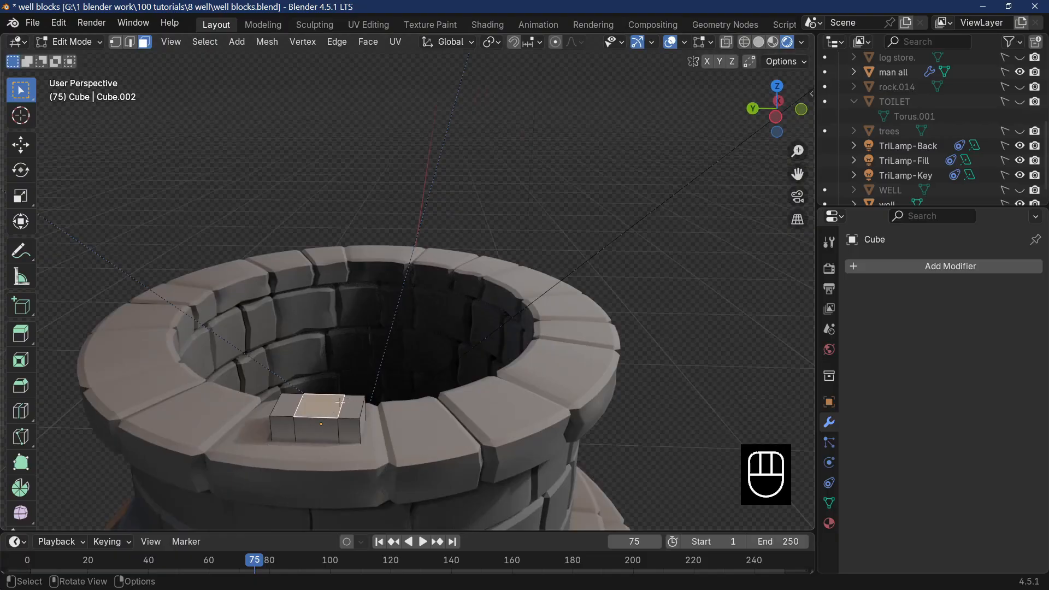
scroll(341, 402, down, 2)
middle_drag(340, 402, 280, 405)
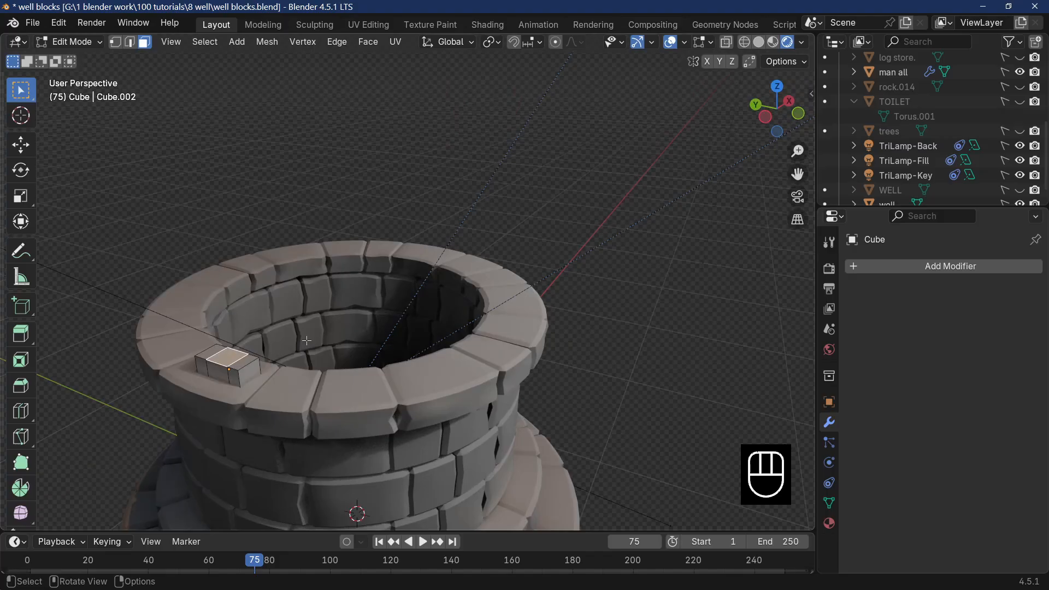
right_click(231, 356)
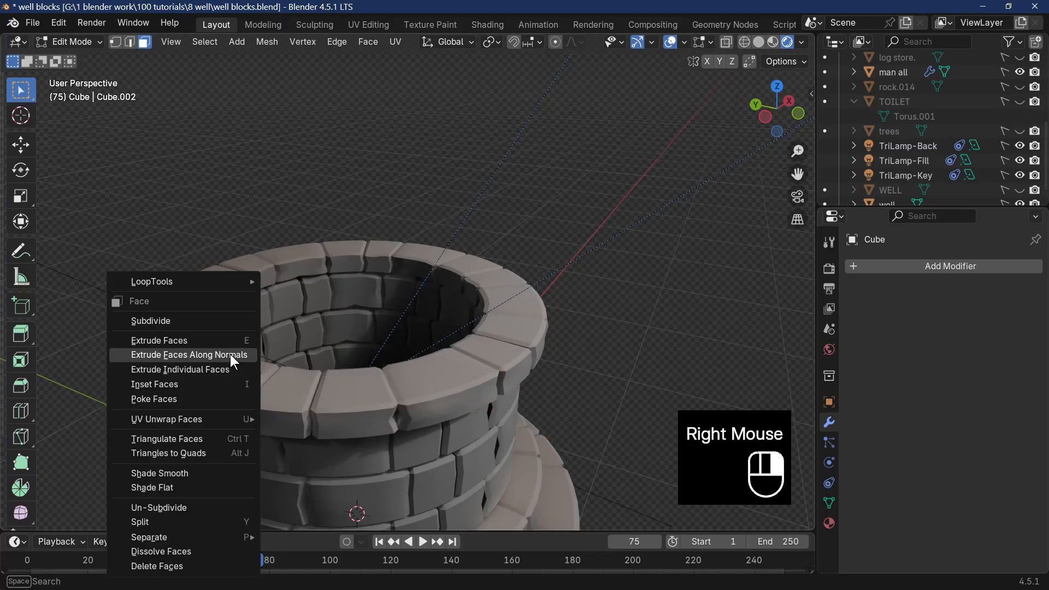
click(230, 354)
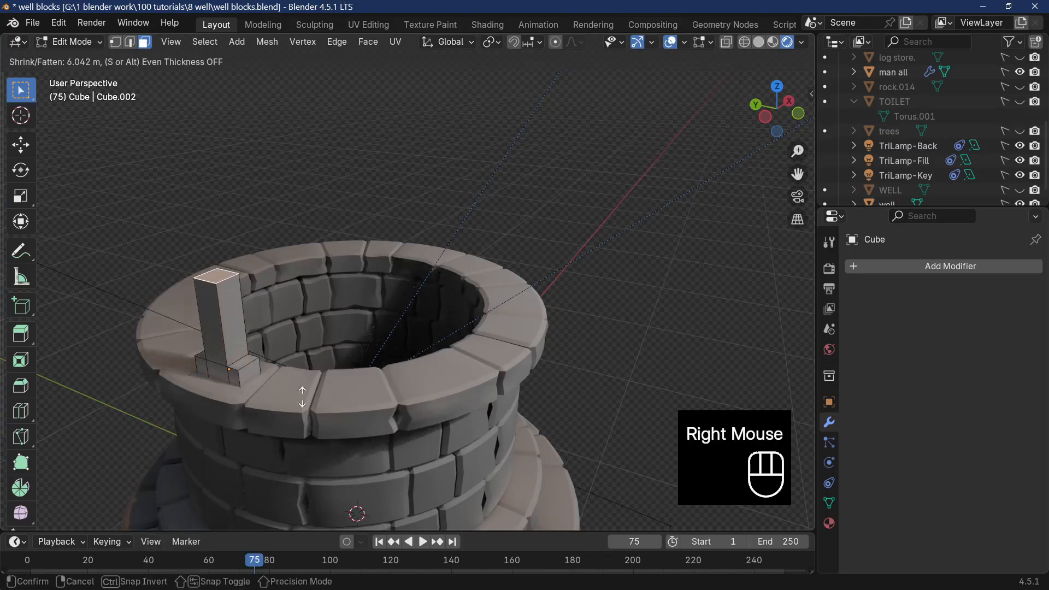
click(237, 284)
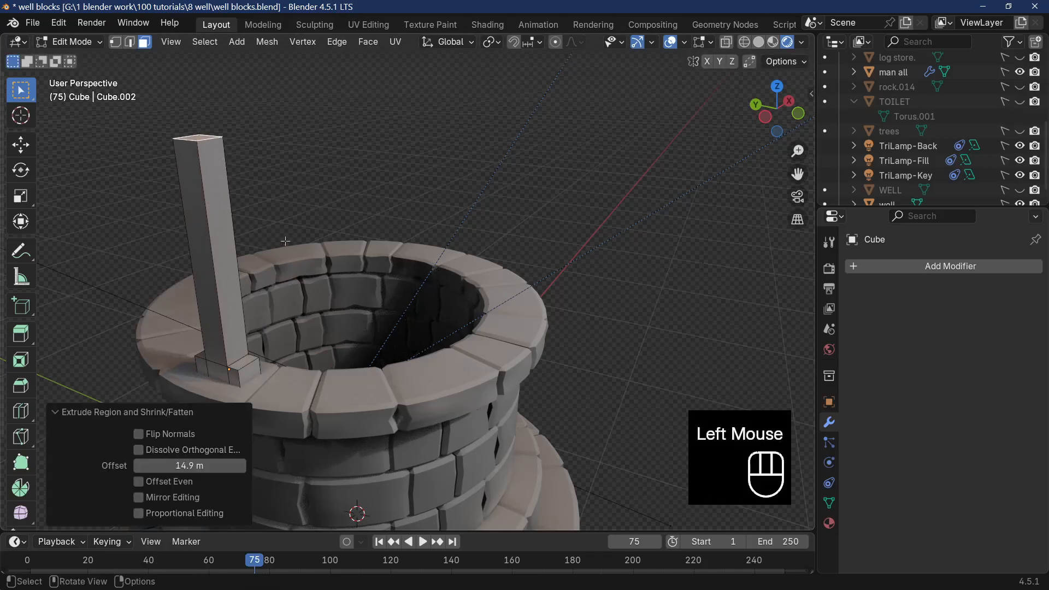
middle_drag(277, 240, 299, 315)
scroll(299, 315, down, 3)
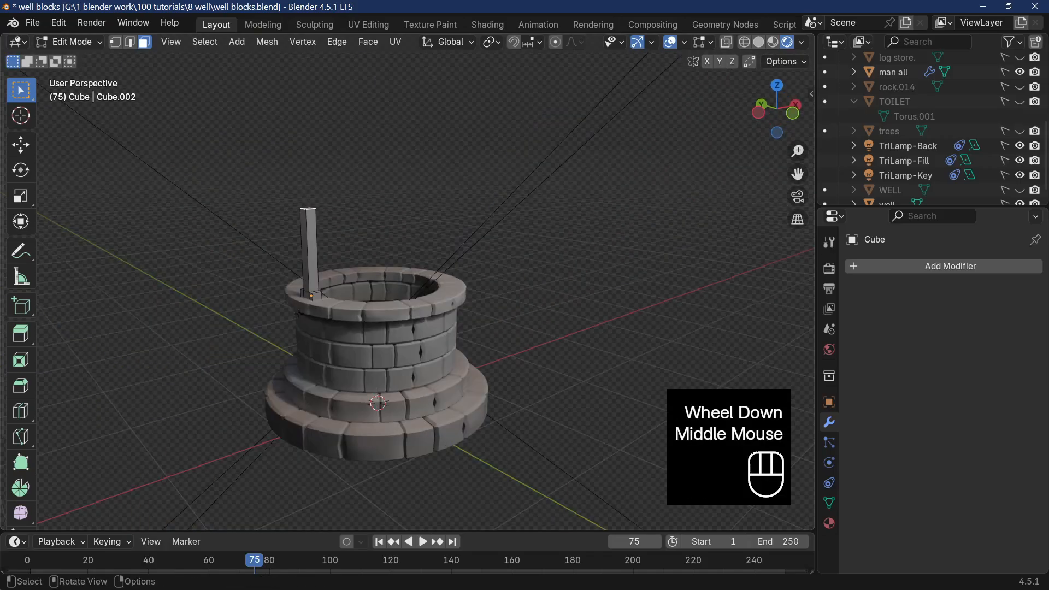
Raise the post's top face along Z by about 0.395 m and a further 0.08 m.
key(g)
key(z)
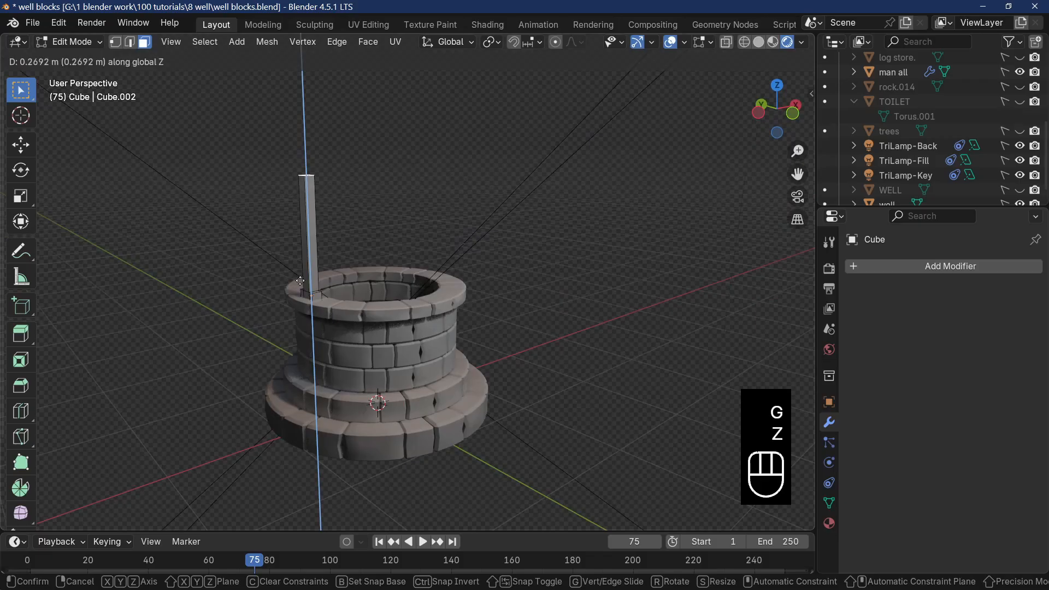
click(301, 265)
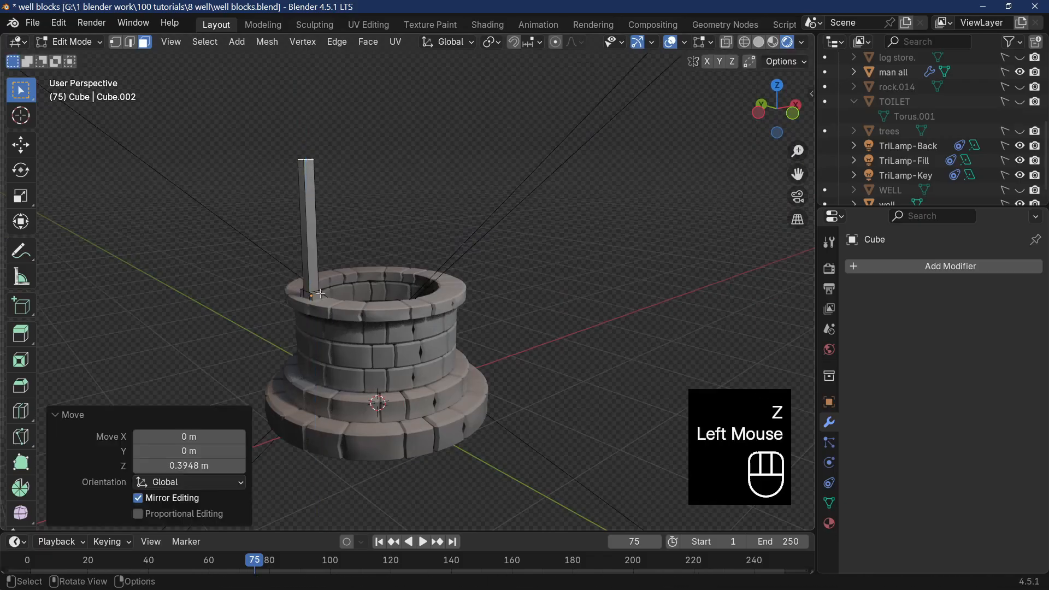
middle_drag(301, 266, 325, 350)
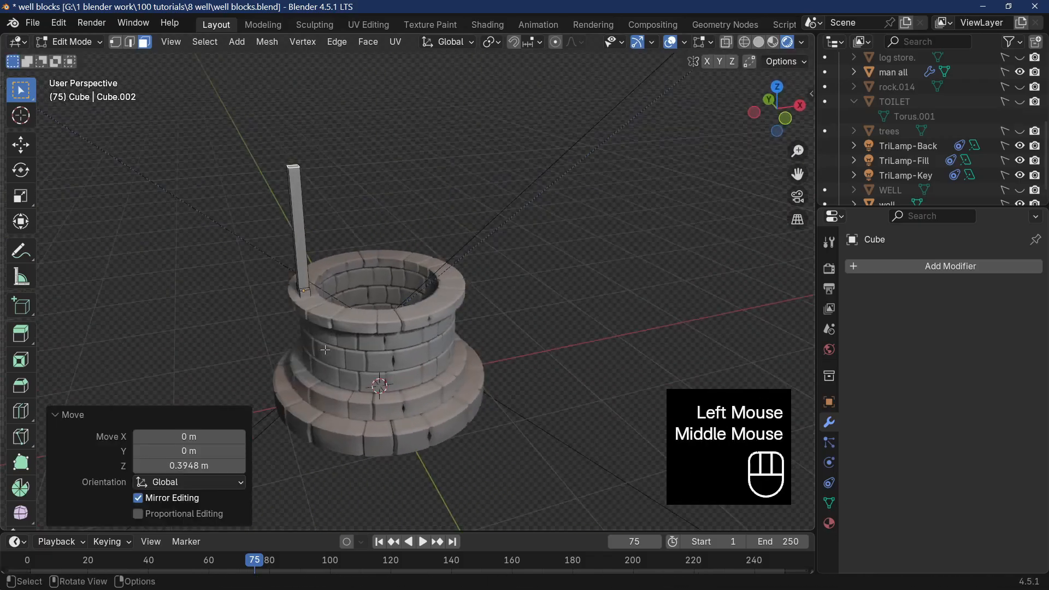
key(g)
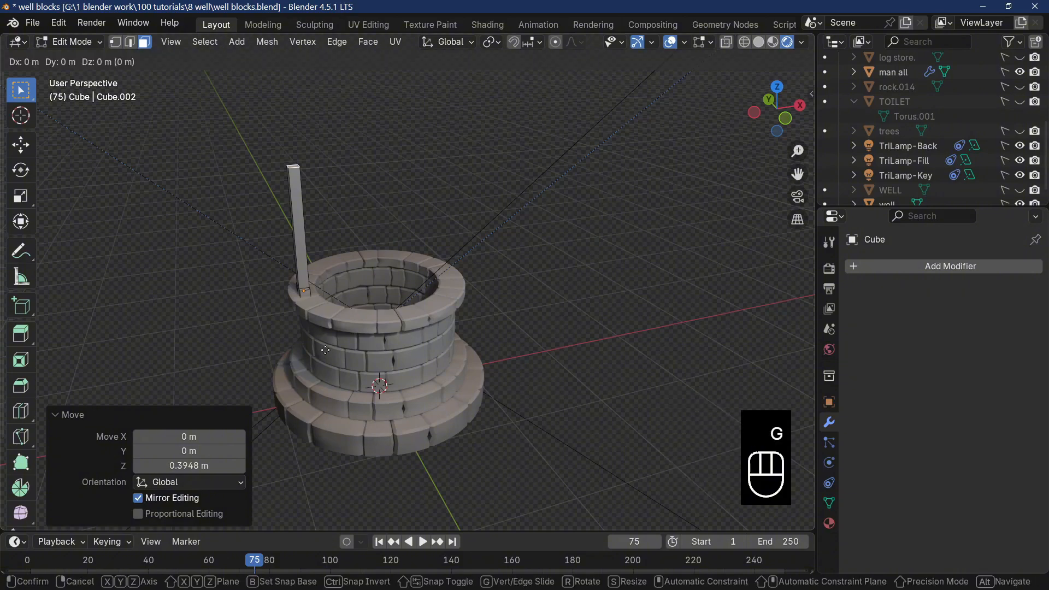
key(z)
click(327, 342)
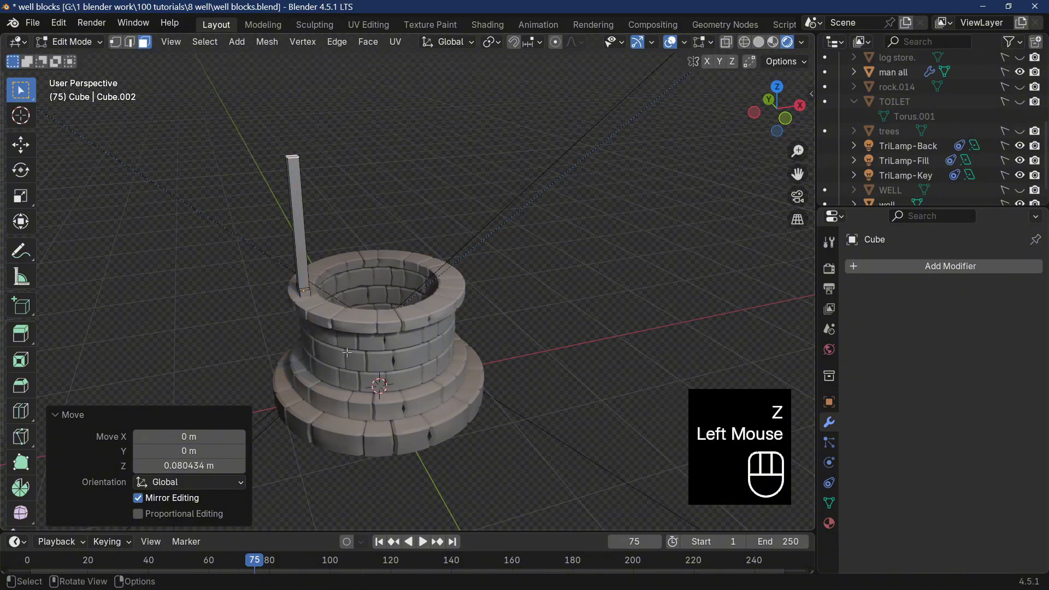
middle_drag(347, 352, 338, 394)
scroll(427, 368, up, 2)
scroll(427, 368, down, 2)
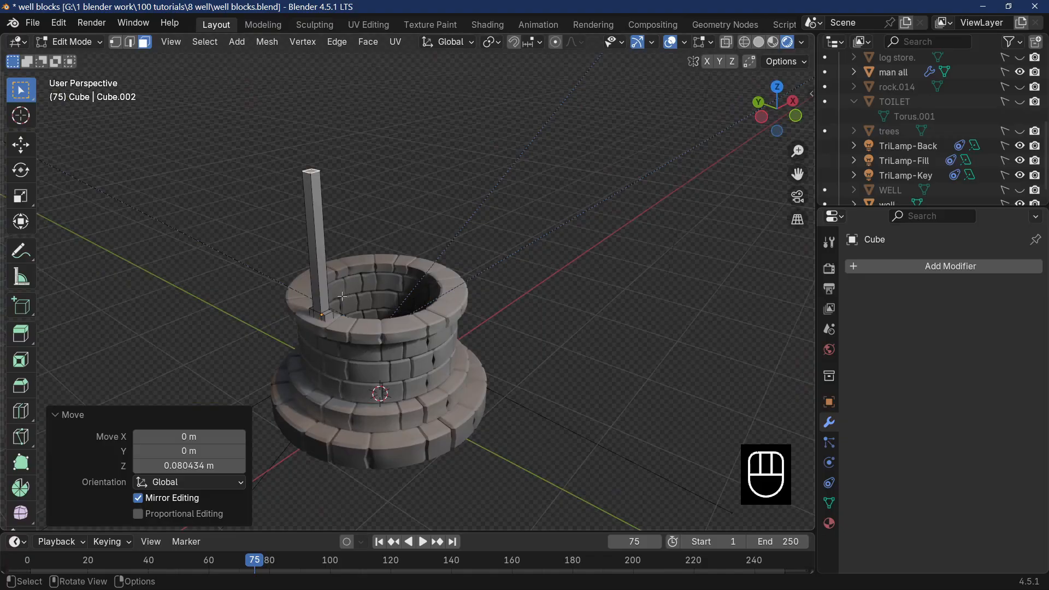
In Object Mode, duplicate the post and move the copy about 1.445 m along X to the opposite side of the rim.
key(Tab)
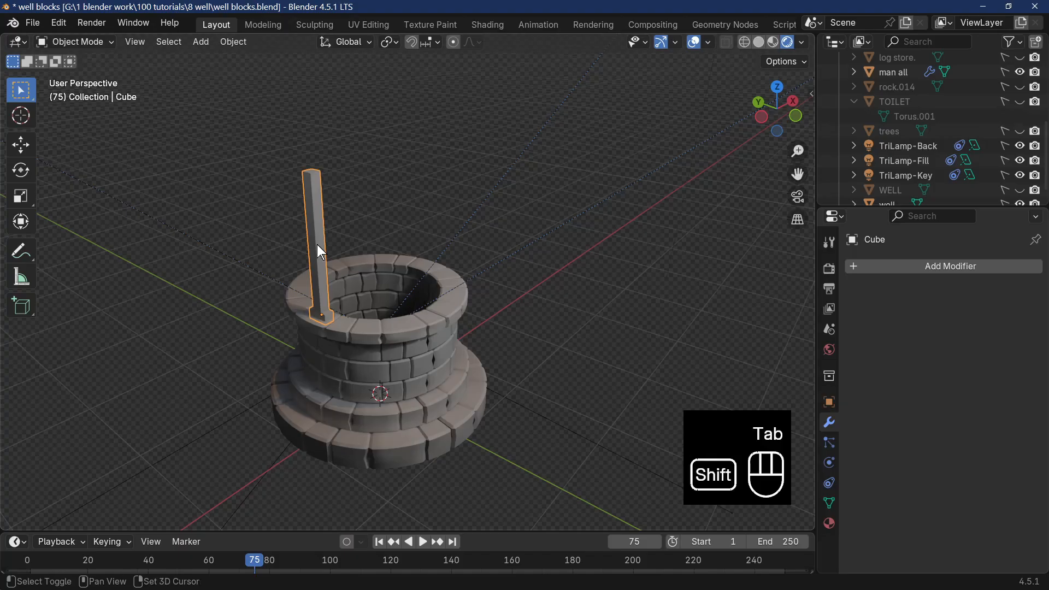
key(shift+d)
click(321, 245)
key(g)
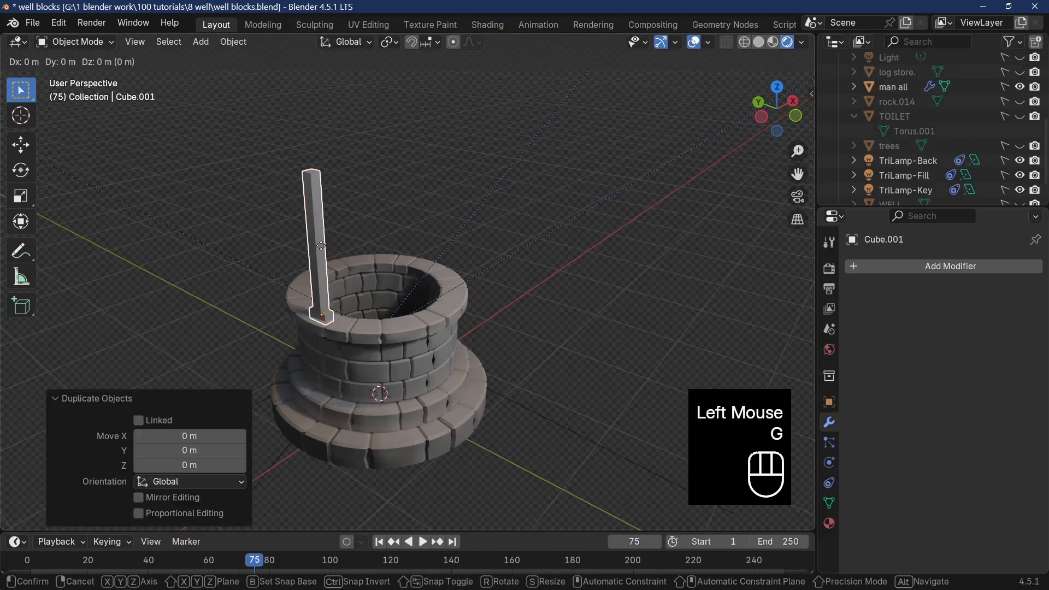
key(x)
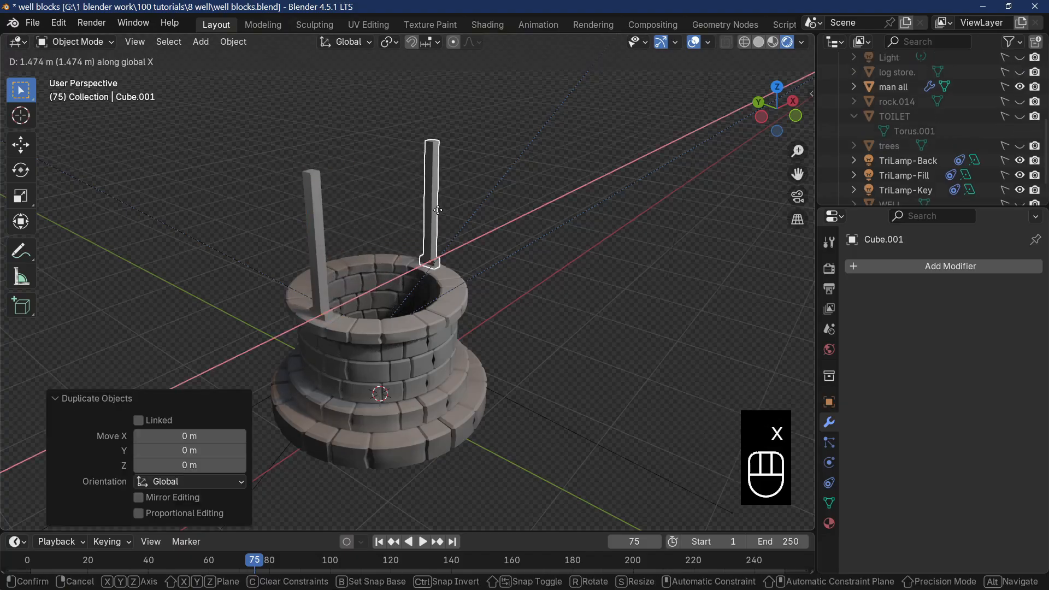
click(437, 211)
middle_drag(458, 309, 424, 304)
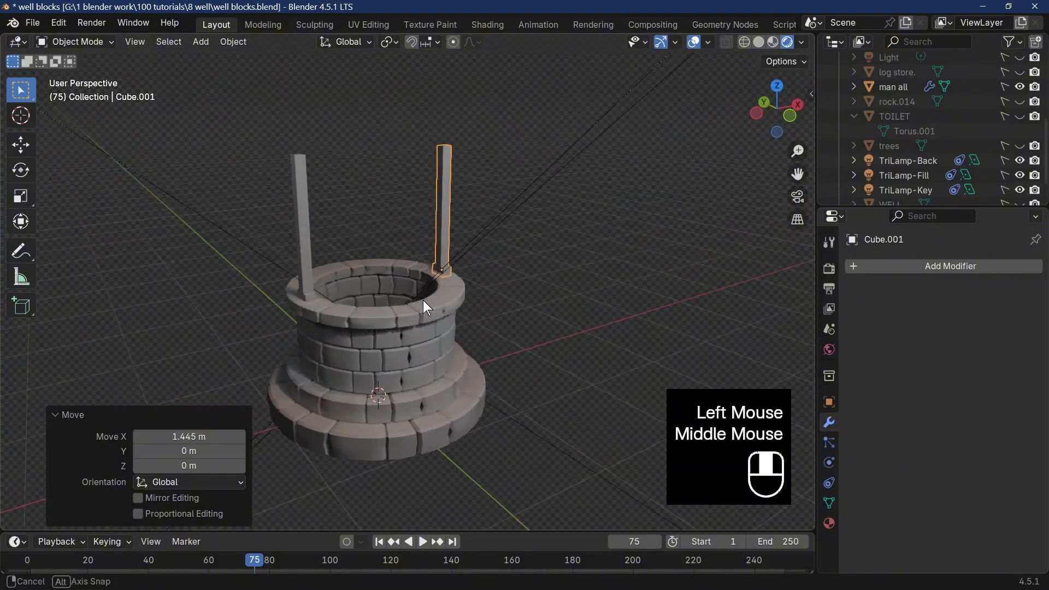
Join the two posts into a single object and enter Edit Mode on it.
click(301, 215)
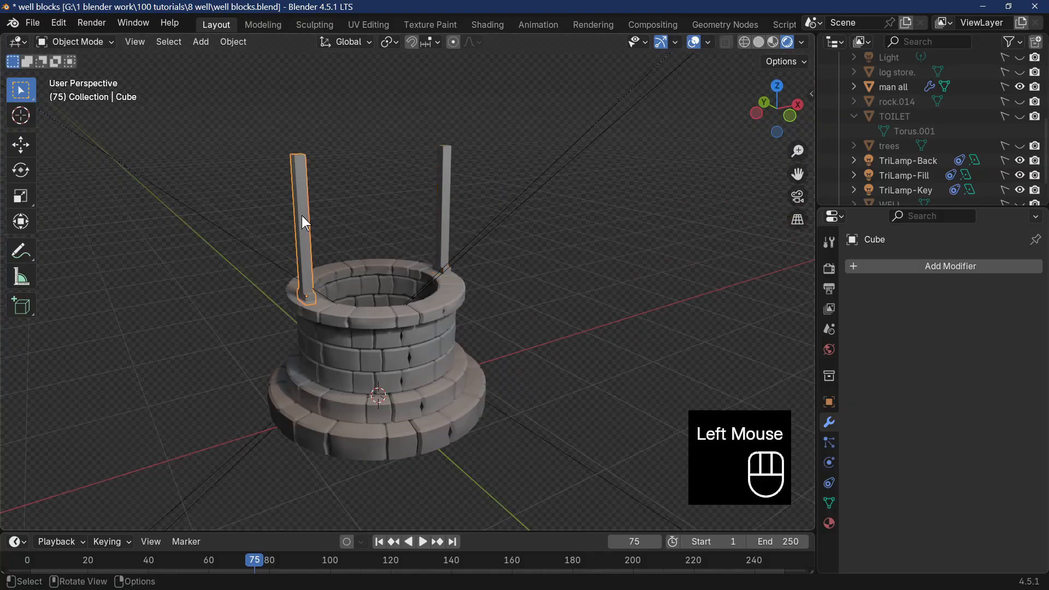
shift+click(447, 196)
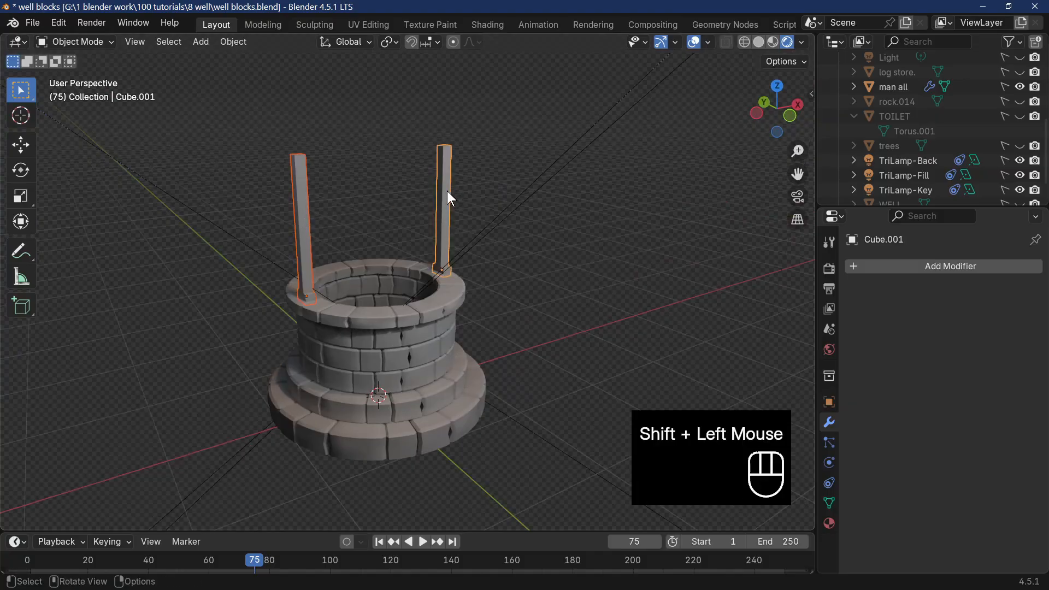
right_click(447, 195)
middle_drag(410, 263, 368, 293)
scroll(367, 293, up, 3)
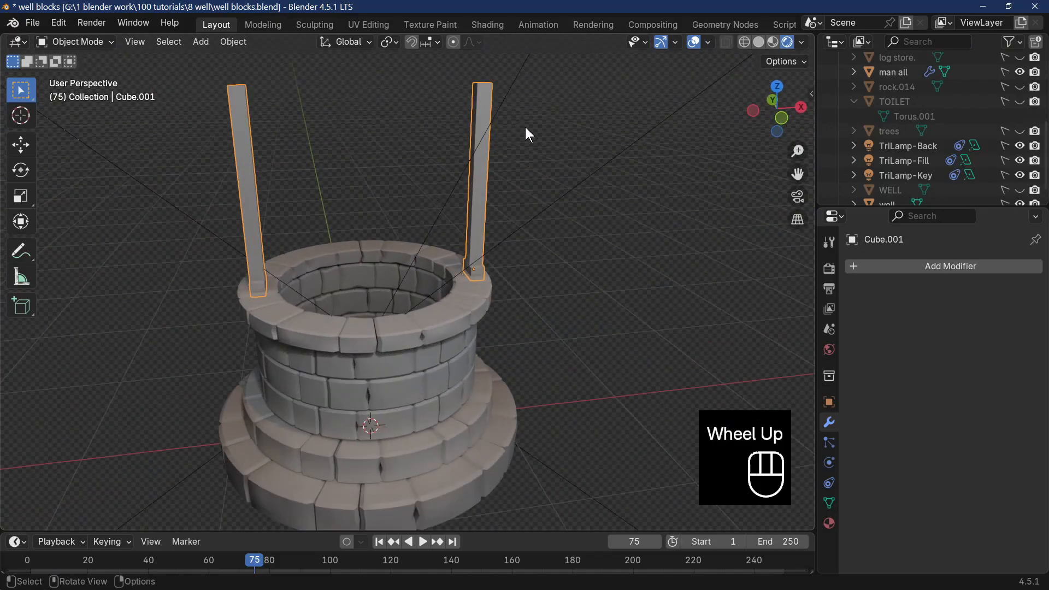
middle_drag(309, 220, 269, 213)
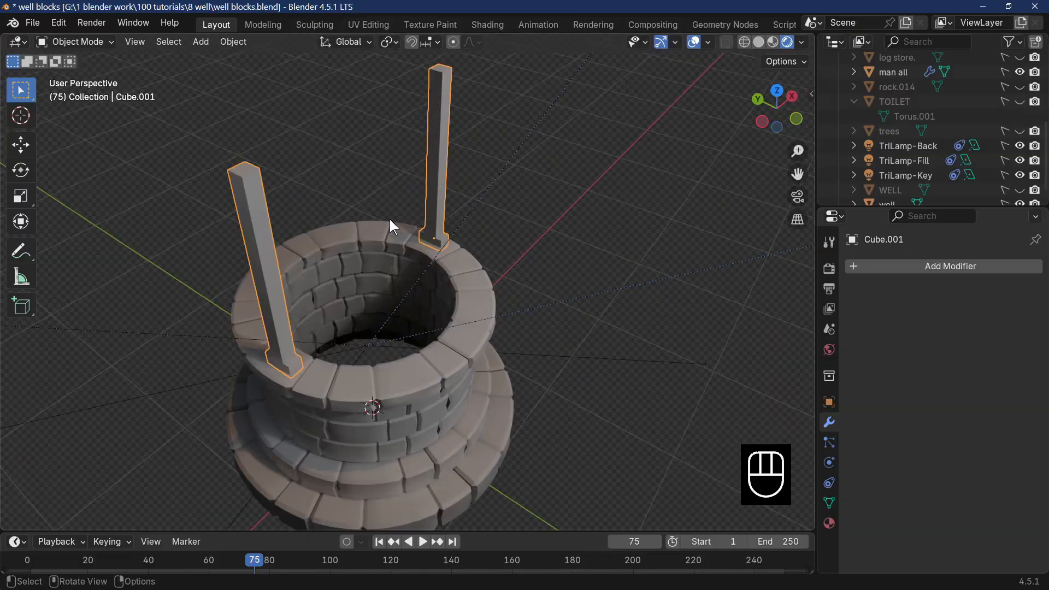
key(Tab)
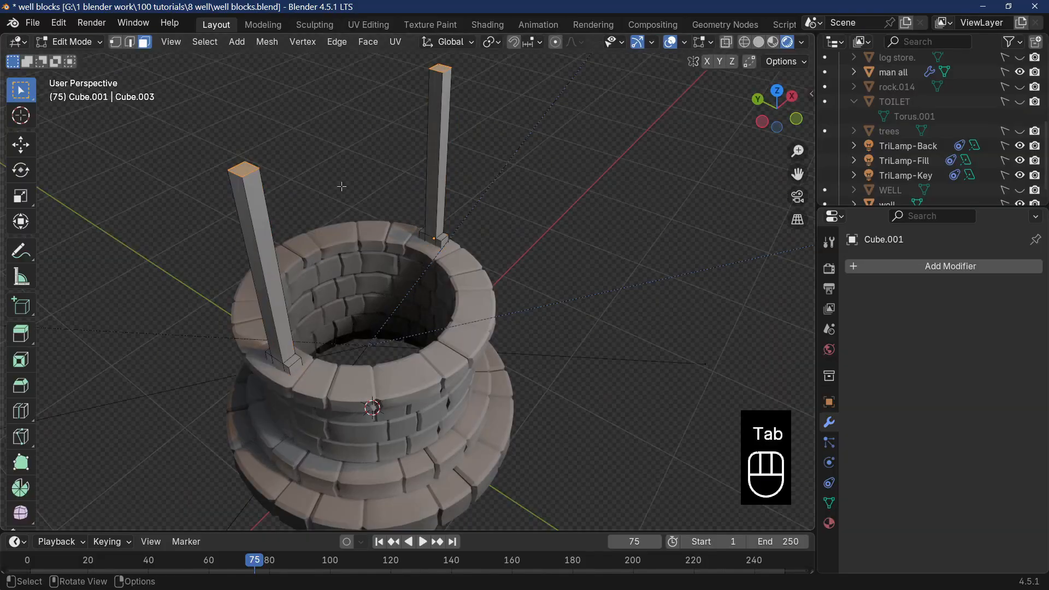
click(244, 169)
shift+click(440, 68)
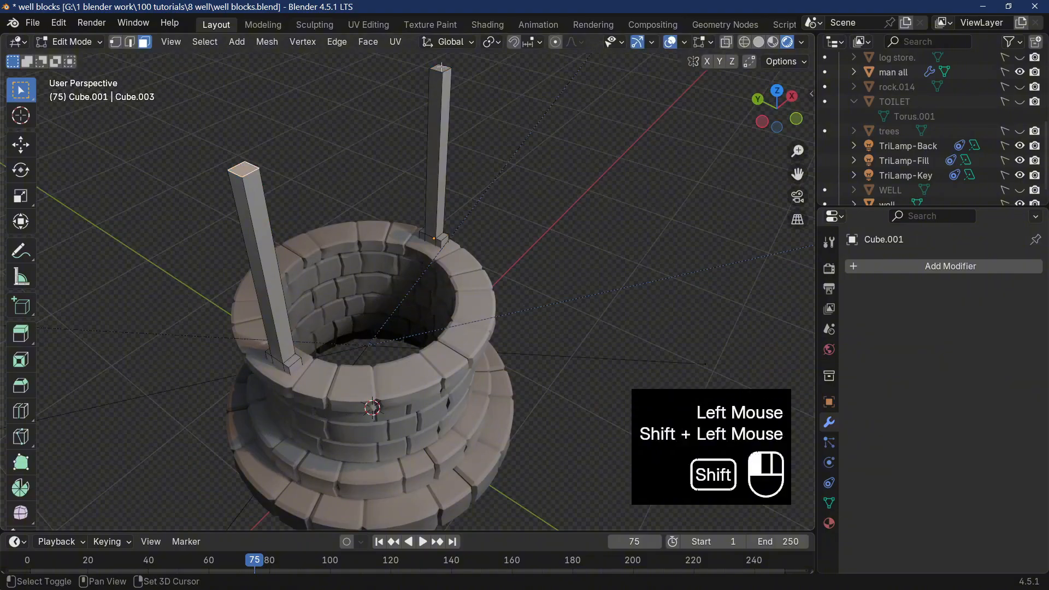
click(437, 100)
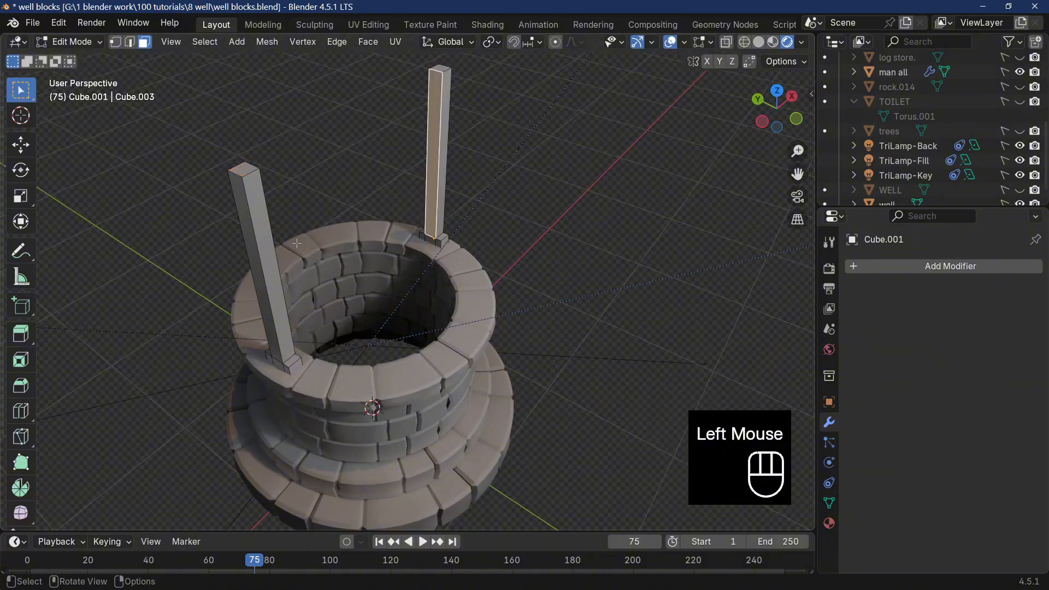
middle_drag(297, 243, 278, 180)
shift+click(277, 180)
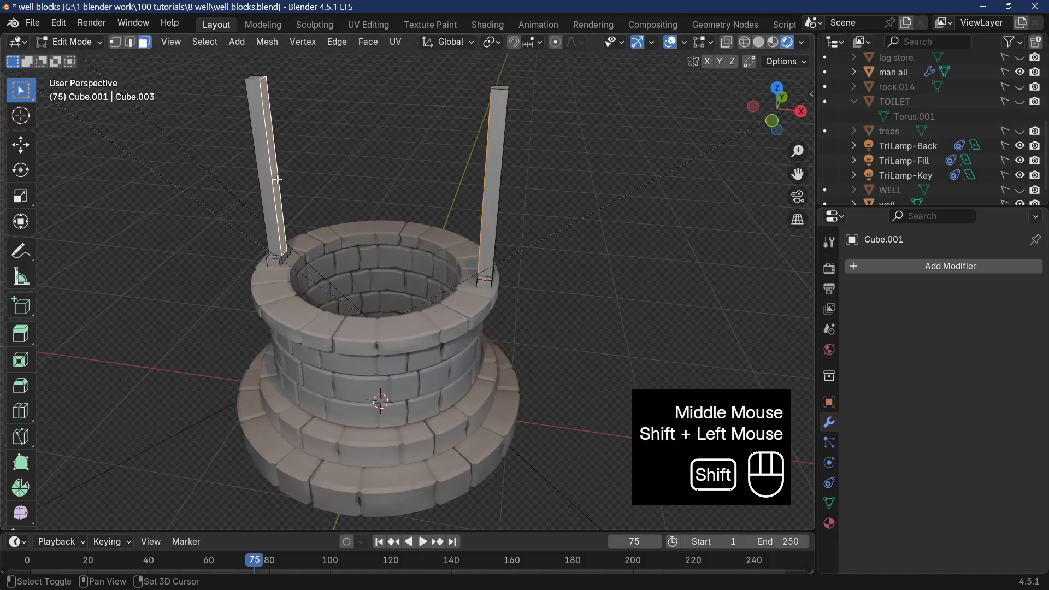
middle_drag(442, 258, 558, 260)
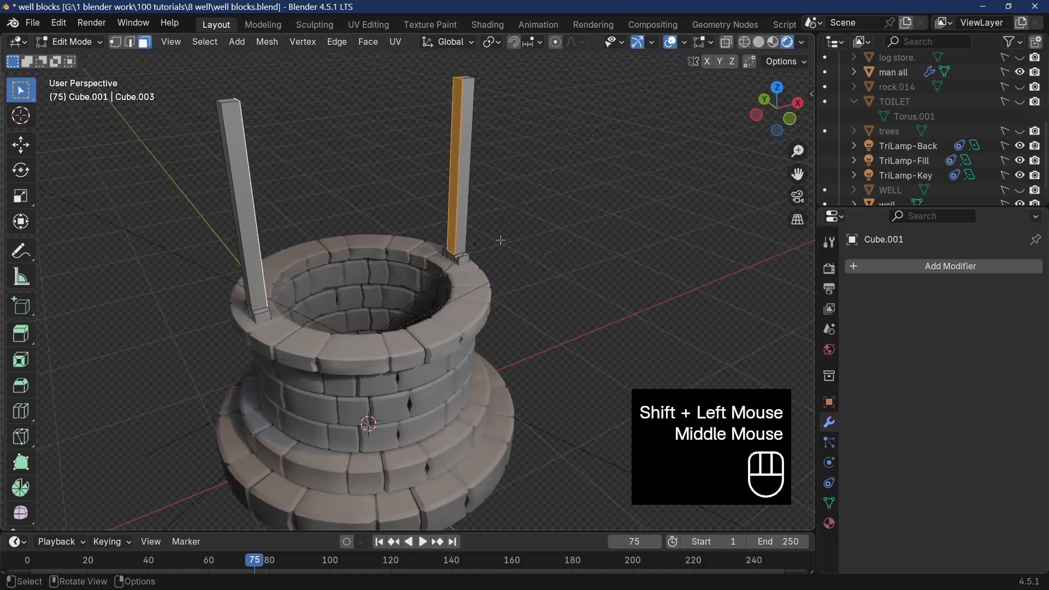
key(shift)
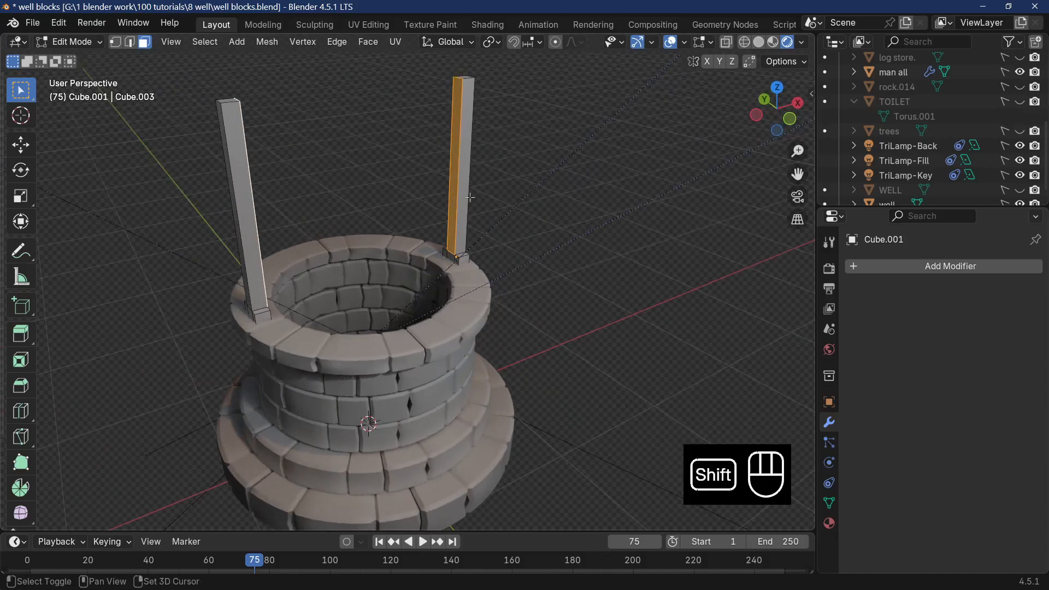
key(shift+r)
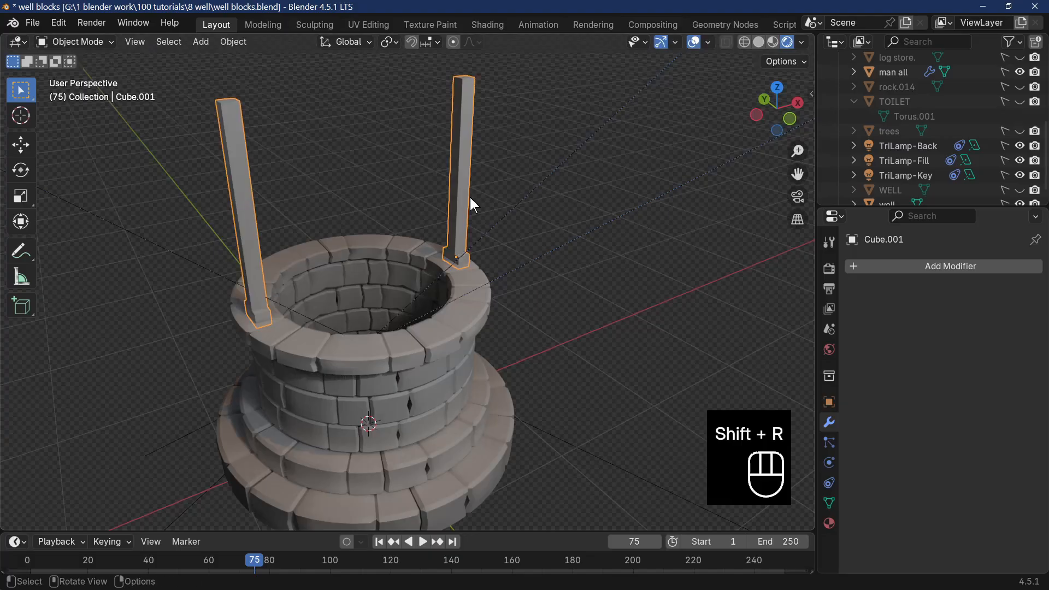
key(Tab)
Add a single centred loop cut halfway up the duplicated post.
middle_drag(470, 198, 427, 212)
key(ctrl)
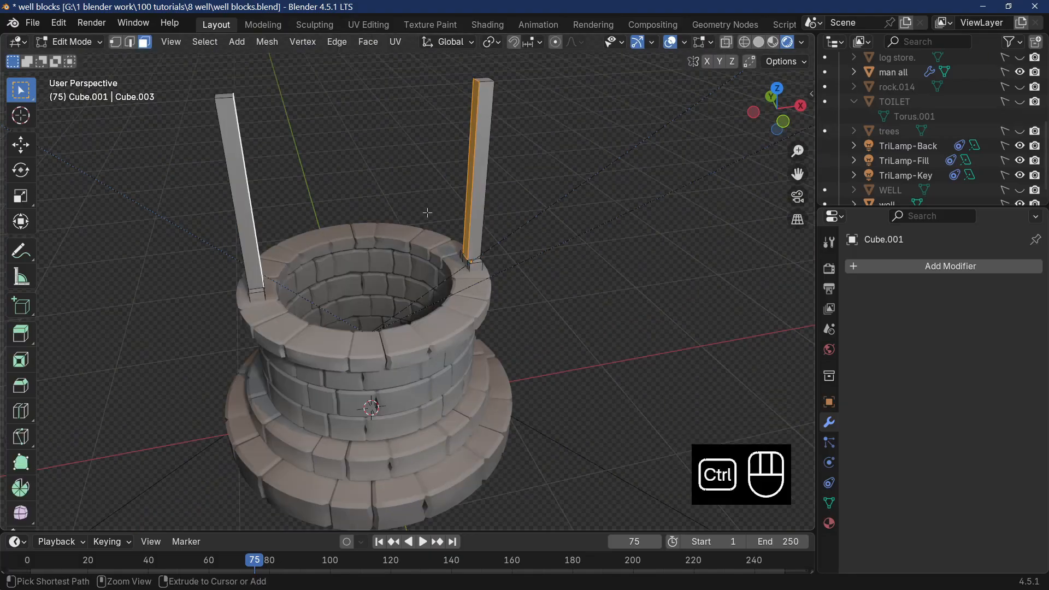
key(ctrl+r)
click(478, 192)
right_click(323, 200)
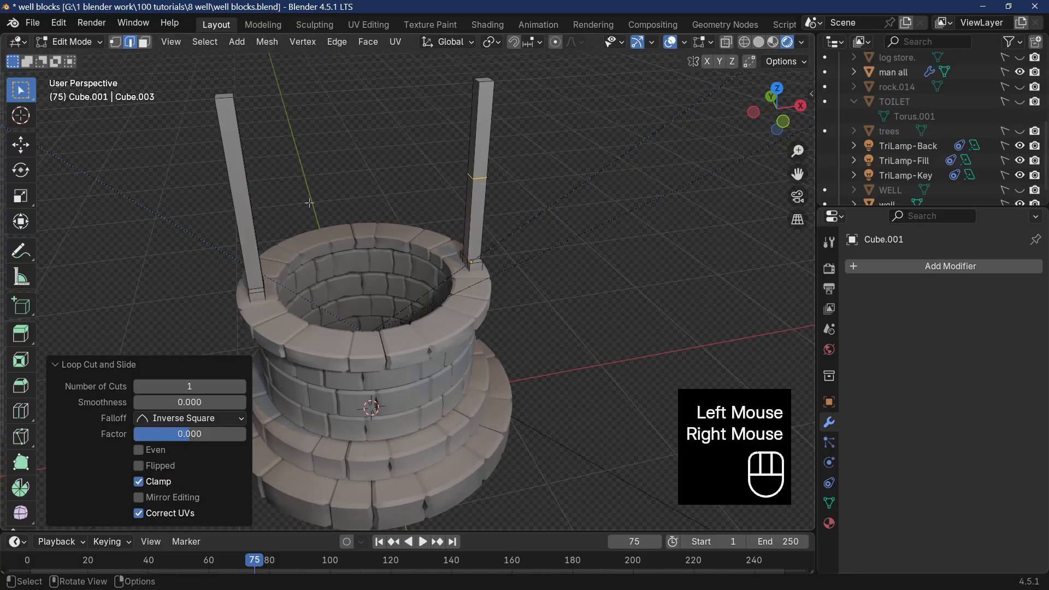
Add a matching centred loop cut halfway up the original post.
click(239, 203)
key(ctrl+r)
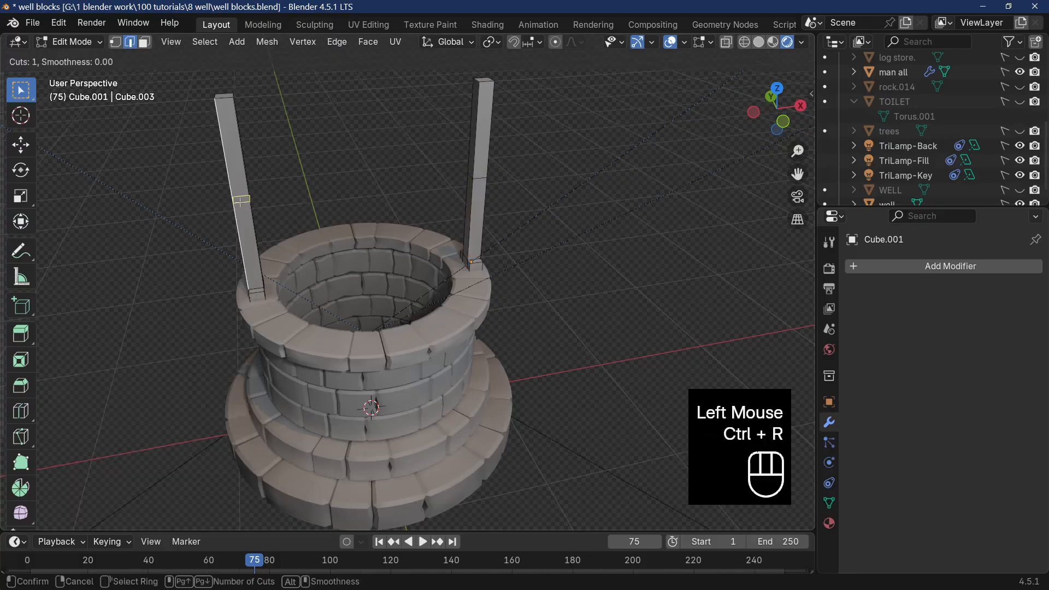
right_click(240, 202)
click(247, 208)
key(ctrl+r)
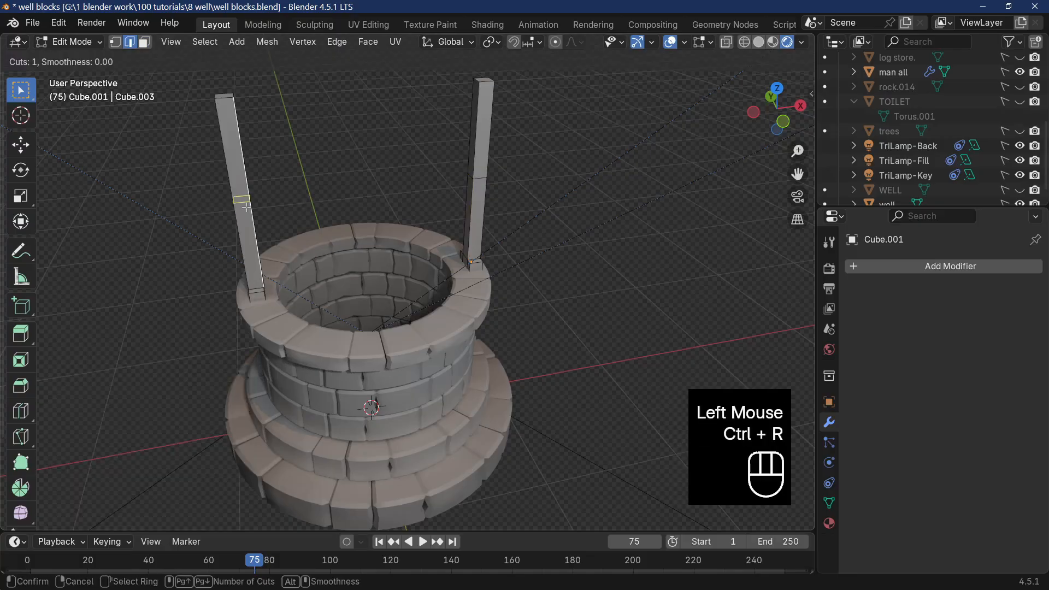
click(247, 206)
right_click(245, 202)
Select the middle edge loops of both posts and slide them up near the post tops with a factor of about -0.848.
middle_drag(364, 231, 317, 215)
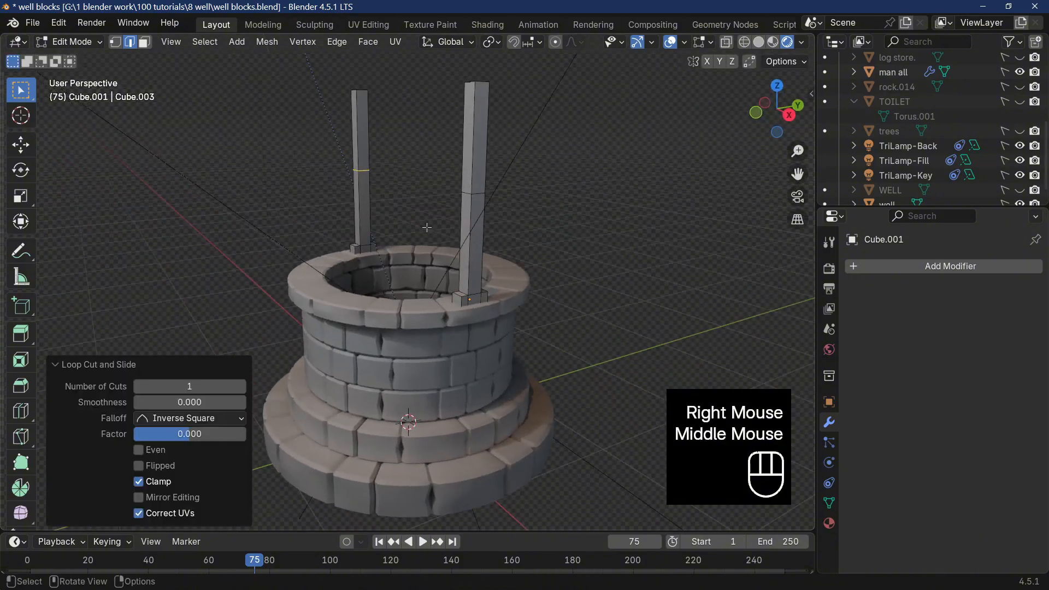
key(alt)
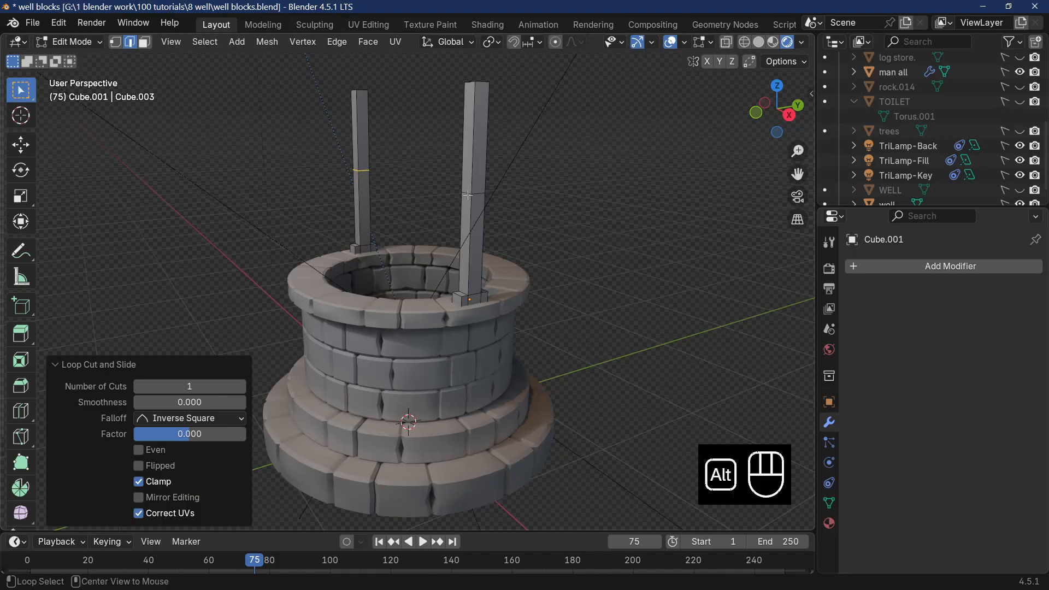
alt+click(469, 195)
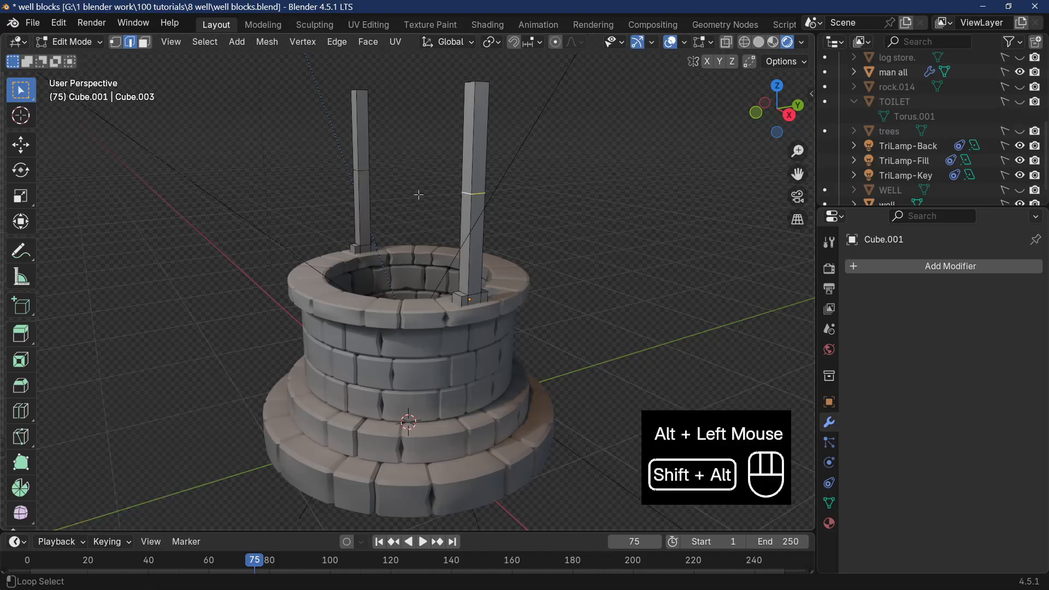
alt+shift+click(363, 171)
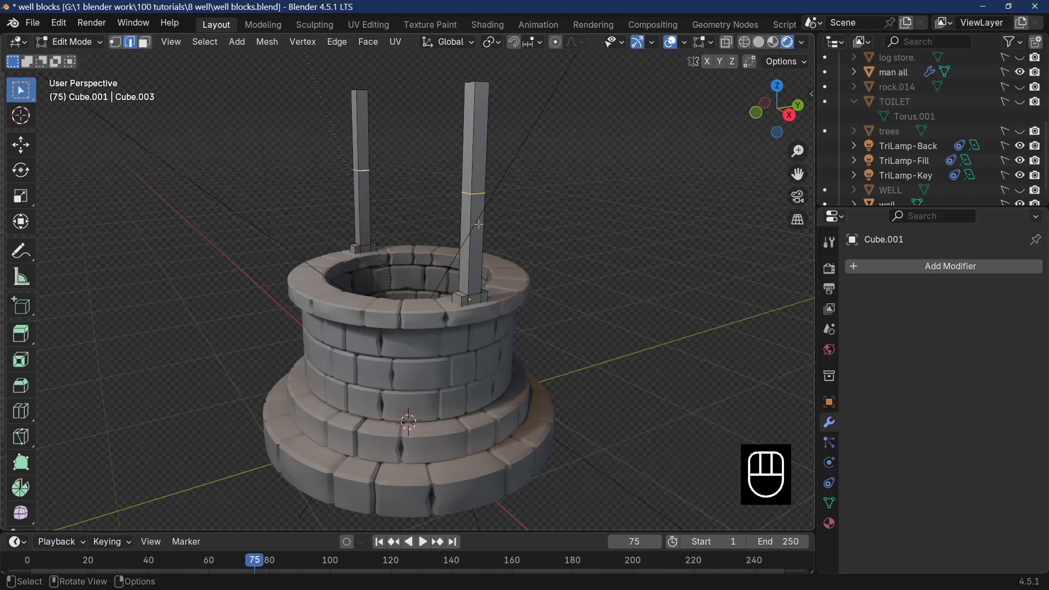
key(g)
key(g)
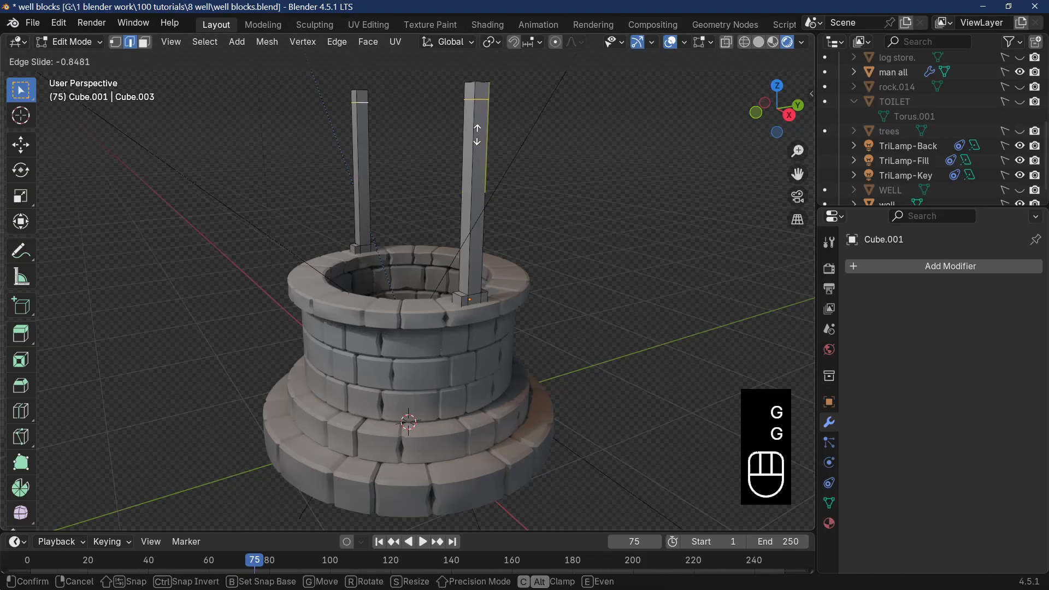
click(477, 135)
middle_drag(477, 136, 527, 271)
middle_drag(230, 66, 340, 77)
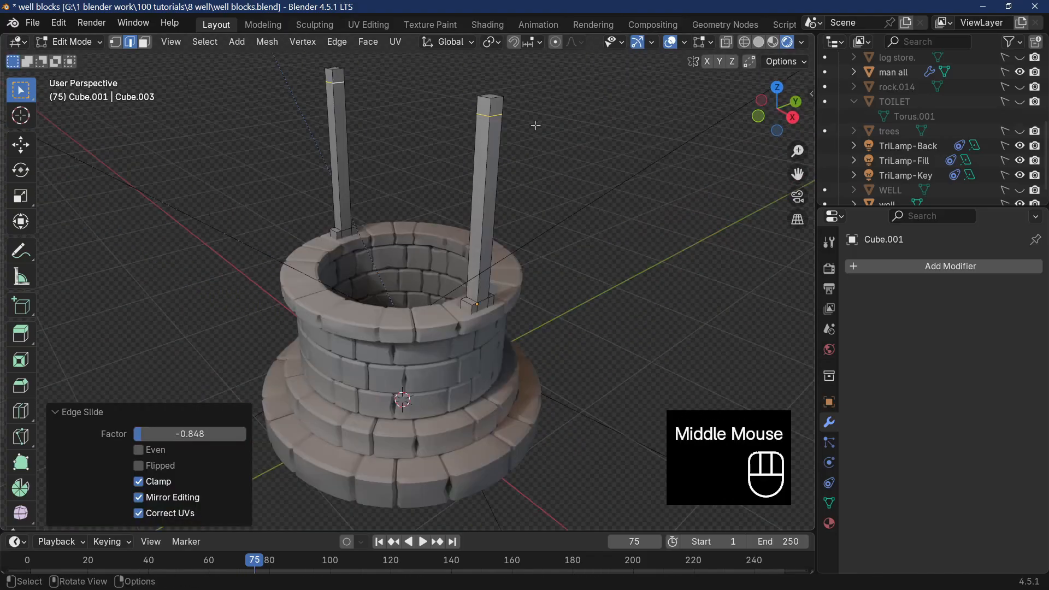
Bridge the two facing inner faces at the post tops to form a crossbeam between the posts.
middle_drag(536, 125, 510, 122)
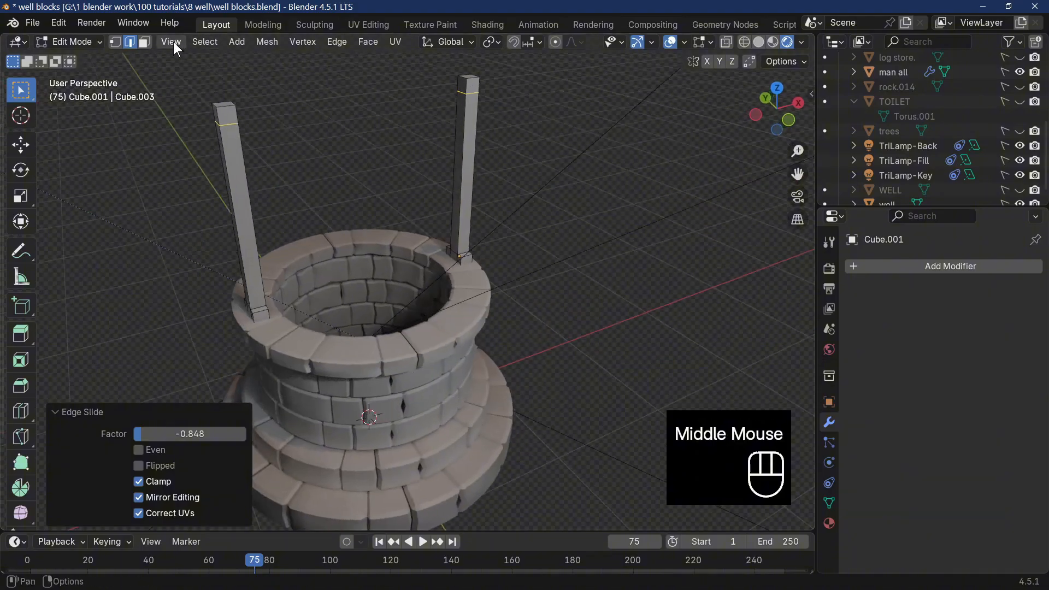
click(145, 42)
click(462, 85)
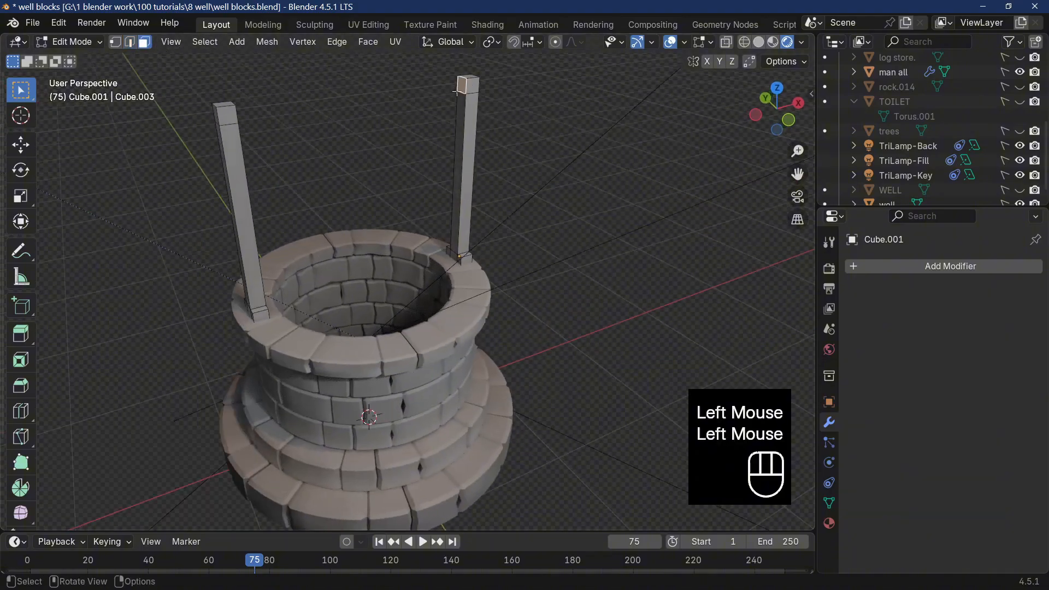
middle_drag(461, 86, 291, 118)
shift+click(302, 70)
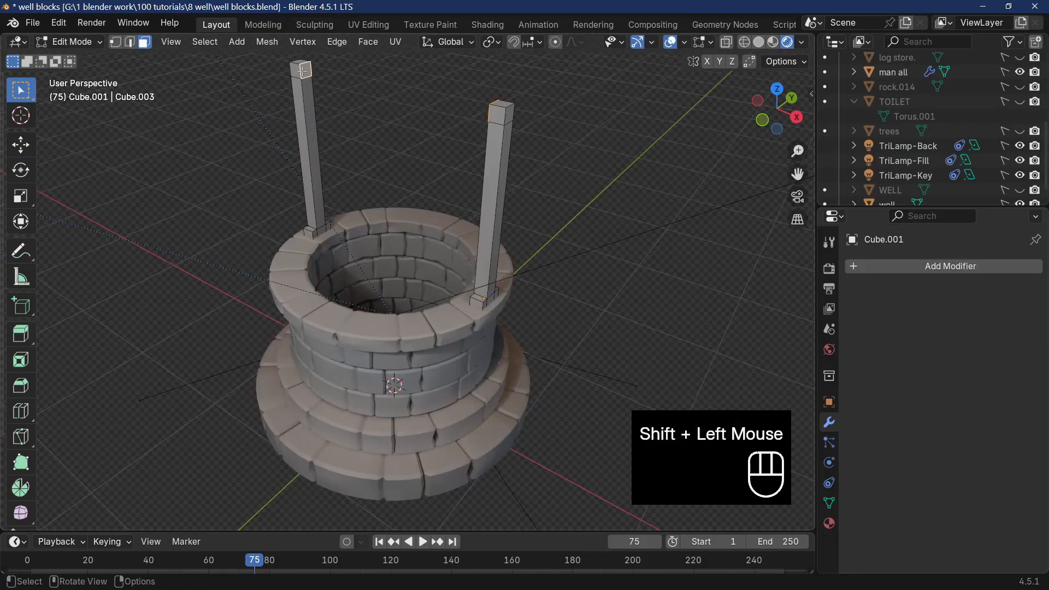
right_click(303, 70)
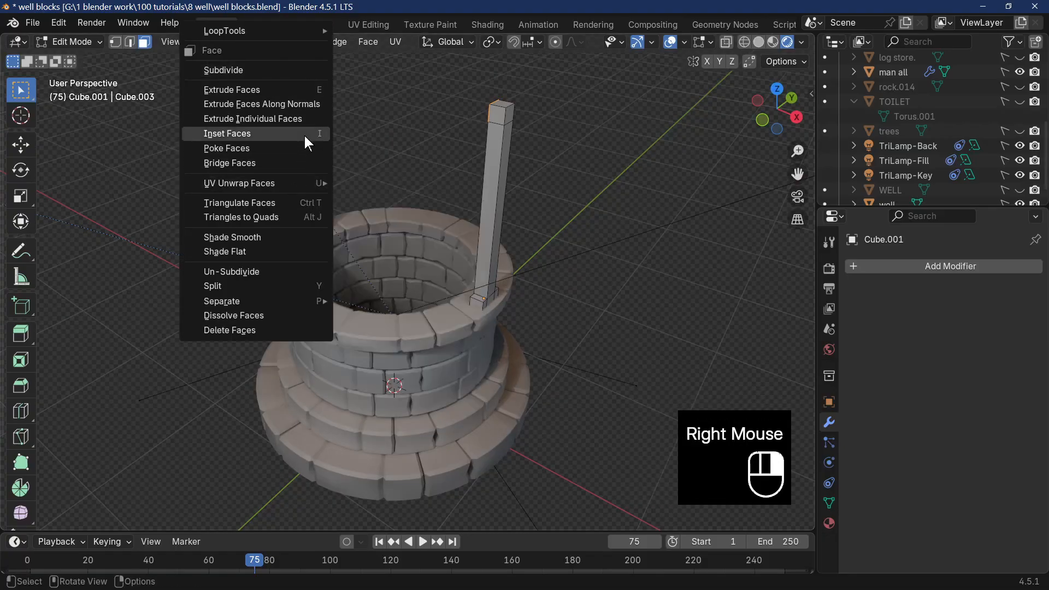
click(285, 163)
middle_drag(335, 202, 570, 185)
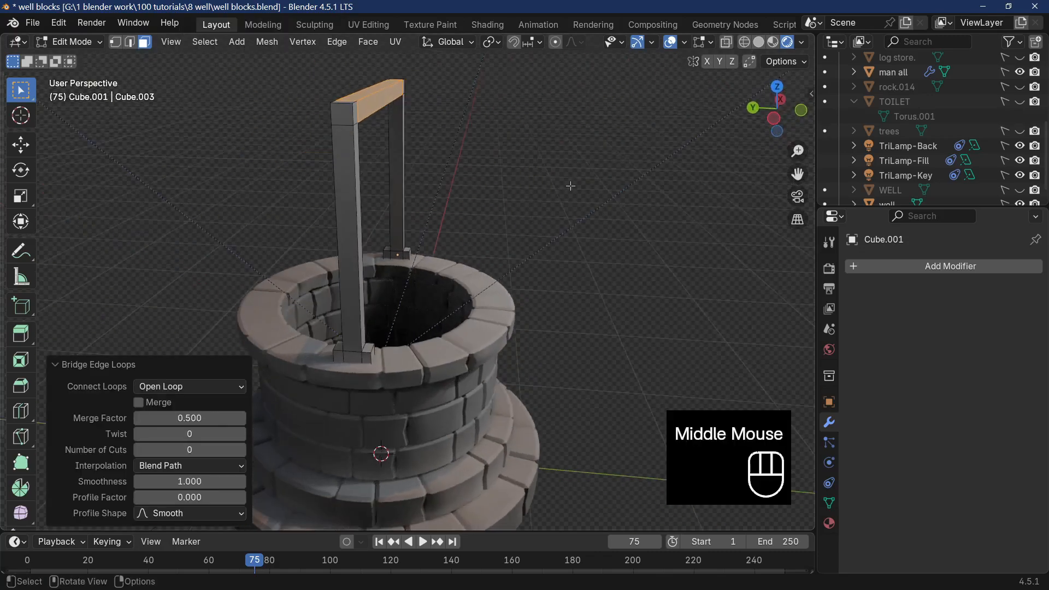
middle_drag(530, 229, 489, 246)
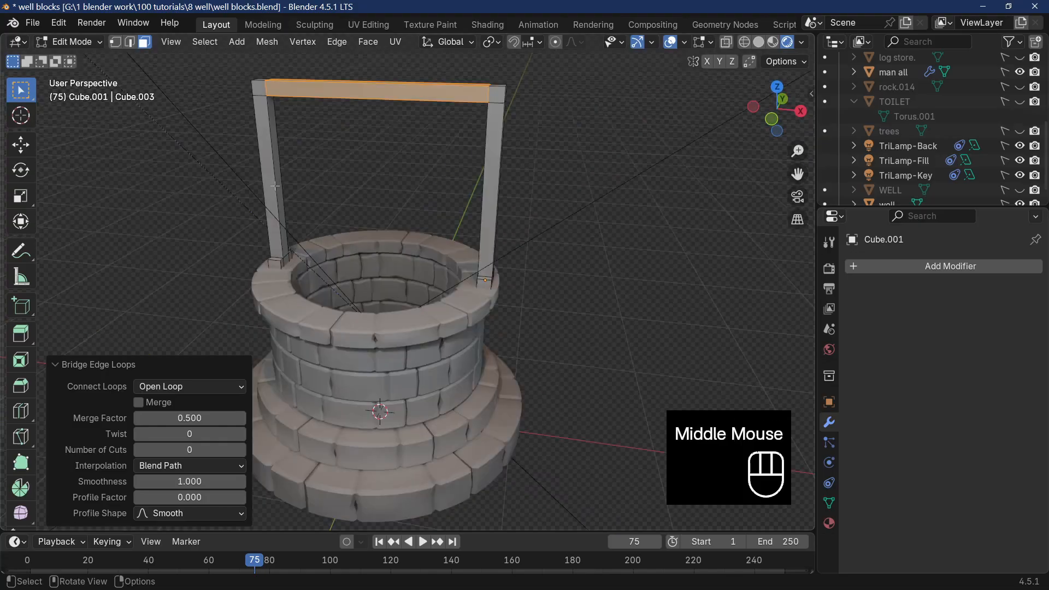
Add a single centred loop cut to the long section of the nearer post below the crossbeam.
click(276, 186)
middle_drag(277, 187, 437, 194)
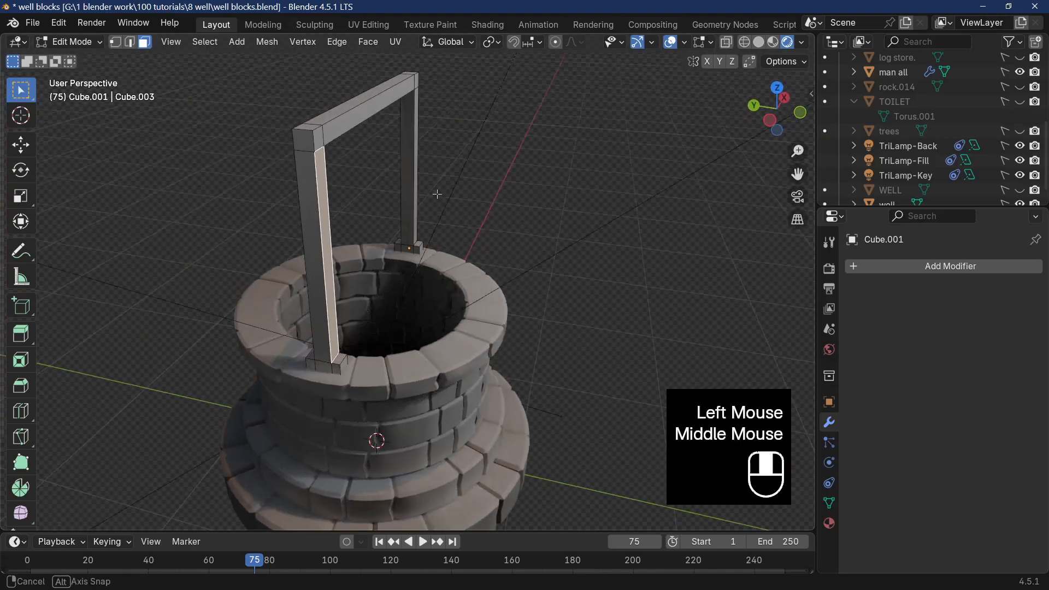
key(ctrl+r)
click(328, 237)
right_click(446, 182)
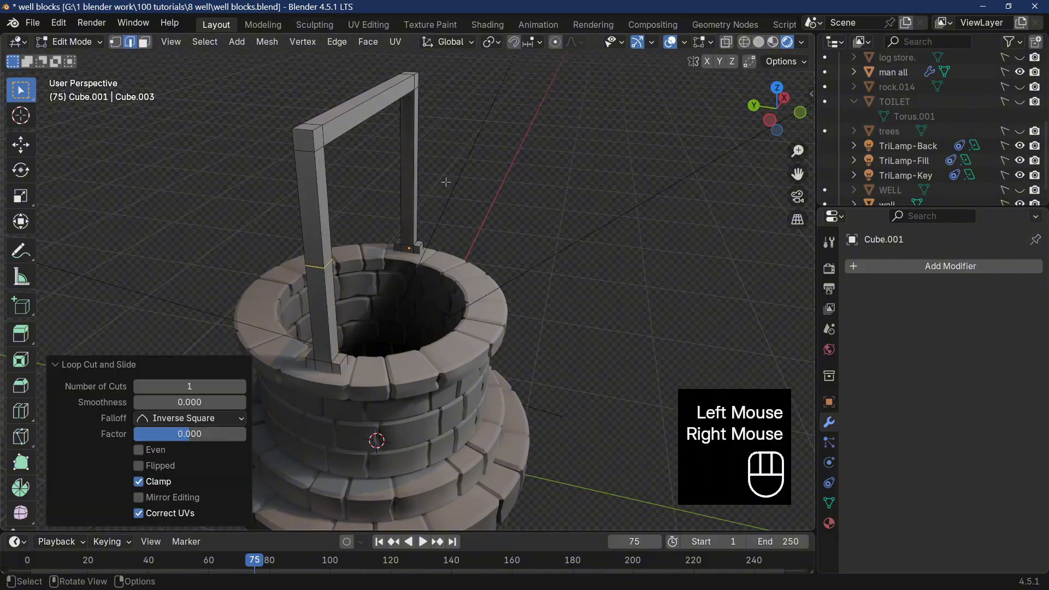
Add a matching centred loop cut to the long section of the far post.
click(417, 172)
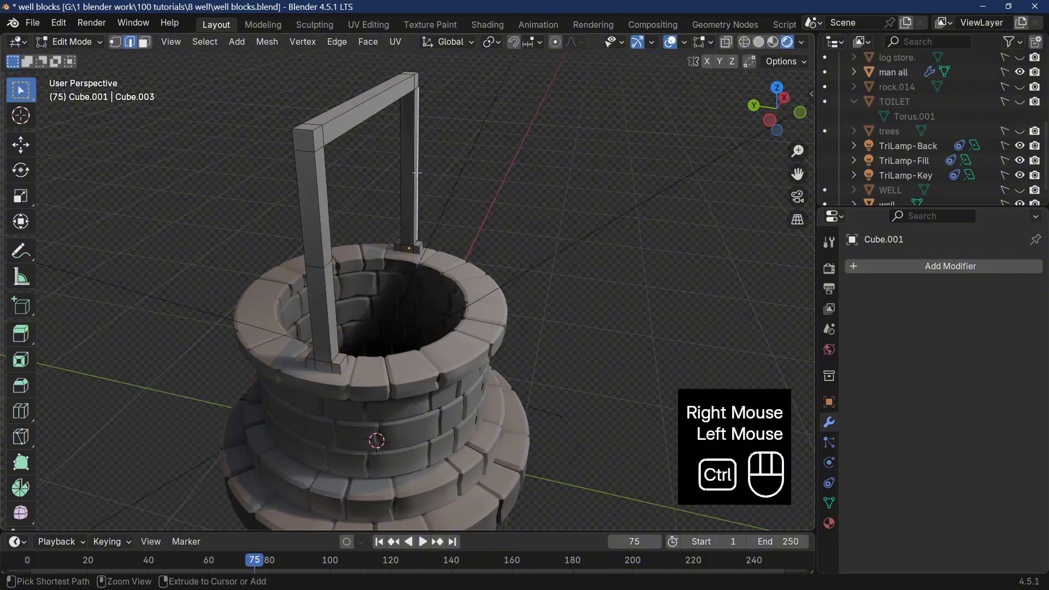
key(ctrl+r)
click(417, 172)
right_click(417, 172)
Select the middle loops of both posts and slide them up towards the crossbeam with a factor of about -0.435.
middle_drag(417, 173, 484, 195)
scroll(431, 214, up, 2)
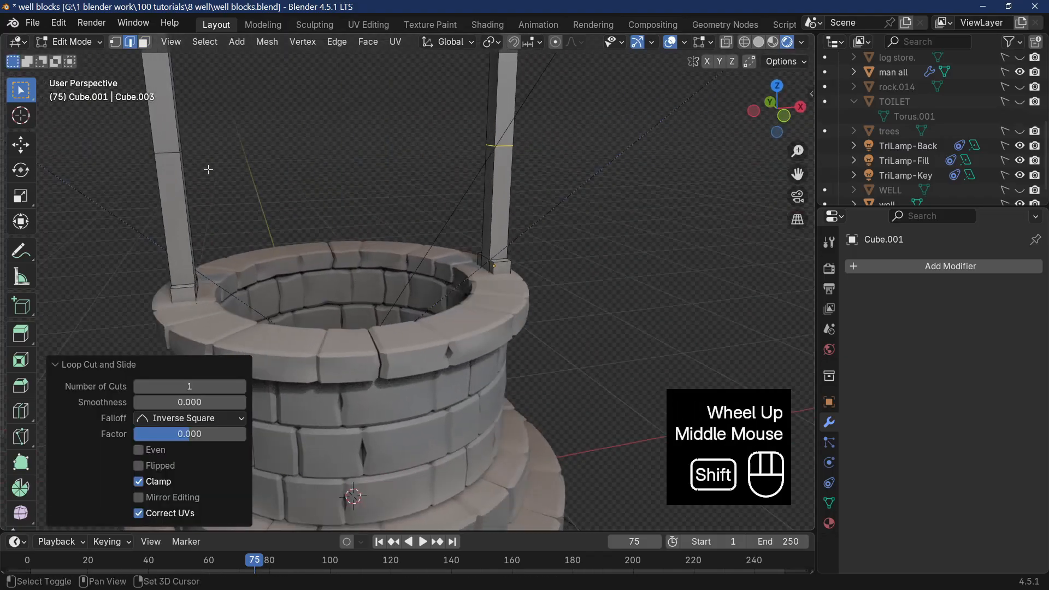
alt+shift+click(166, 156)
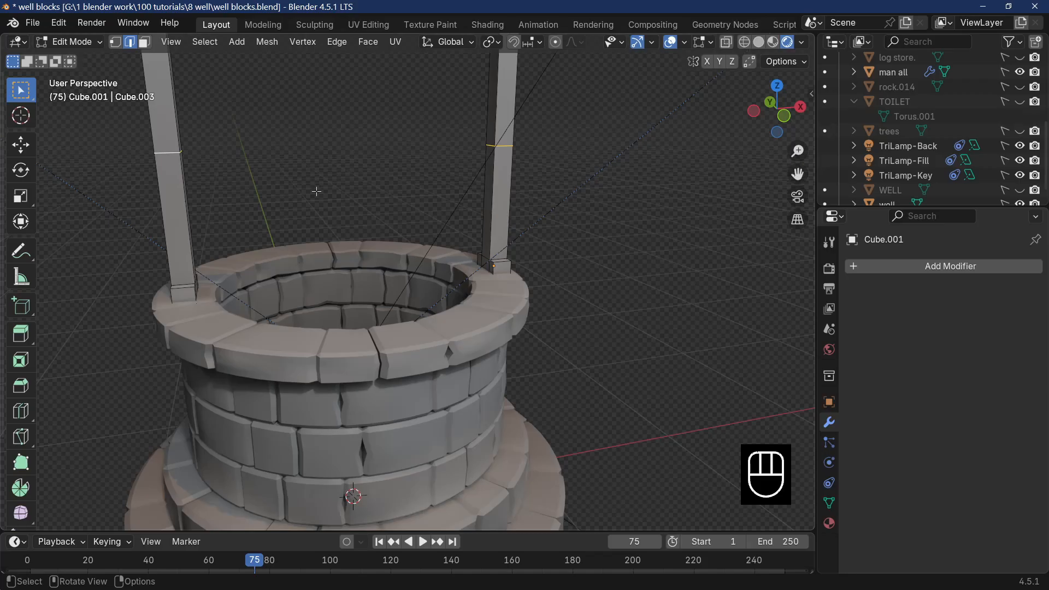
key(g)
key(g)
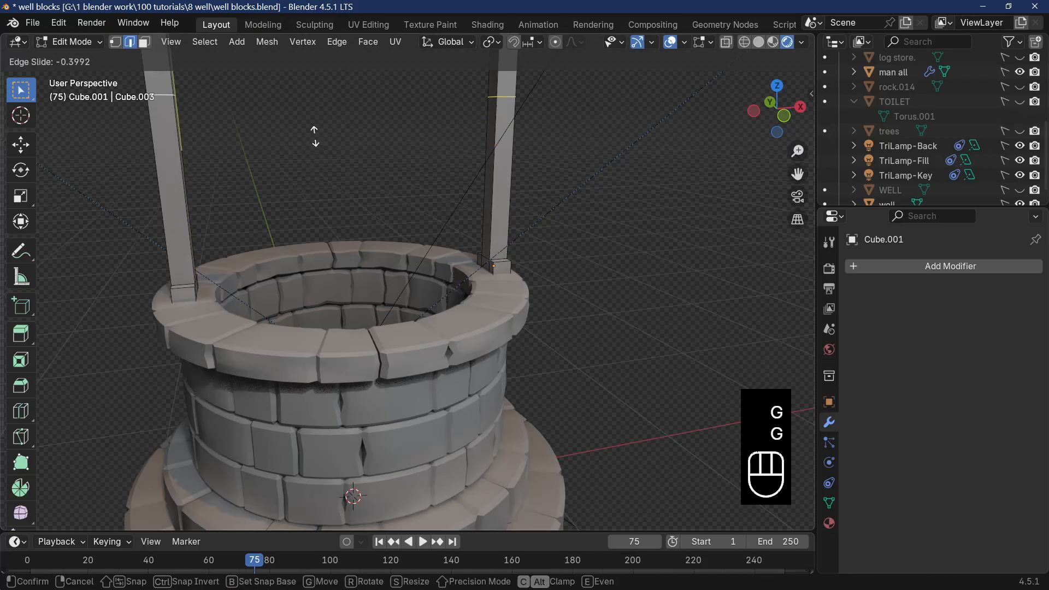
click(315, 132)
scroll(475, 220, down, 3)
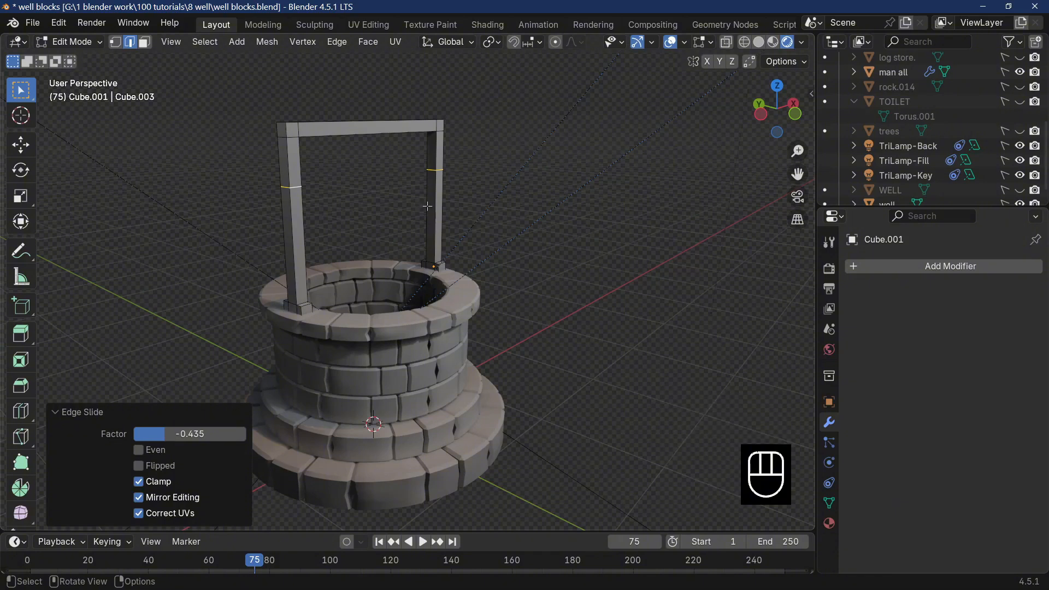
Bevel the selected loops on both posts with one segment and a width of about 1.47 m.
key(ctrl)
key(ctrl+b)
click(427, 206)
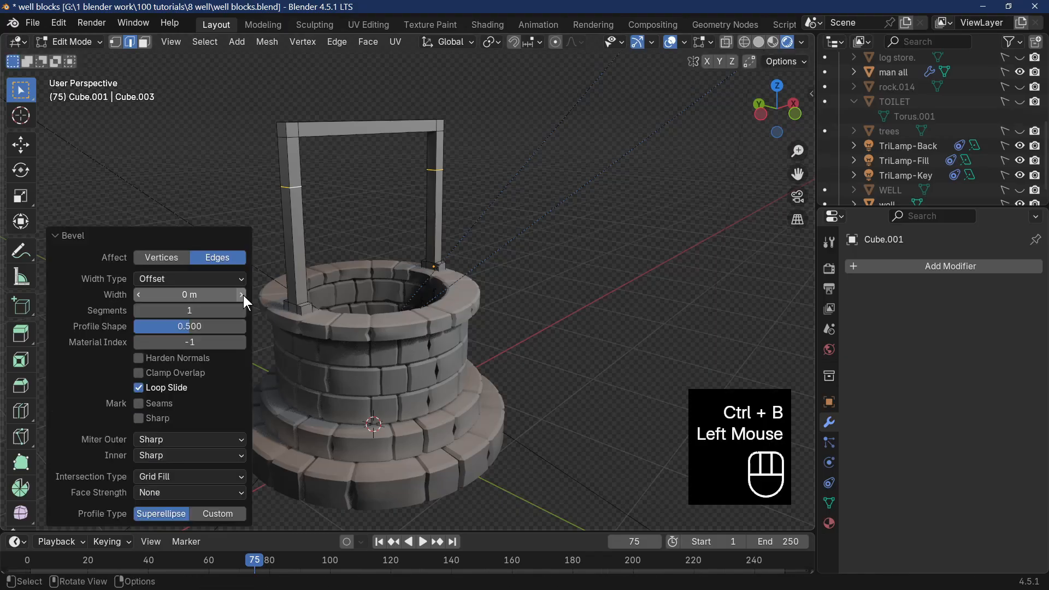
drag(245, 295, 247, 296)
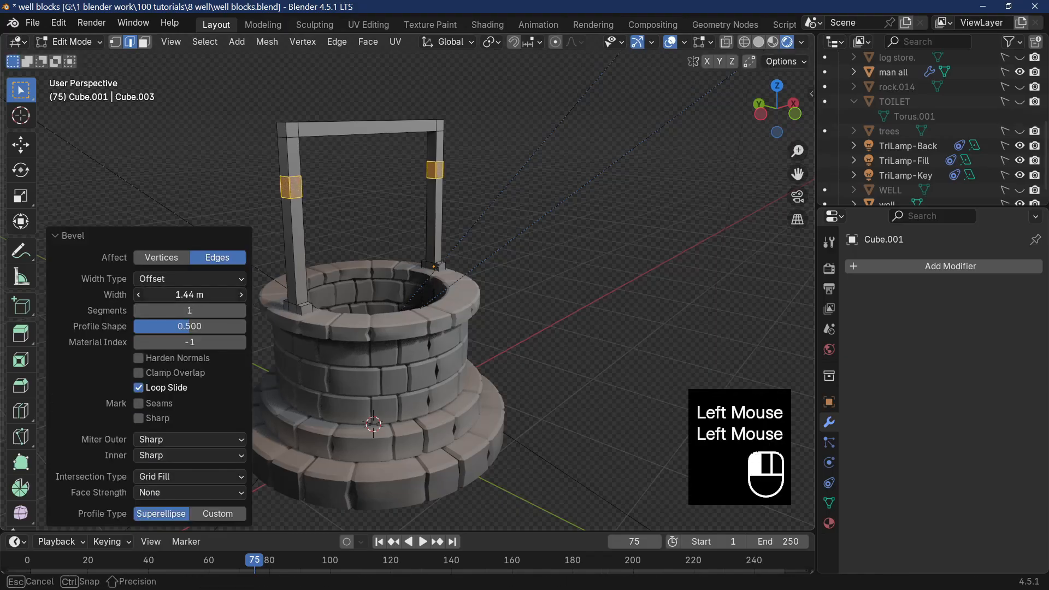
drag(189, 295, 192, 295)
mouse_move(390, 291)
middle_down()
mouse_move(378, 290)
mouse_move(470, 265)
mouse_move(403, 304)
middle_up()
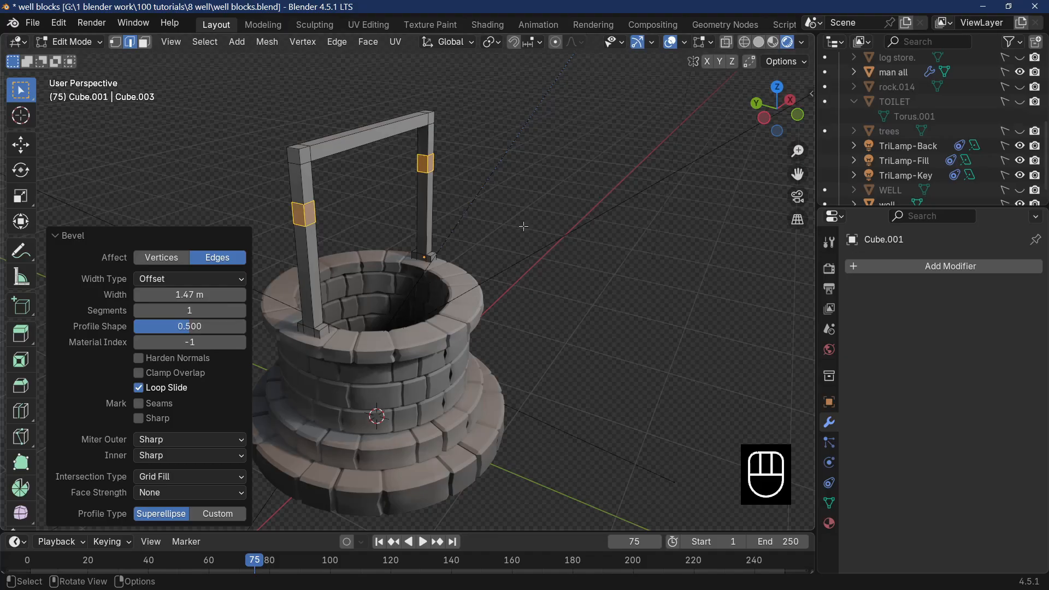
key(s)
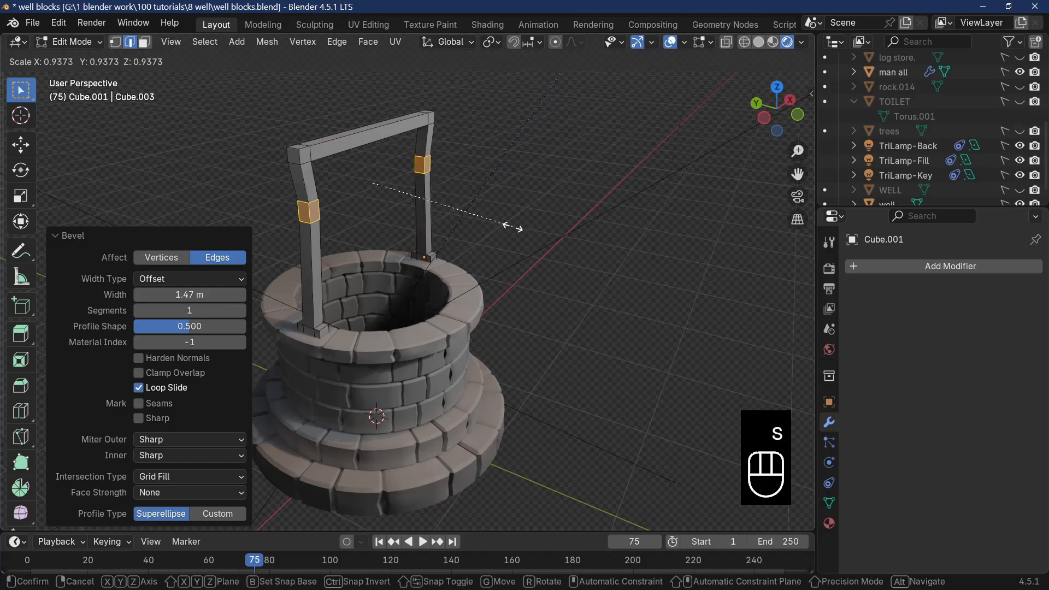
click(512, 226)
key(ctrl+z)
Scale the bevelled bands on both posts along Z to about 0.71.
key(s)
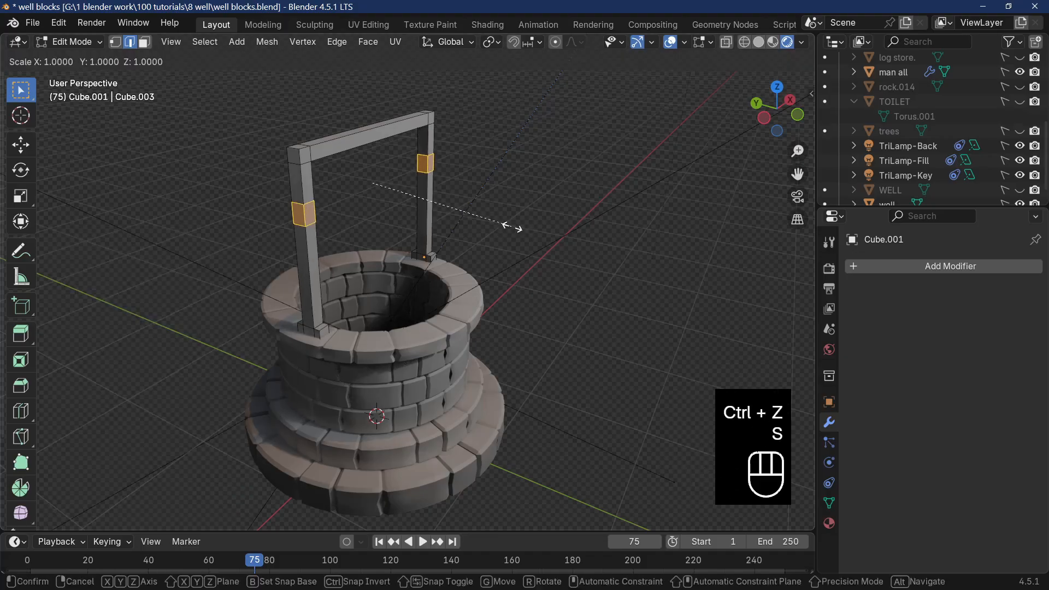
key(z)
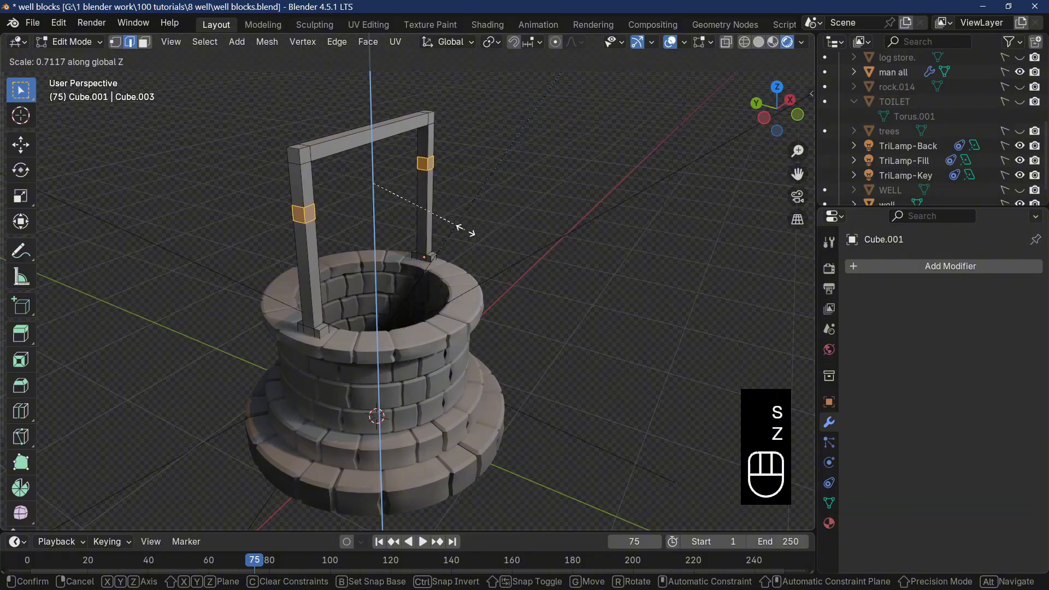
click(466, 230)
middle_drag(466, 230, 407, 226)
Select both Y-facing side faces of each post's band and extrude them along their normals by about 14.5 m to form side arms.
click(407, 226)
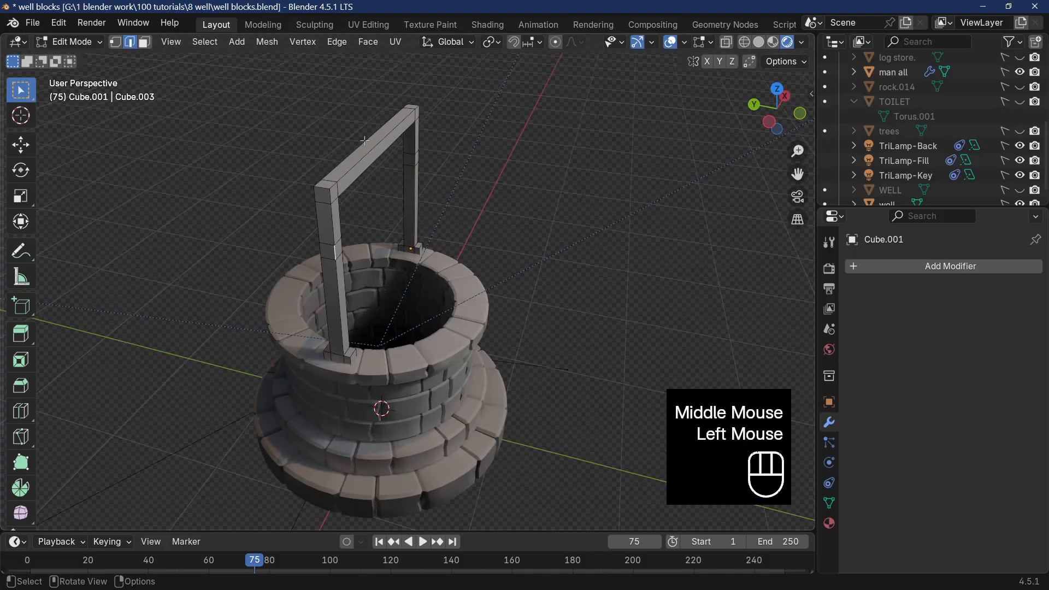
click(144, 42)
click(299, 269)
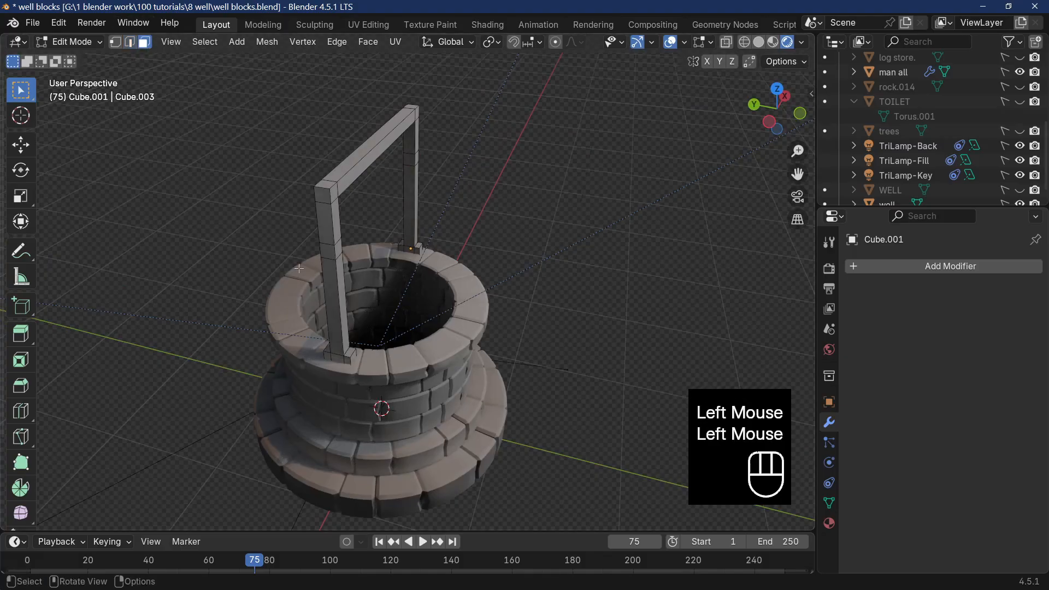
shift+click(340, 253)
middle_drag(340, 253, 346, 255)
shift+click(390, 208)
middle_drag(390, 209, 389, 261)
shift+click(542, 220)
middle_drag(543, 220, 430, 245)
right_click(427, 230)
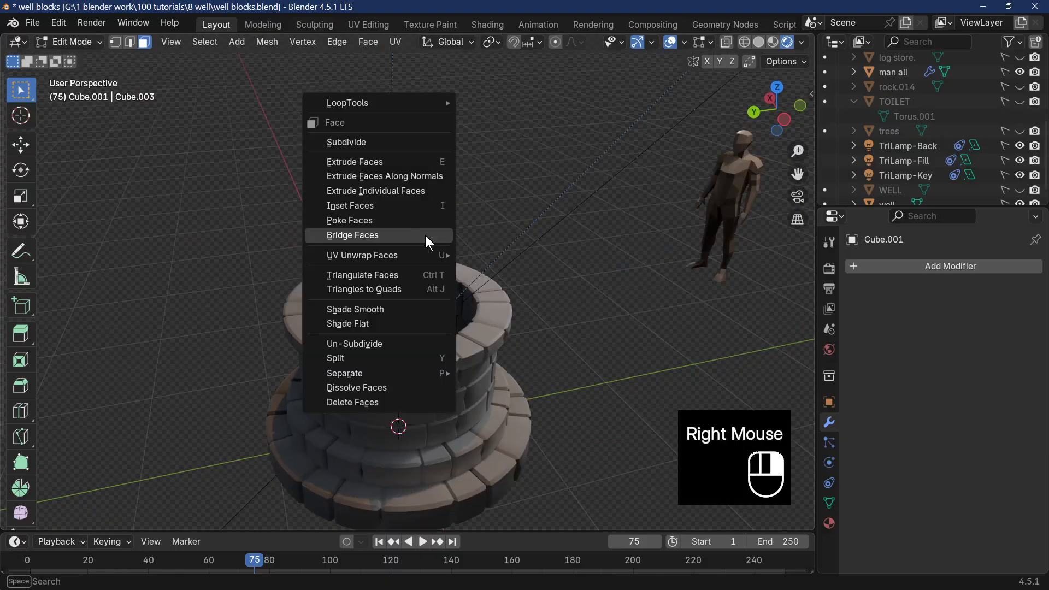
click(424, 176)
click(519, 379)
middle_drag(519, 378, 552, 415)
scroll(525, 392, up, 2)
scroll(479, 372, down, 2)
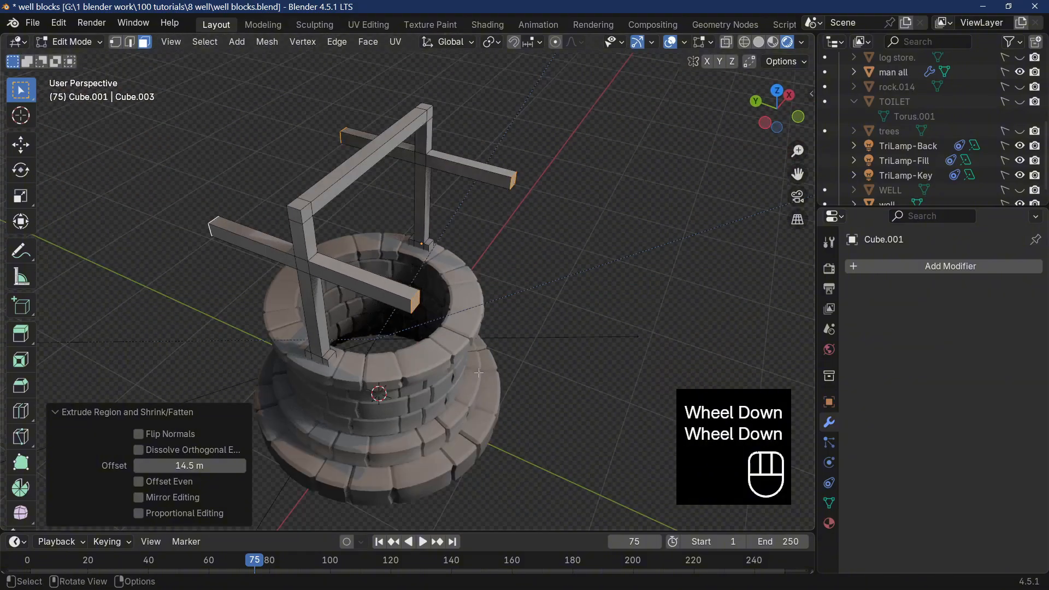
Add a single centred loop cut to the negative-Y arm of the nearer post.
click(395, 303)
key(ctrl)
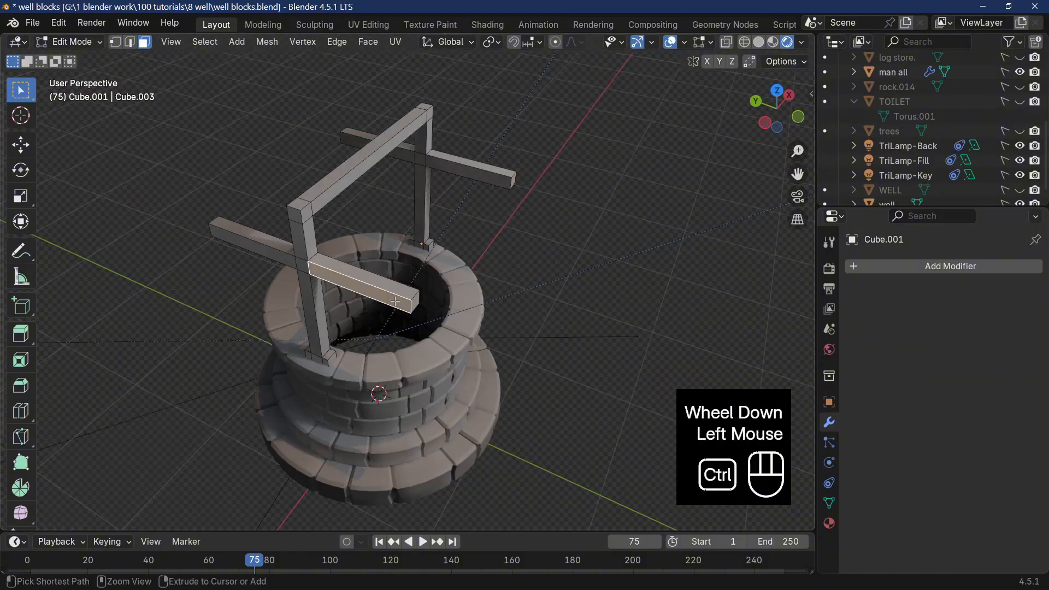
key(ctrl+r)
click(395, 303)
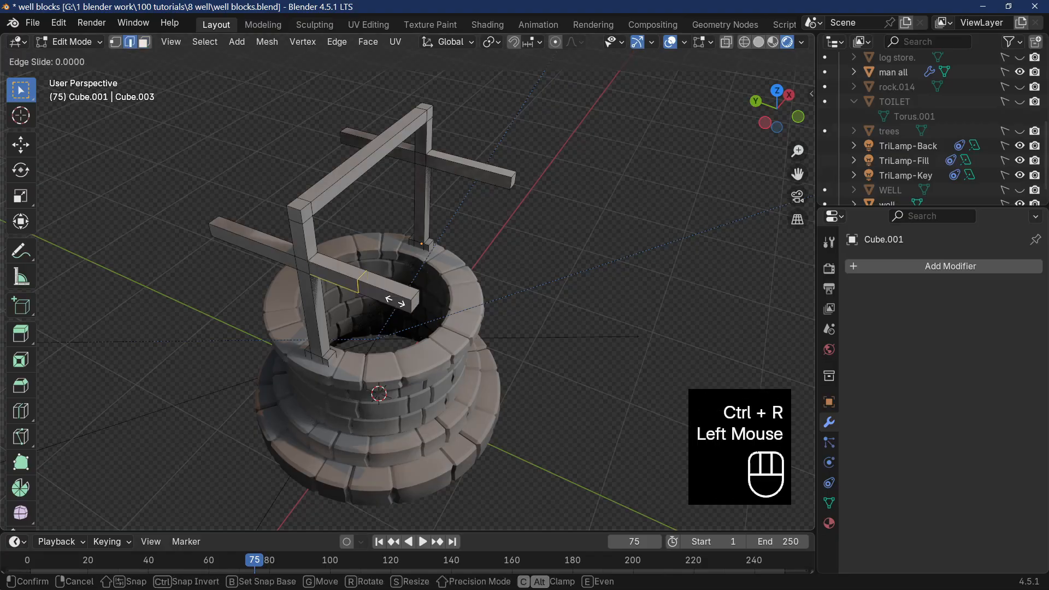
right_click(465, 261)
Add a matching centred loop cut to the negative-Y arm of the far post.
click(483, 167)
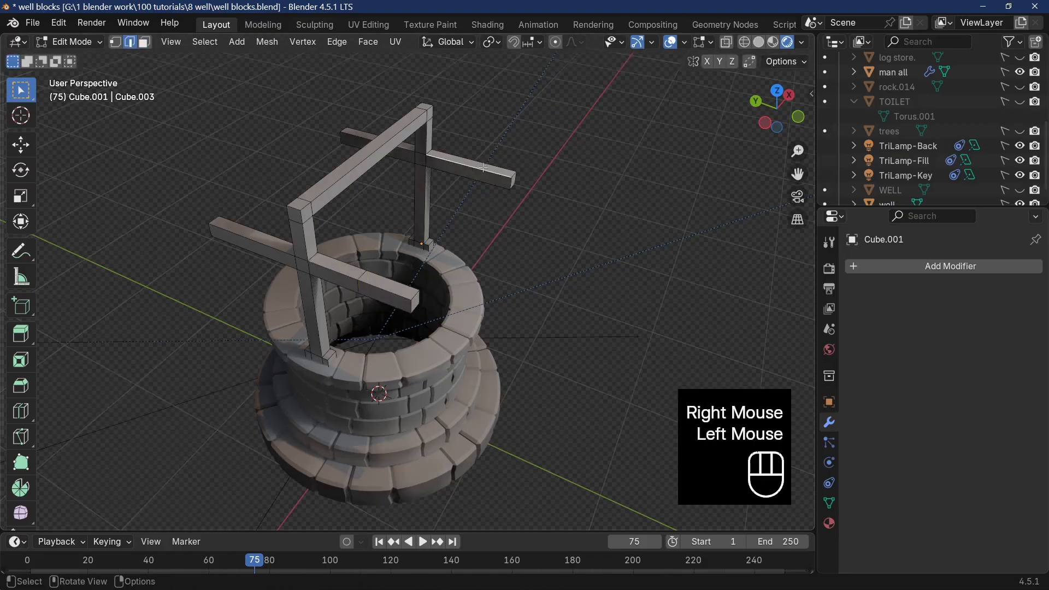
key(ctrl+r)
click(484, 168)
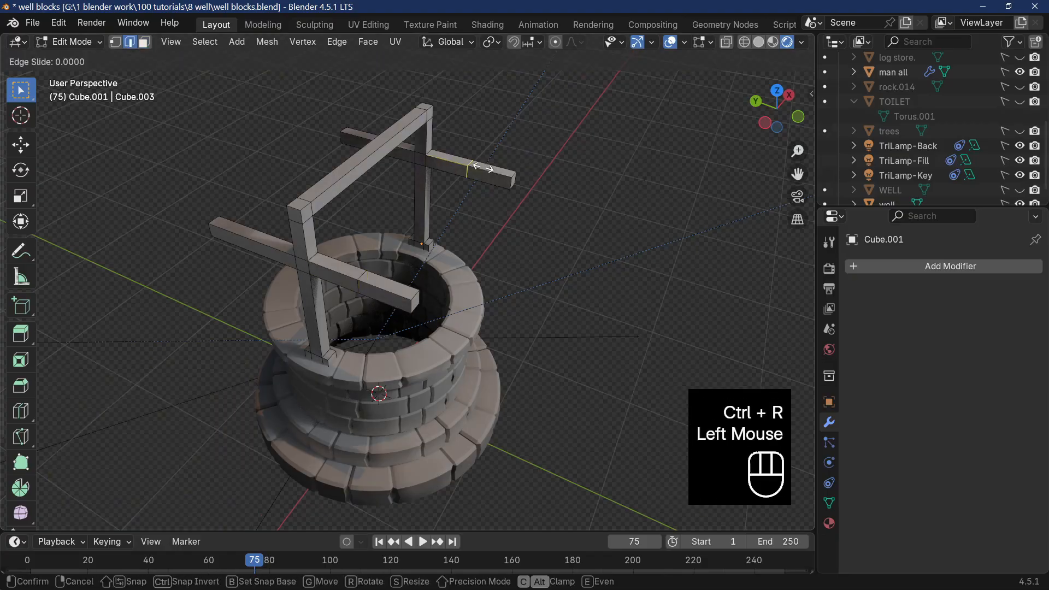
right_click(483, 167)
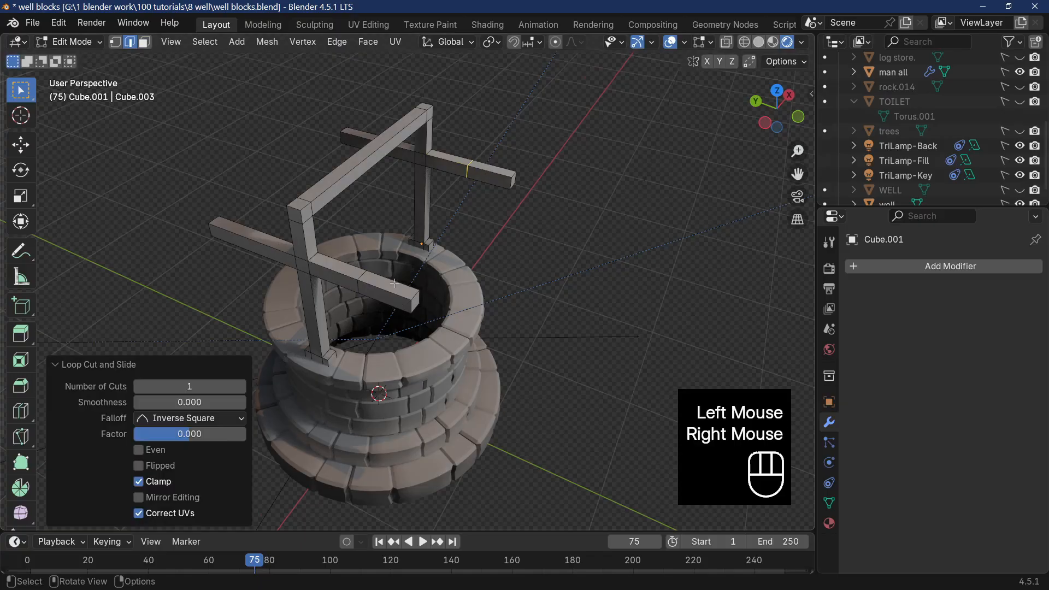
Select the loops on both negative-Y arms and slide them towards the arm ends with a factor of about -0.727.
alt+shift+click(359, 278)
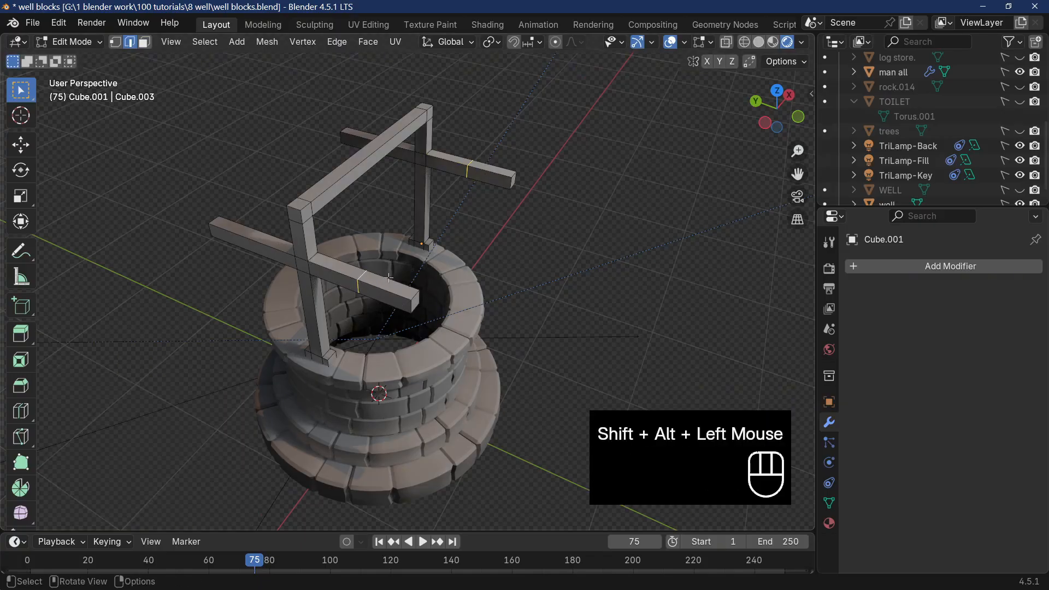
key(g)
key(g)
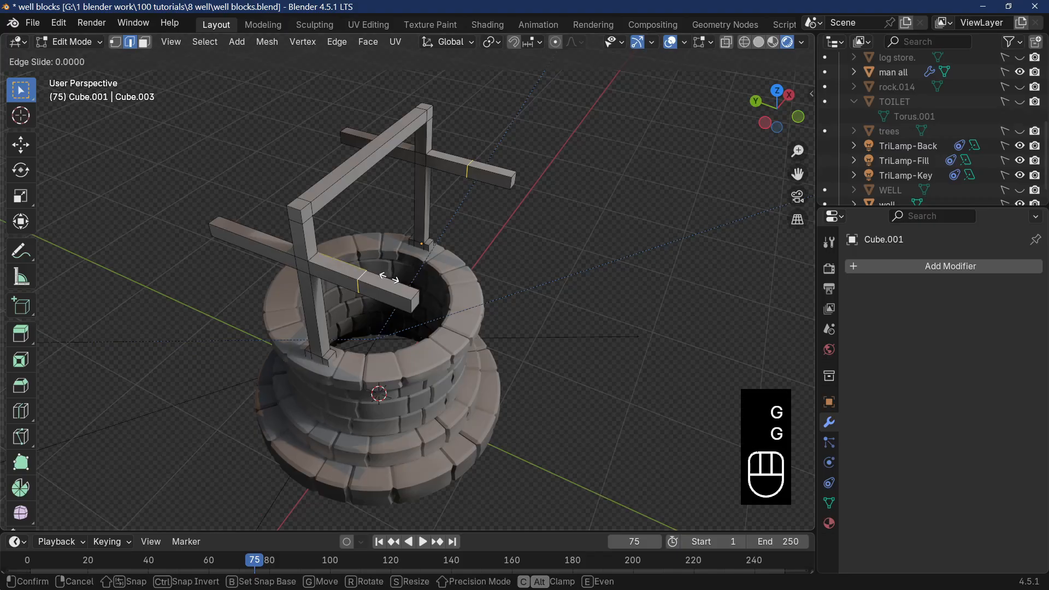
click(424, 296)
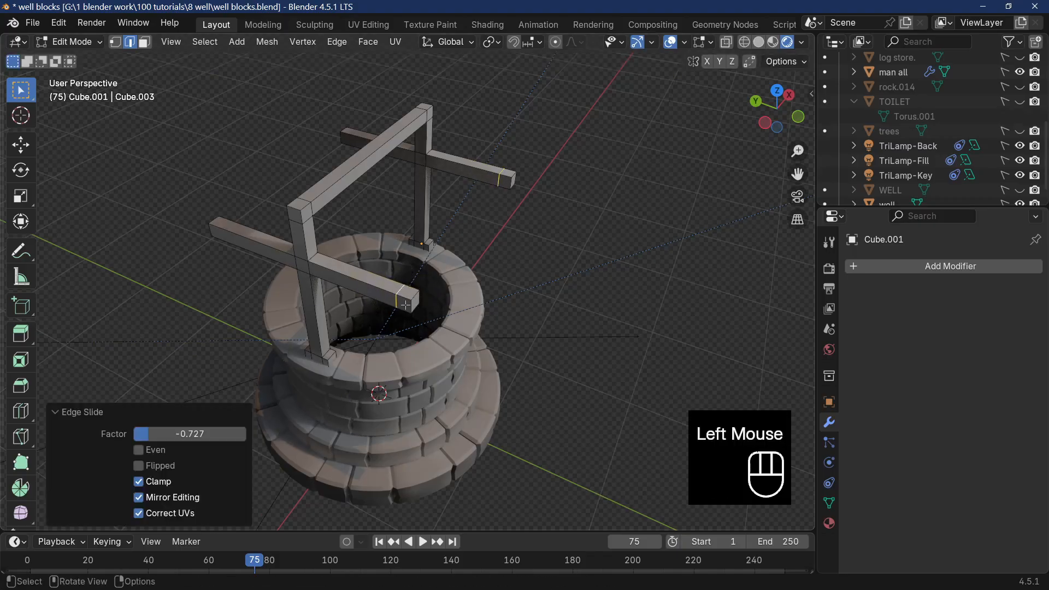
Add a single centred loop cut to each of the two positive-Y arms.
mouse_move(429, 311)
middle_down()
mouse_move(416, 312)
mouse_move(426, 311)
middle_up()
click(427, 310)
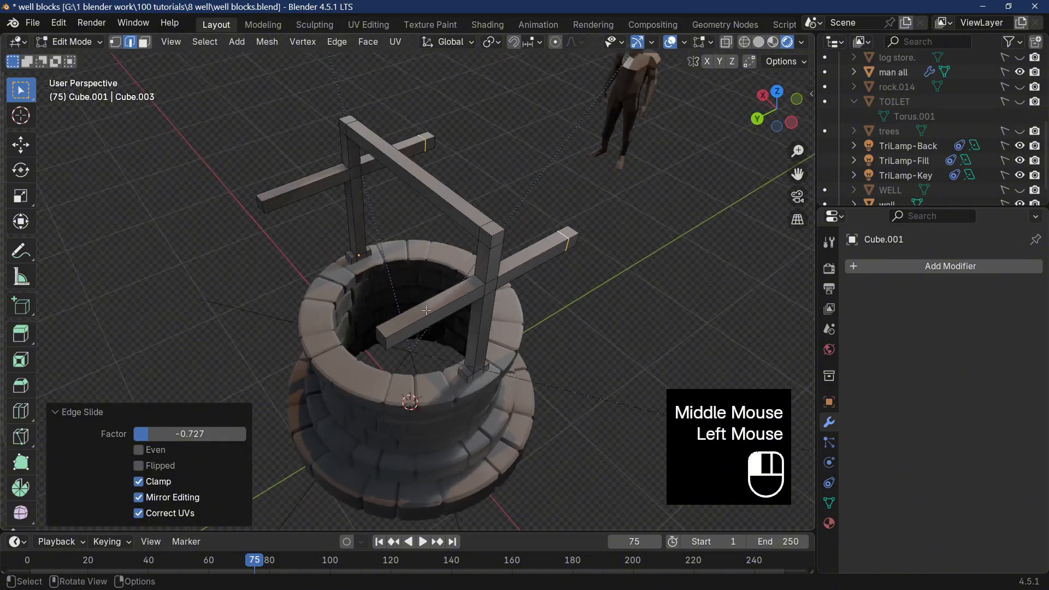
key(ctrl+r)
click(432, 306)
right_click(438, 309)
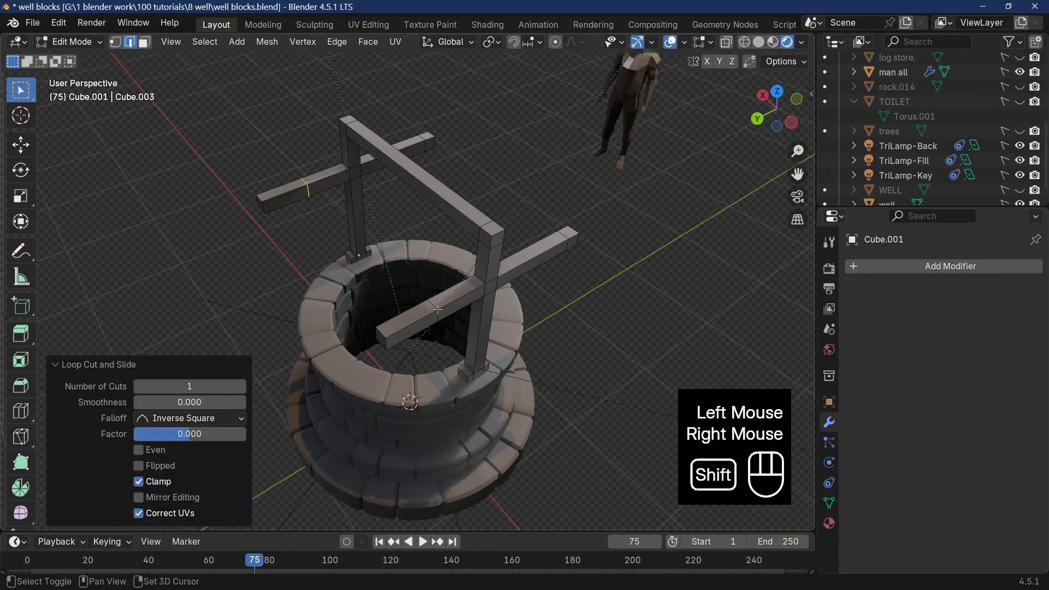
Select the centred loops on both positive-Y arms and slide them towards the arm ends with a factor of about -0.748.
alt+shift+click(437, 309)
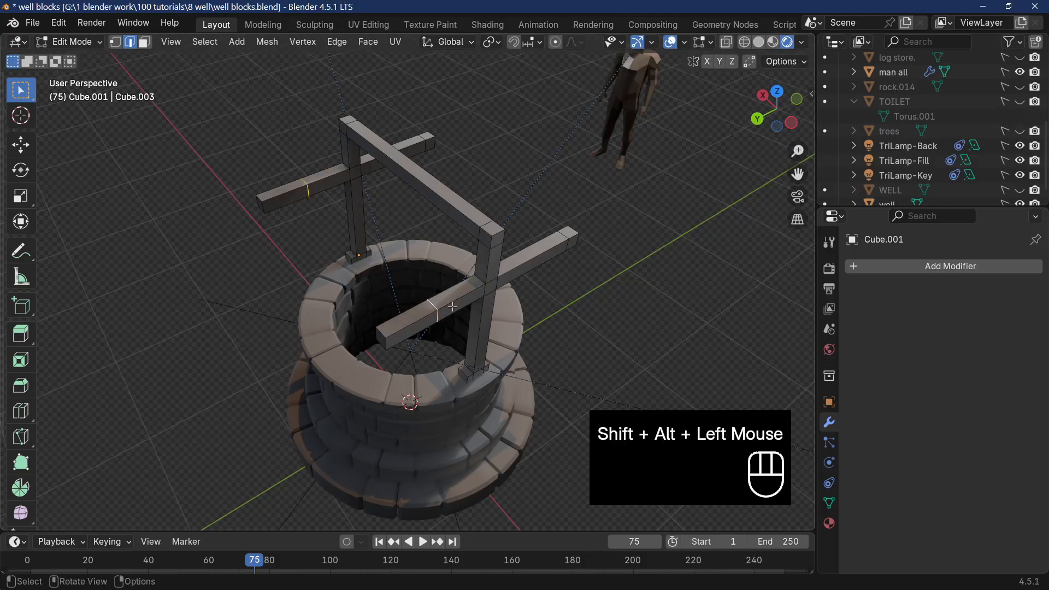
key(g)
key(g)
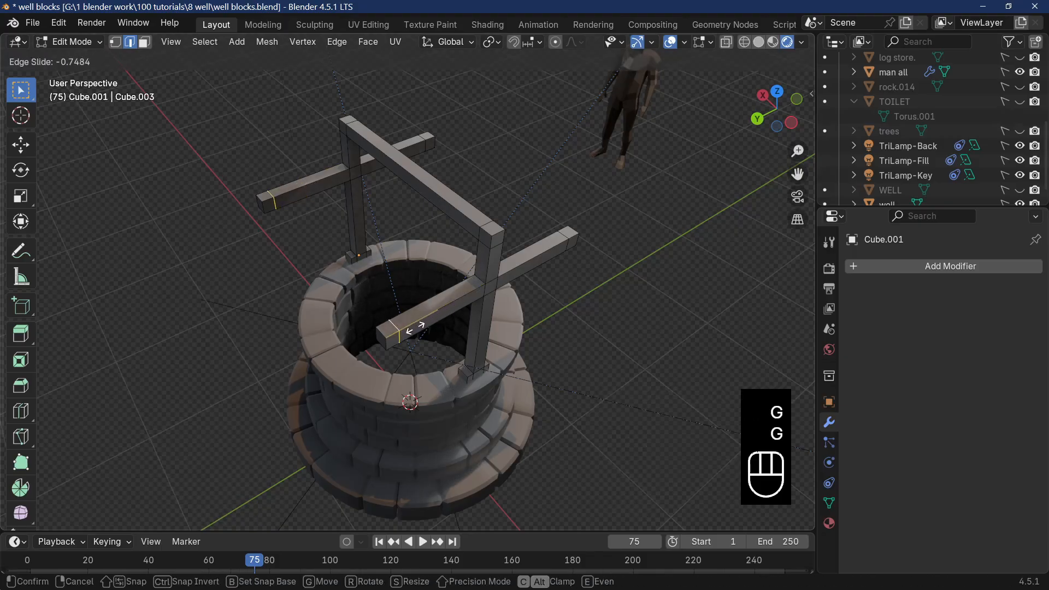
click(416, 328)
Select the facing inner end faces of the two positive-Y arms and bridge them into a connecting eave beam.
middle_drag(415, 328, 429, 311)
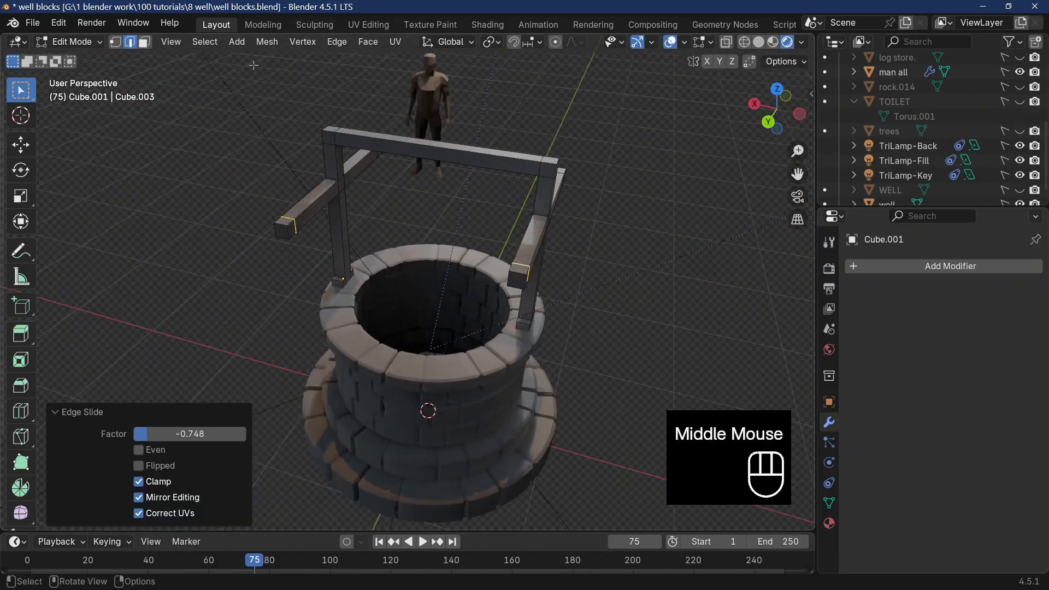
click(144, 43)
click(294, 224)
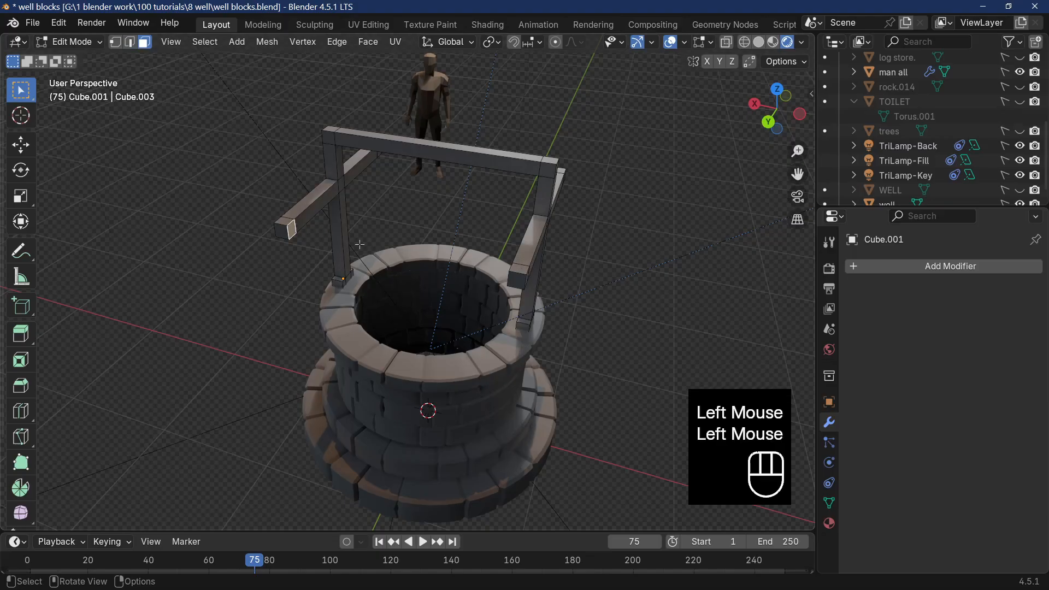
middle_drag(293, 224, 516, 193)
shift+click(584, 206)
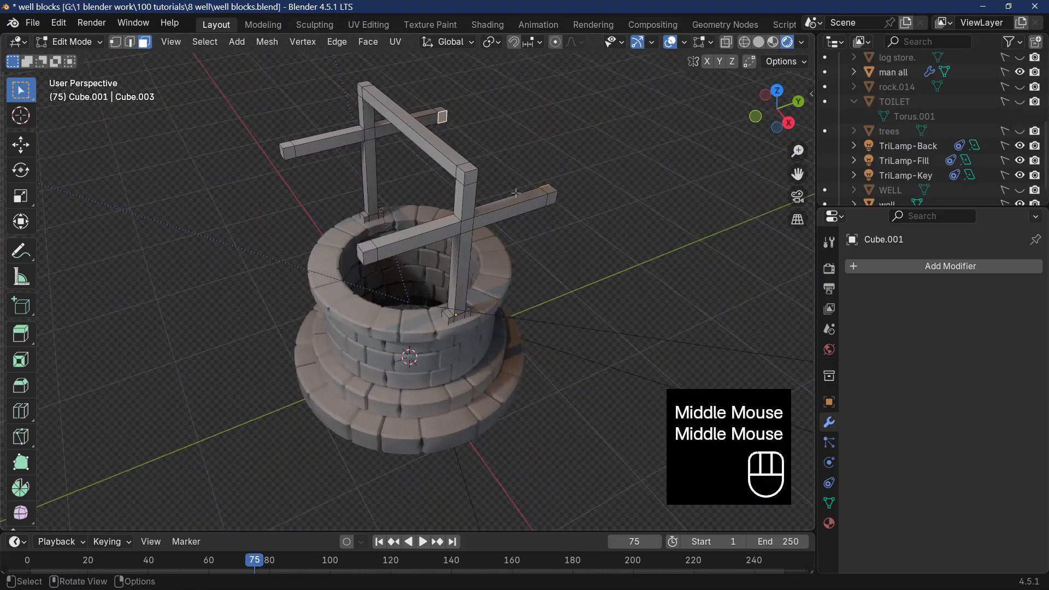
right_click(457, 117)
click(425, 176)
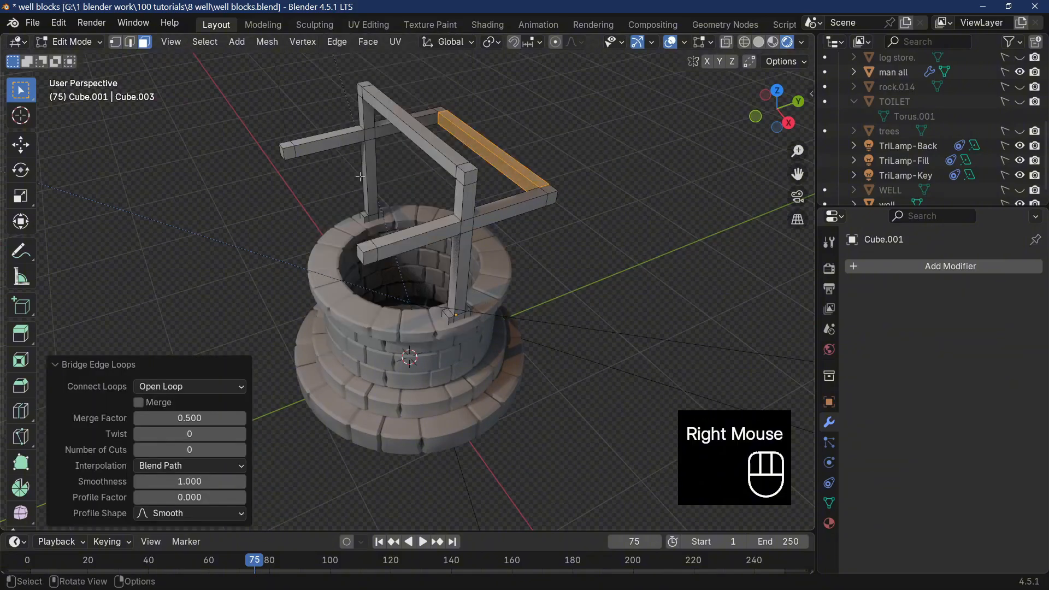
Bridge the facing inner end faces of the two negative-Y arms into a matching eave beam.
click(288, 154)
shift+click(392, 251)
right_click(493, 222)
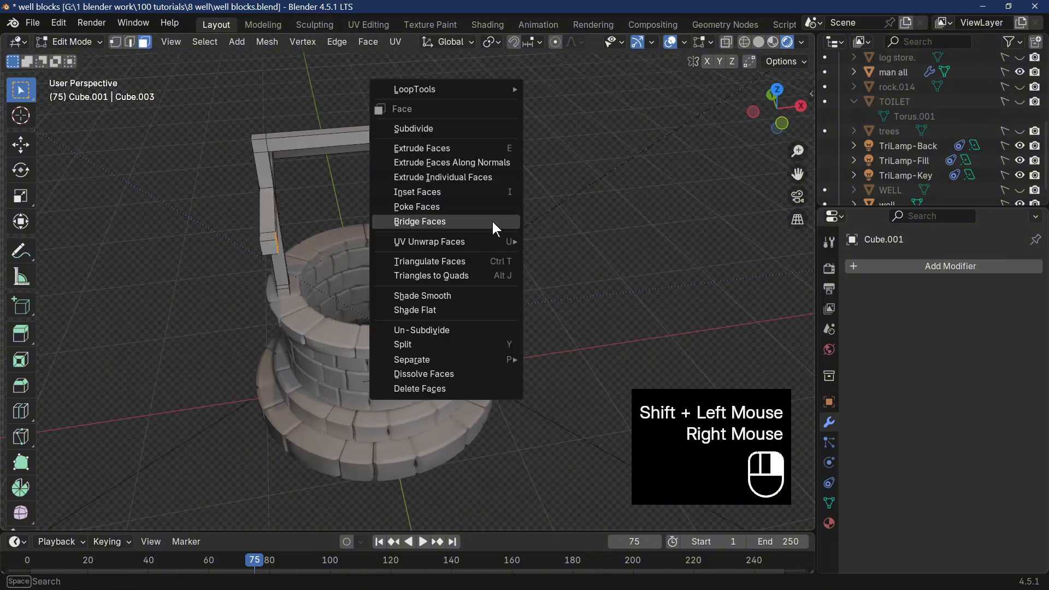
click(493, 222)
Bridge the top corner faces of the side arms to the upper side faces of the posts, forming the four sloping rafters.
middle_drag(493, 222, 466, 150)
click(435, 220)
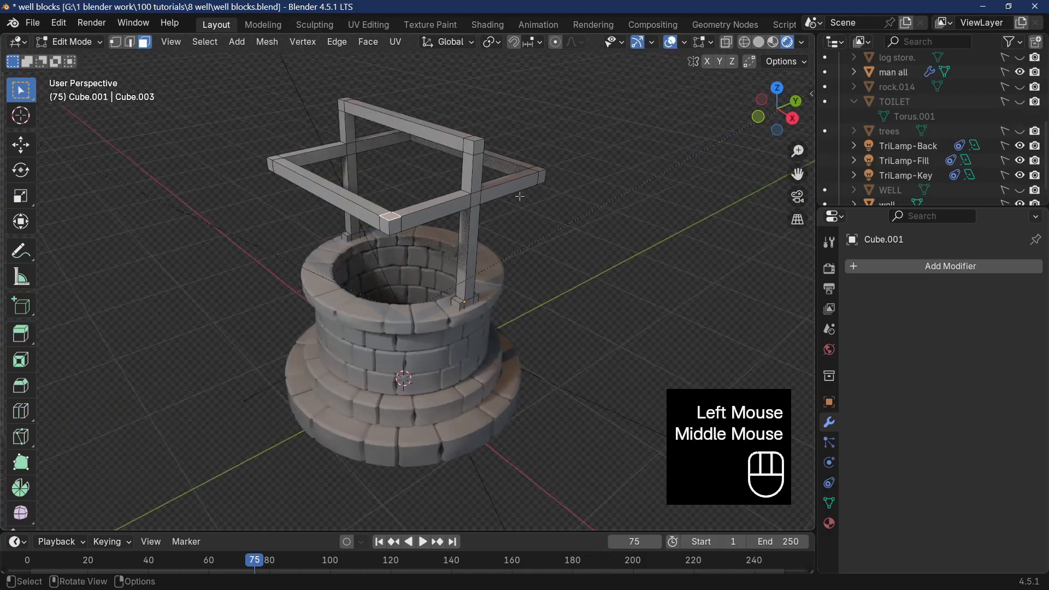
shift+click(469, 146)
right_click(467, 146)
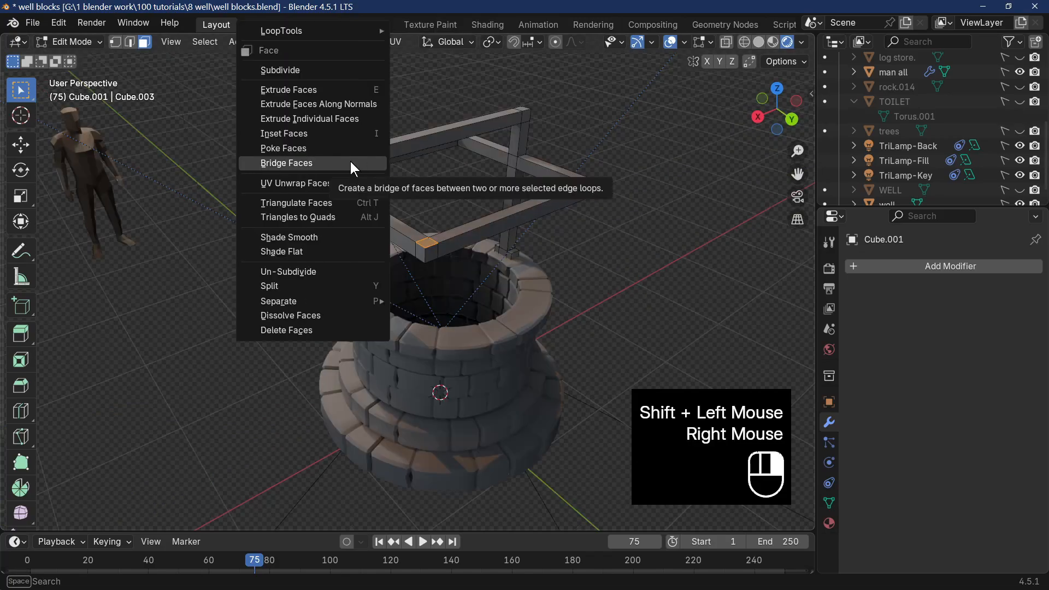
click(350, 160)
middle_drag(349, 160, 507, 270)
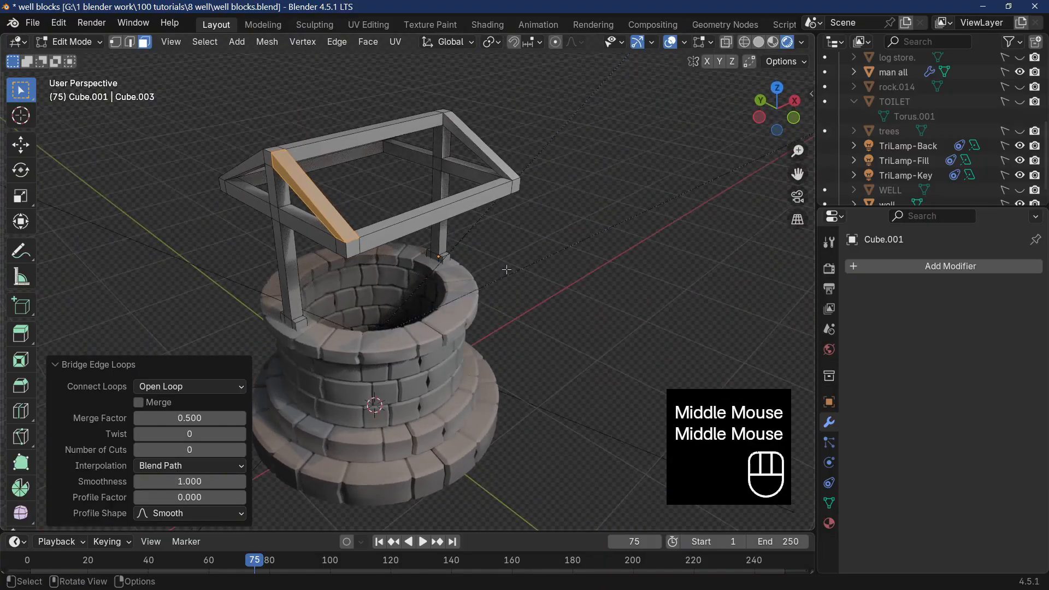
Select the entire roof frame mesh and give its edges a small single-segment bevel.
key(a)
key(ctrl+b)
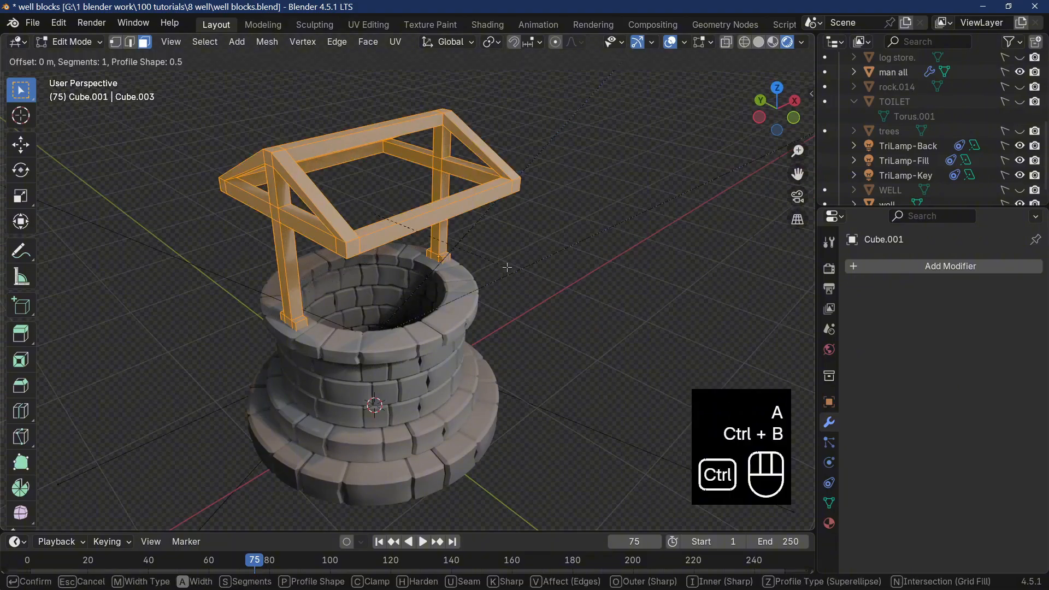
click(507, 267)
mouse_move(241, 296)
mouse_down()
mouse_move(260, 297)
mouse_move(239, 297)
mouse_up()
Inspect the bevelled roof frame from several sides and distances in Object Mode.
key(Tab)
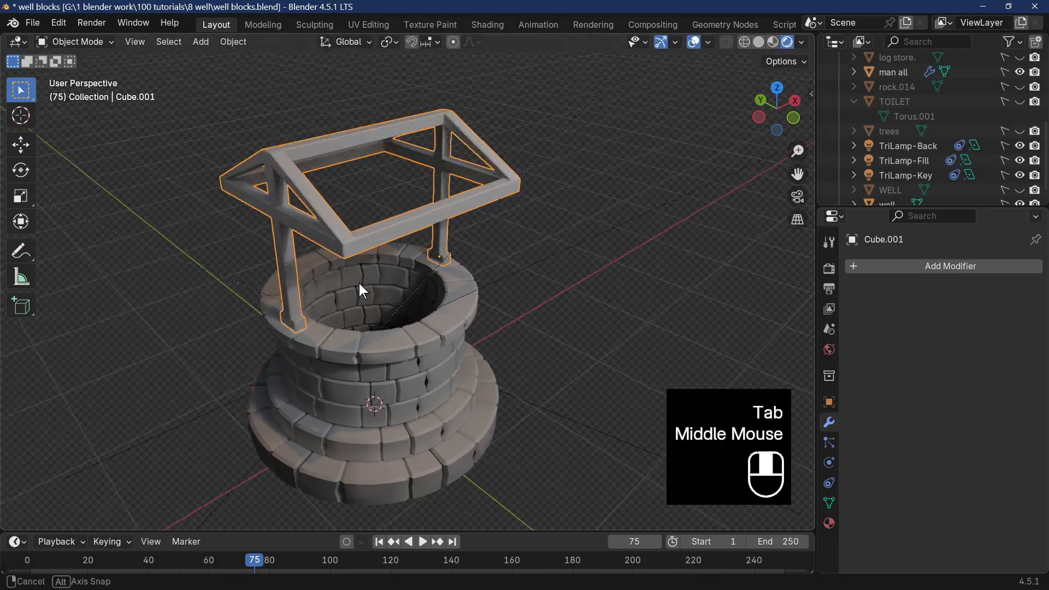
middle_drag(359, 284, 434, 310)
scroll(301, 265, up, 2)
scroll(433, 309, down, 5)
middle_drag(432, 241, 657, 230)
middle_drag(539, 246, 341, 257)
scroll(445, 254, up, 2)
scroll(382, 271, down, 4)
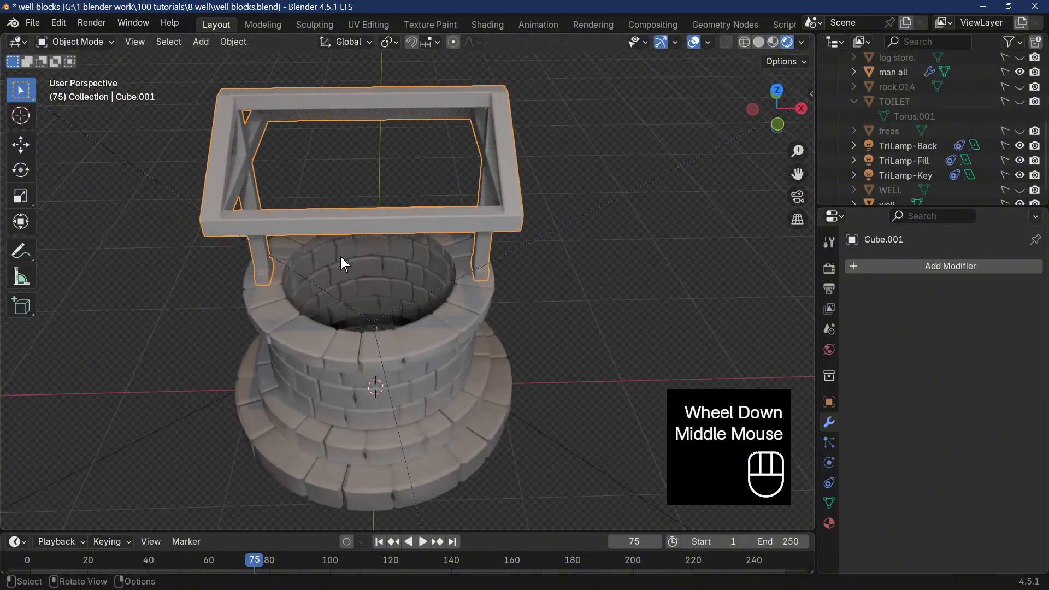
Add eight evenly spaced, centred loop cuts along the negative-Y eave beam in Edit Mode.
key(Tab)
click(367, 223)
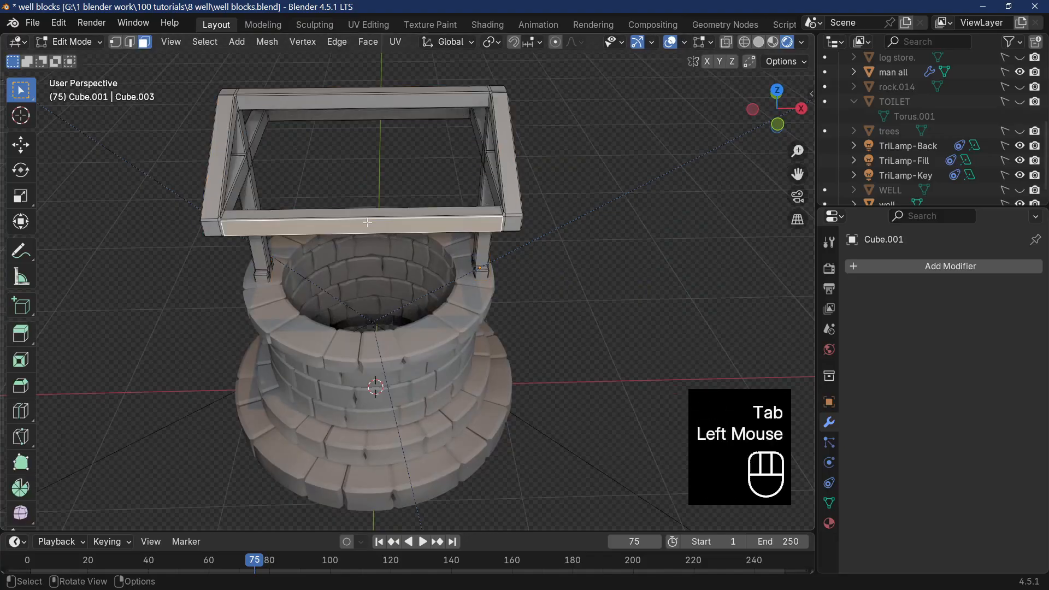
key(ctrl+r)
scroll(367, 223, down, 1)
scroll(368, 222, up, 3)
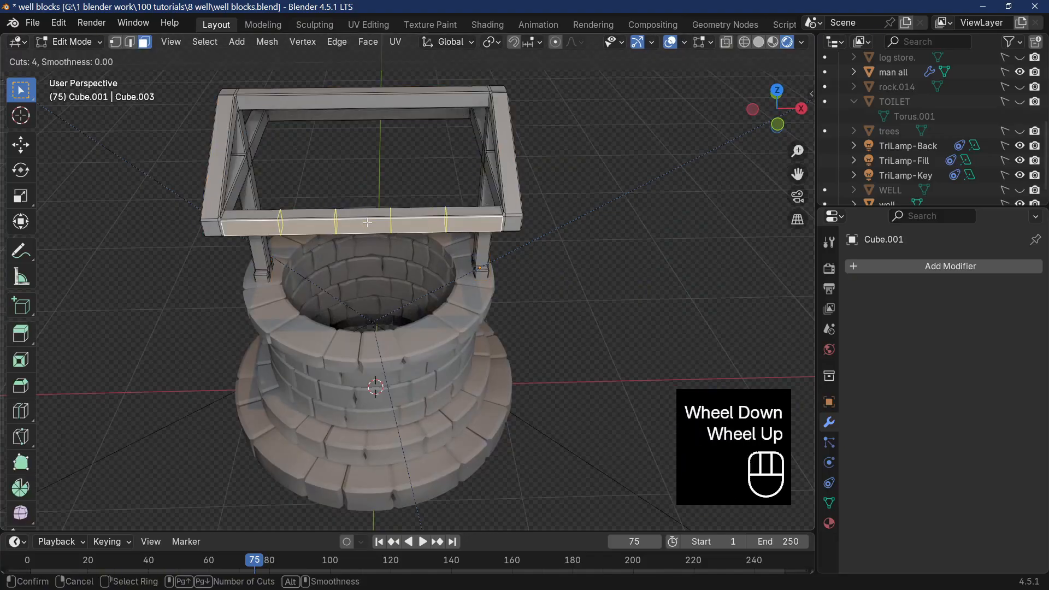
scroll(367, 222, up, 2)
scroll(367, 222, up, 2)
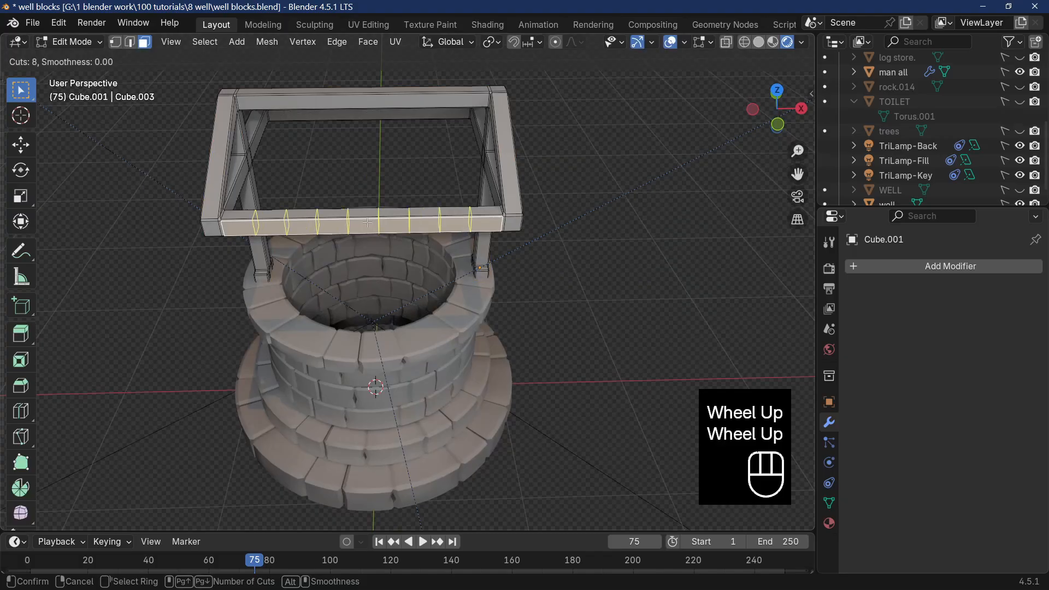
click(367, 223)
click(368, 223)
Add several evenly spaced loop cuts along the ridge beam and along the positive-Y eave beam.
click(381, 94)
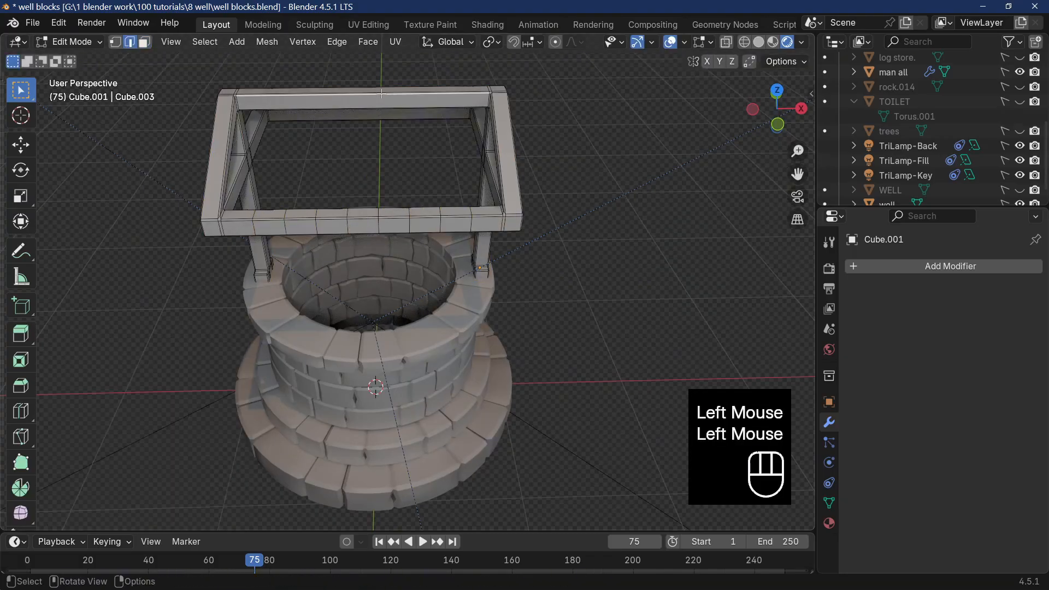
key(ctrl+r)
scroll(381, 94, up, 4)
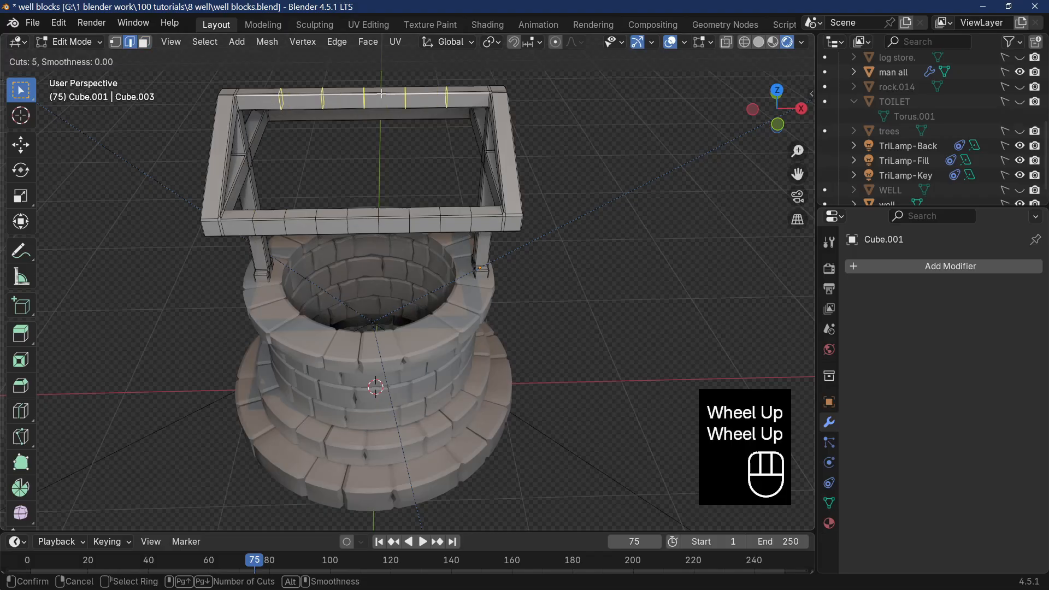
click(382, 94)
middle_drag(382, 94, 377, 241)
key(ctrl+r)
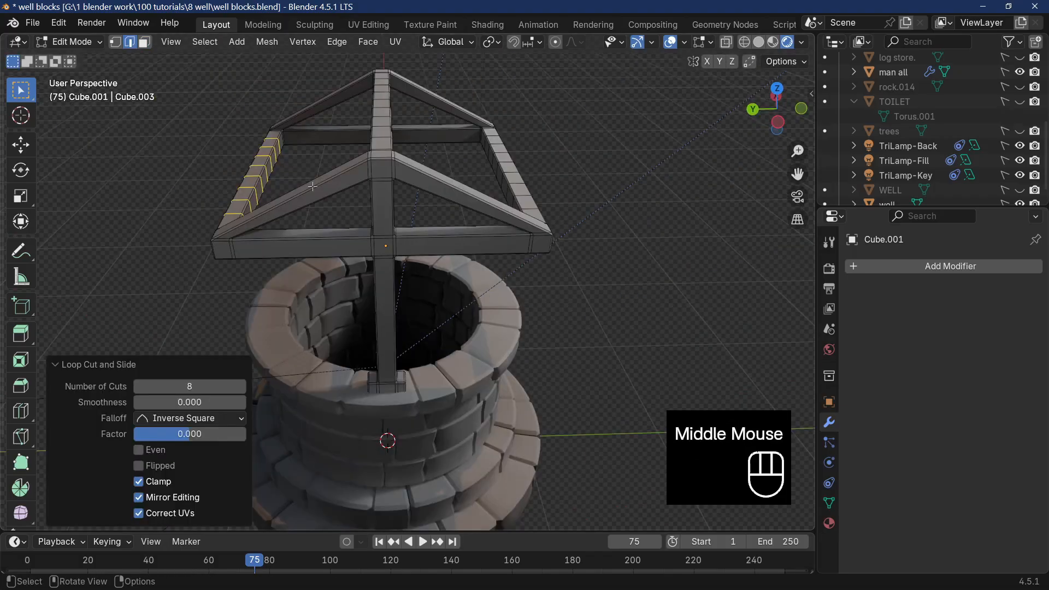
click(313, 187)
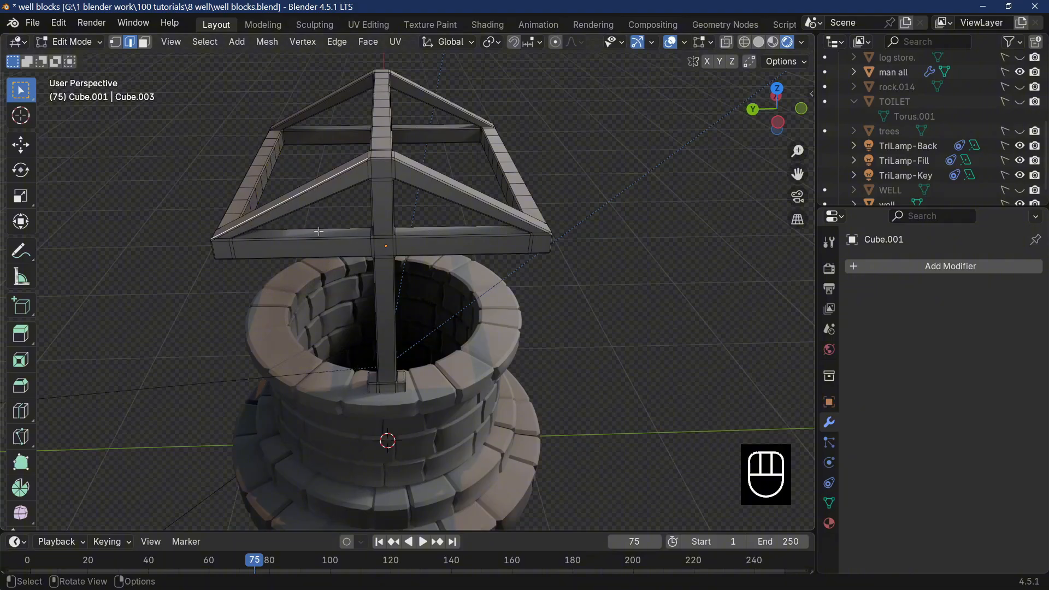
Add evenly spaced loop cuts to both sloping rafters of the negative-X gable.
middle_drag(319, 231, 428, 260)
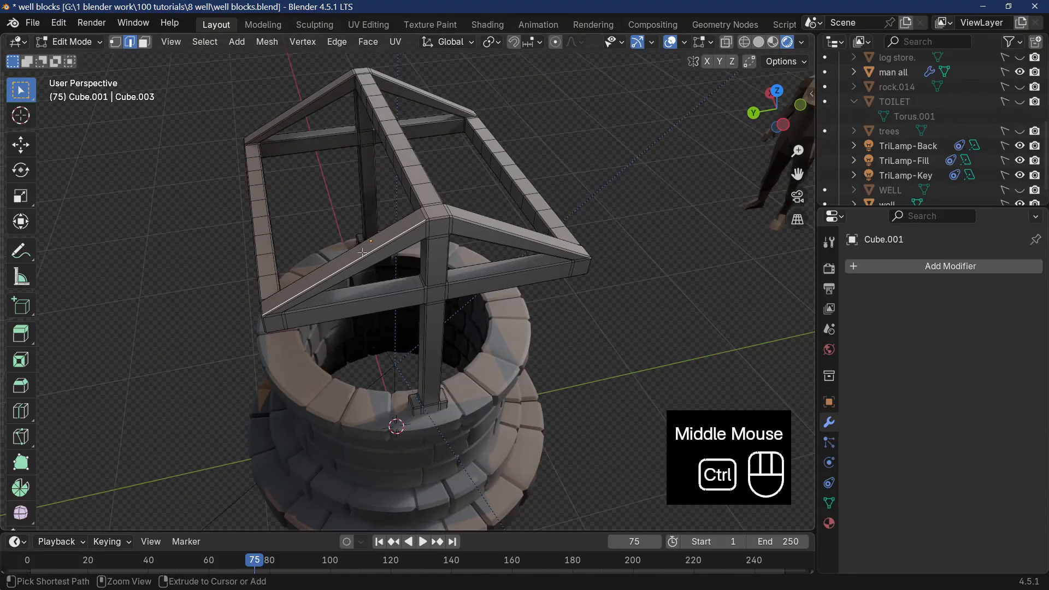
key(ctrl+r)
click(518, 234)
key(ctrl+r)
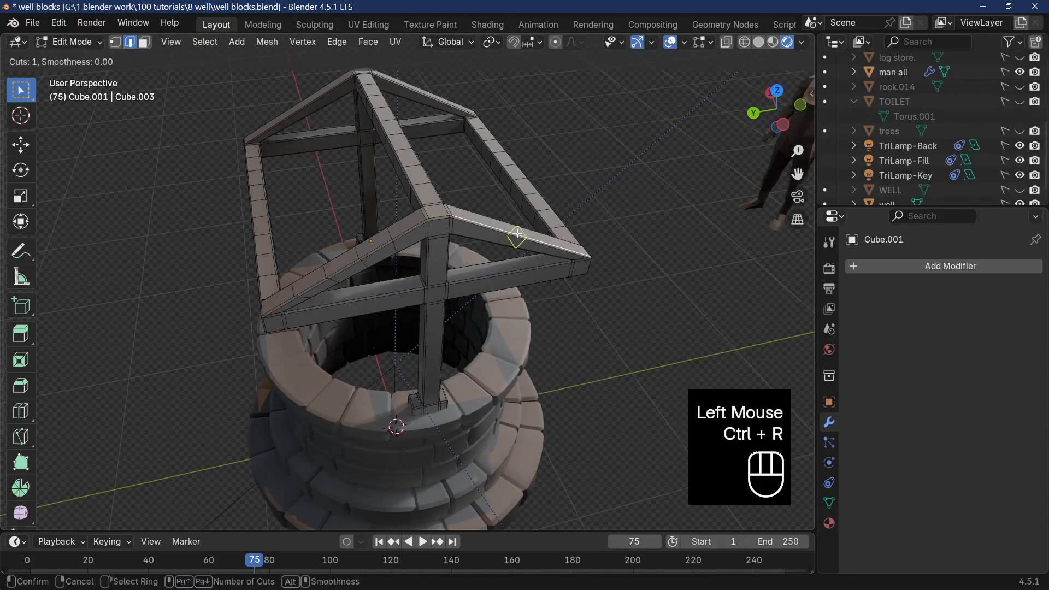
scroll(518, 234, up, 2)
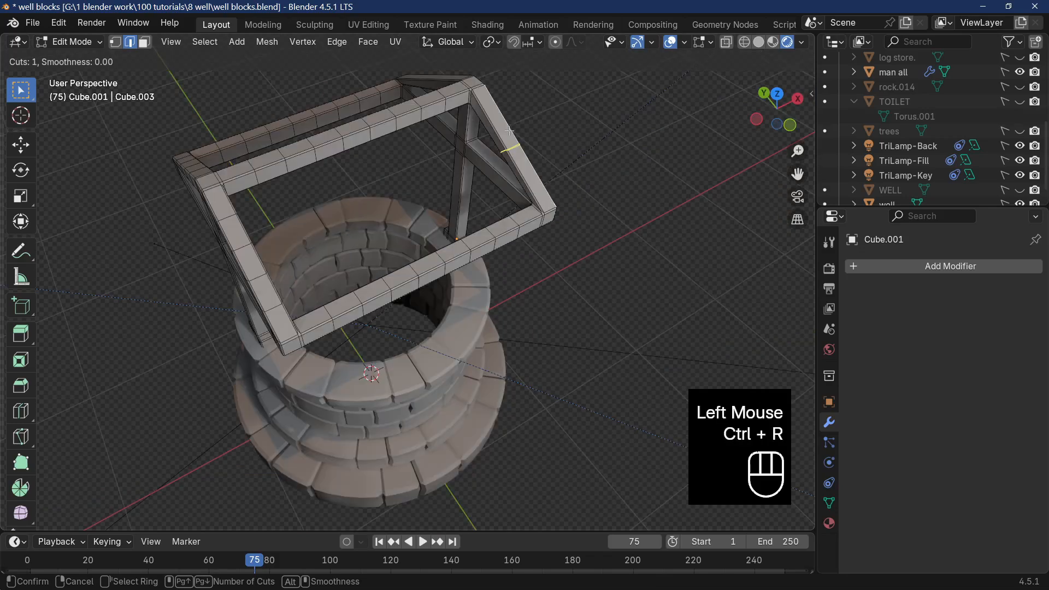
Add four evenly spaced, centred loop cuts to the negative-Y rafter of the positive-X gable.
scroll(509, 131, up, 2)
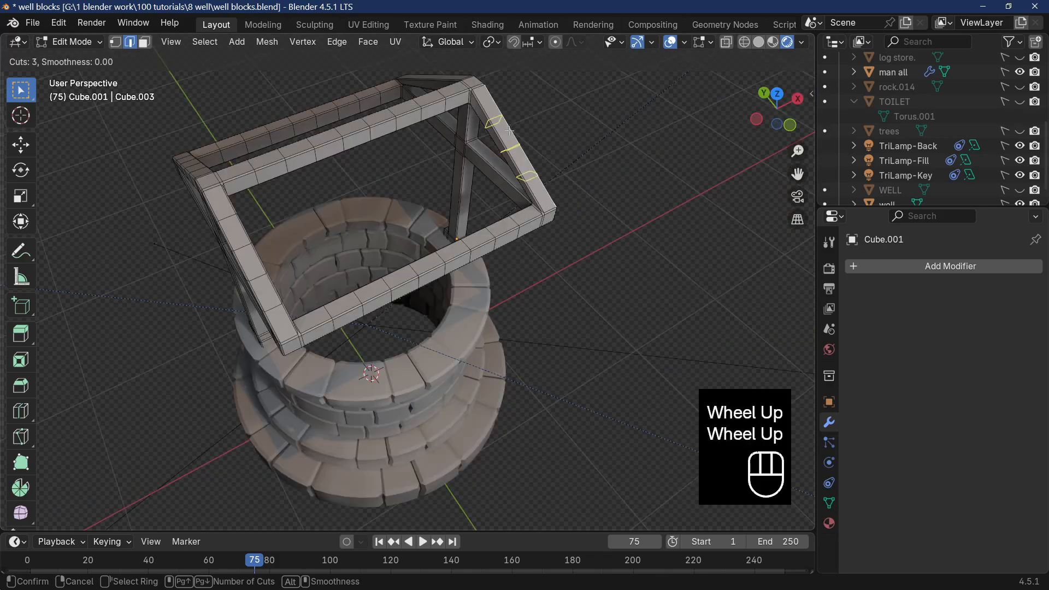
scroll(510, 131, up, 1)
click(509, 131)
click(510, 131)
middle_drag(573, 141, 553, 169)
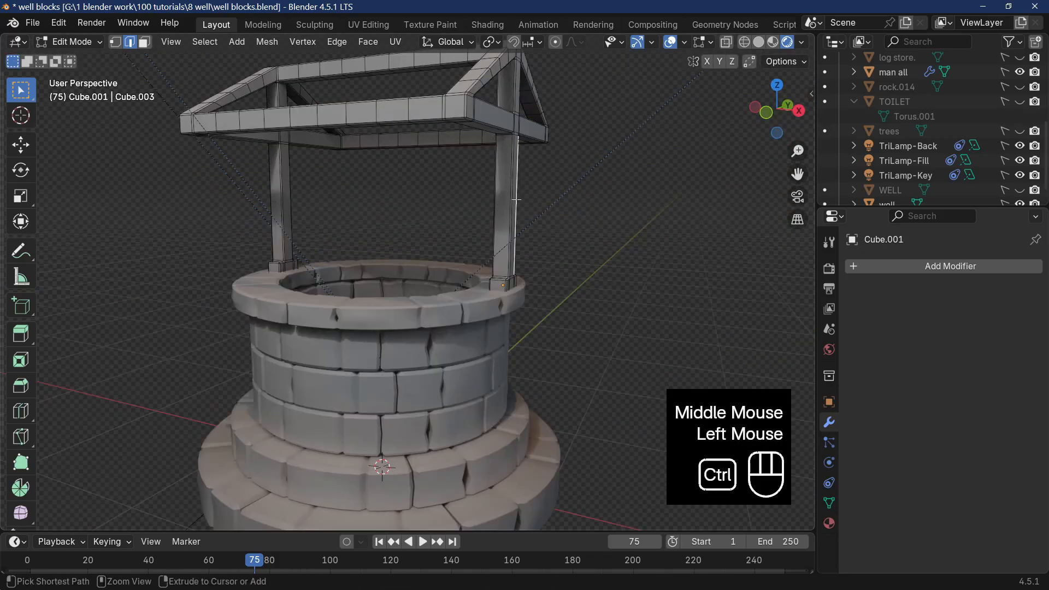
Add evenly spaced loop cuts along the two upright posts between the base blocks and the side arms.
key(ctrl+r)
click(293, 202)
key(ctrl+r)
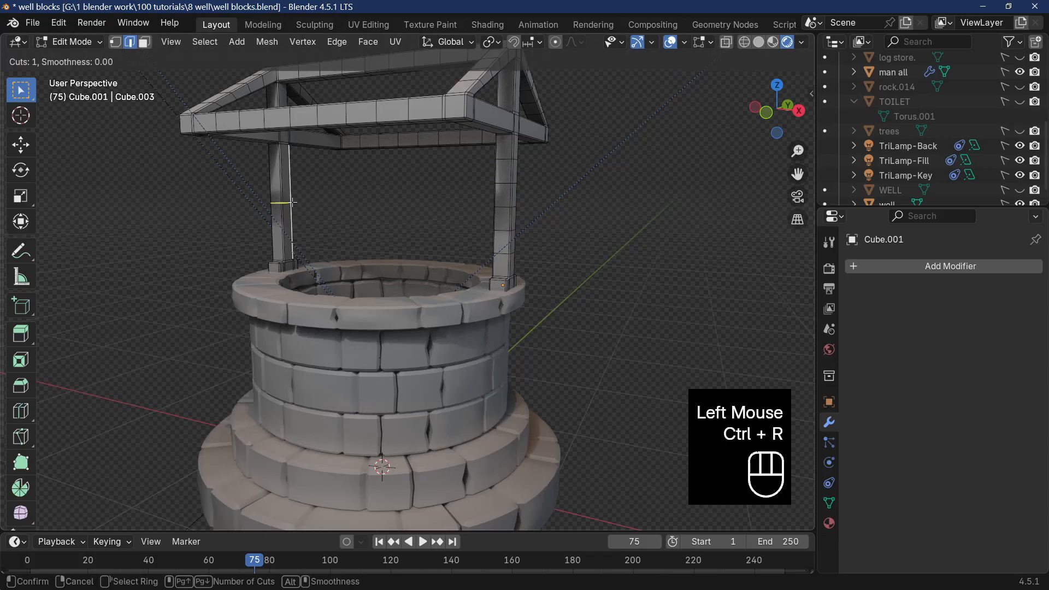
scroll(293, 202, up, 4)
click(292, 203)
middle_drag(291, 199, 440, 135)
Add five evenly spaced loop cuts to the positive-Y side arm of the positive-X post.
click(440, 136)
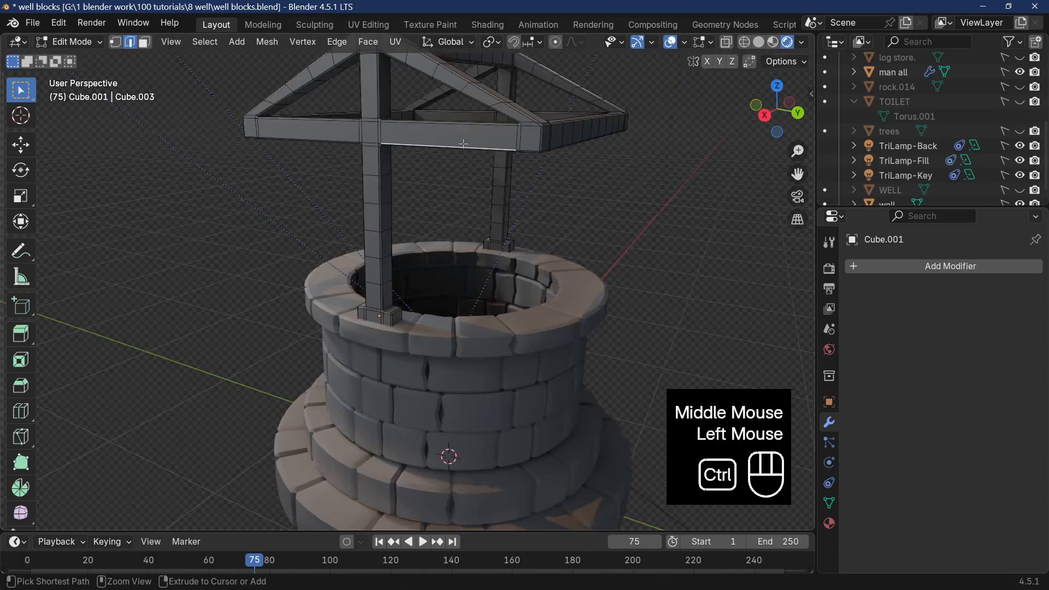
key(ctrl+r)
scroll(464, 144, up, 2)
scroll(463, 144, up, 2)
click(463, 144)
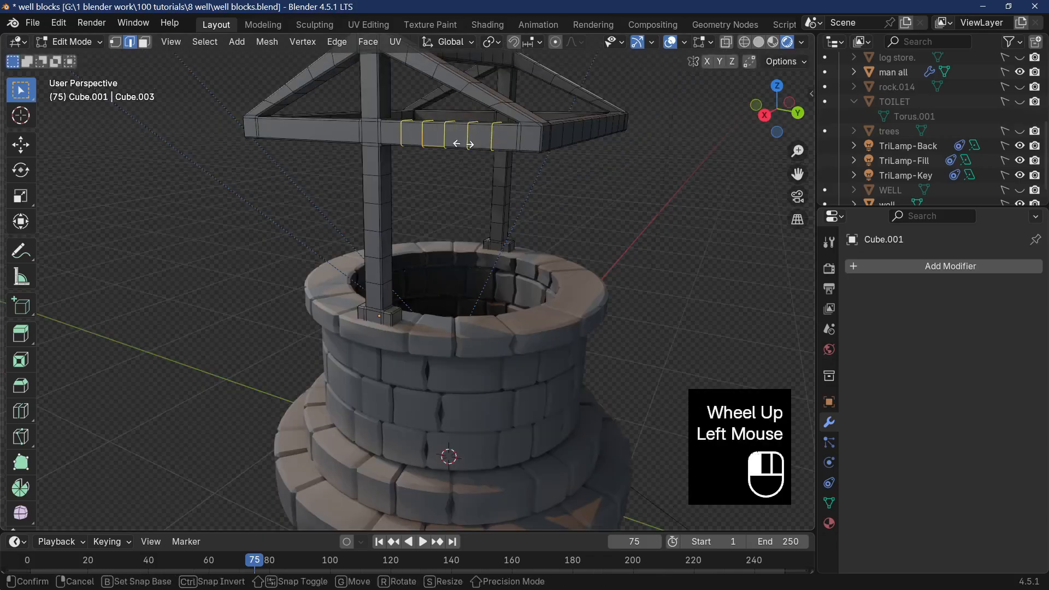
click(464, 144)
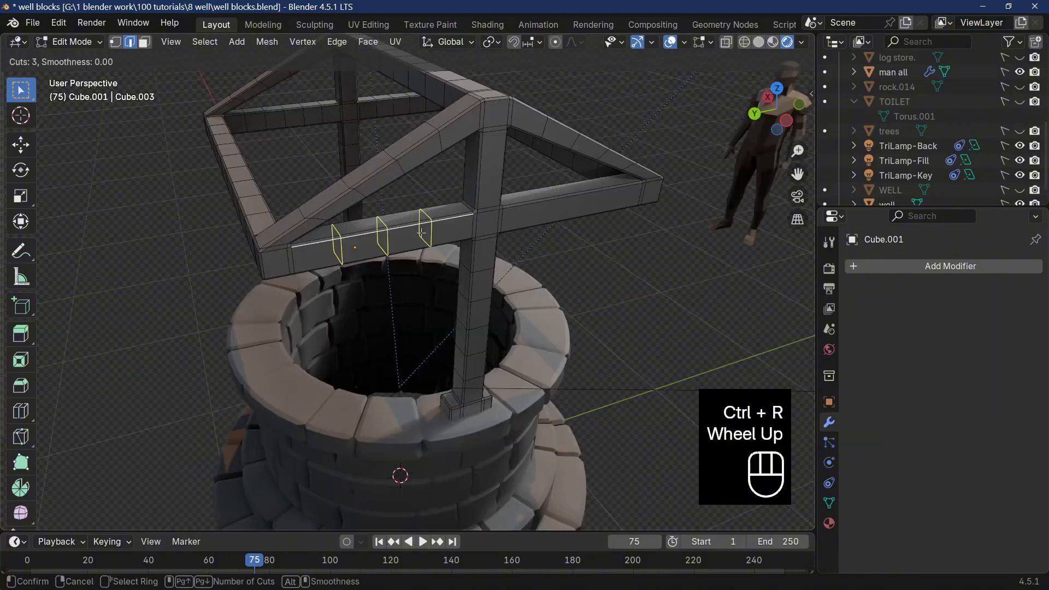
Add evenly spaced loop cuts to both side arms of the negative-X post, using five on the negative-Y arm.
scroll(422, 233, up, 1)
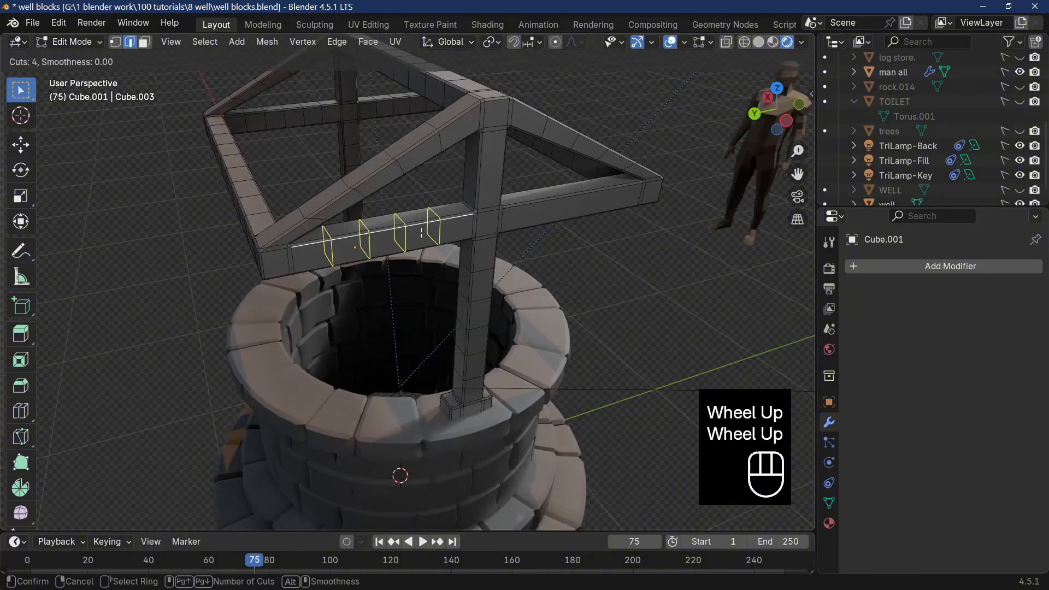
scroll(421, 233, up, 1)
click(422, 233)
click(422, 233)
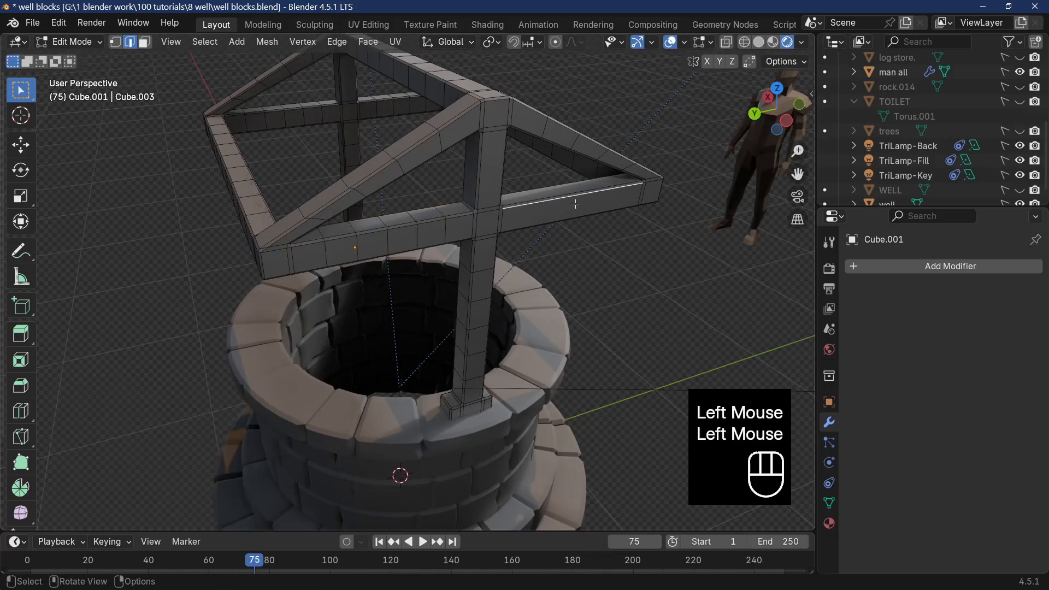
key(ctrl+r)
scroll(575, 204, up, 2)
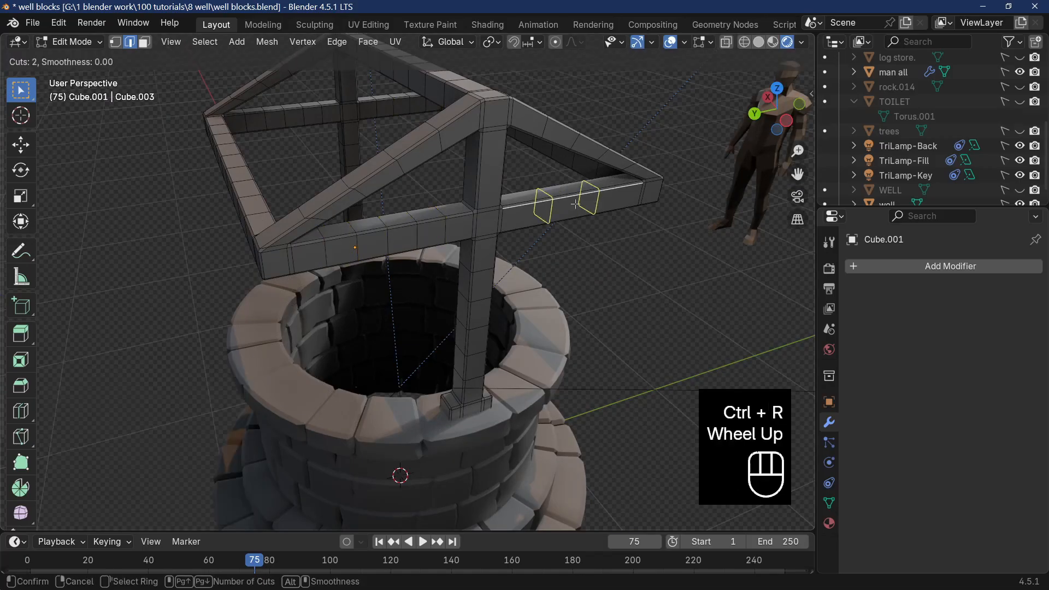
scroll(575, 204, up, 2)
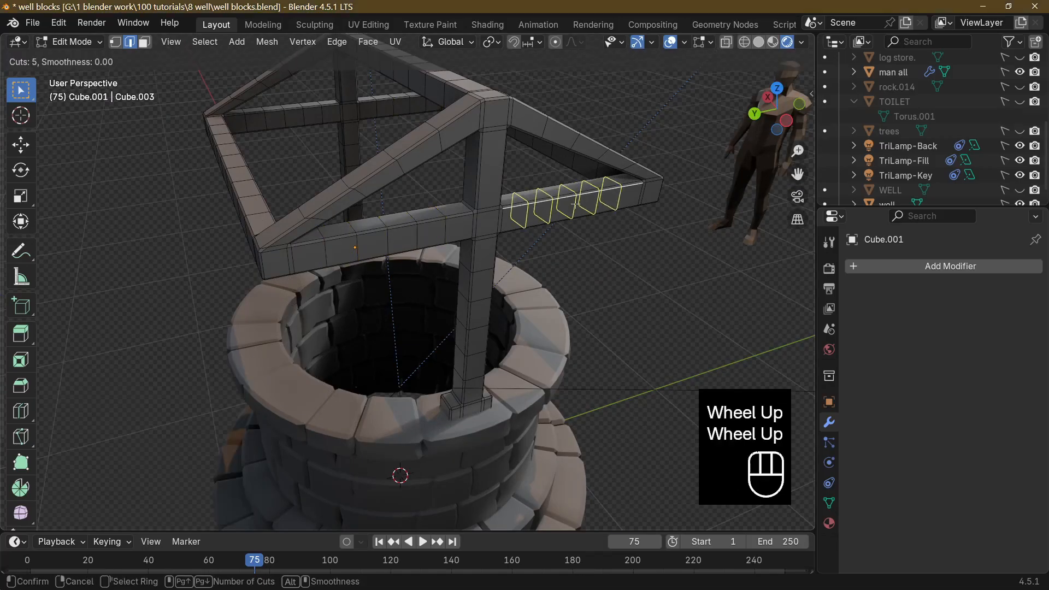
click(576, 204)
click(576, 204)
middle_drag(658, 254, 544, 266)
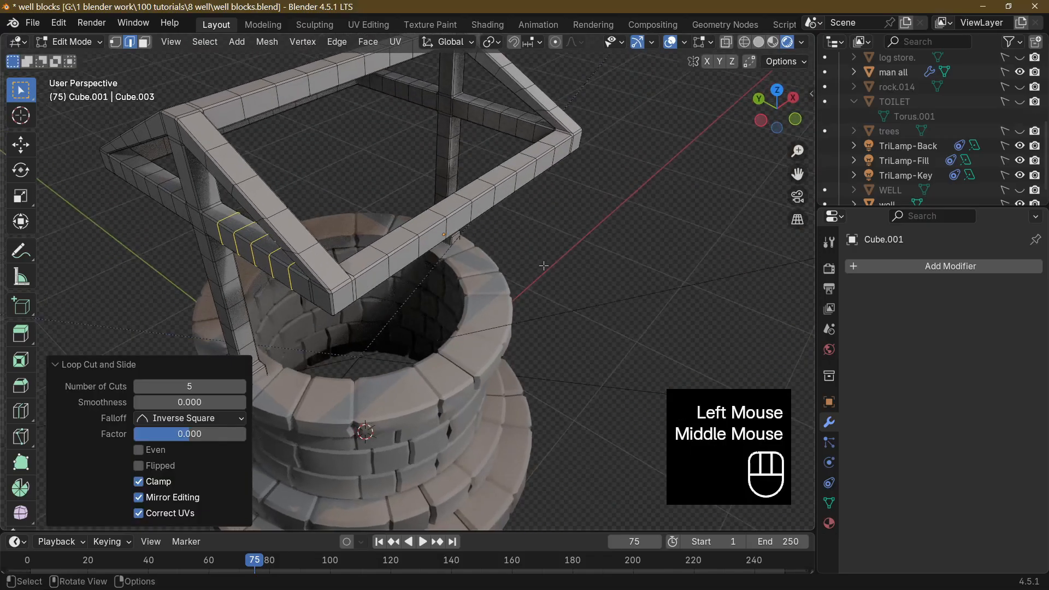
Inspect the whole segmented roof frame in Object Mode and return to Edit Mode.
scroll(556, 264, down, 3)
key(Tab)
middle_drag(468, 332, 460, 312)
scroll(460, 311, up, 2)
key(Tab)
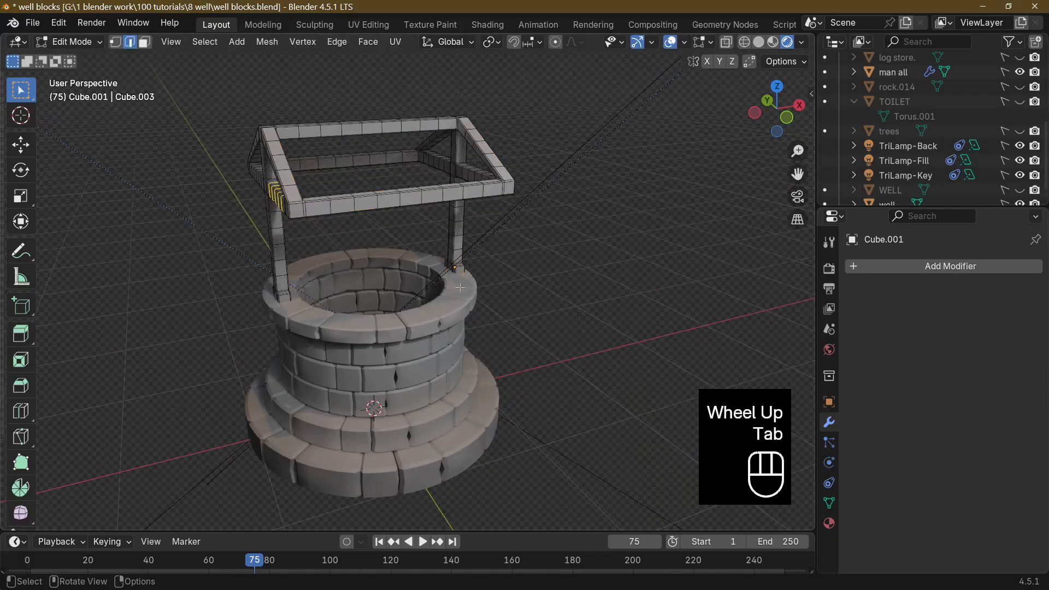
middle_drag(390, 166, 372, 187)
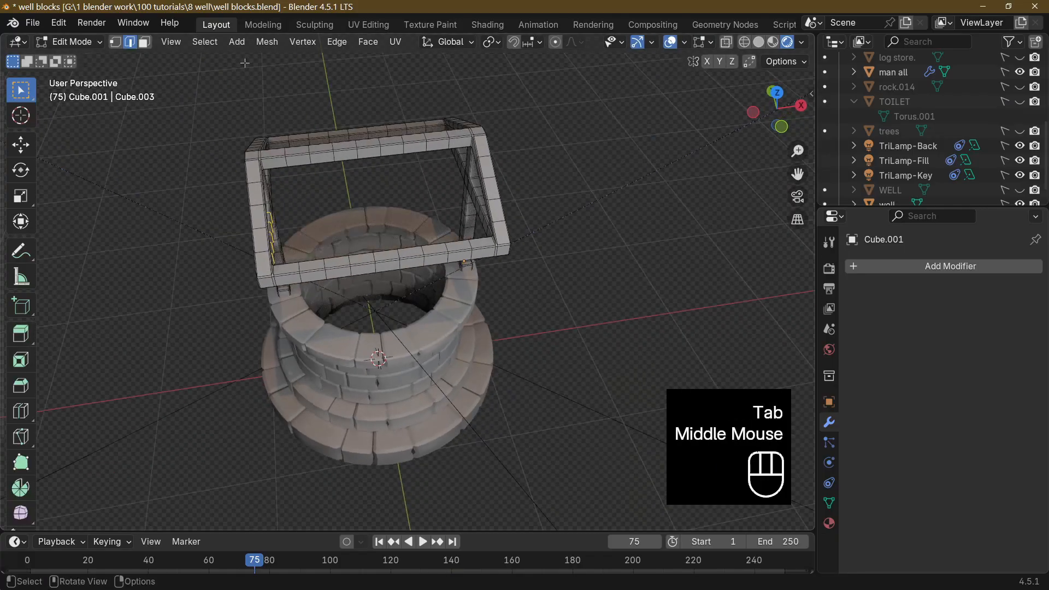
Sag the ridge beam by lowering its middle face ring along Z, using smooth proportional editing with a size of about 0.83 m.
click(143, 43)
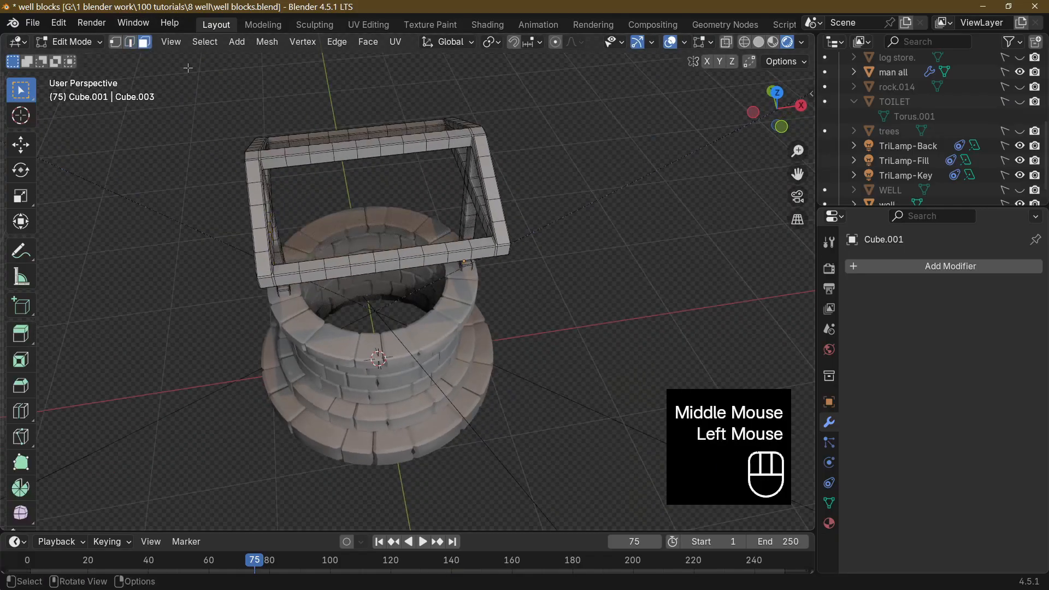
alt+click(370, 149)
click(557, 43)
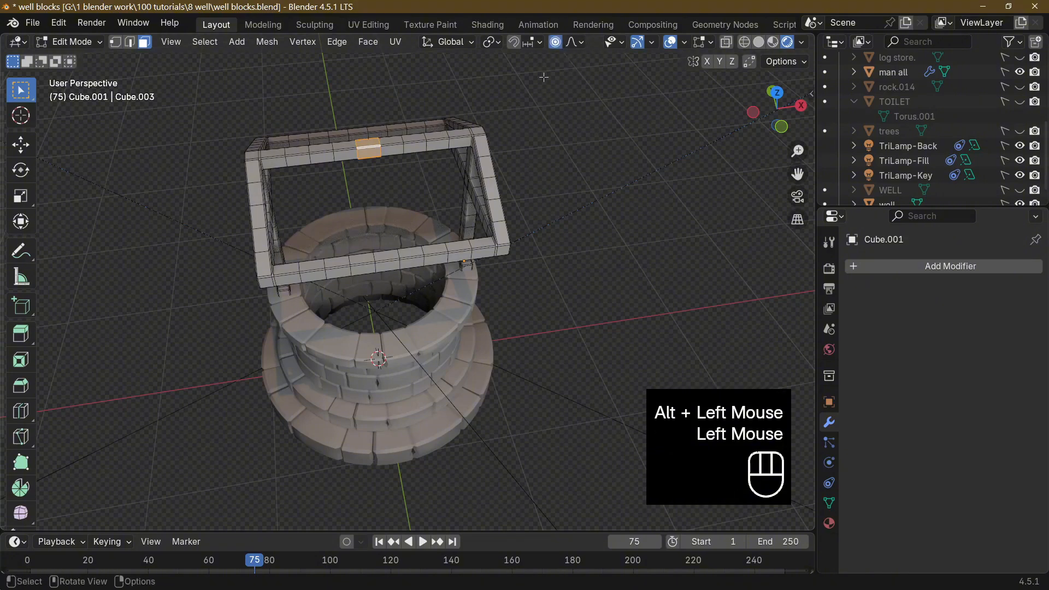
middle_drag(523, 235, 512, 152)
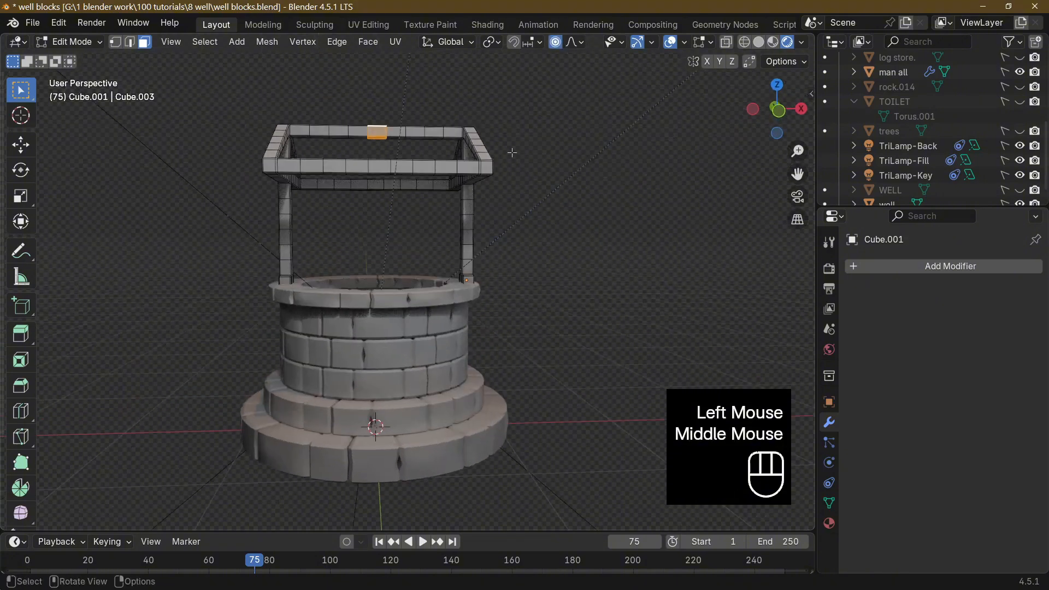
key(g)
key(z)
scroll(512, 153, down, 1)
scroll(513, 153, up, 2)
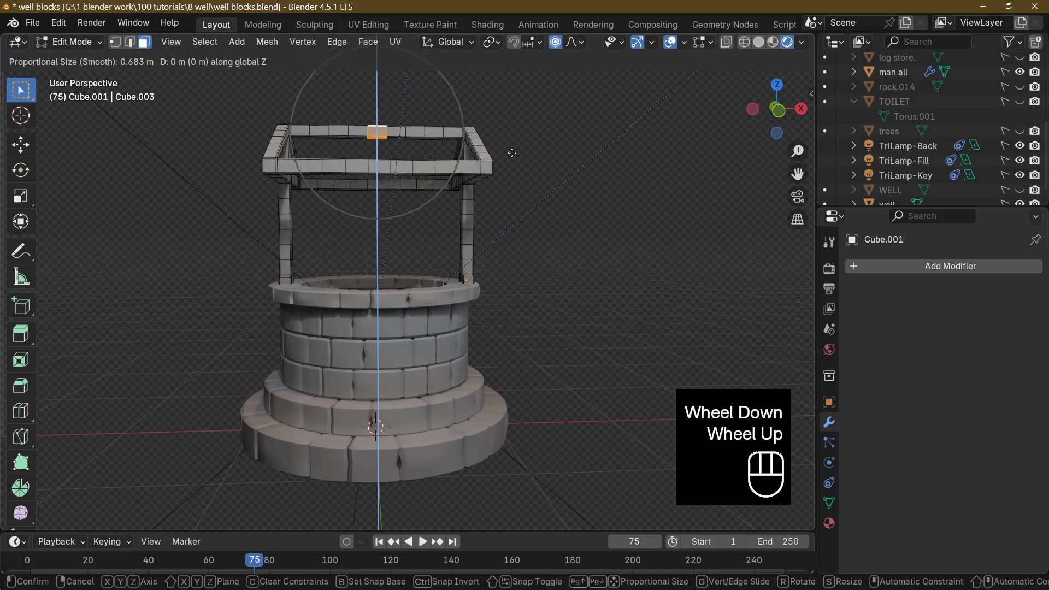
scroll(512, 153, down, 2)
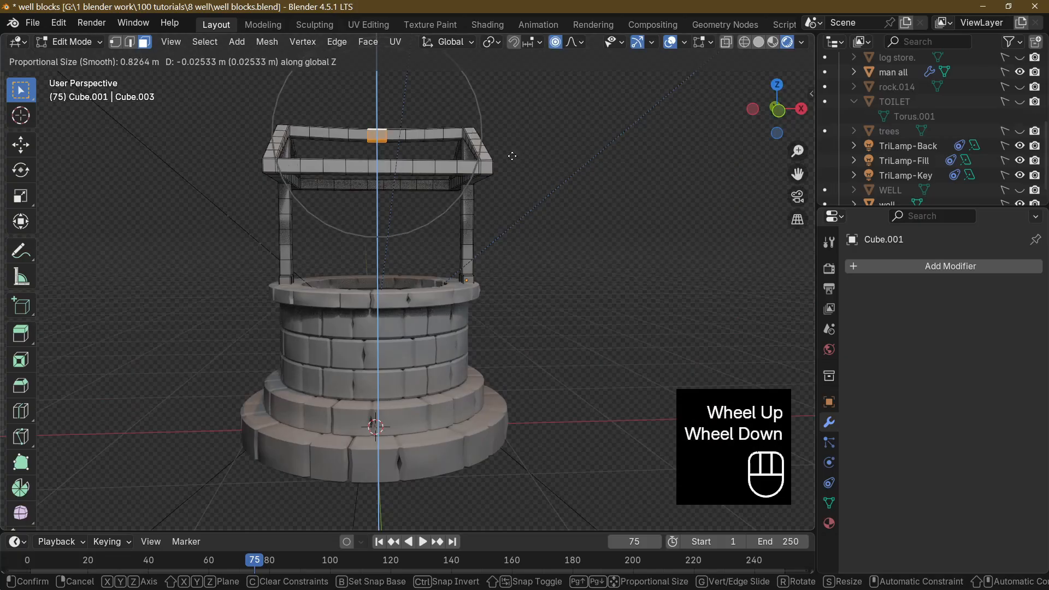
click(512, 154)
Sag both eave beams by lowering their middle face rings with proportional editing, the positive-Y one by about 0.057 m along Z.
middle_drag(512, 154, 398, 231)
alt+click(416, 253)
key(g)
click(416, 254)
alt+click(398, 230)
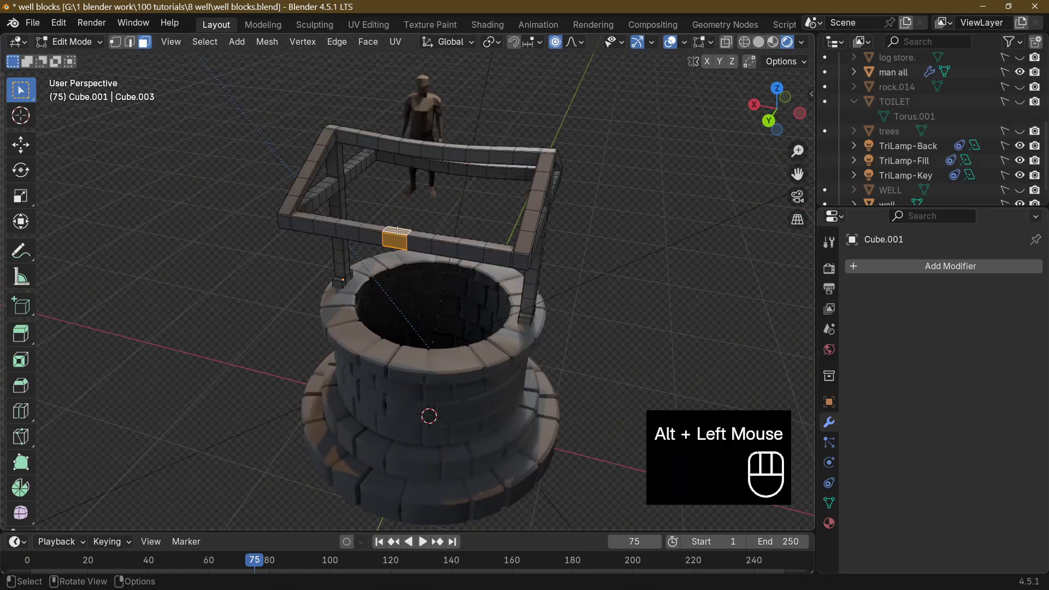
key(g)
key(z)
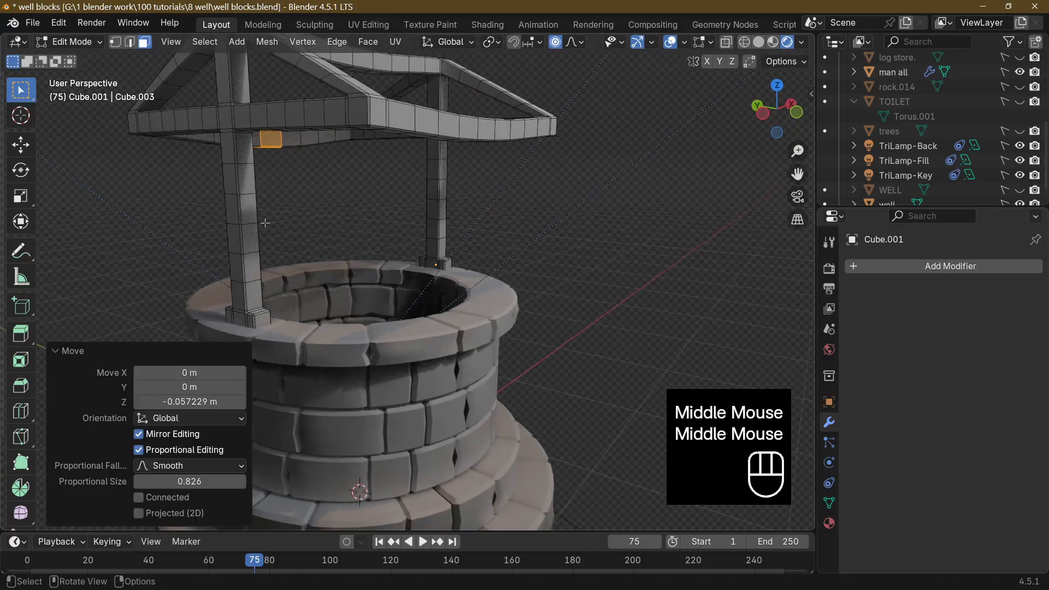
Twist the negative-X post by rotating its middle face ring about -10.4° around Z with proportional editing.
click(246, 218)
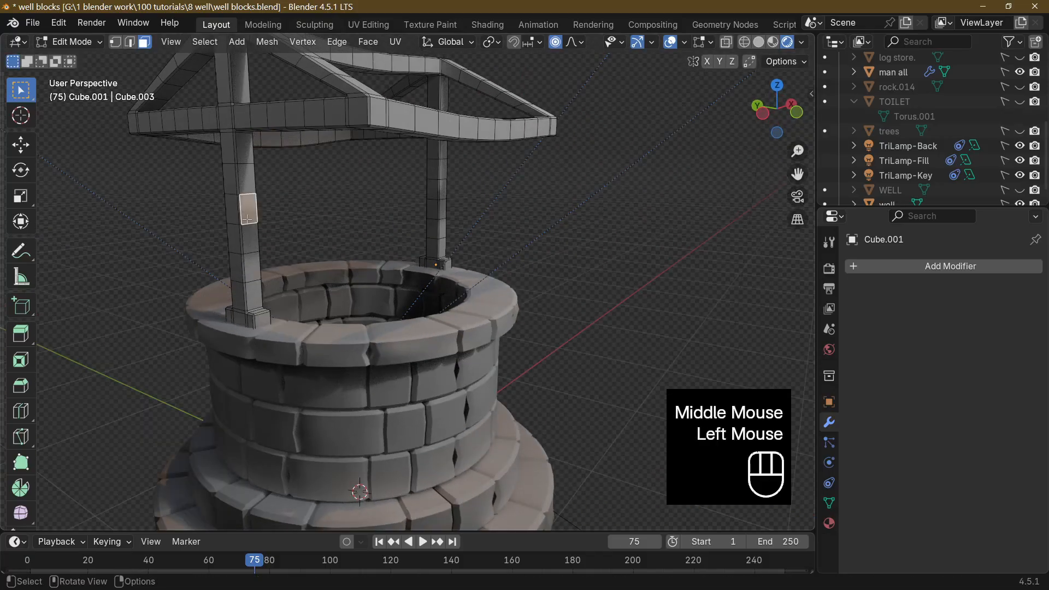
alt+click(247, 220)
click(240, 213)
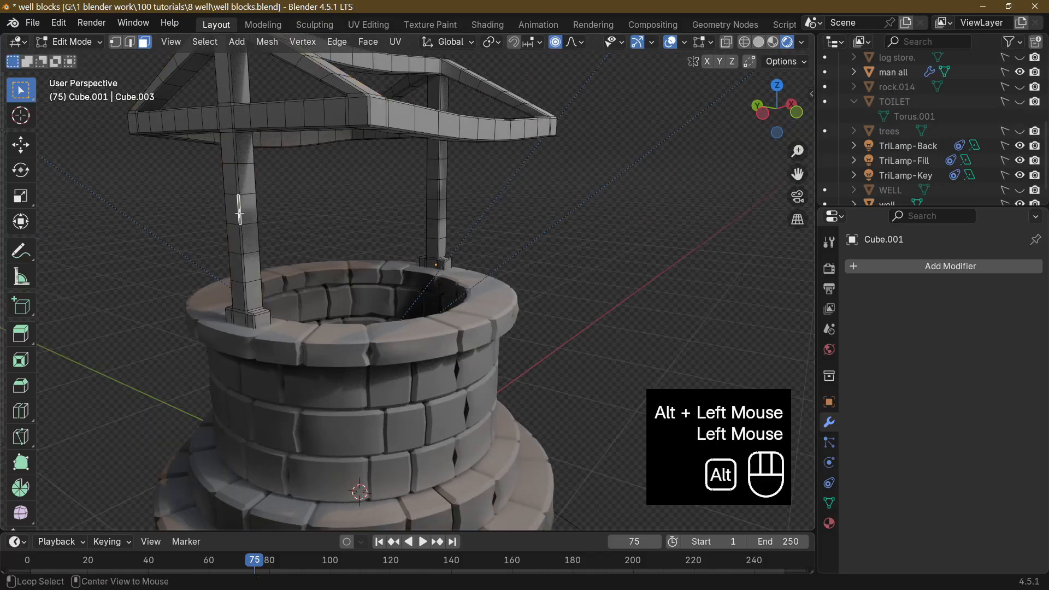
alt+click(239, 213)
key(r)
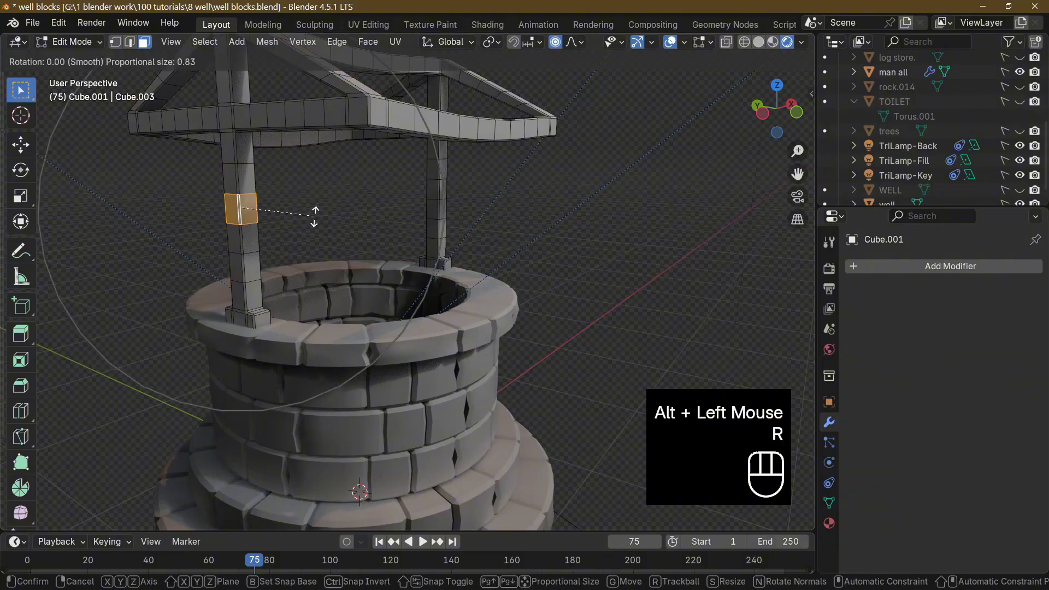
key(z)
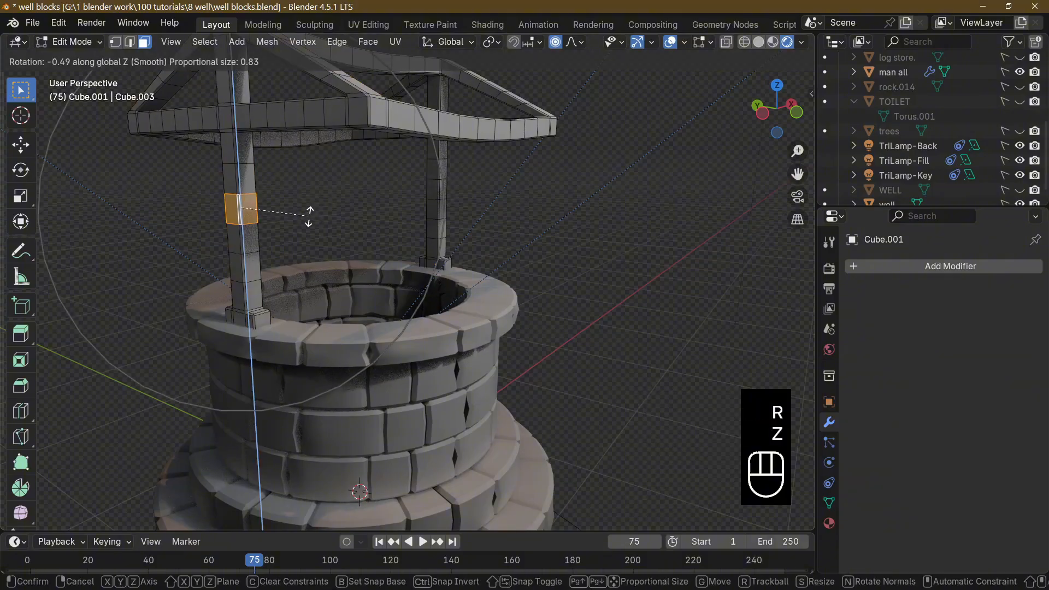
click(270, 217)
Turn off proportional editing, rotate a face ring of the positive-X post around Z, and check the frame in Object Mode.
middle_drag(271, 219, 356, 230)
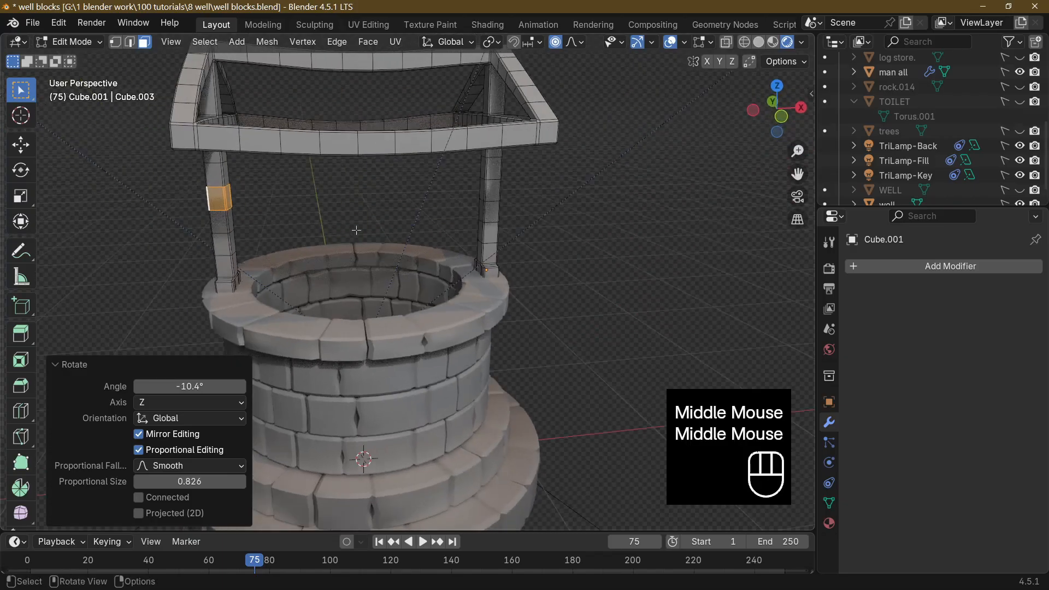
click(555, 42)
alt+click(492, 192)
key(r)
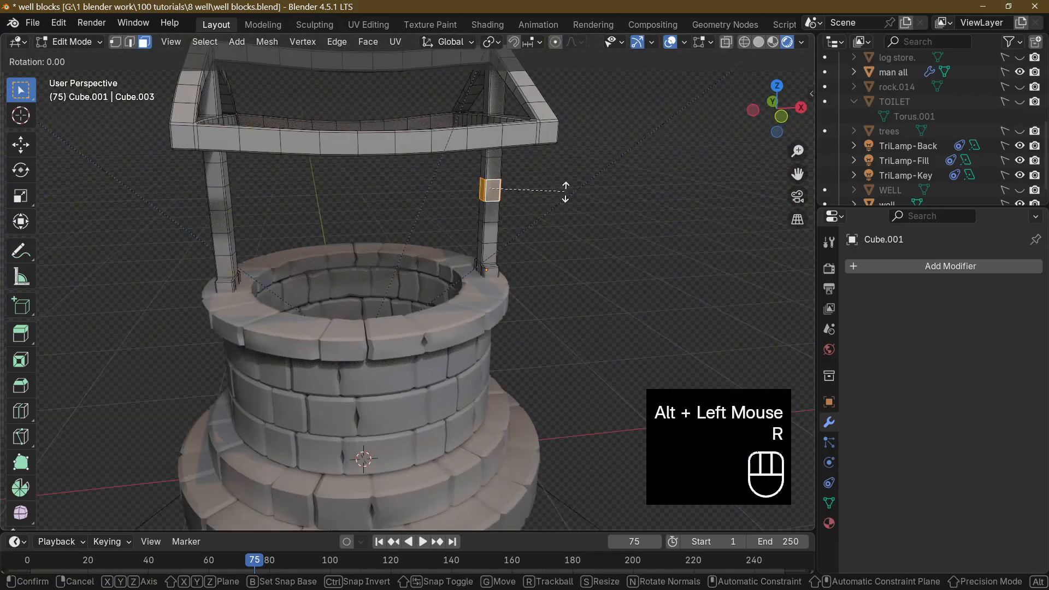
key(z)
key(Tab)
middle_drag(565, 191, 556, 232)
key(Tab)
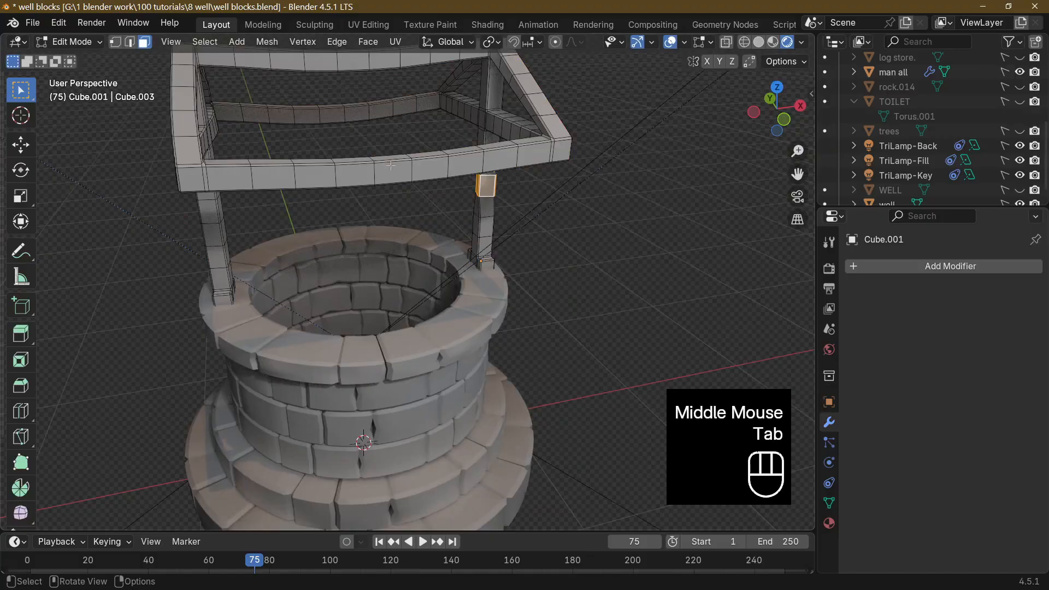
Twist separate face rings of the negative-Y eave beam, one around X and others around Z by about 13° and -17.1°.
alt+click(437, 166)
key(r)
key(x)
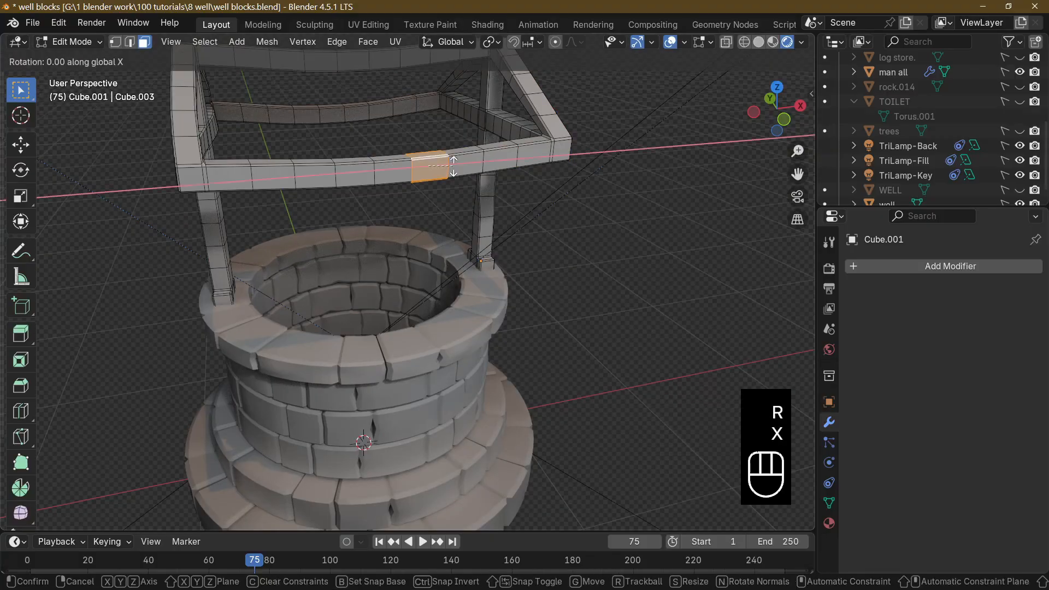
click(462, 163)
key(Tab)
middle_drag(268, 149, 307, 142)
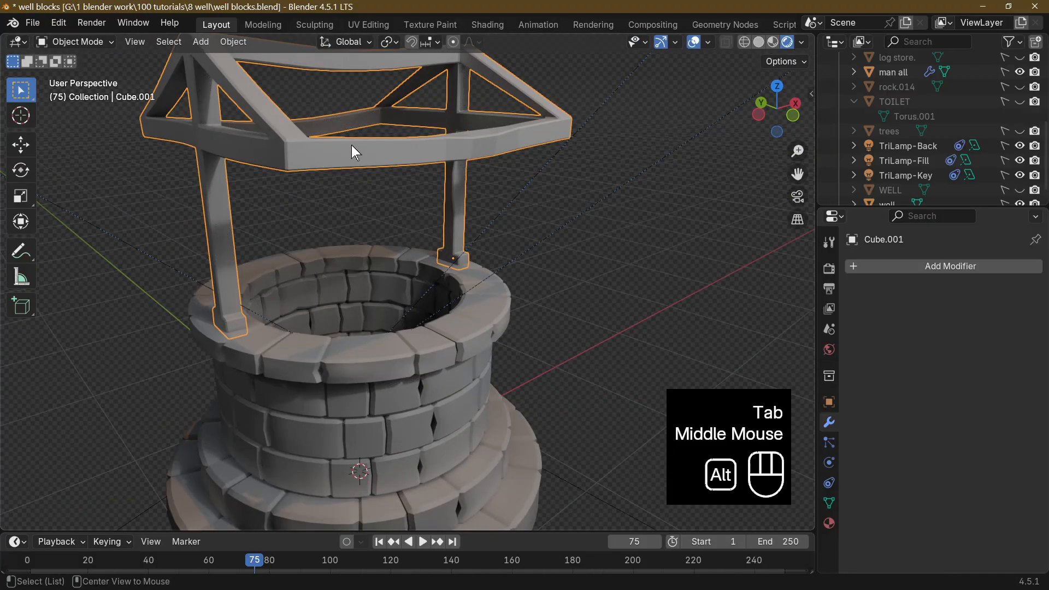
alt+click(366, 143)
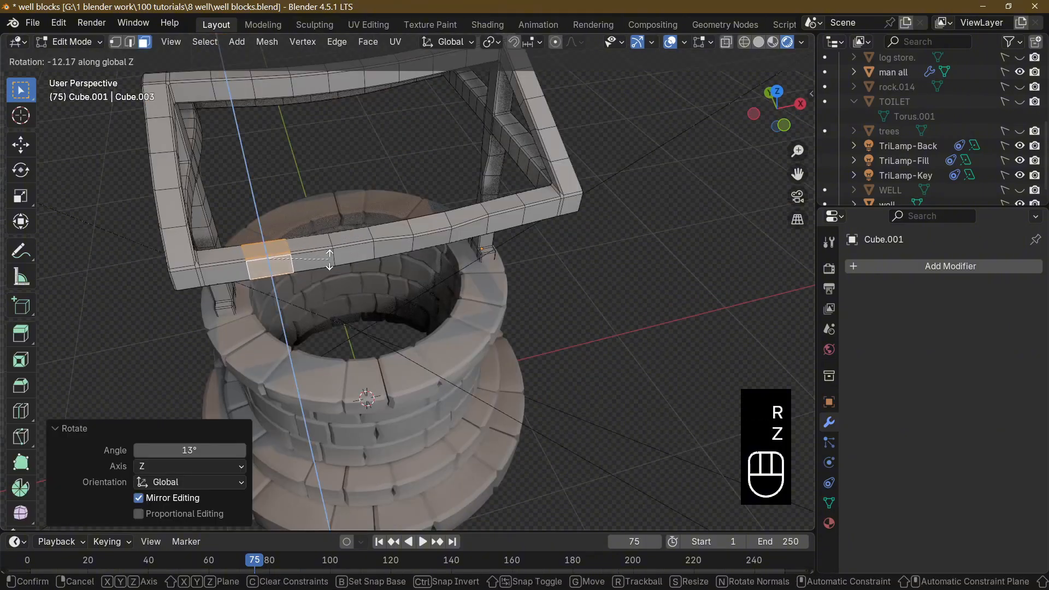
click(389, 254)
Rotate a face ring on the positive-X post's negative-Y side arm about 25.2° around Y and shift it along Z.
middle_drag(388, 254, 425, 198)
click(431, 191)
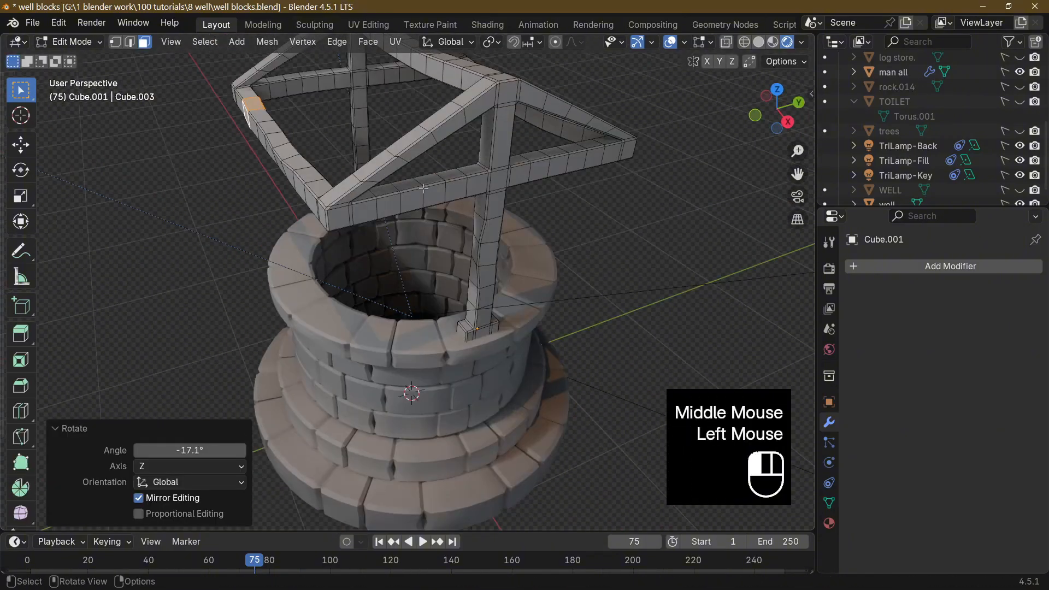
key(r)
key(y)
click(436, 190)
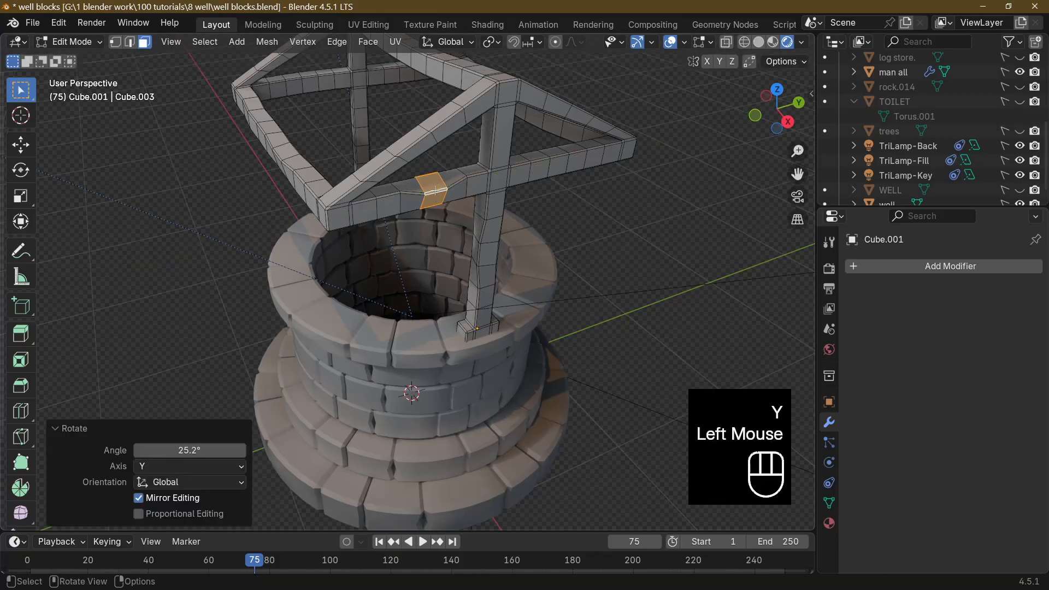
key(g)
key(z)
click(434, 193)
key(Tab)
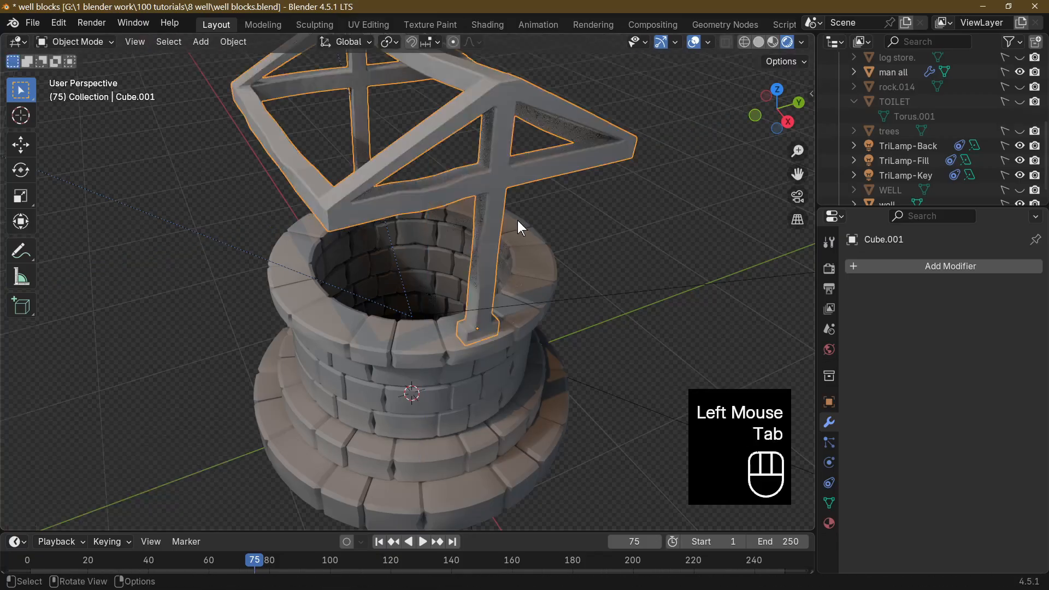
middle_drag(517, 221, 468, 209)
Nudge individual vertices on the positive-X truss's side arms and rafter to make their edges uneven.
key(Tab)
middle_drag(314, 143, 350, 164)
click(115, 42)
click(327, 185)
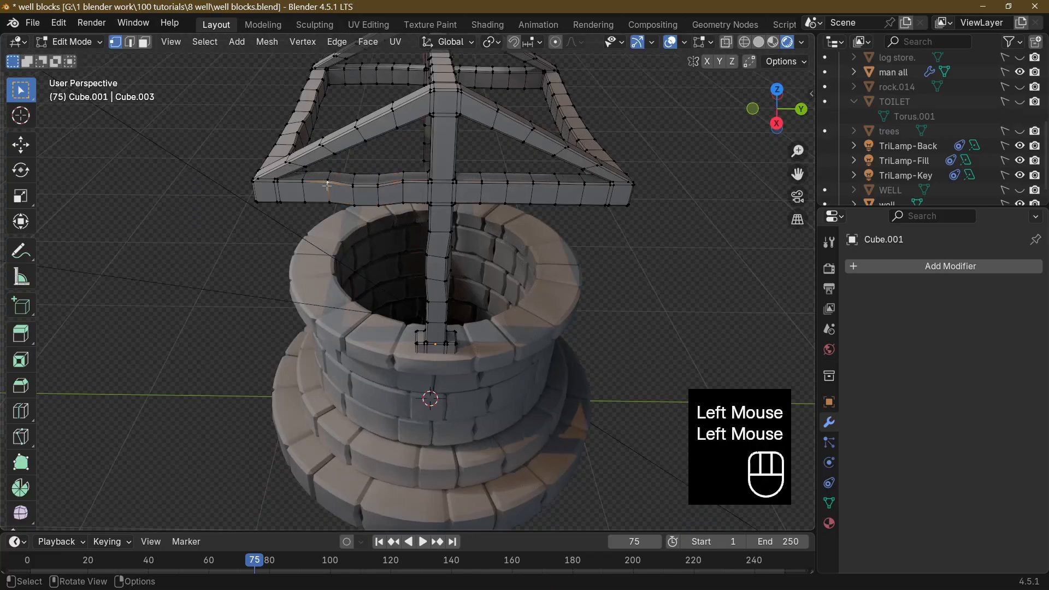
key(g)
key(z)
click(529, 180)
click(530, 180)
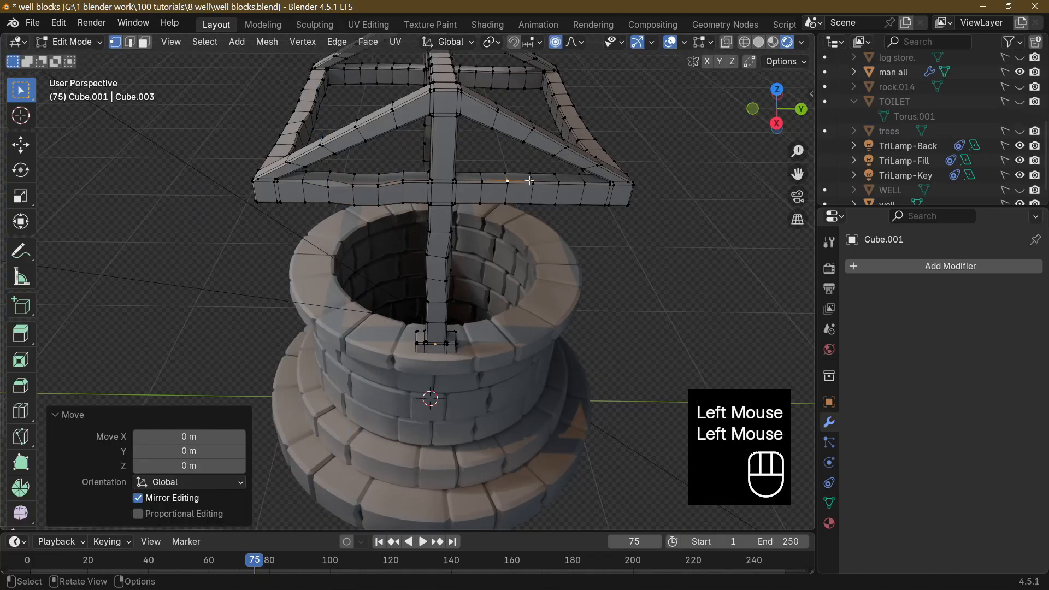
middle_drag(526, 185, 413, 147)
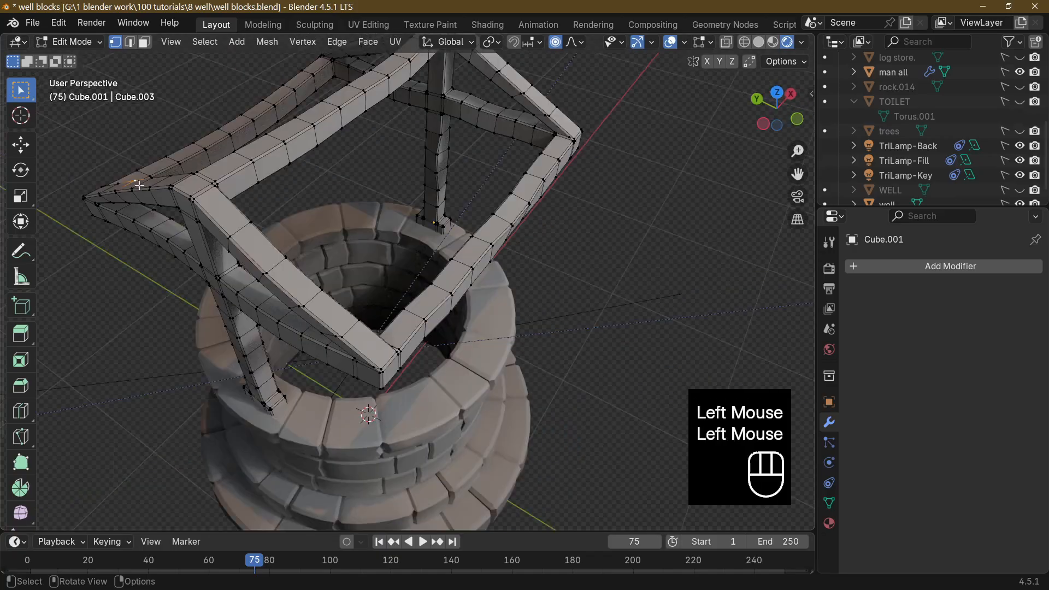
key(g)
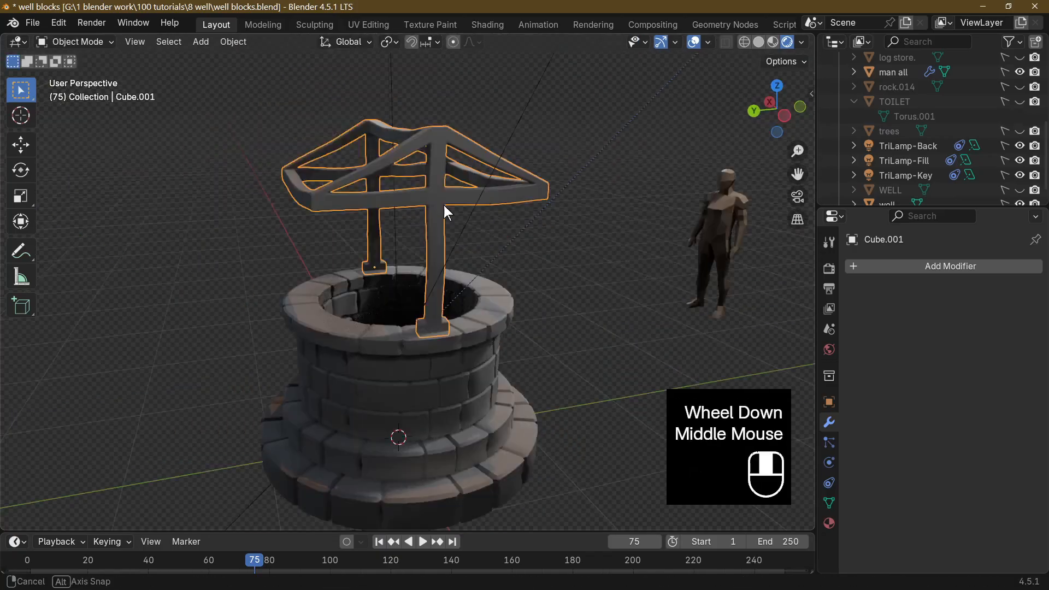
Inspect the warped frame from several sides and up close, checking the posts and side arms in Object and Edit Mode.
middle_drag(444, 205, 562, 227)
scroll(549, 251, up, 3)
scroll(563, 227, up, 2)
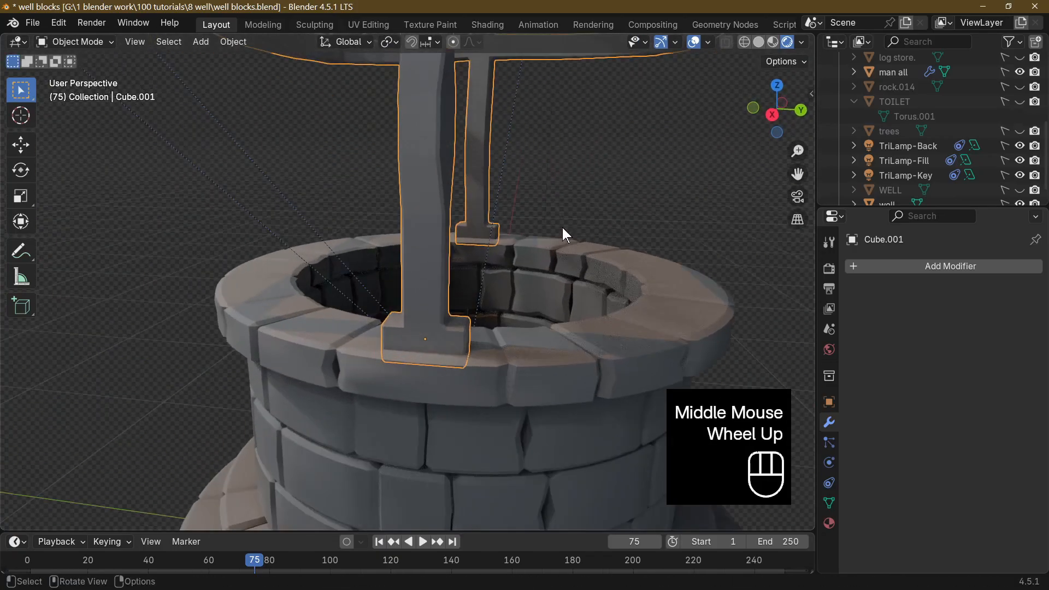
click(589, 236)
scroll(589, 237, down, 5)
scroll(537, 274, up, 1)
middle_drag(399, 283, 495, 267)
scroll(330, 121, up, 2)
mouse_move(478, 229)
middle_down()
mouse_move(511, 250)
mouse_move(438, 254)
mouse_move(514, 249)
mouse_move(485, 247)
middle_up()
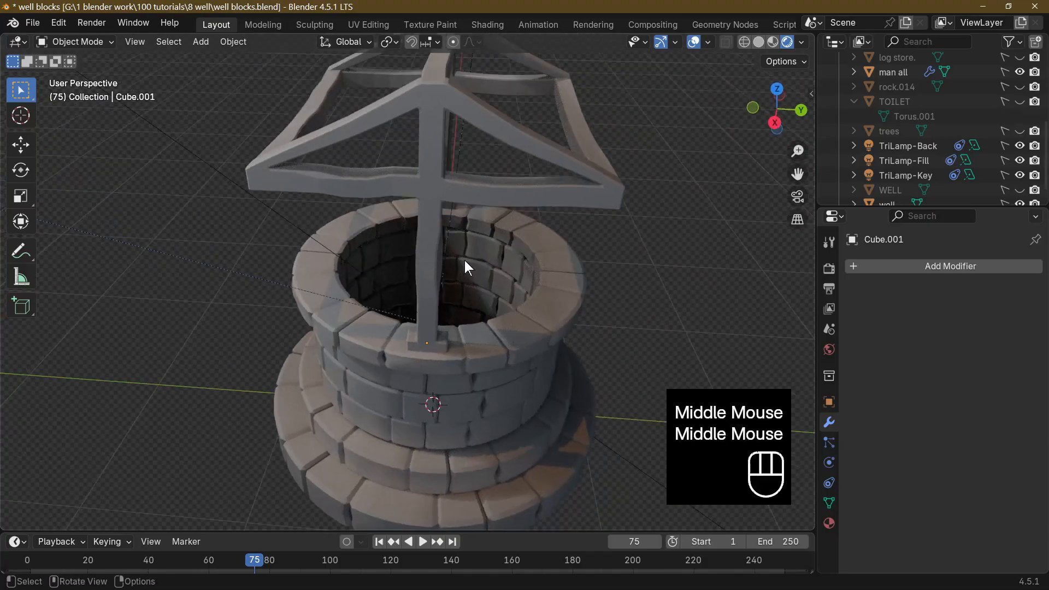
scroll(464, 260, up, 2)
click(445, 247)
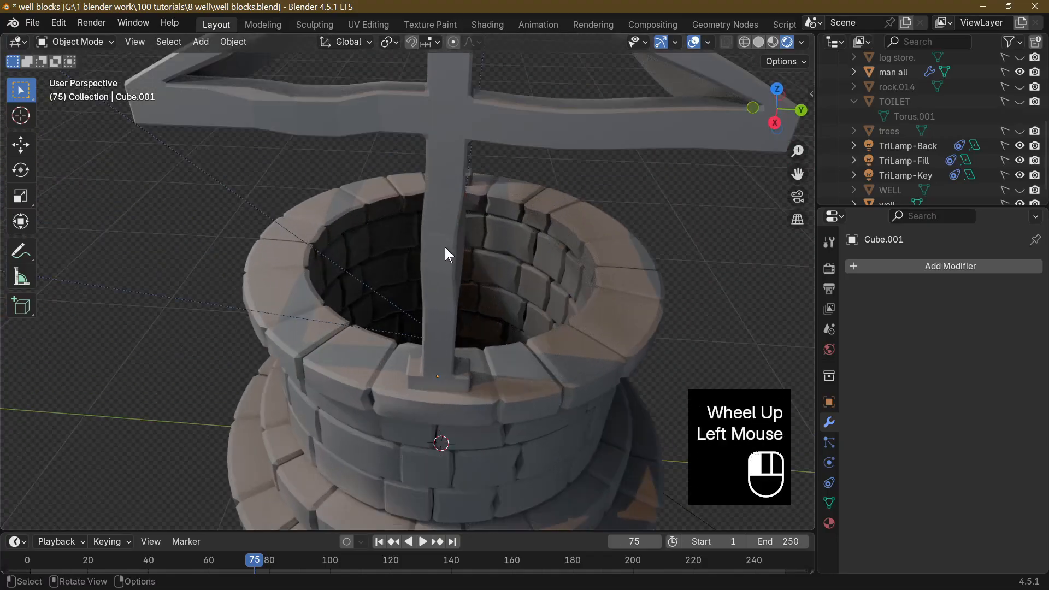
key(Tab)
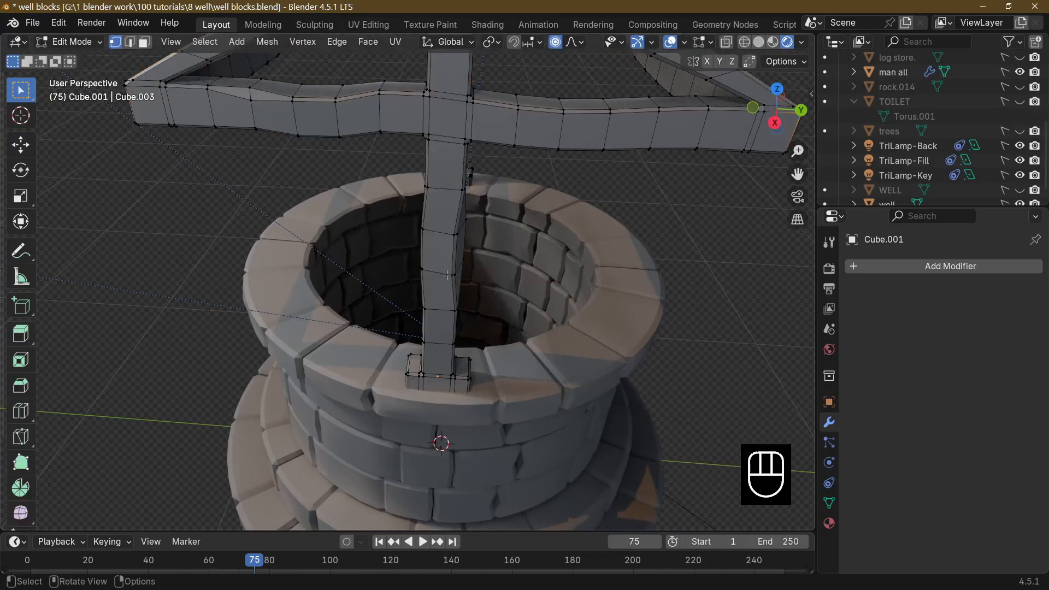
key(Tab)
scroll(557, 284, down, 4)
middle_drag(558, 283, 481, 245)
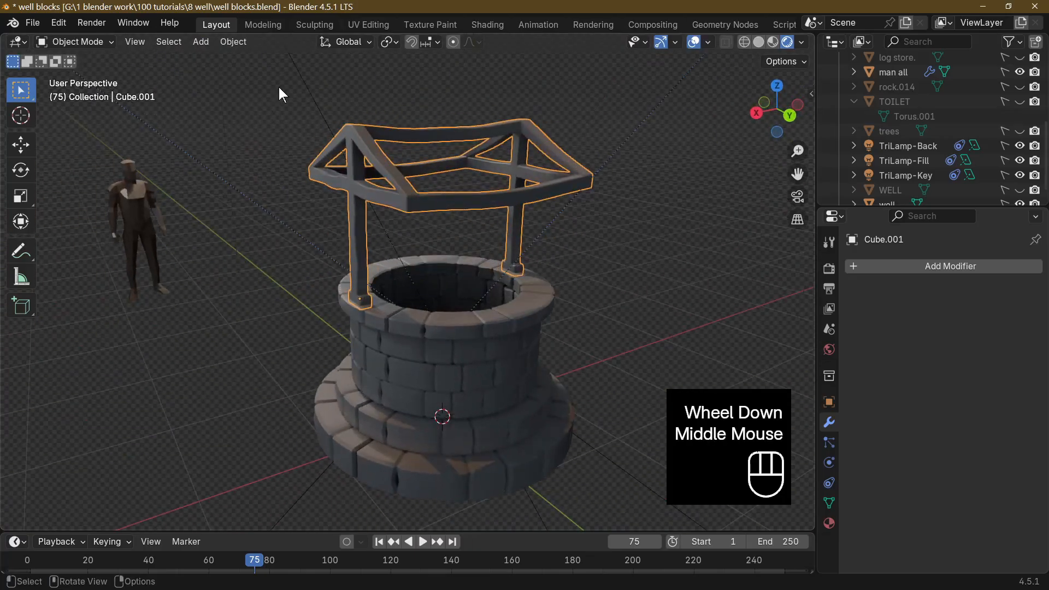
Add a mesh cube above the well opening, raised about 1.55 m along Z and scaled uniformly to about 0.077.
click(199, 42)
middle_drag(198, 48, 199, 50)
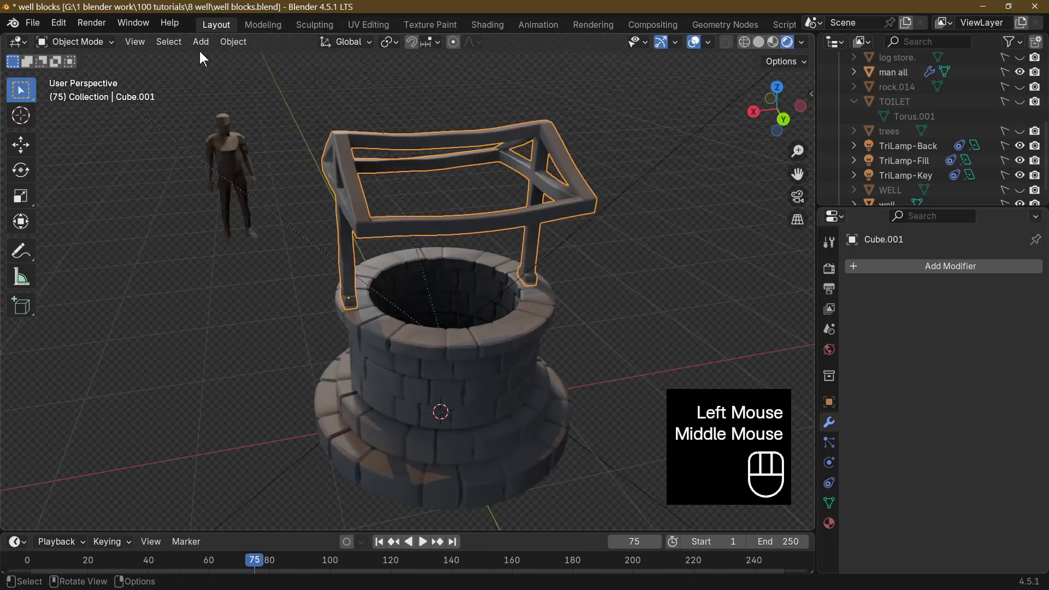
click(203, 42)
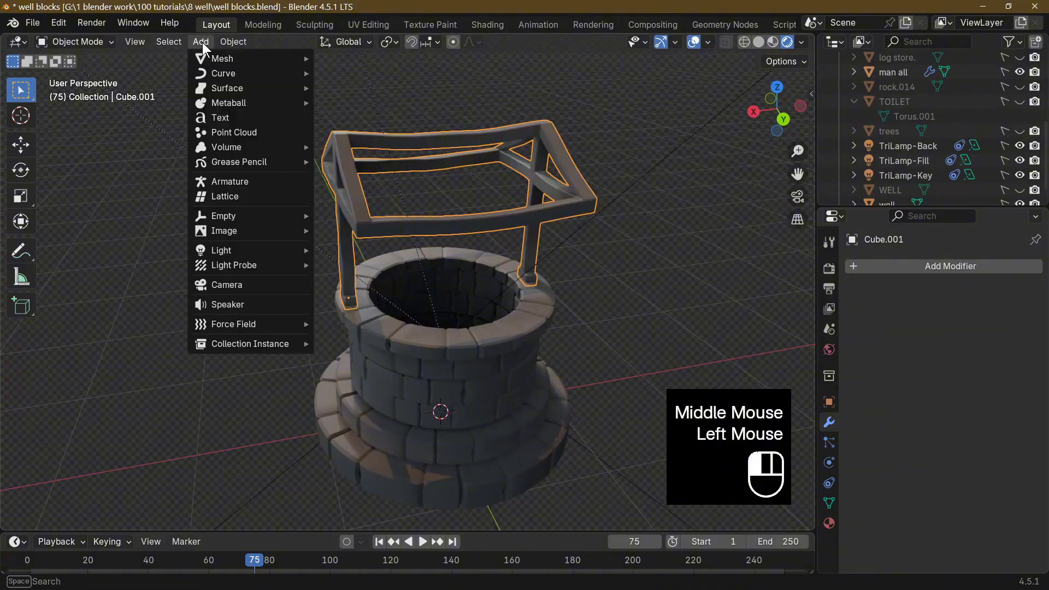
mouse_move(224, 58)
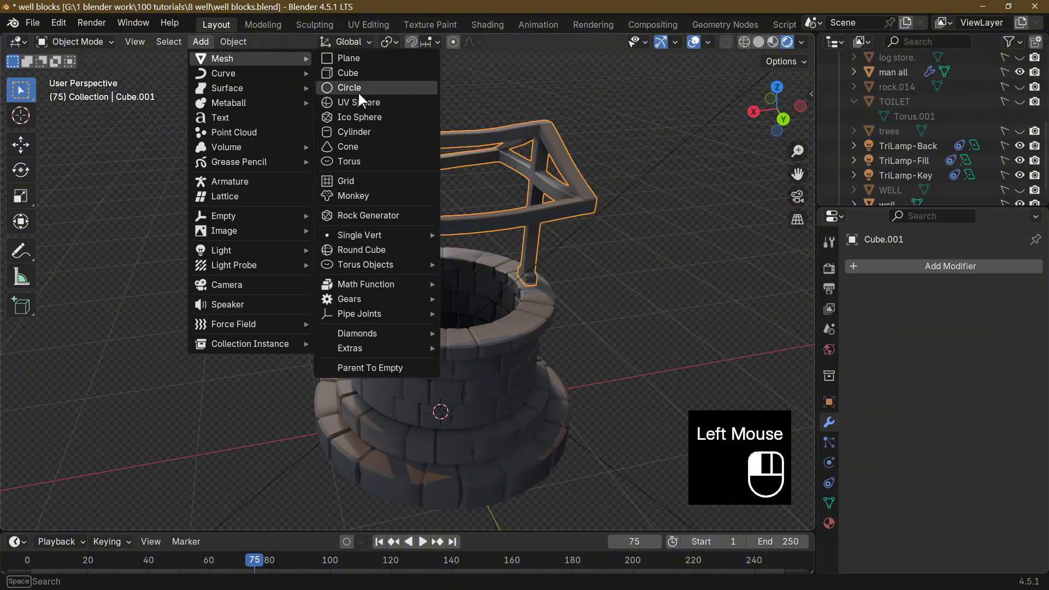
click(350, 72)
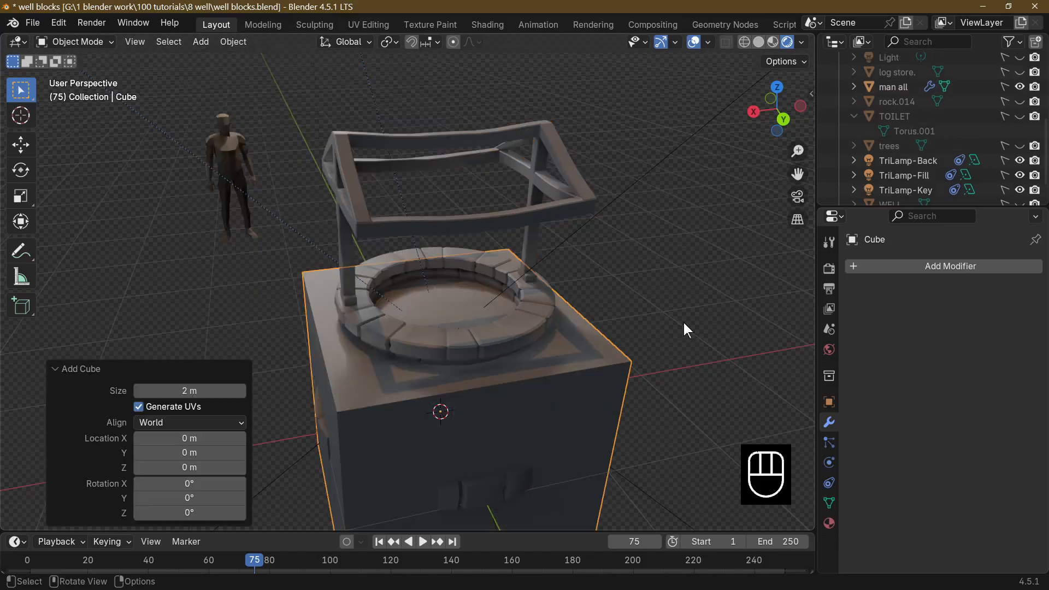
key(g)
key(z)
click(721, 204)
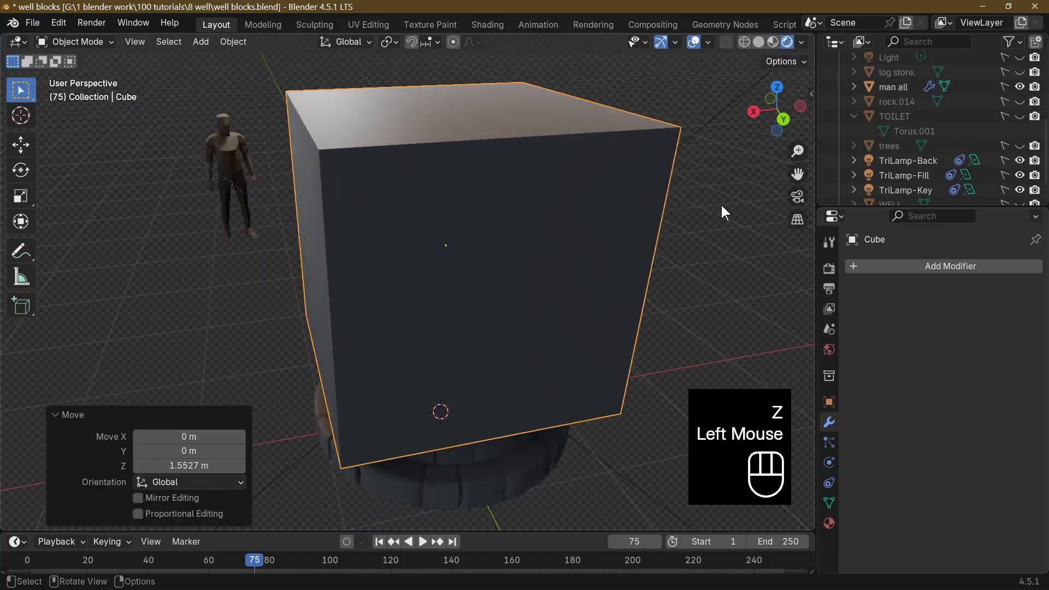
key(s)
click(466, 237)
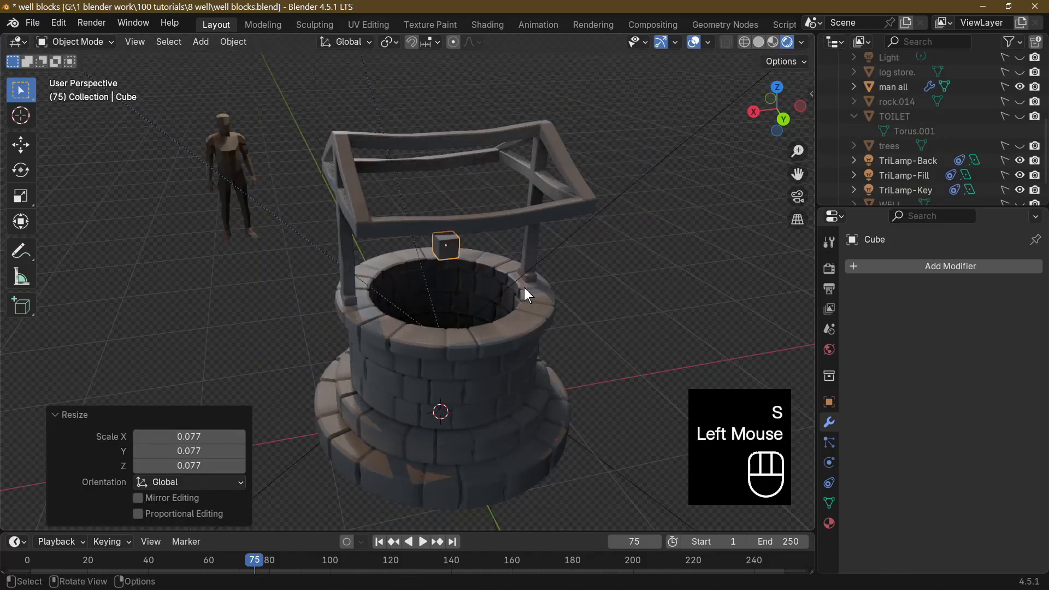
Move the cube in the right side view about -0.015 m along Y and 0.067 m along Z to align it with the posts.
middle_drag(524, 288, 628, 275)
scroll(579, 304, up, 3)
scroll(581, 304, up, 2)
middle_drag(582, 304, 621, 296)
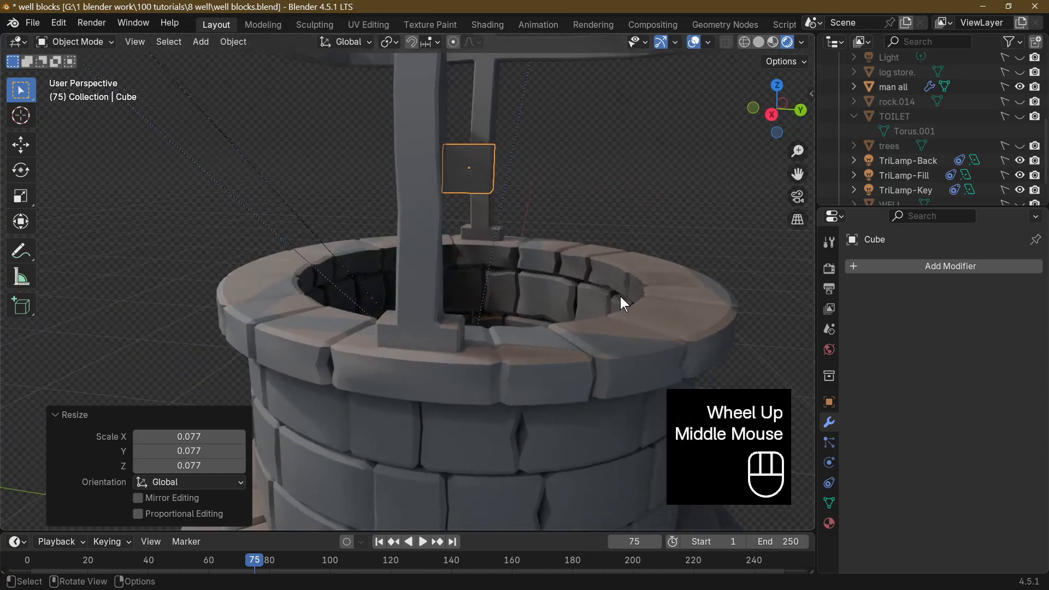
key(KP_1)
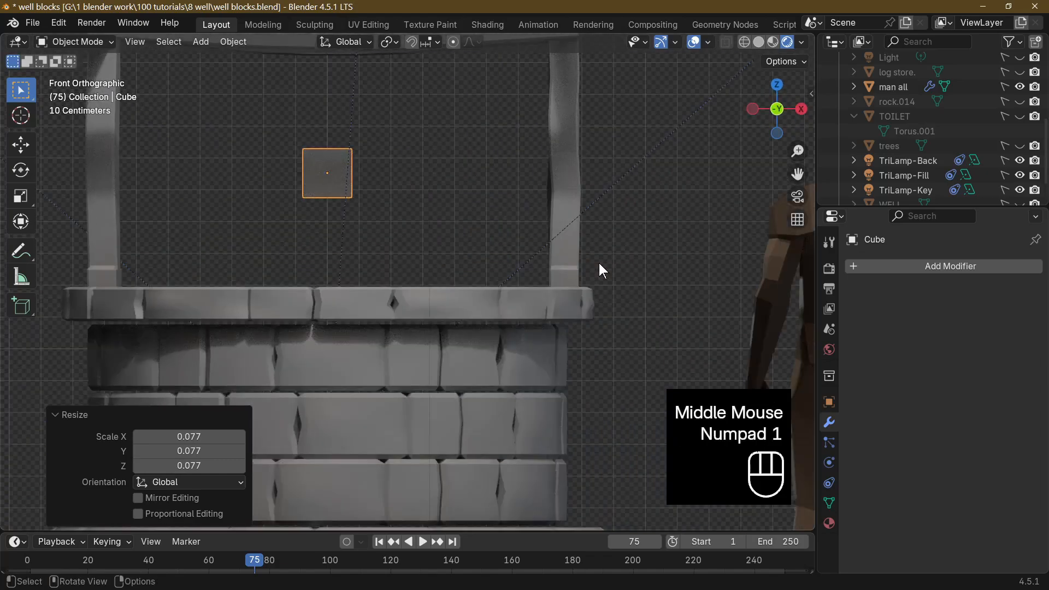
key(KP_3)
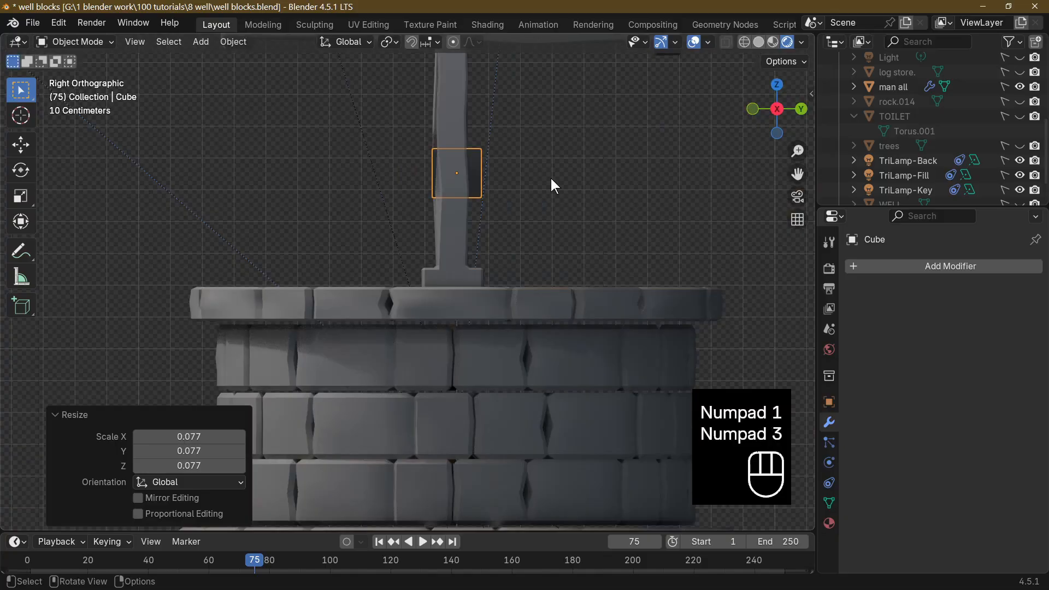
key(g)
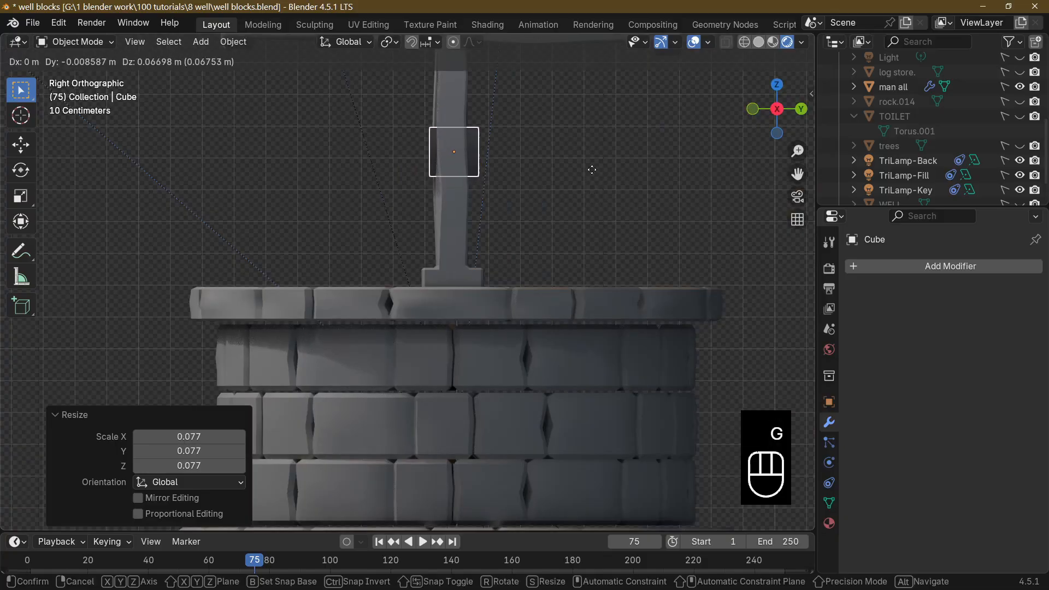
click(590, 170)
middle_drag(590, 169, 643, 249)
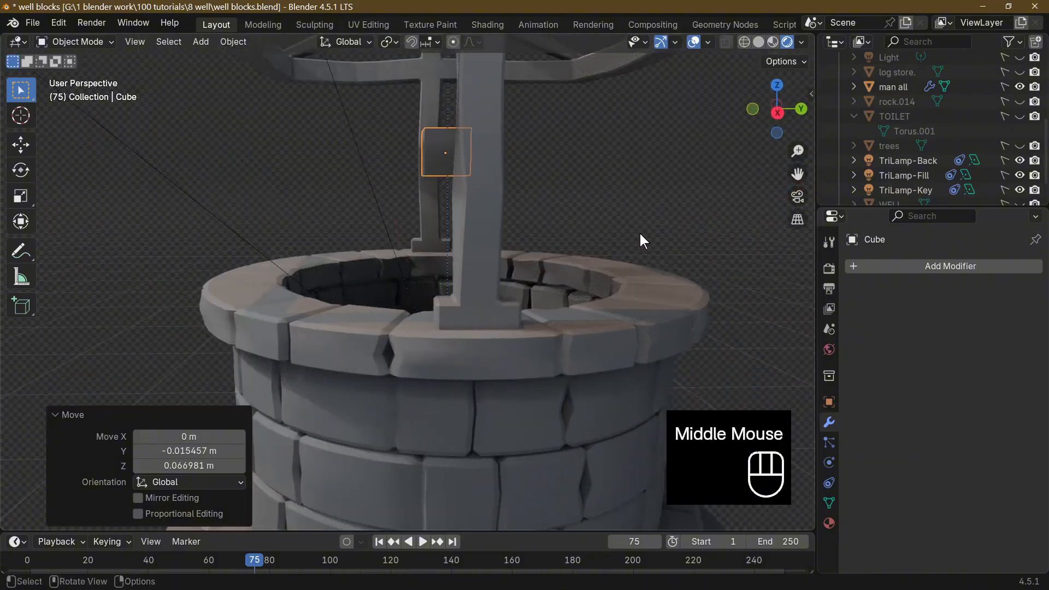
Scale the cube uniformly by about 0.471 so it is narrower than the wooden post.
key(KP_3)
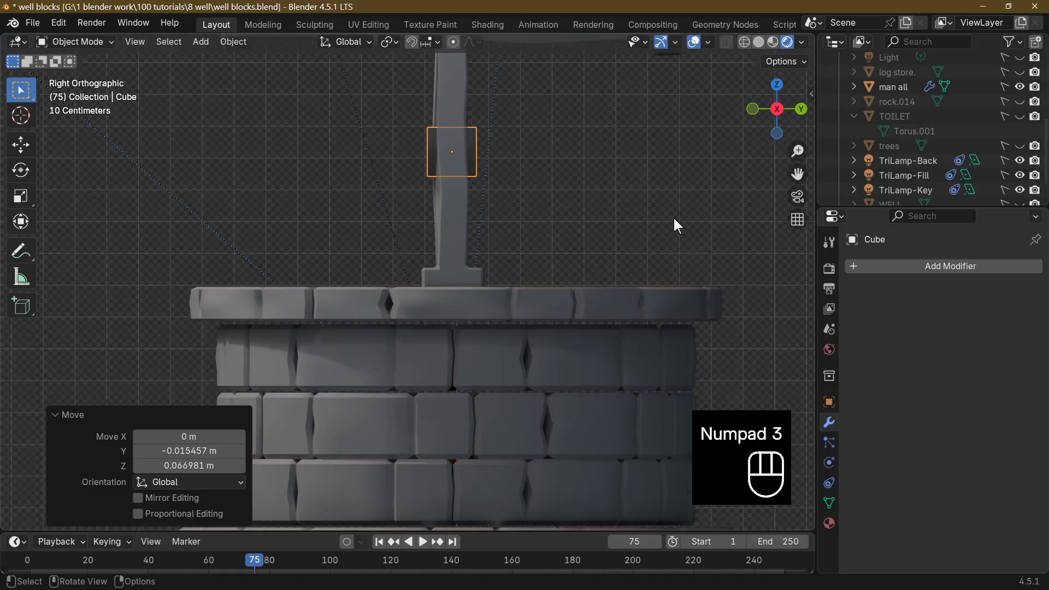
key(s)
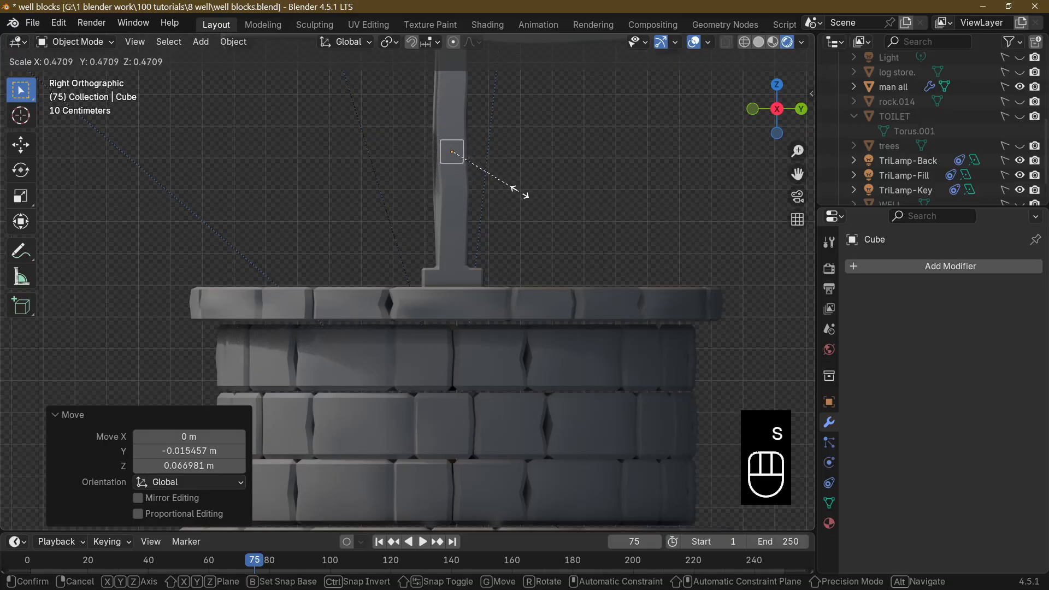
click(519, 193)
Stretch the cube along X by about -23.926 into a crossbeam reaching past both posts.
middle_drag(562, 206, 480, 268)
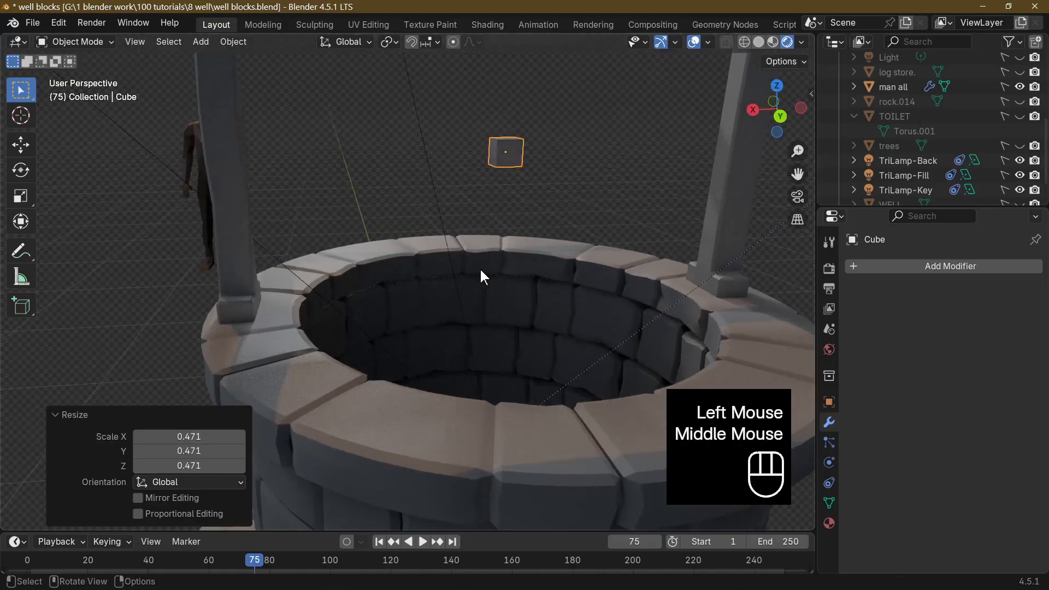
key(s)
key(x)
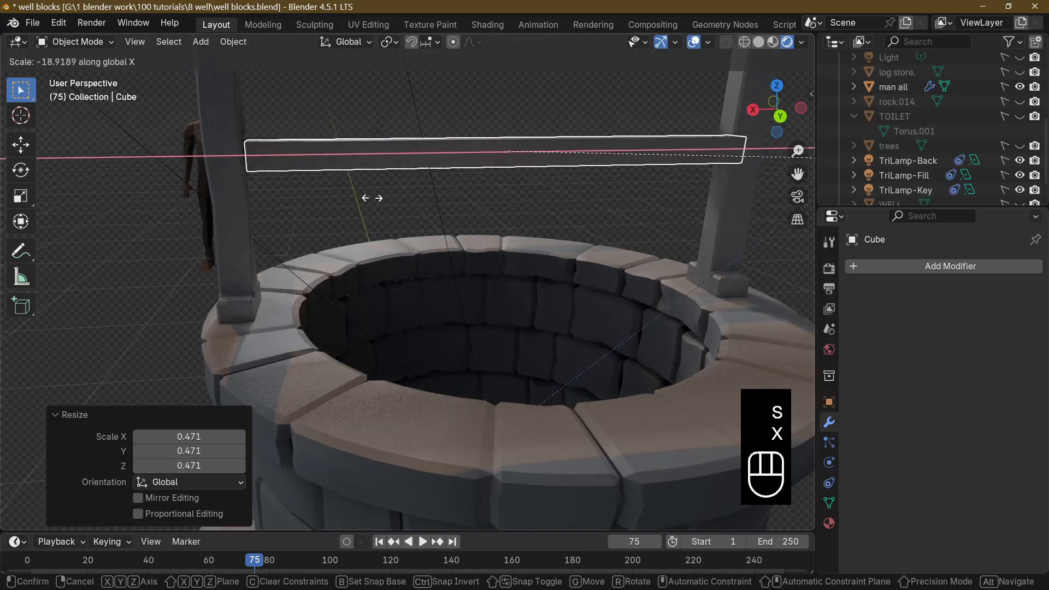
click(126, 178)
scroll(182, 256, down, 3)
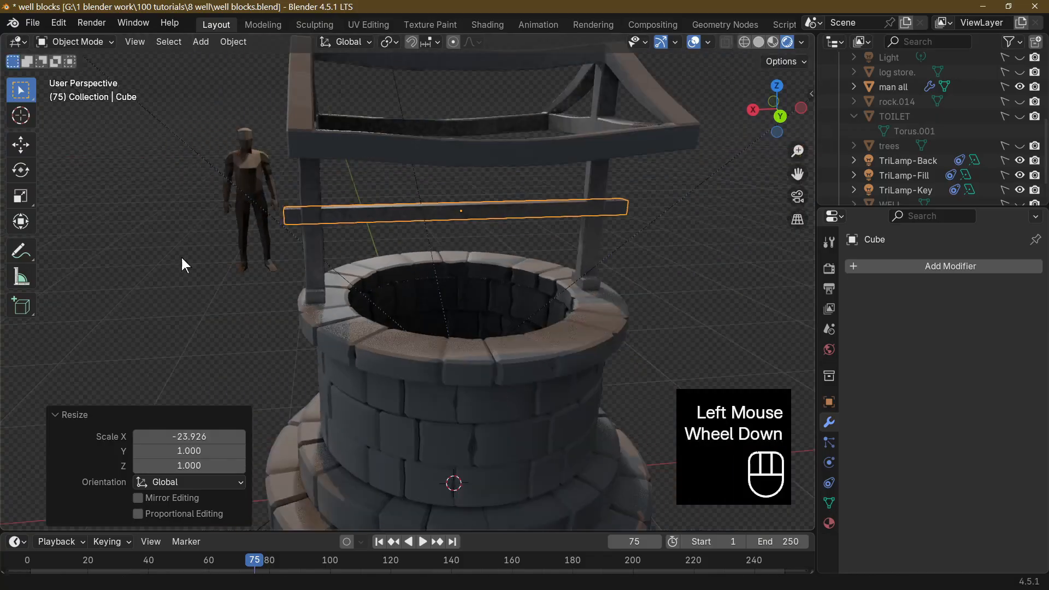
Raise the crossbeam about 0.1024 m along Z.
middle_drag(181, 256, 491, 364)
key(g)
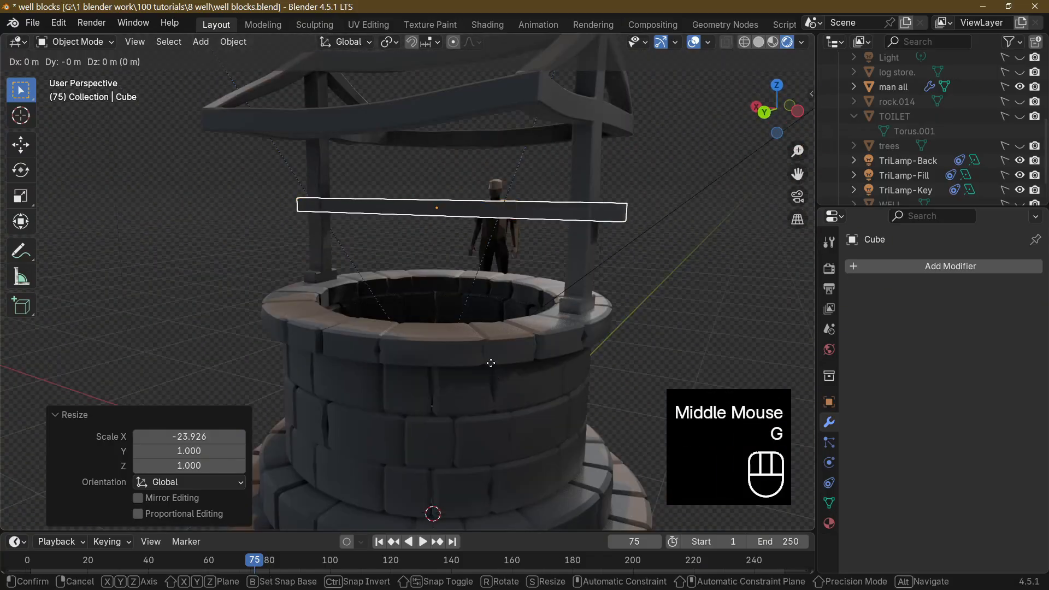
key(z)
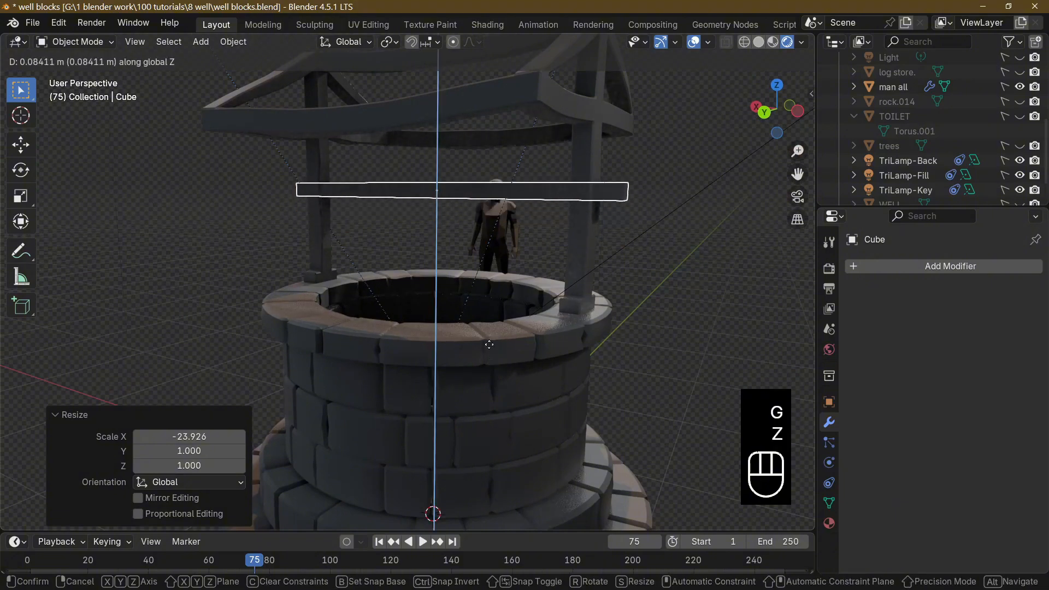
click(510, 359)
middle_drag(510, 360, 216, 421)
scroll(492, 440, up, 5)
scroll(427, 358, down, 3)
In Edit Mode, move the crossbeam's negative-X end face about -0.132 m along X to extend it past the post.
middle_drag(527, 359, 236, 309)
middle_drag(433, 298, 379, 300)
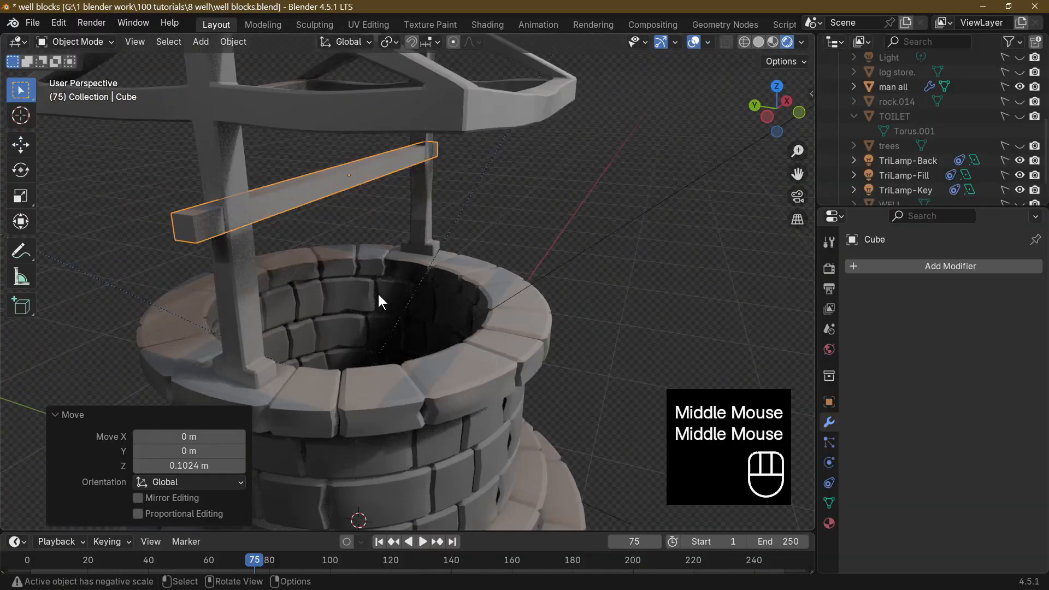
key(Tab)
click(187, 210)
click(187, 209)
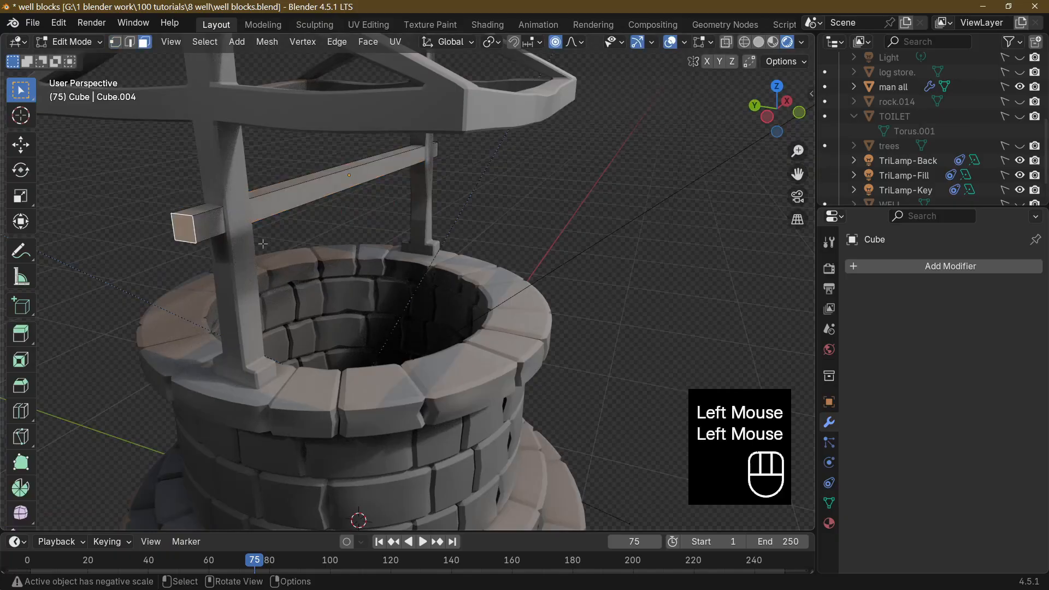
middle_drag(263, 244, 194, 250)
key(g)
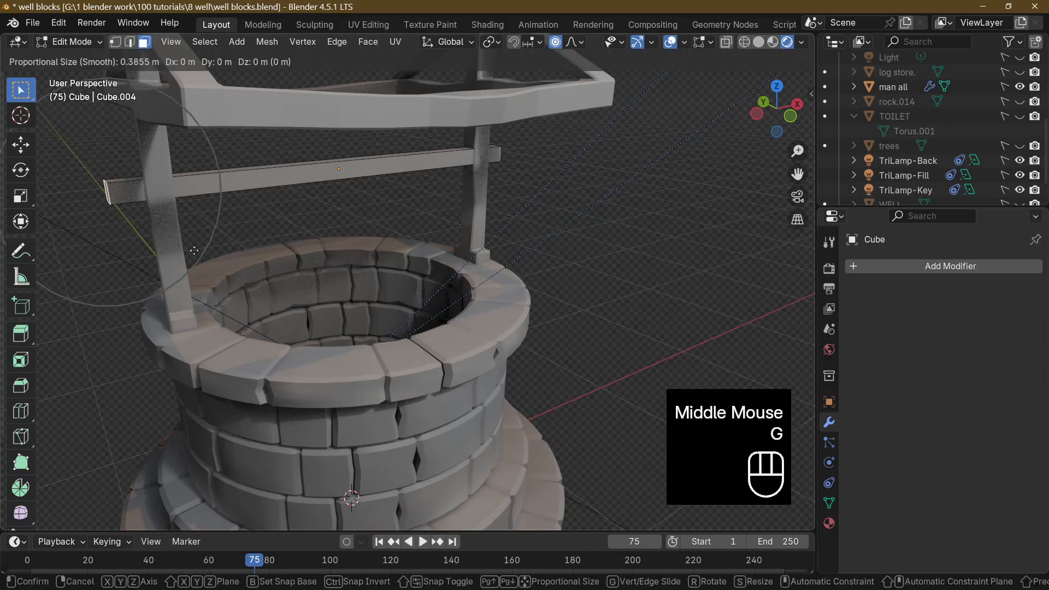
key(x)
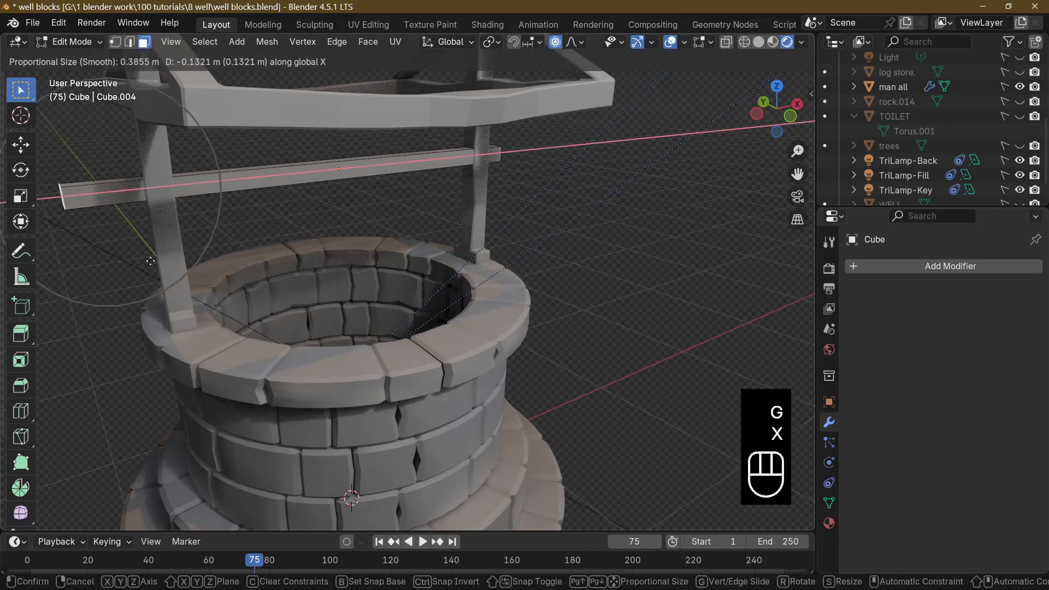
click(194, 248)
Extrude the crossbeam's negative-X end face along its normal with an offset of about 0.0859 m.
middle_drag(193, 248, 236, 256)
scroll(276, 268, down, 8)
middle_drag(333, 306, 316, 292)
scroll(380, 331, up, 3)
scroll(317, 275, up, 4)
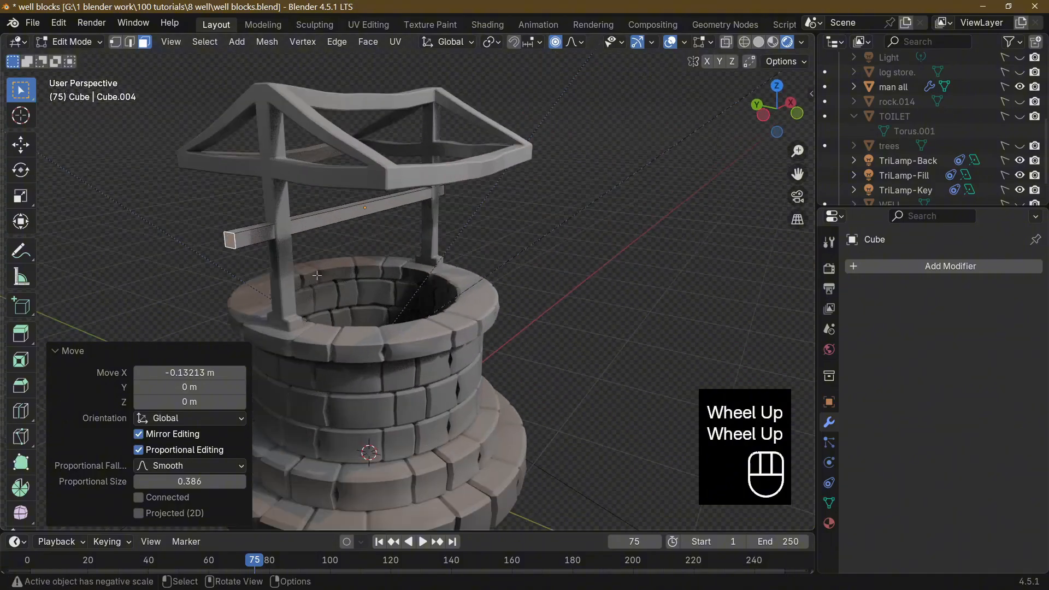
right_click(225, 241)
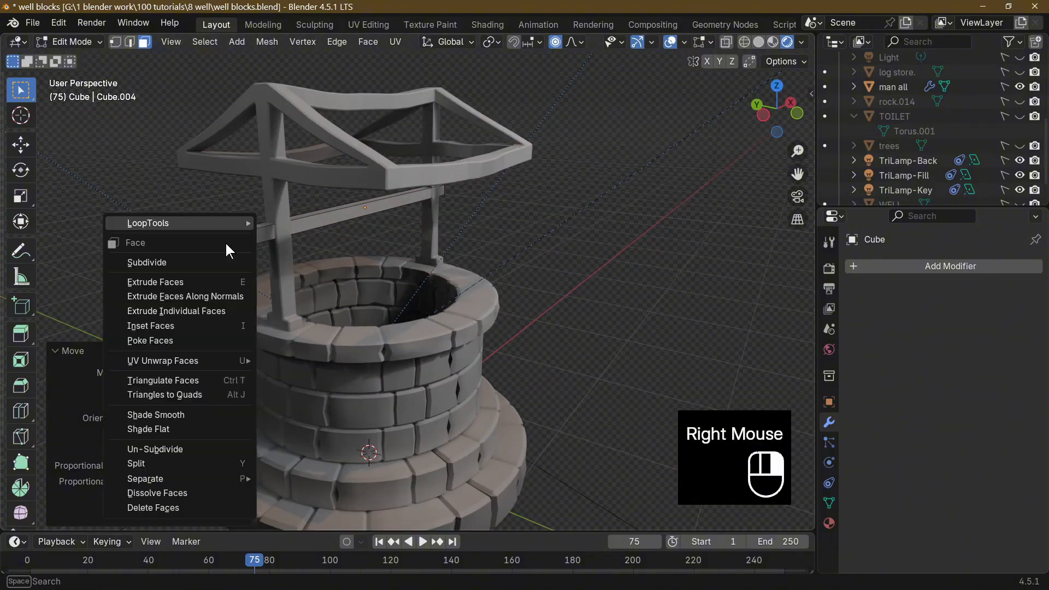
click(224, 297)
click(221, 298)
Extrude the underside face of the beam's new end section downward along its normal with an offset of about 11.7 m to form a crank arm.
middle_drag(222, 298, 362, 231)
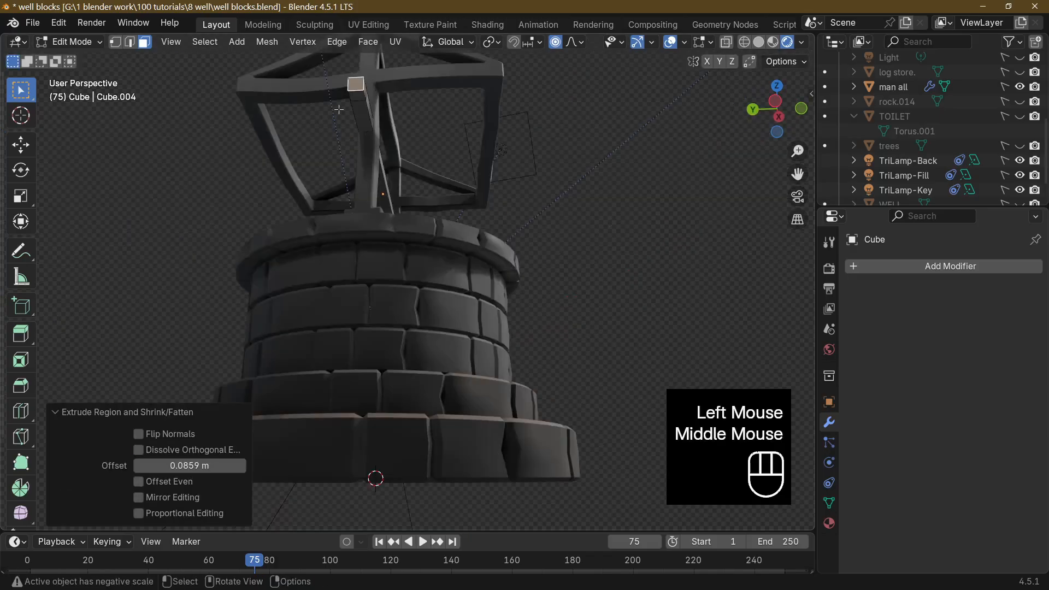
click(350, 97)
right_click(353, 106)
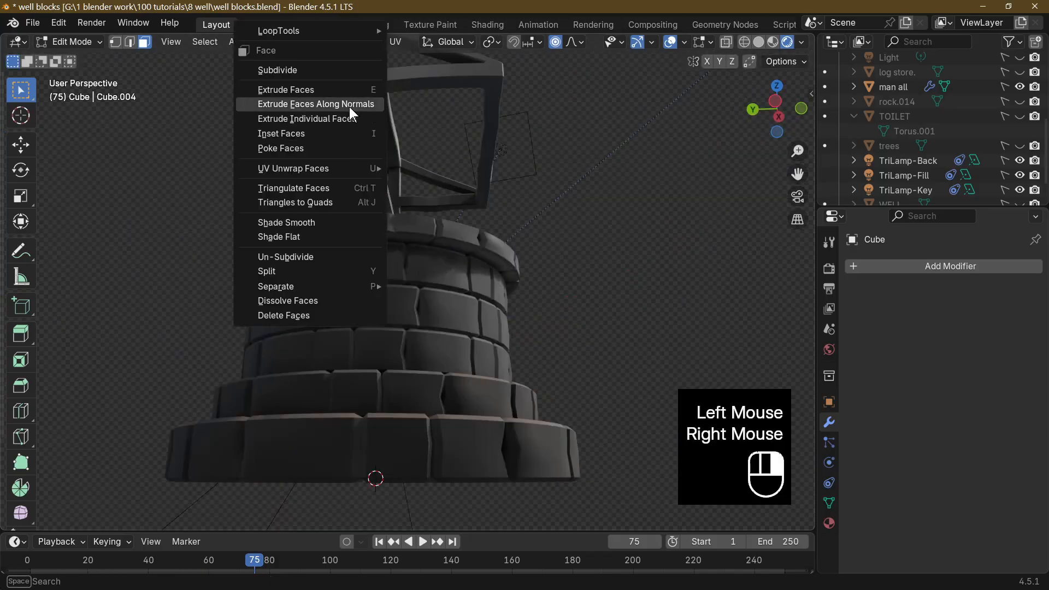
click(349, 107)
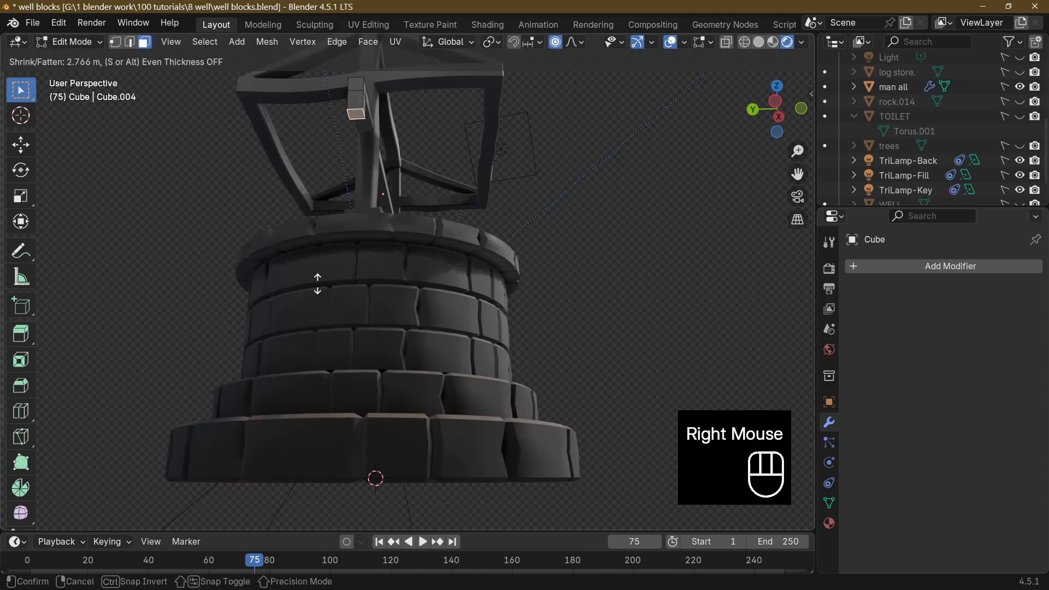
click(385, 267)
Add a single loop cut around the crank arm and slide it close to the arm's lower end.
middle_drag(385, 267, 224, 447)
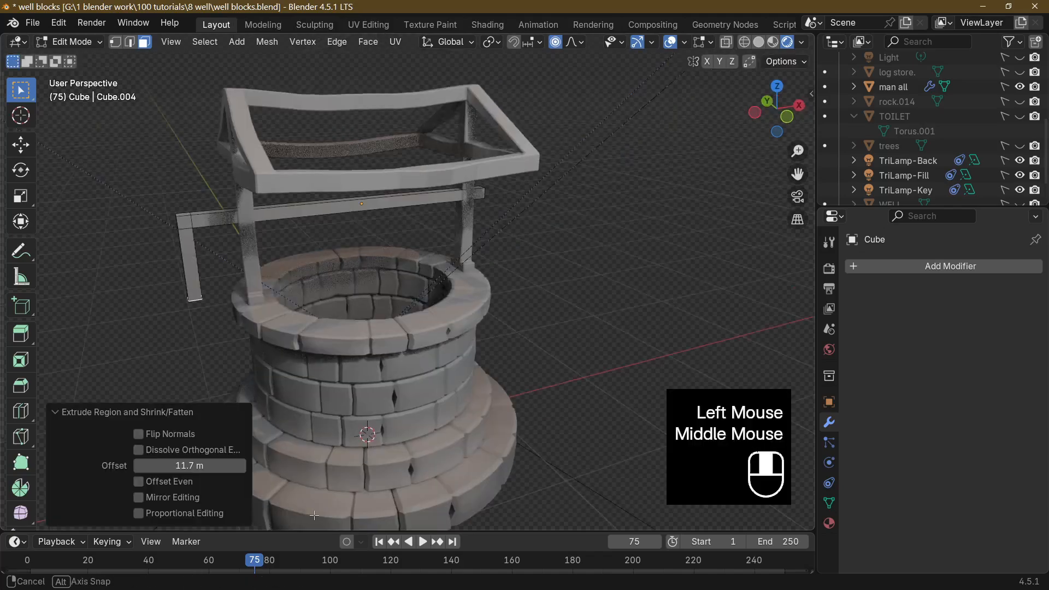
middle_drag(204, 332, 212, 321)
click(200, 329)
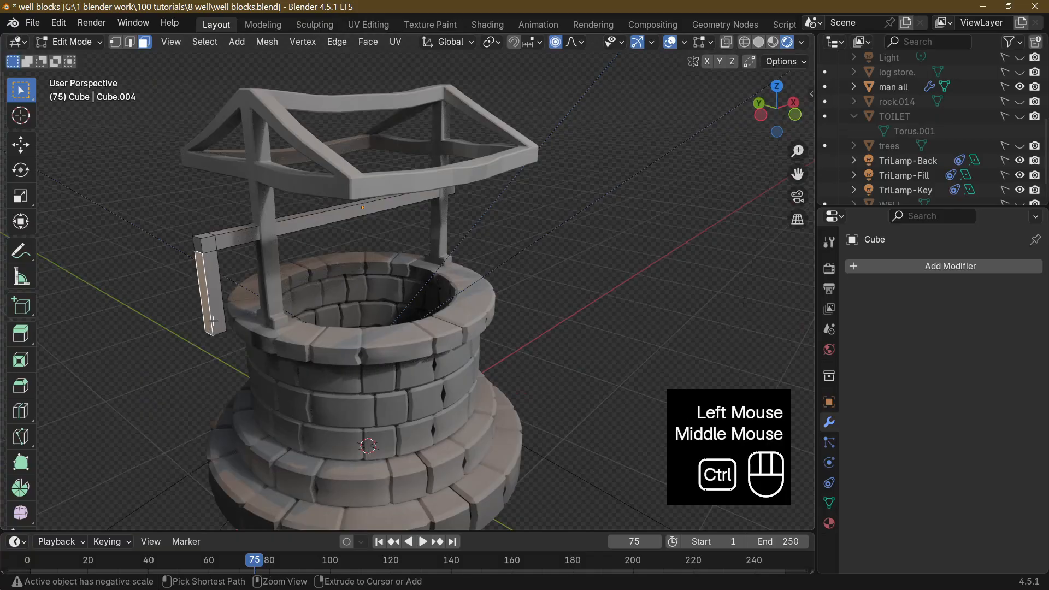
key(ctrl+r)
click(214, 321)
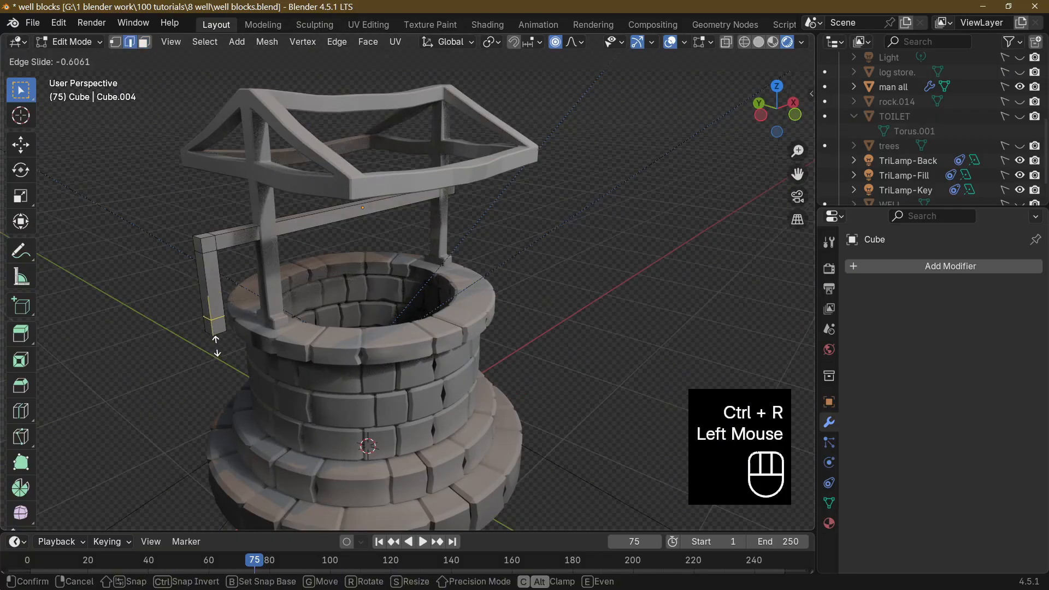
click(217, 346)
Extrude the outward face at the crank arm's lower end along its normal by about 0.38 m to form a handle.
middle_click(213, 339)
click(209, 331)
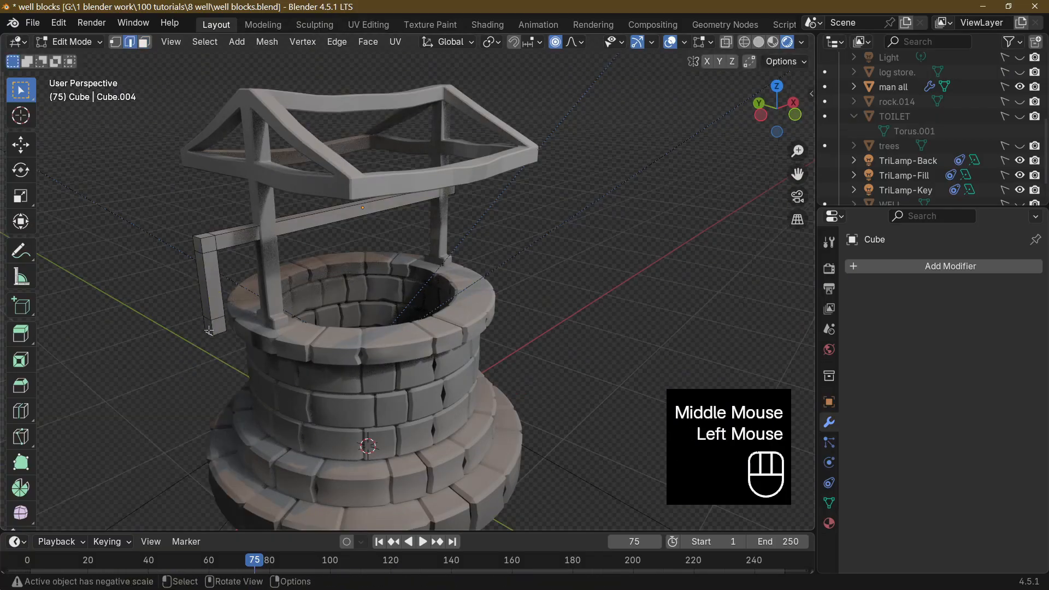
click(144, 42)
middle_drag(209, 330, 388, 389)
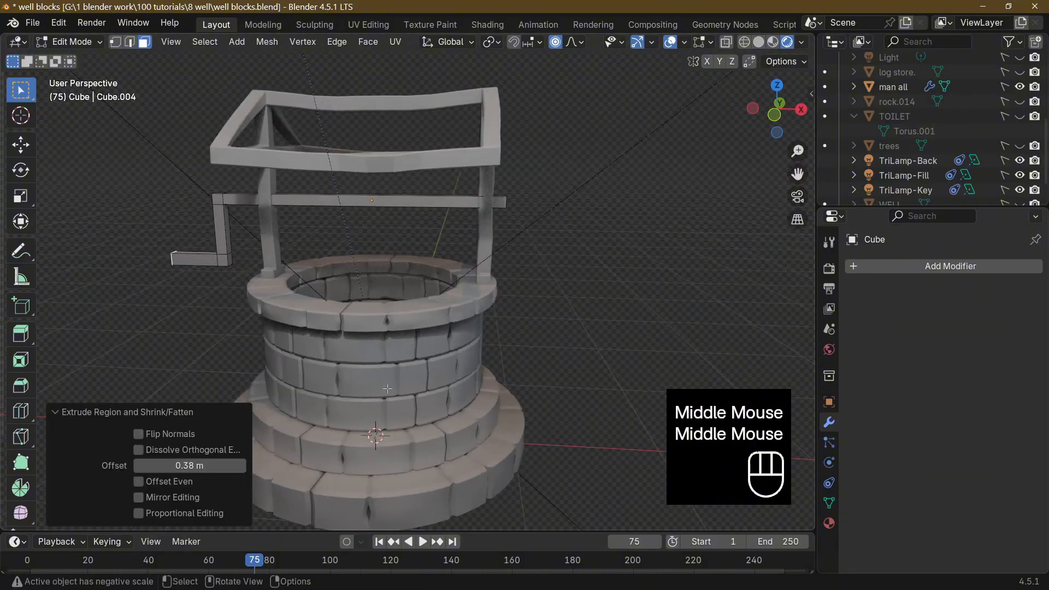
Add two evenly spaced loop cuts across the crank handle.
middle_drag(450, 456, 283, 425)
click(266, 381)
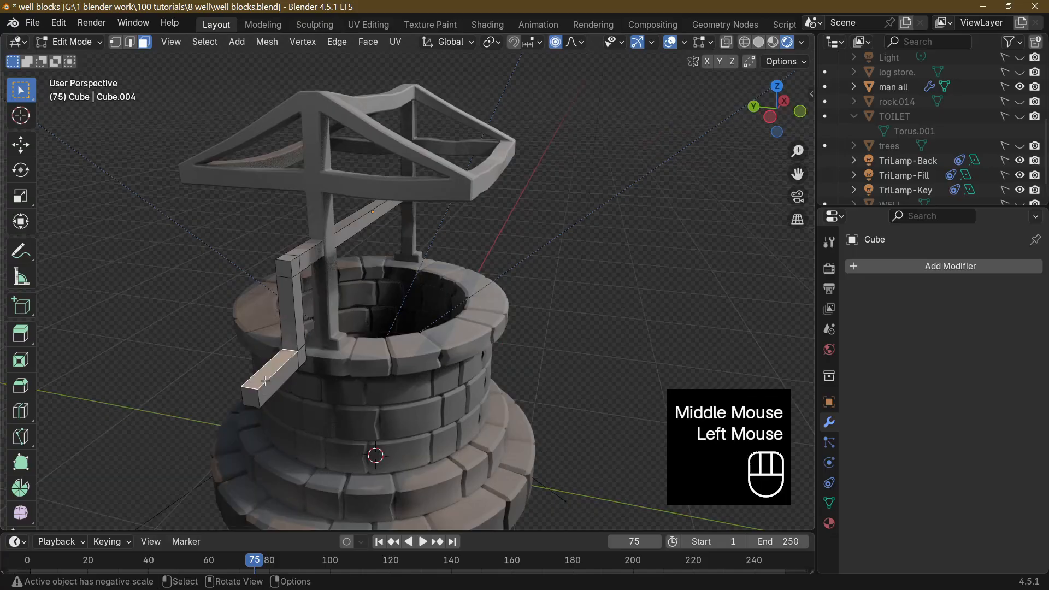
key(ctrl+r)
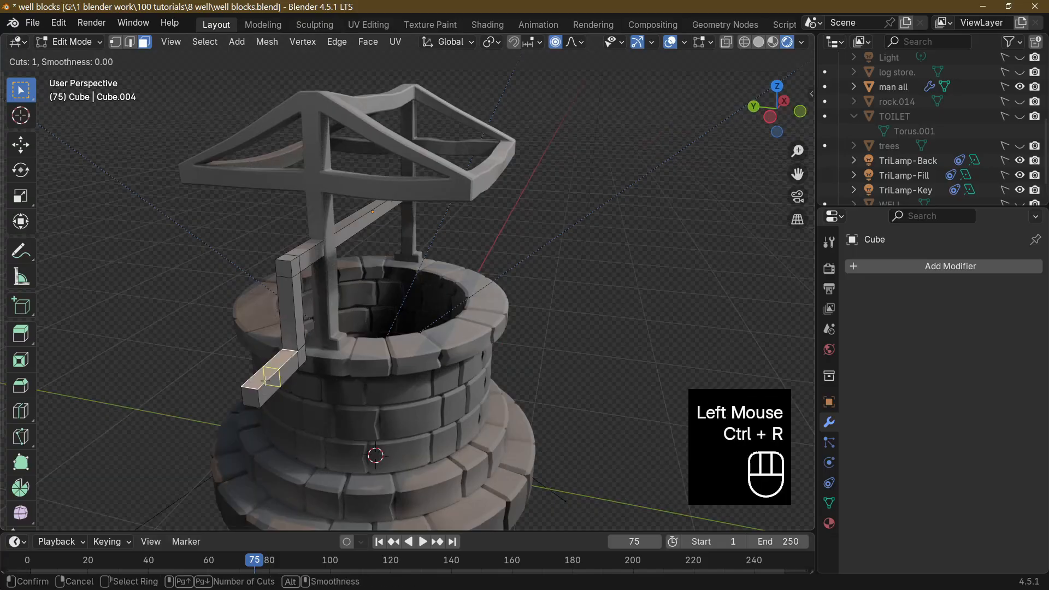
scroll(266, 381, up, 1)
click(265, 381)
click(265, 381)
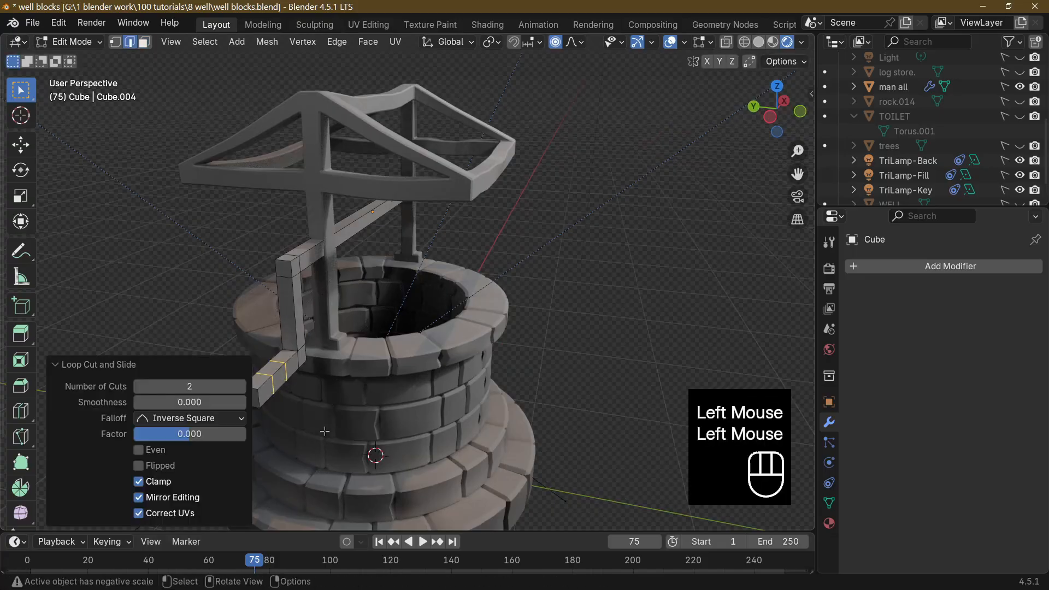
middle_drag(325, 432, 270, 422)
key(s)
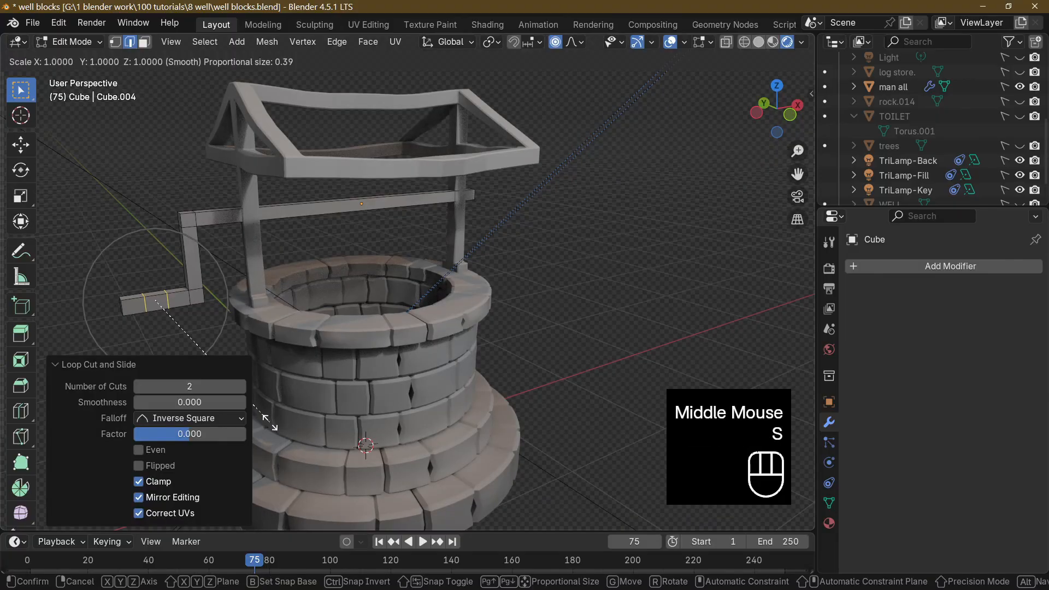
click(271, 421)
key(ctrl+z)
With proportional editing off, spread the handle's two edge loops apart along X by a scale of about 1.933.
click(199, 334)
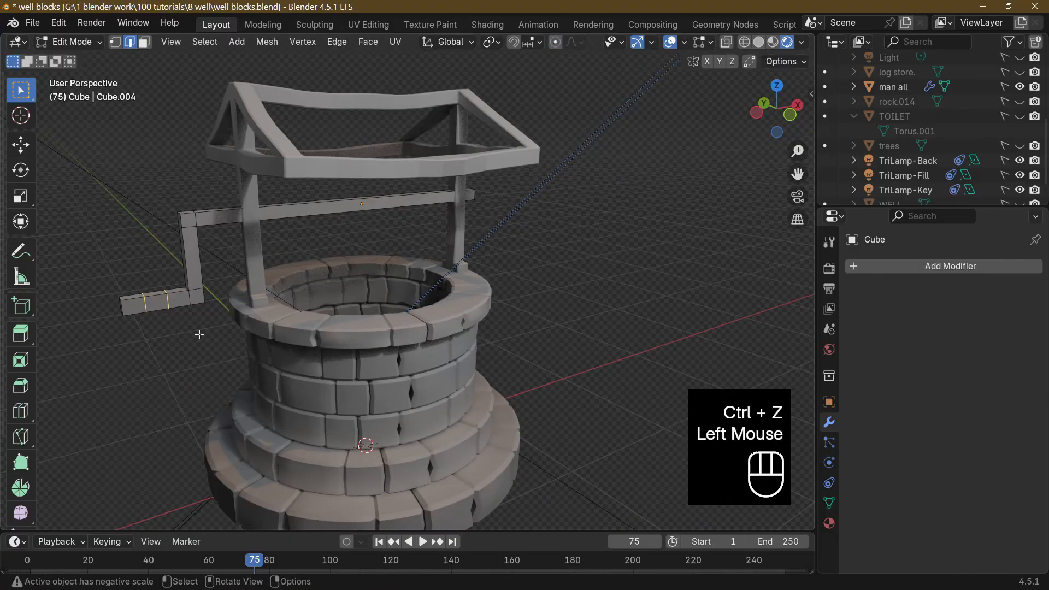
key(s)
key(x)
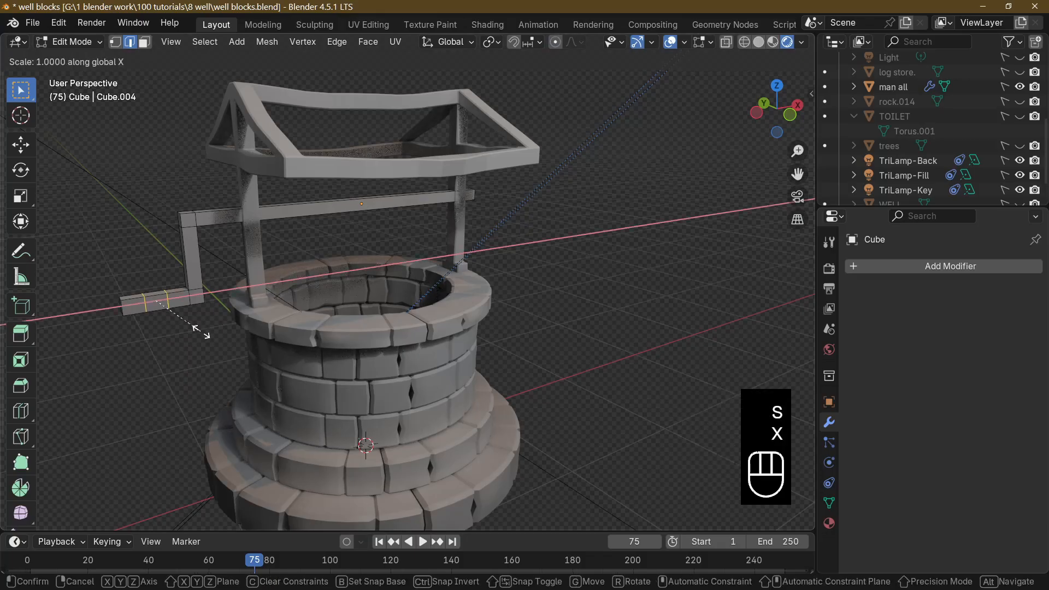
click(258, 327)
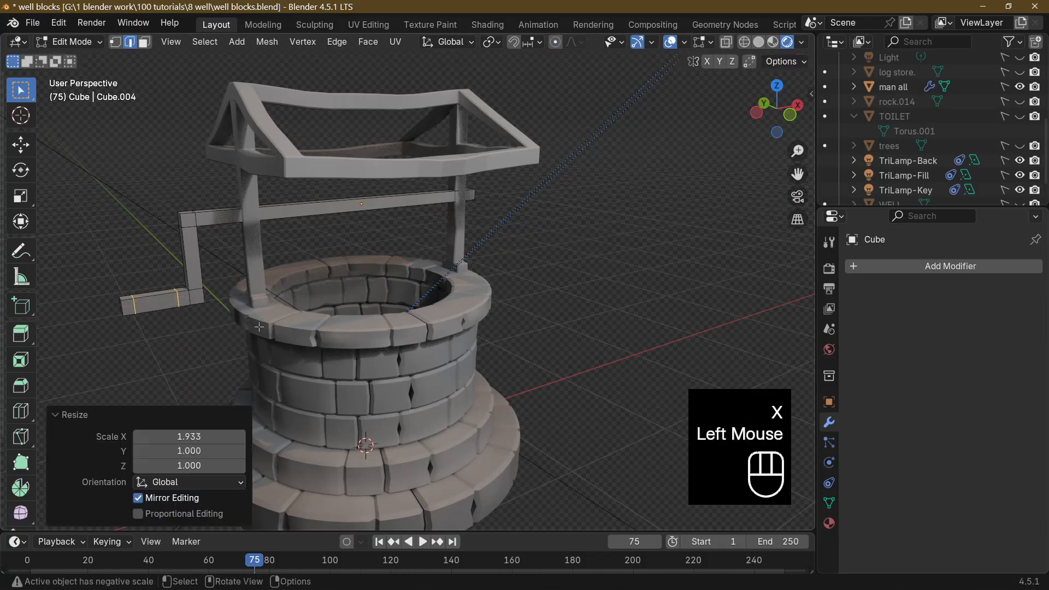
Select the ring of faces around the middle of the crank handle and extrude it along its normals by 0.735 m.
middle_drag(166, 339, 180, 325)
key(Tab)
key(Tab)
click(183, 322)
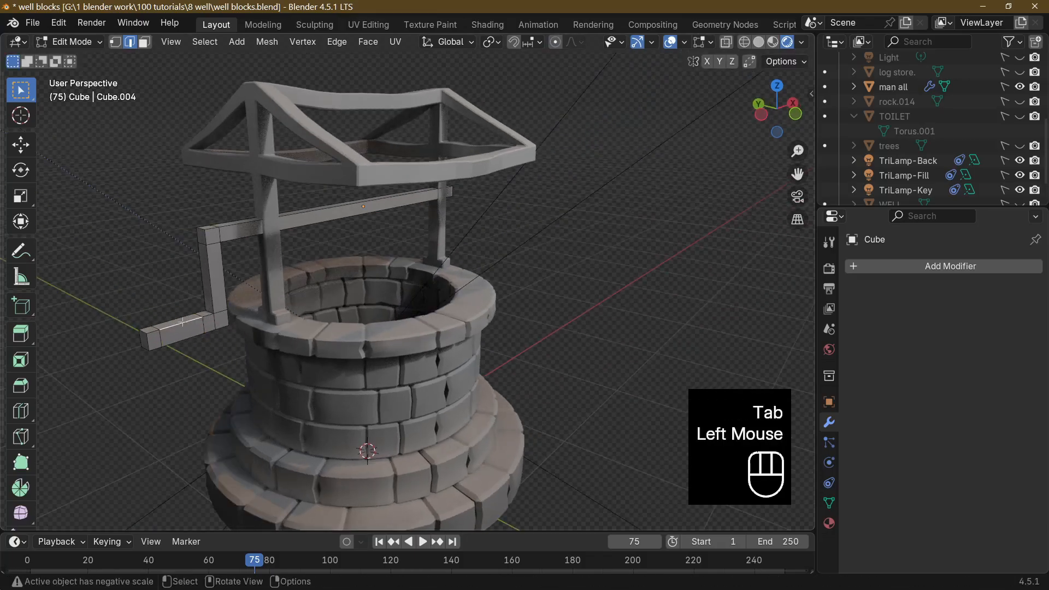
click(144, 42)
click(187, 321)
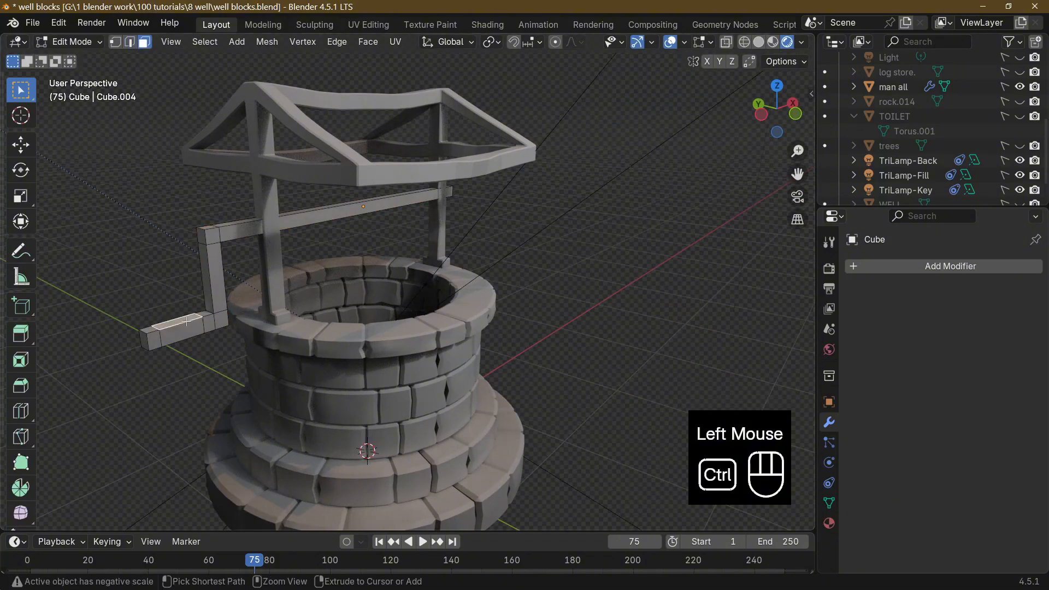
alt+click(186, 321)
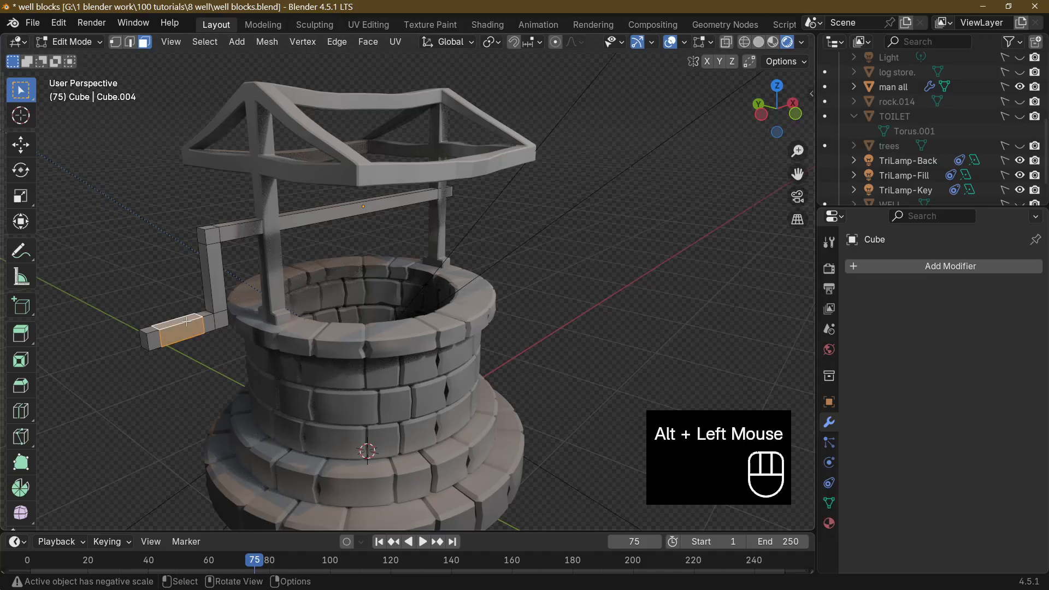
middle_drag(186, 320, 247, 341)
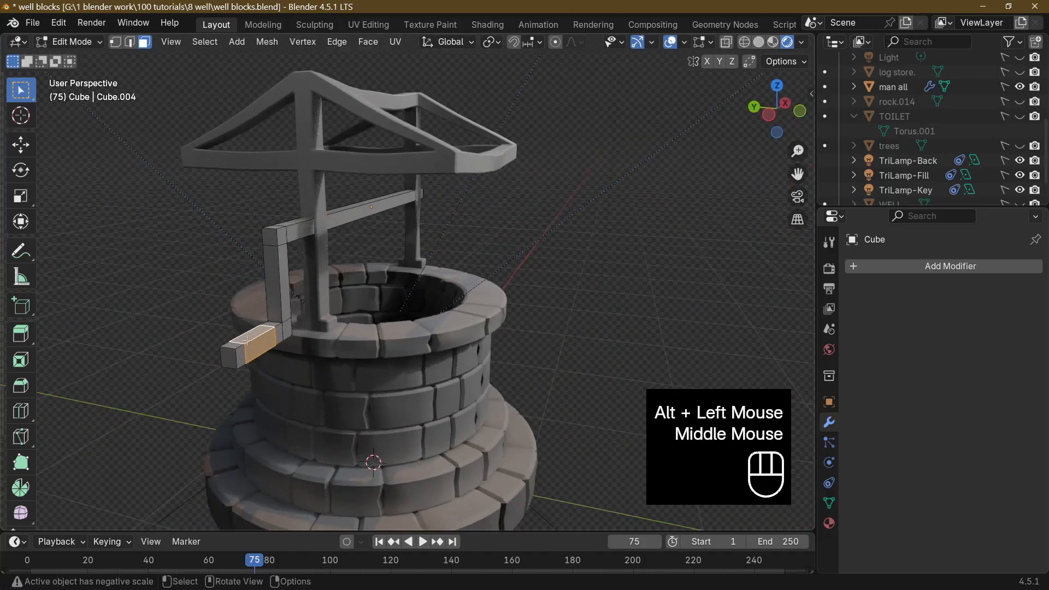
right_click(257, 338)
click(256, 338)
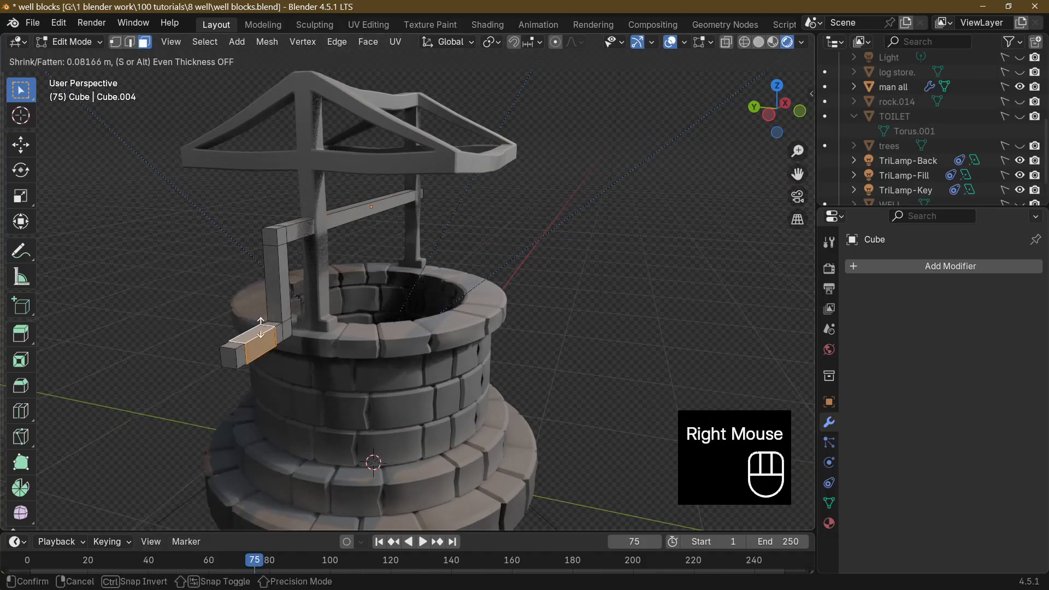
click(322, 250)
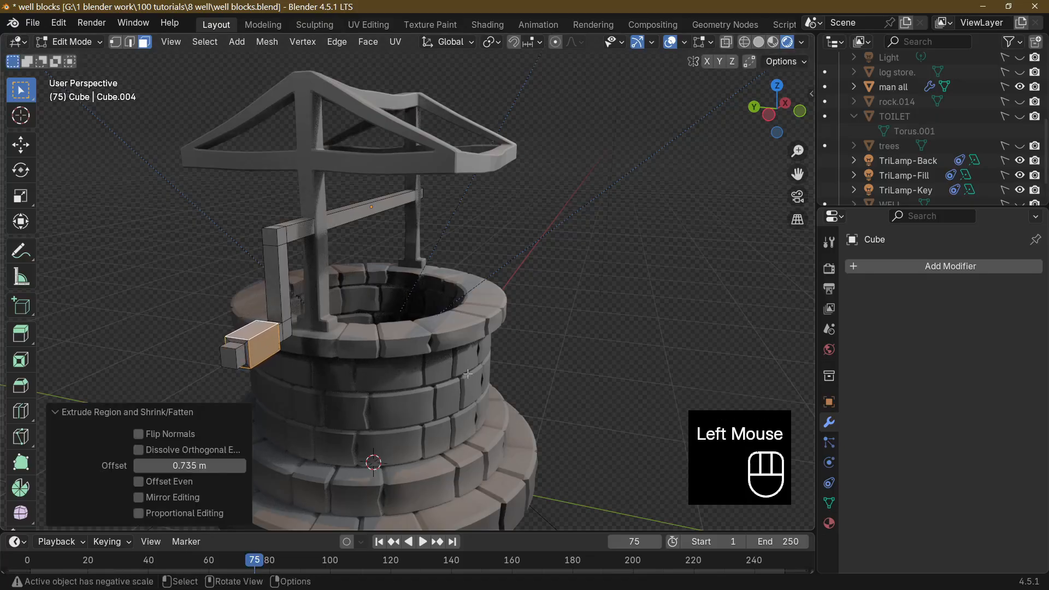
Add two closely spaced loop cuts around the crossbeam just inside the crank-side post.
middle_drag(322, 249, 577, 461)
middle_drag(573, 431, 540, 252)
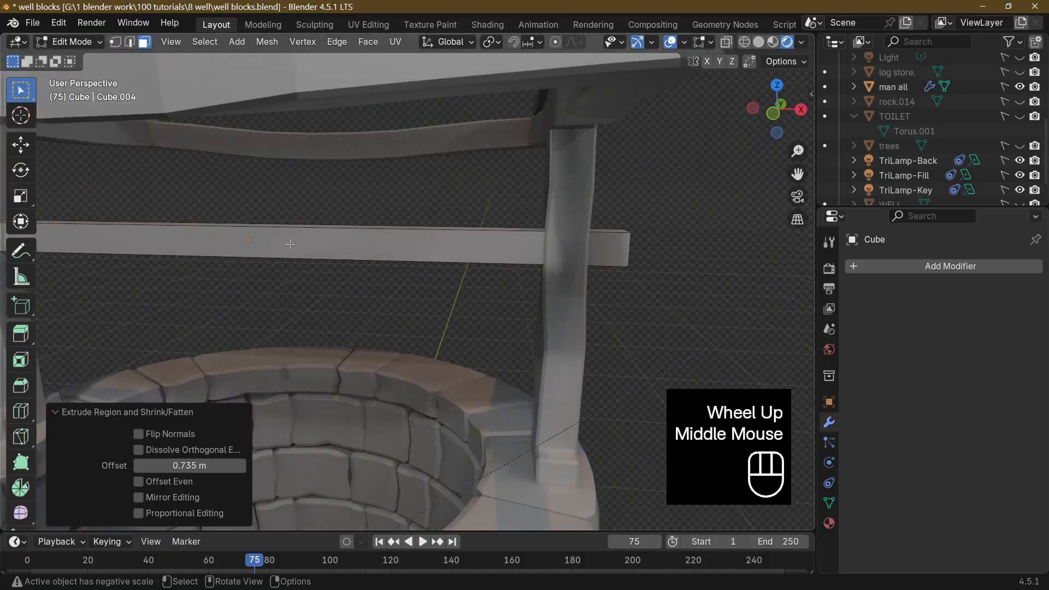
mouse_move(235, 268)
middle_down()
mouse_move(262, 269)
mouse_move(235, 281)
middle_up()
scroll(265, 270, down, 2)
click(171, 261)
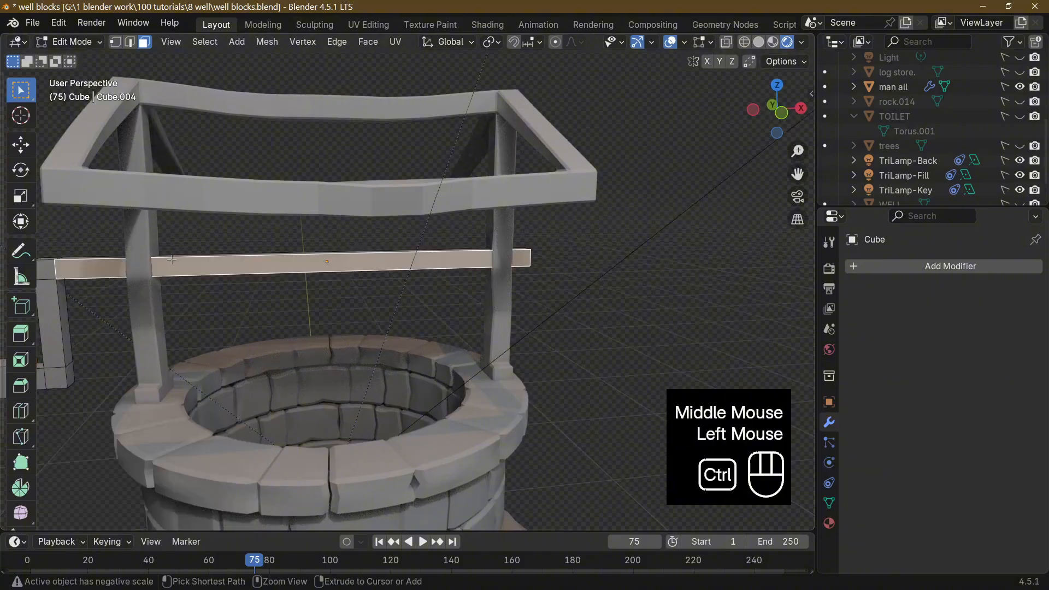
key(ctrl+r)
click(171, 261)
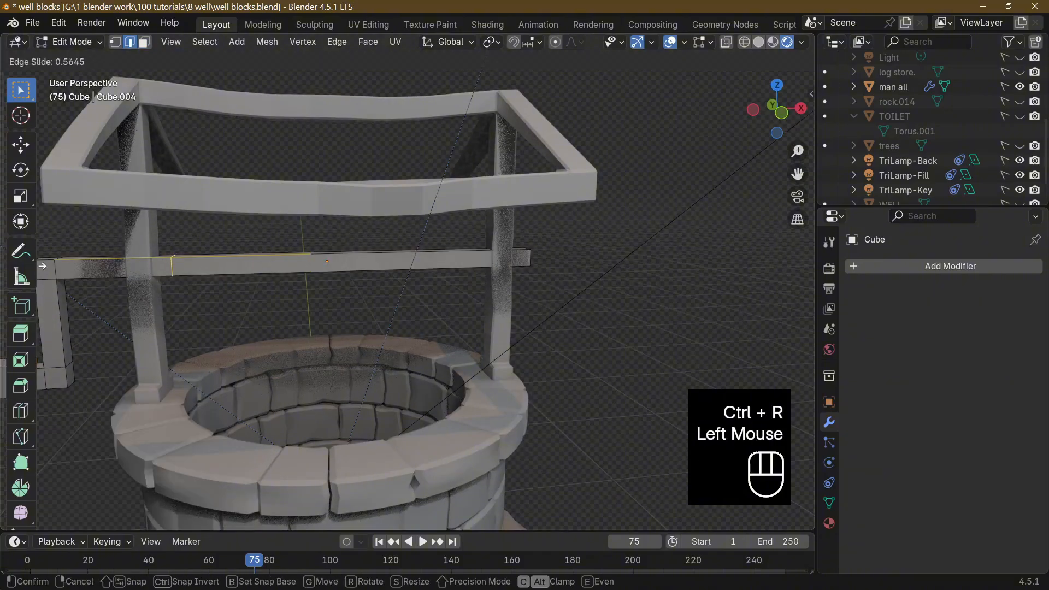
click(155, 272)
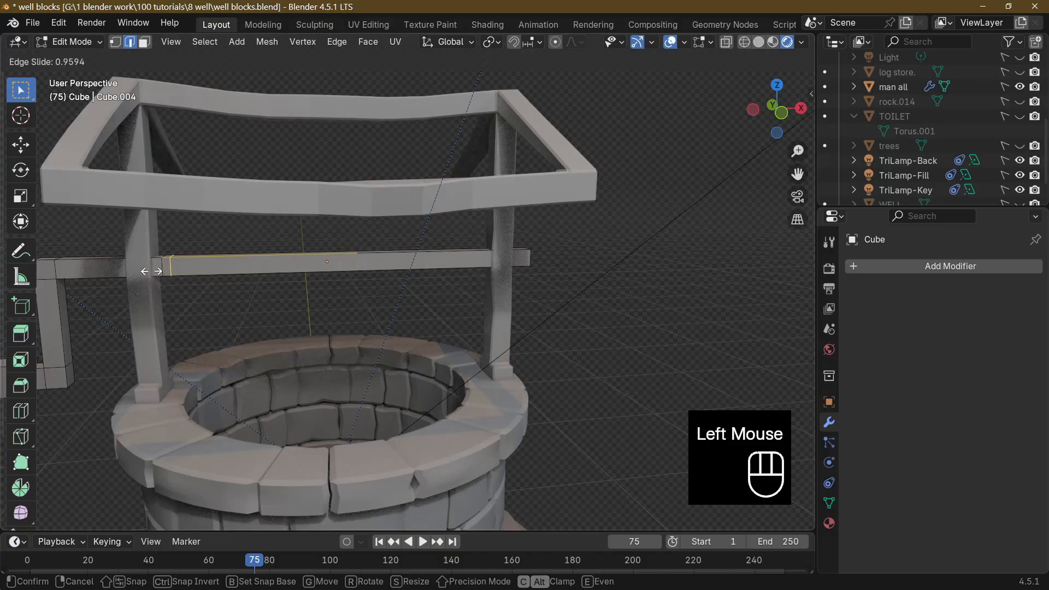
click(469, 255)
Add two closely spaced loop cuts around the crossbeam just inside the post opposite the crank.
key(ctrl+r)
click(478, 254)
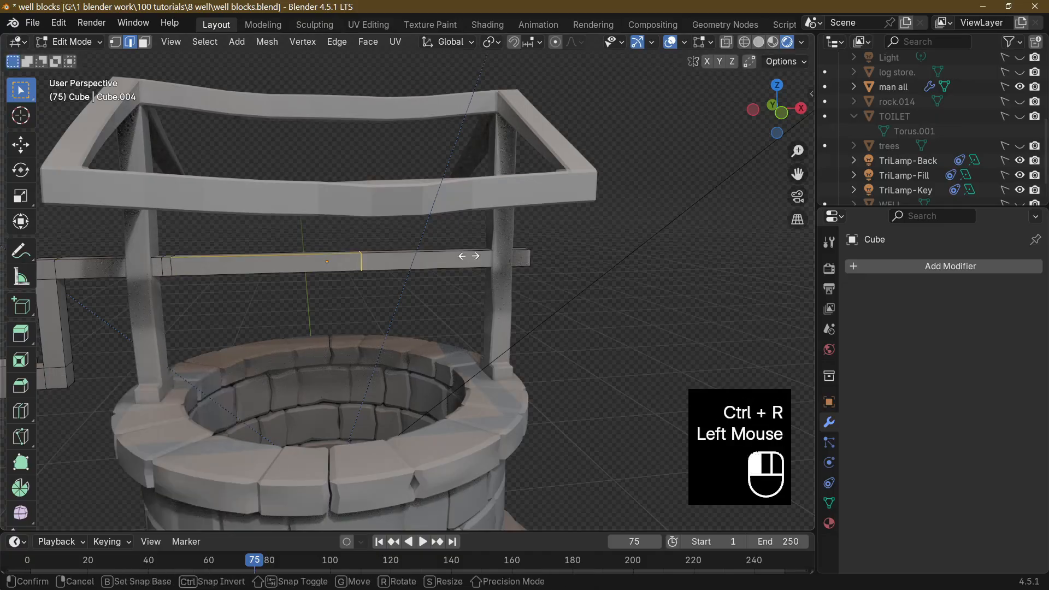
click(595, 249)
click(459, 256)
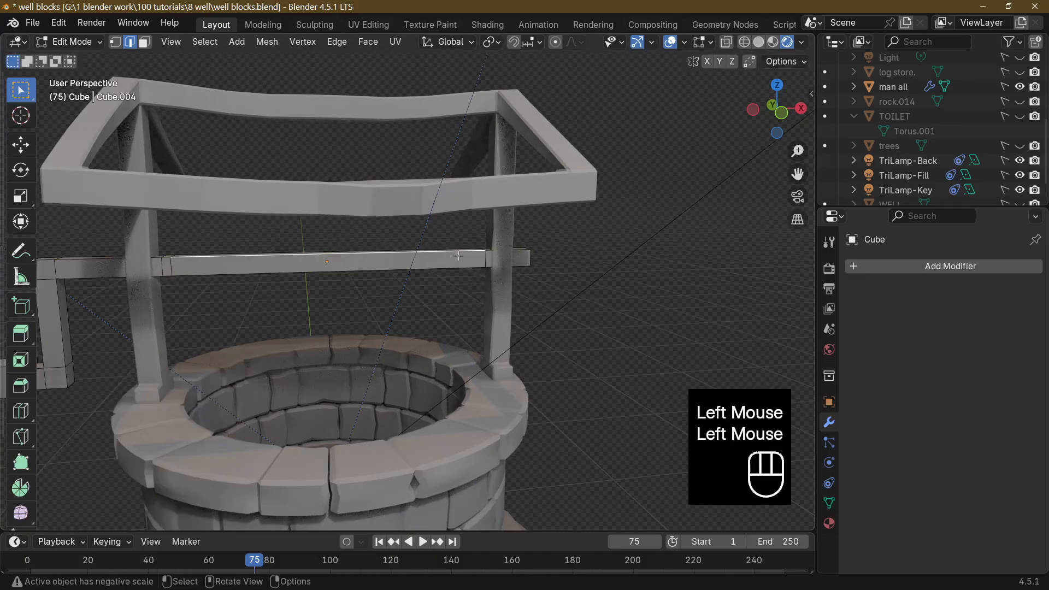
key(ctrl+r)
click(462, 255)
click(479, 253)
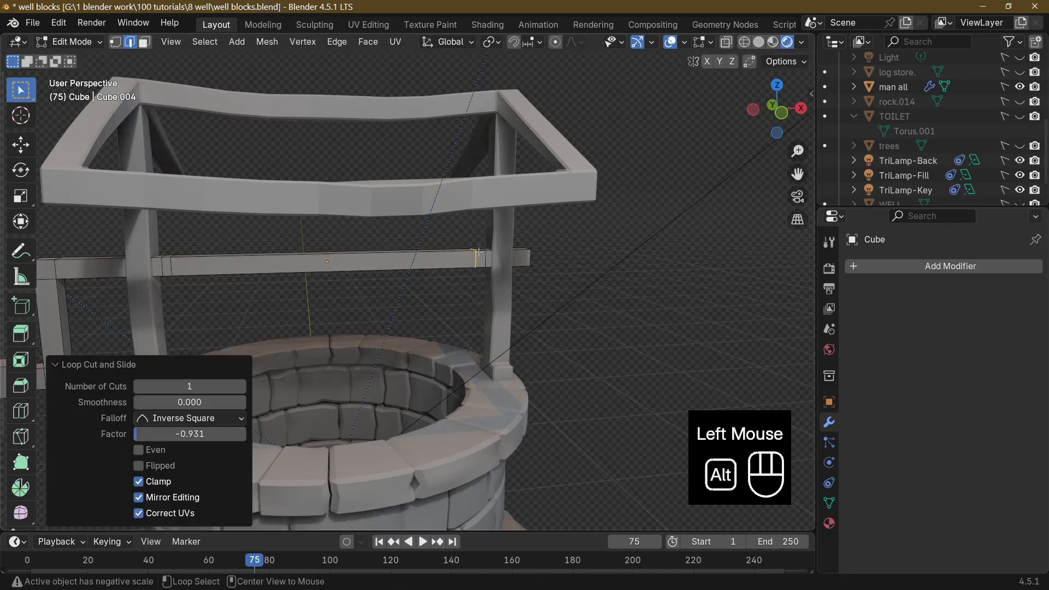
Extrude the narrow face ring beside the post opposite the crank along its normals by about 1.753 m to form a collar.
alt+click(478, 253)
click(145, 41)
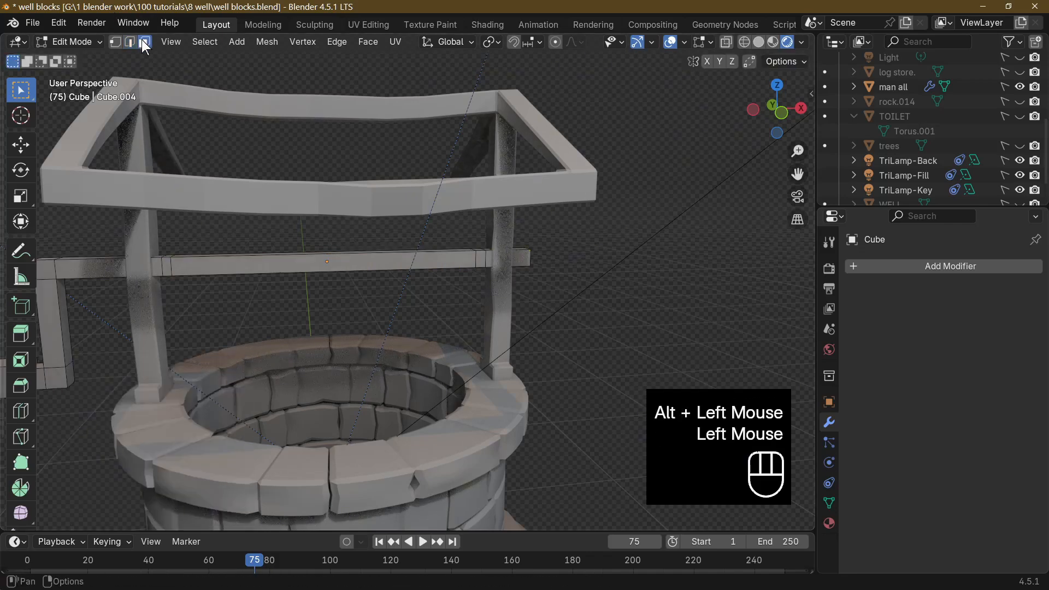
alt+click(480, 252)
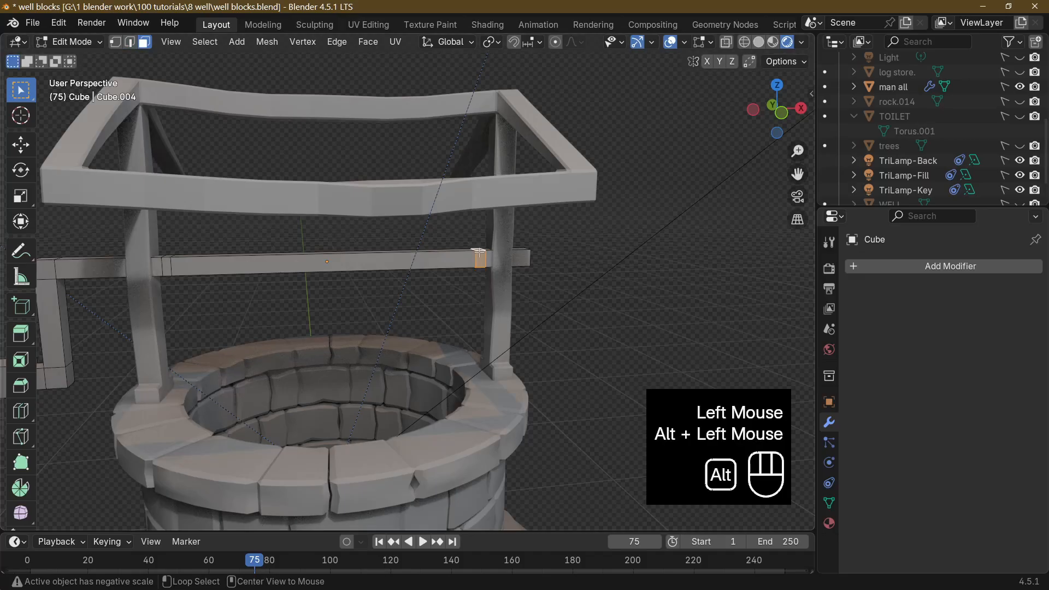
right_click(479, 254)
click(480, 256)
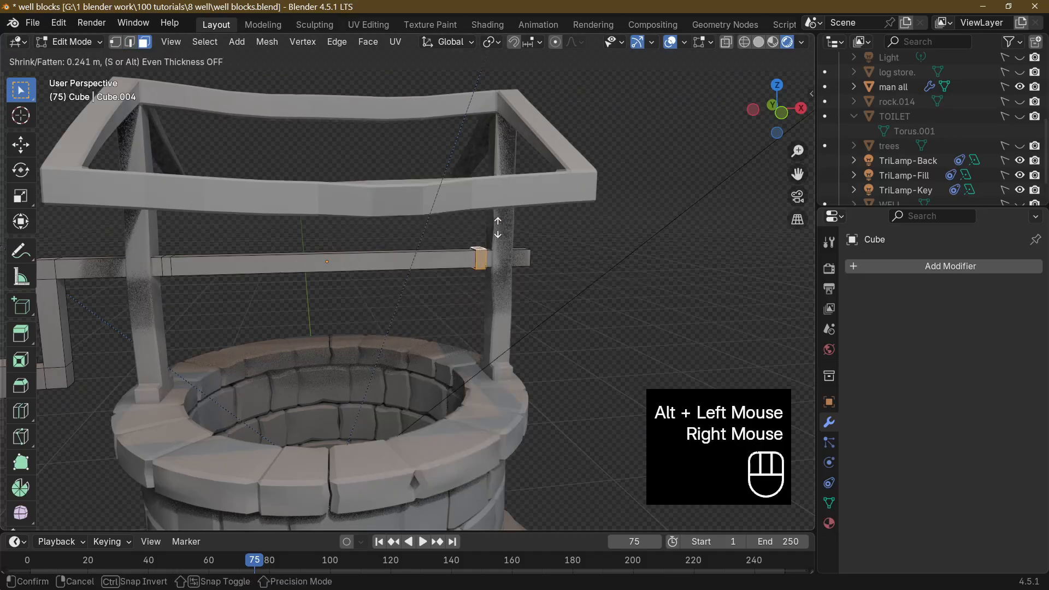
click(159, 54)
Extrude the narrow face ring beside the crank-side post along its normals by 1.57 m to form a matching collar.
click(167, 267)
alt+right_click(167, 266)
middle_drag(167, 266, 189, 246)
middle_drag(189, 246, 232, 306)
alt+click(207, 189)
right_click(235, 316)
click(235, 316)
click(183, 136)
Add one loop cut to the crossbeam and one to the crank arm, each slid close to their shared upper corner.
scroll(219, 229, down, 2)
scroll(246, 350, up, 3)
middle_drag(255, 361, 271, 369)
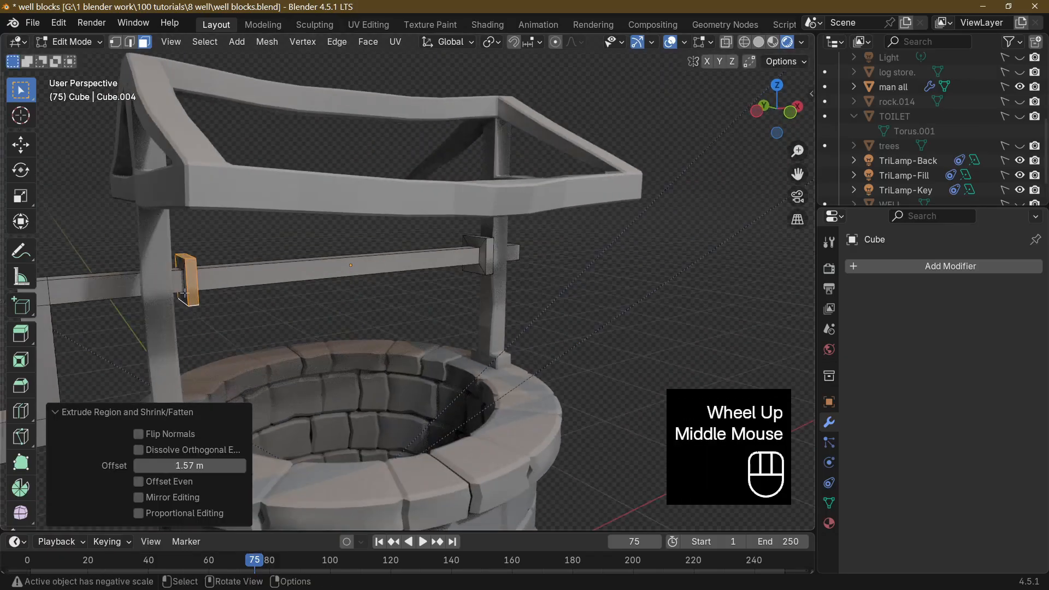
middle_drag(185, 293, 208, 322)
click(191, 323)
middle_drag(269, 342, 203, 320)
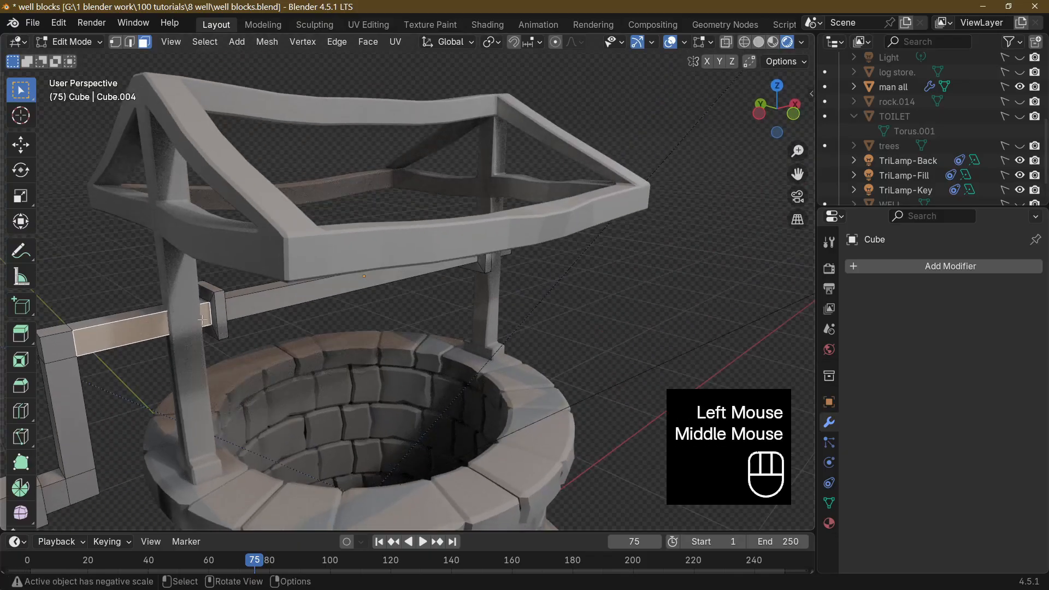
key(ctrl+r)
click(110, 334)
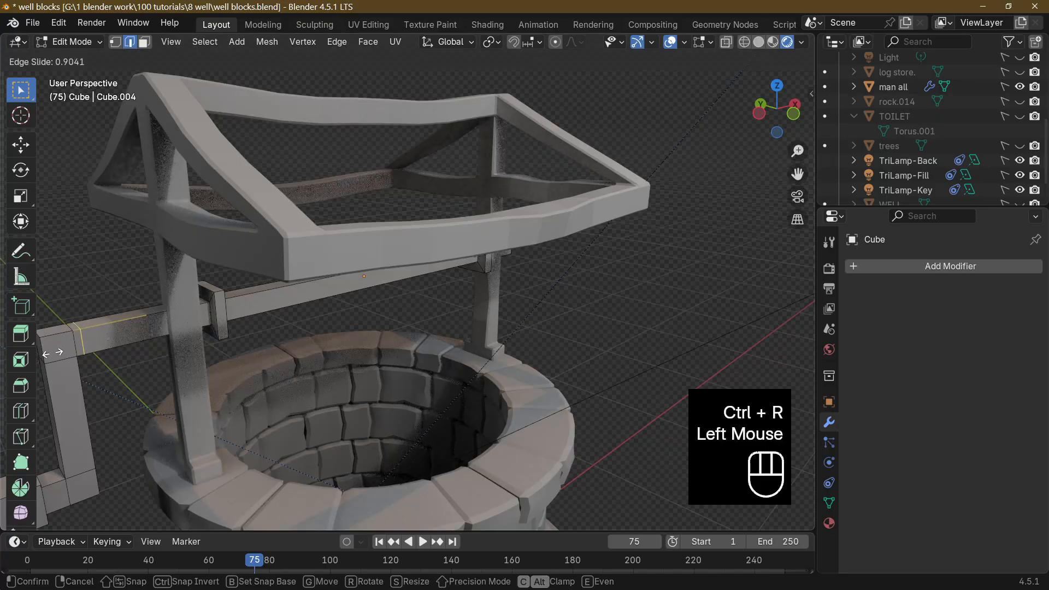
click(53, 353)
key(ctrl+r)
click(80, 382)
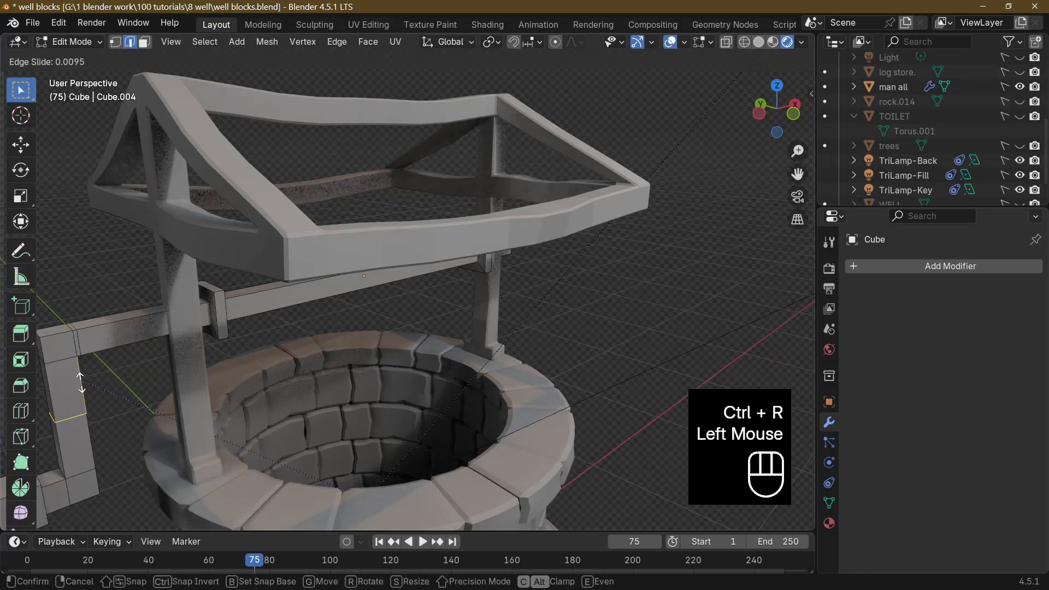
click(75, 342)
Add a Subdivision Surface modifier to the crossbeam and crank.
scroll(79, 353, down, 1)
click(136, 340)
scroll(163, 354, down, 5)
middle_drag(260, 398, 121, 371)
scroll(273, 400, up, 5)
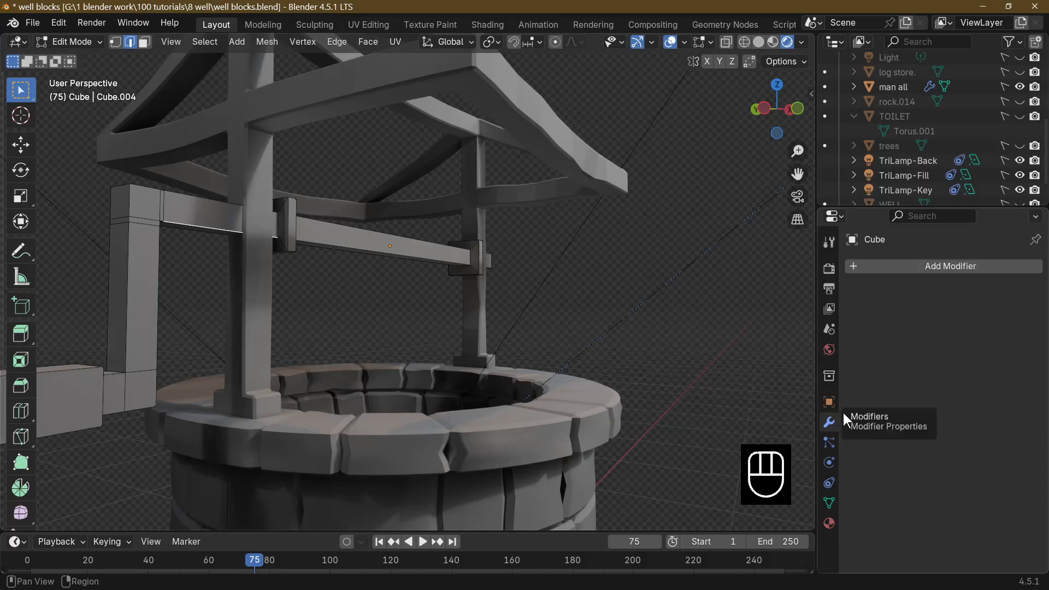
click(903, 267)
click(864, 266)
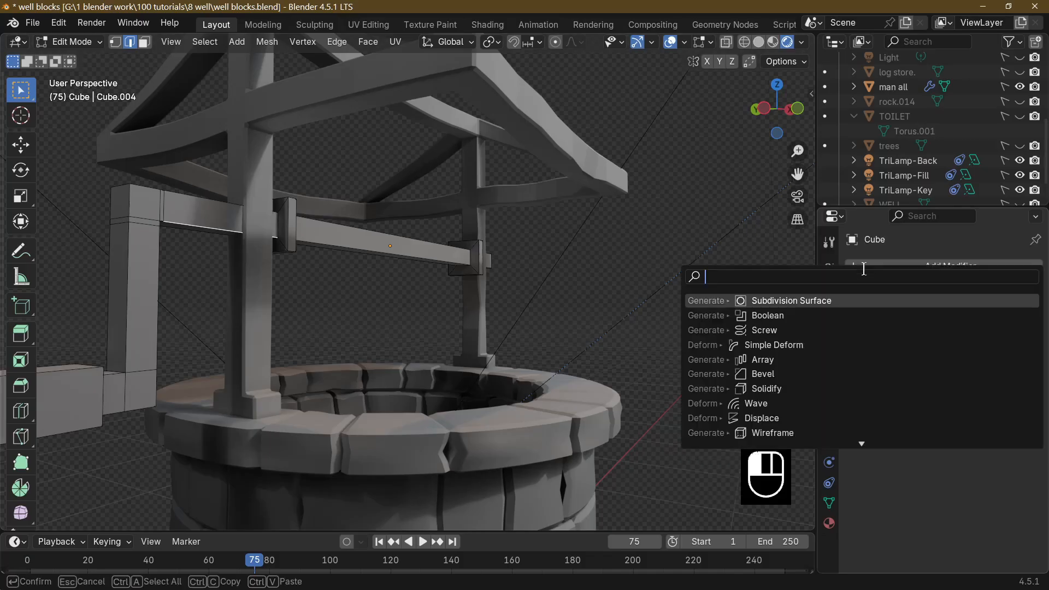
click(825, 300)
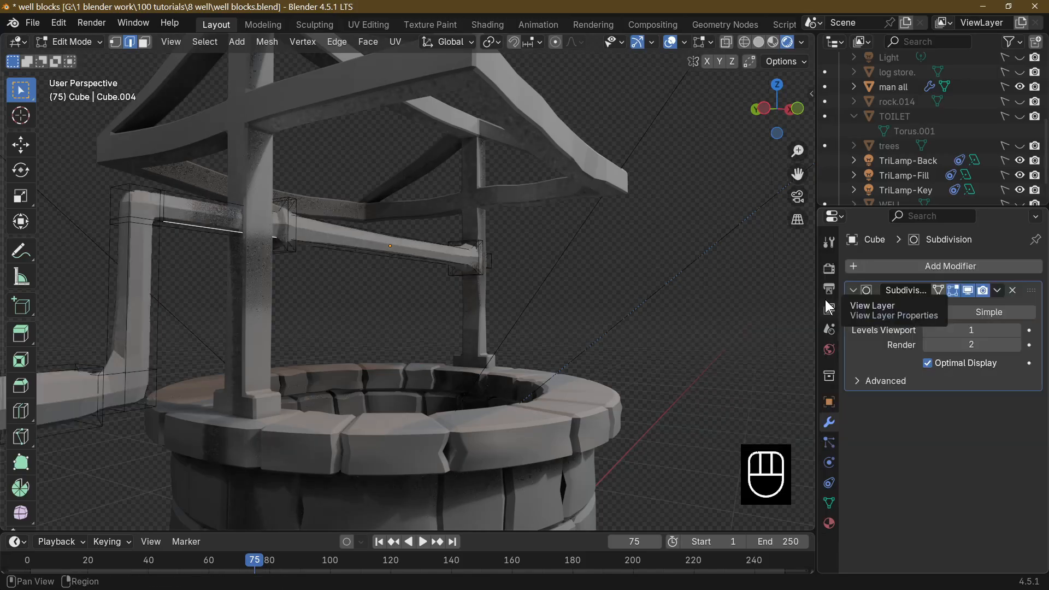
scroll(471, 302, down, 2)
middle_drag(470, 302, 432, 320)
middle_drag(335, 295, 335, 275)
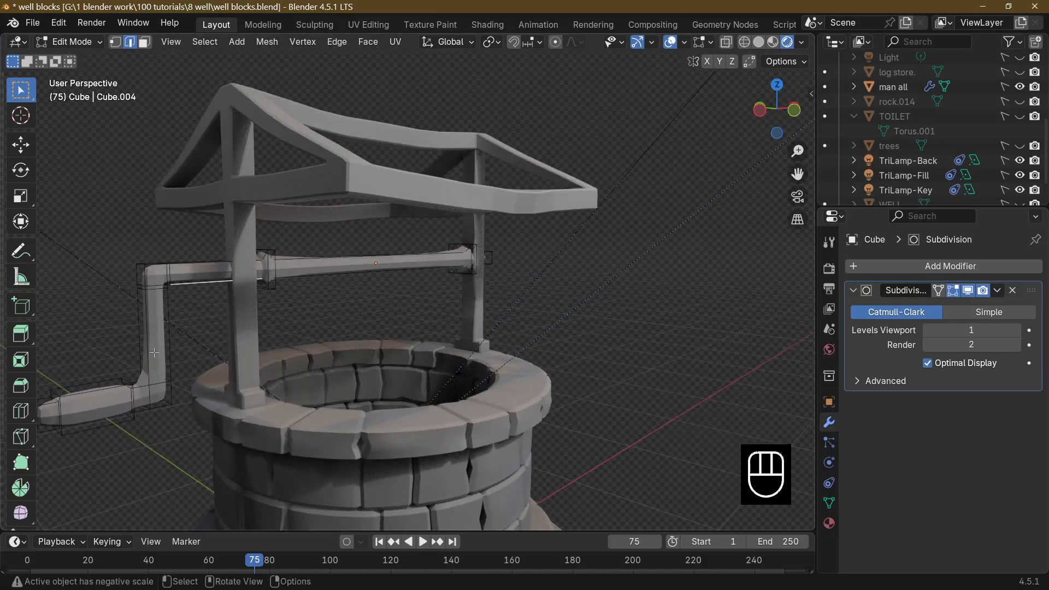
Apply smooth shading to the crossbeam and crank in Object Mode.
right_click(155, 282)
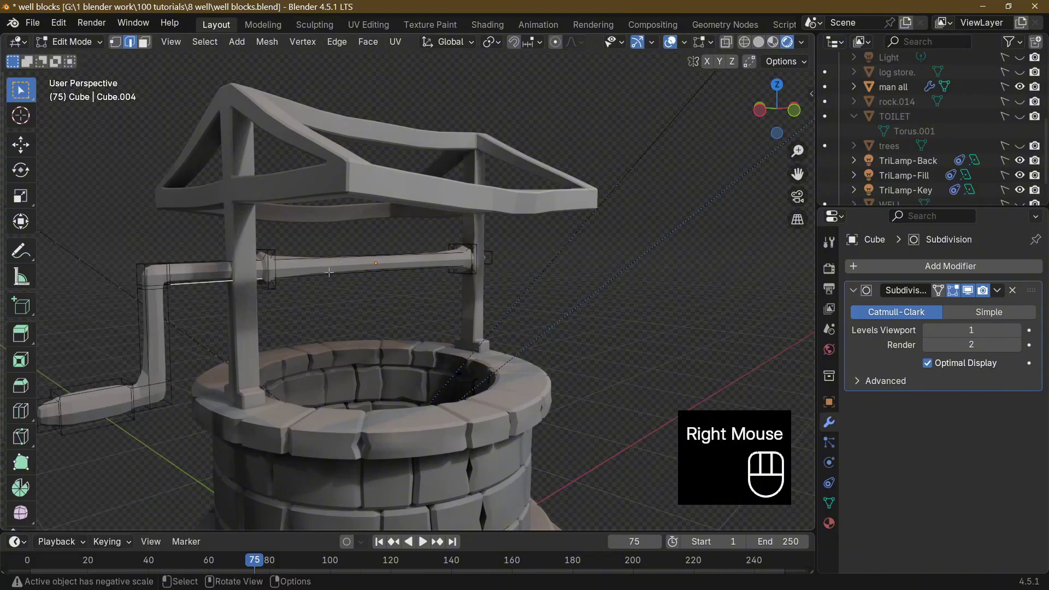
key(Tab)
right_click(327, 271)
click(326, 270)
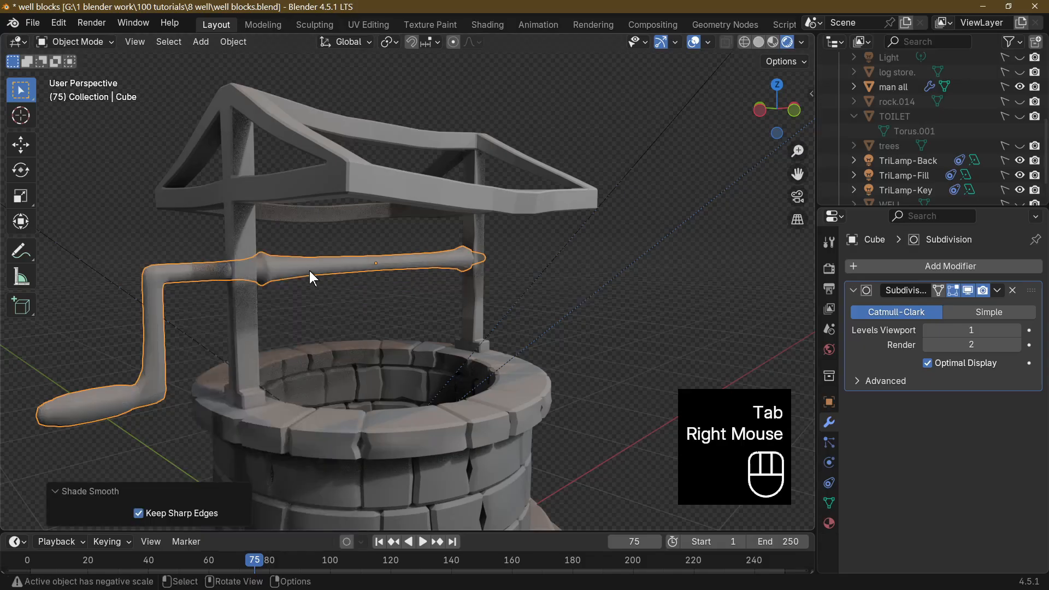
key(Tab)
key(Tab)
Add a loop cut to the crossbeam right beside the collar opposite the crank, with a slide factor of -0.960.
middle_drag(136, 392, 93, 332)
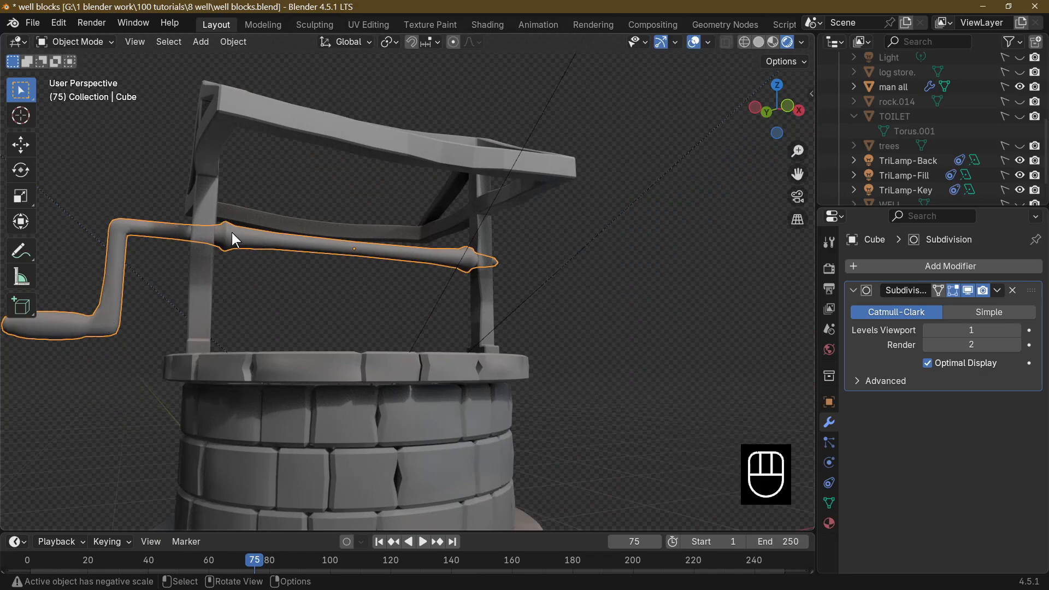
middle_drag(268, 242, 144, 277)
scroll(233, 287, up, 3)
key(Tab)
click(453, 225)
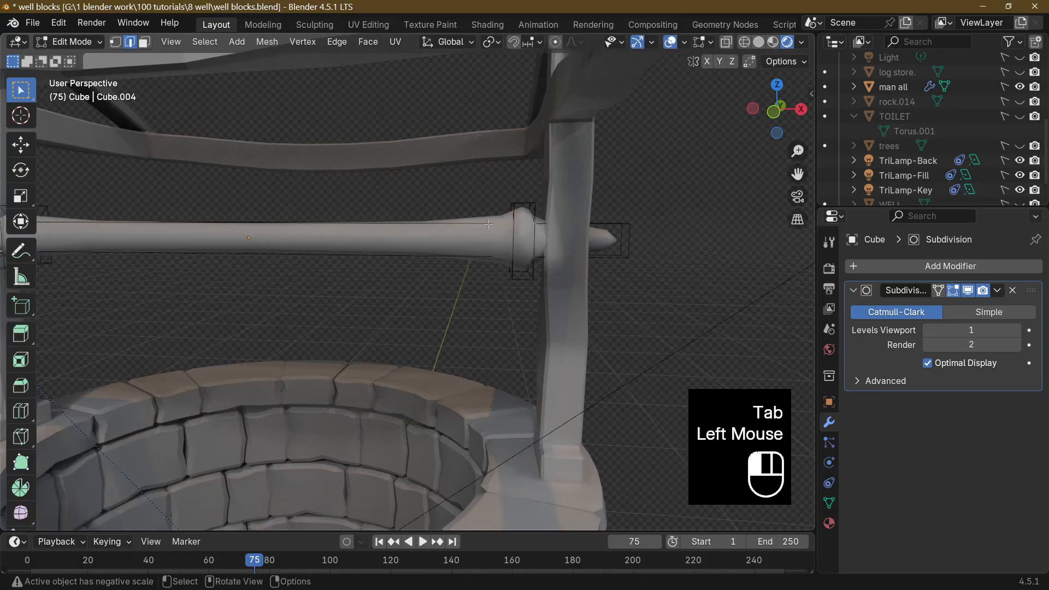
key(ctrl+r)
click(454, 235)
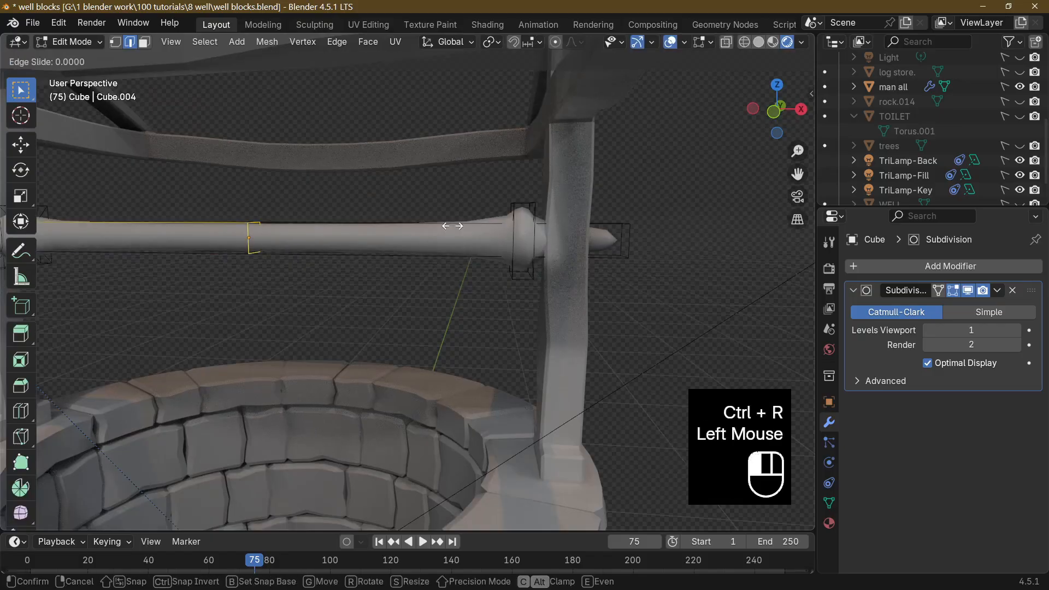
click(688, 218)
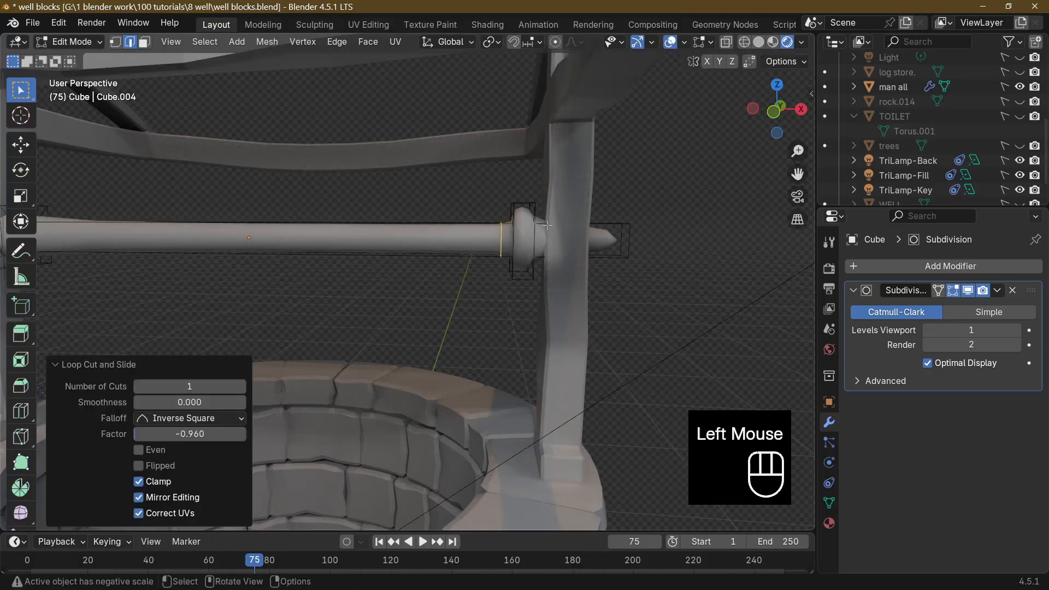
Add two loop cuts to the beam stub beyond that collar, one near its outer end and one near the collar at factor 0.825.
click(579, 224)
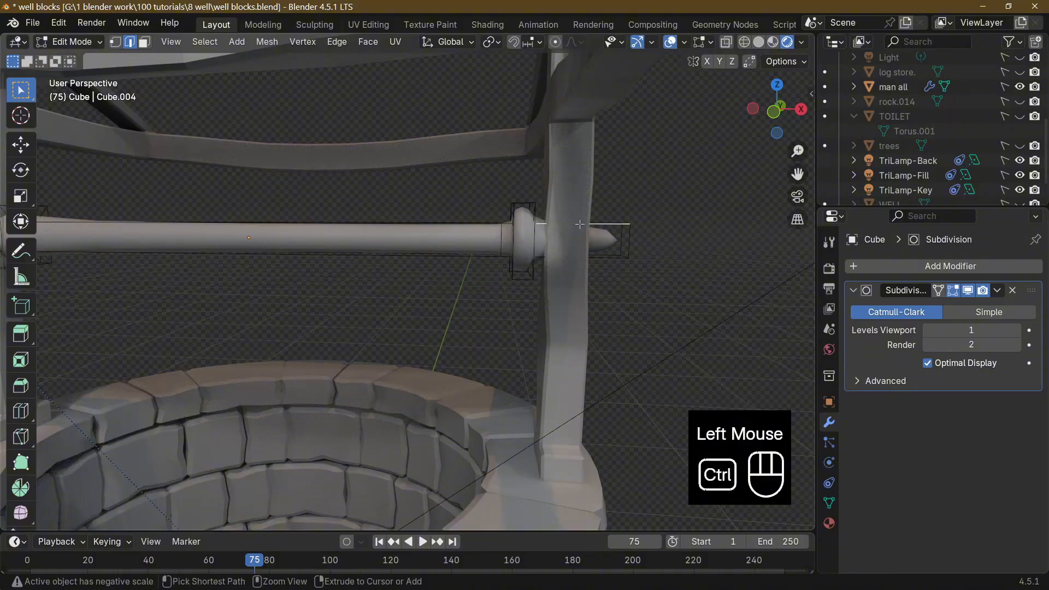
key(ctrl+r)
click(582, 225)
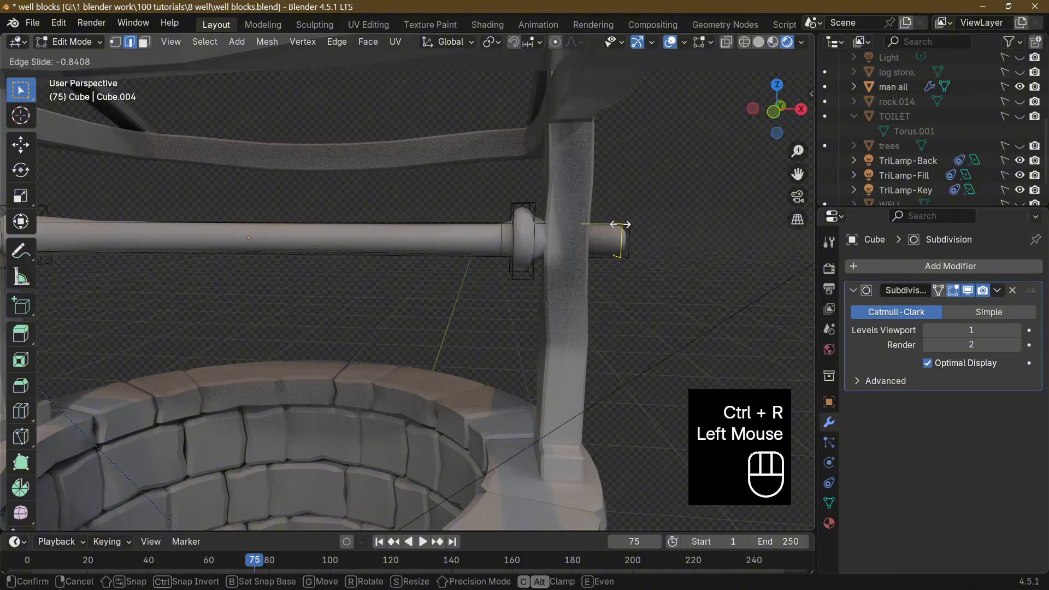
click(612, 226)
click(586, 226)
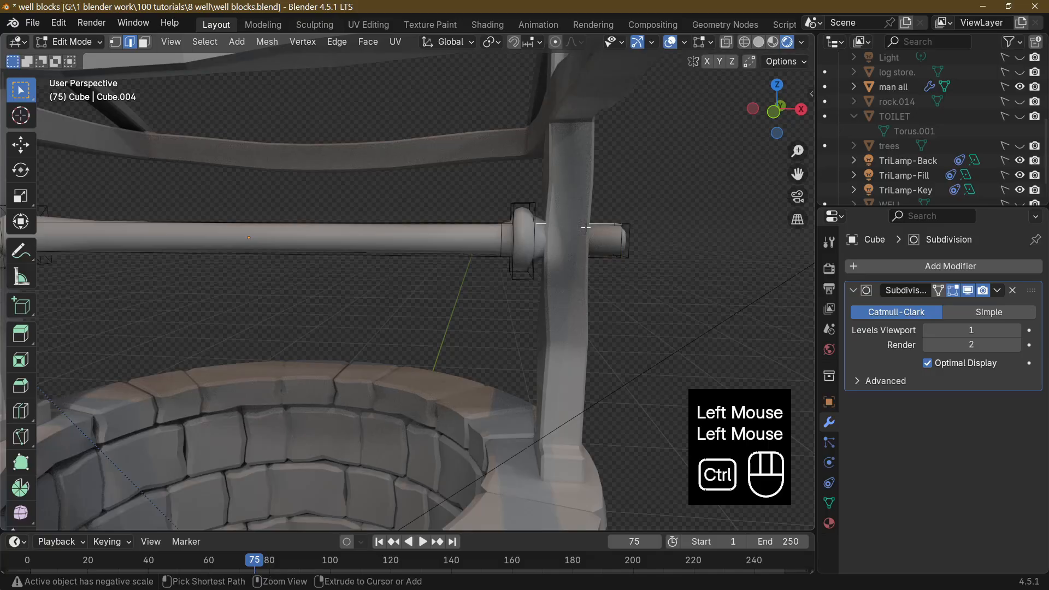
key(ctrl+r)
click(586, 226)
click(565, 231)
Add a loop cut to the main beam between the collars, right beside the crank-side collar.
scroll(563, 233, down, 3)
middle_drag(547, 233, 489, 249)
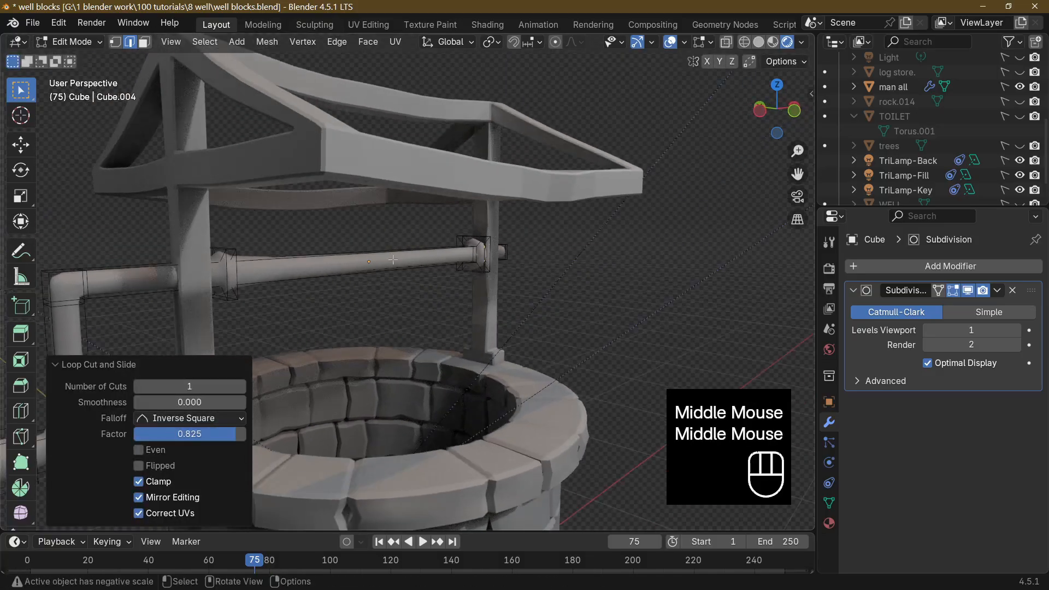
click(274, 266)
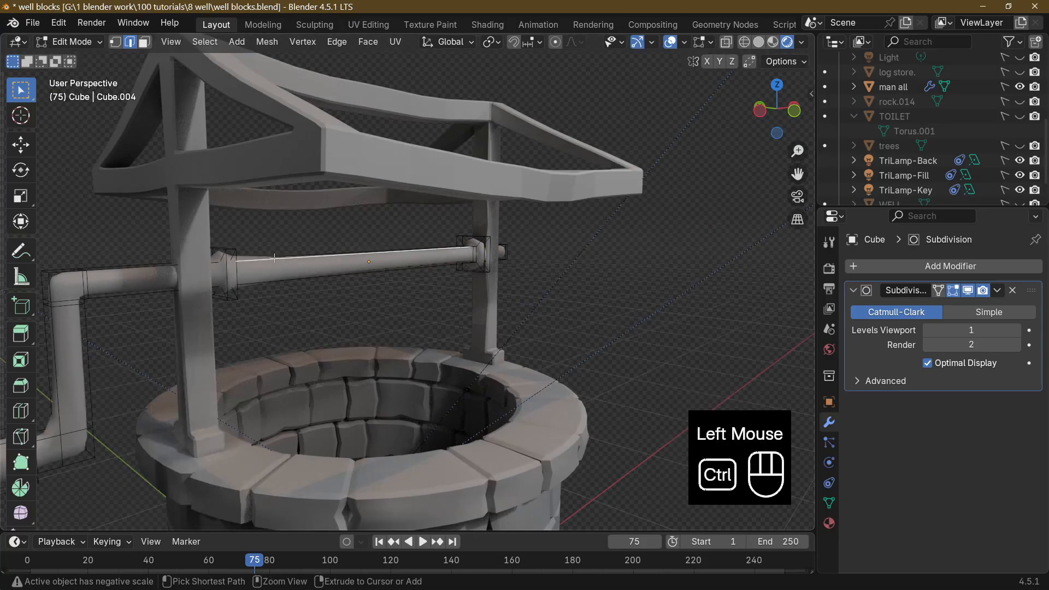
key(ctrl+r)
click(272, 260)
click(147, 259)
Add a loop cut to the beam section between the crank-side collar and crank arm, beside the collar at factor -0.893.
middle_drag(148, 257, 115, 251)
click(91, 253)
key(ctrl+r)
click(88, 256)
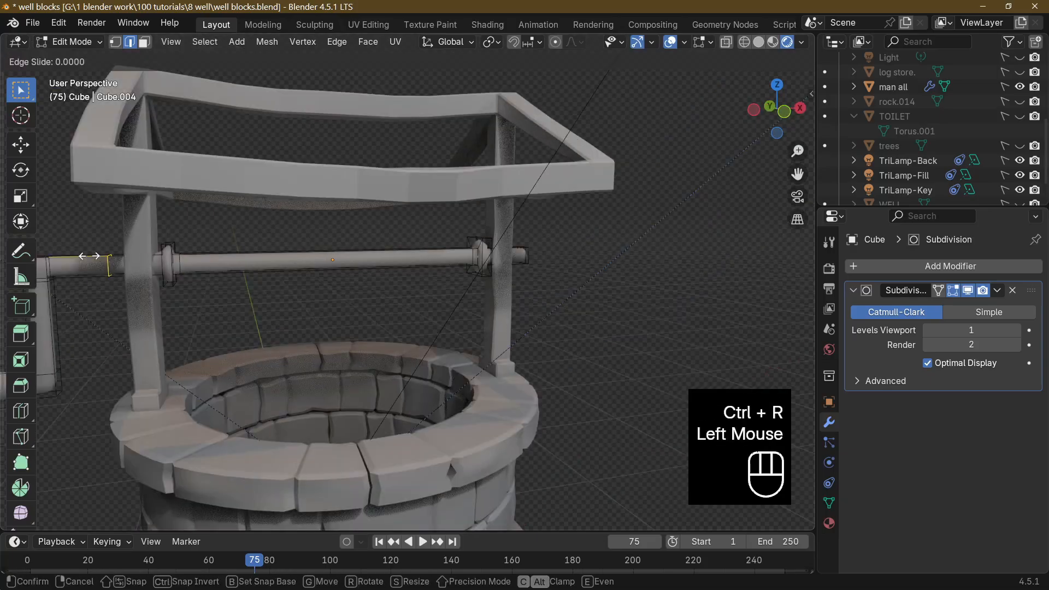
click(140, 259)
scroll(140, 259, down, 5)
middle_drag(314, 269, 324, 272)
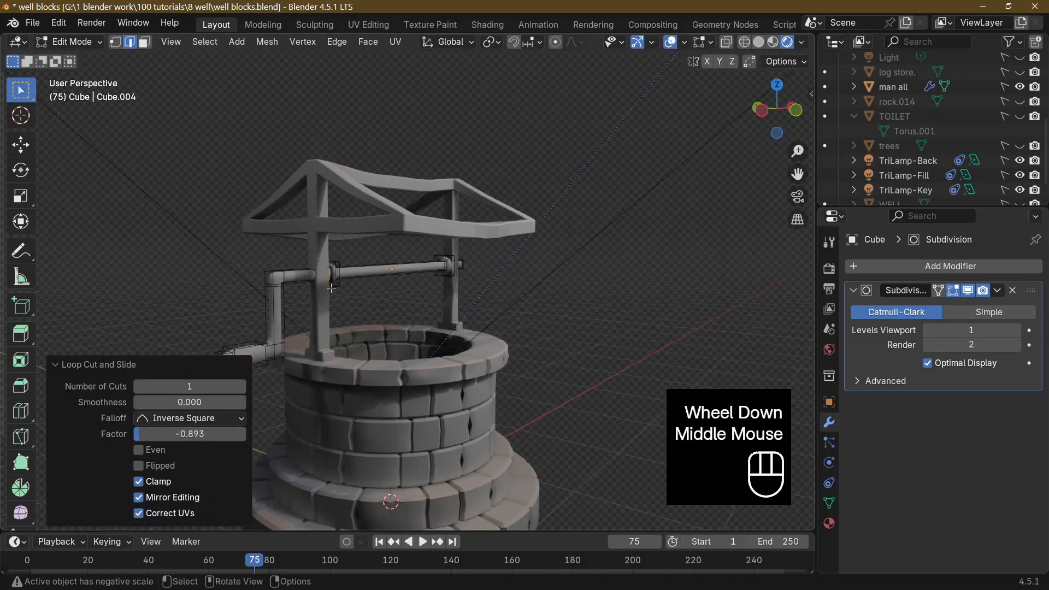
Add a loop cut to the short stub between crank arm and handle, near the arm at factor 0.790.
shift+middle_drag(347, 311, 369, 240)
scroll(369, 241, up, 4)
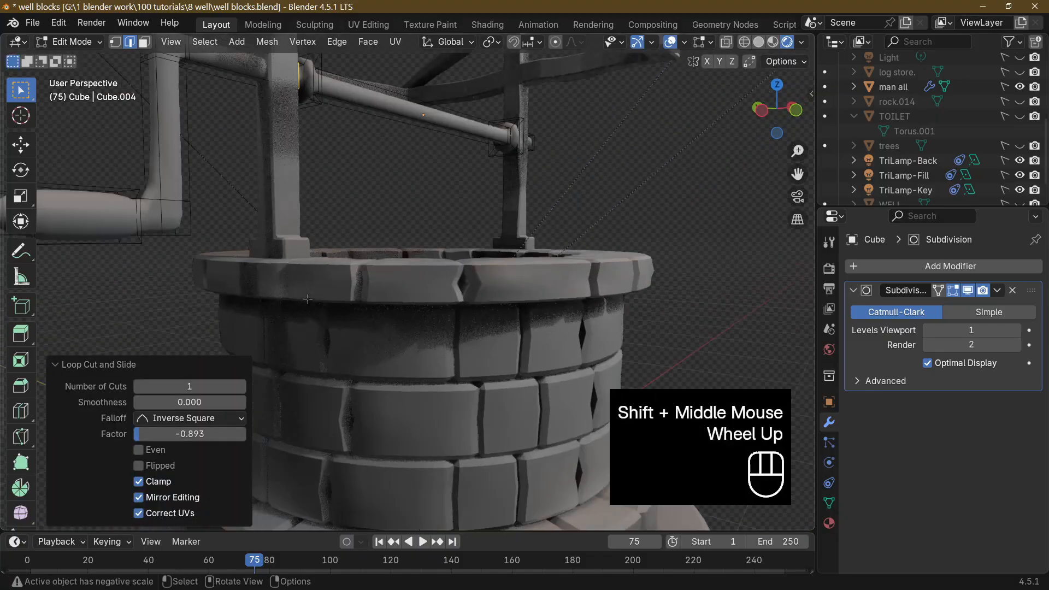
middle_drag(118, 221, 111, 226)
click(112, 224)
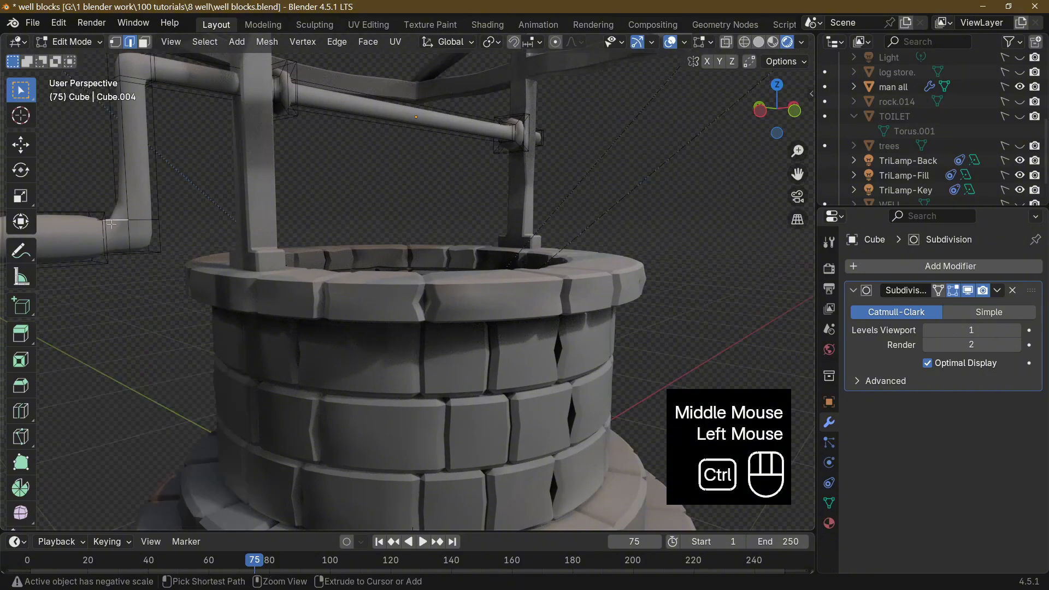
key(ctrl+r)
click(112, 224)
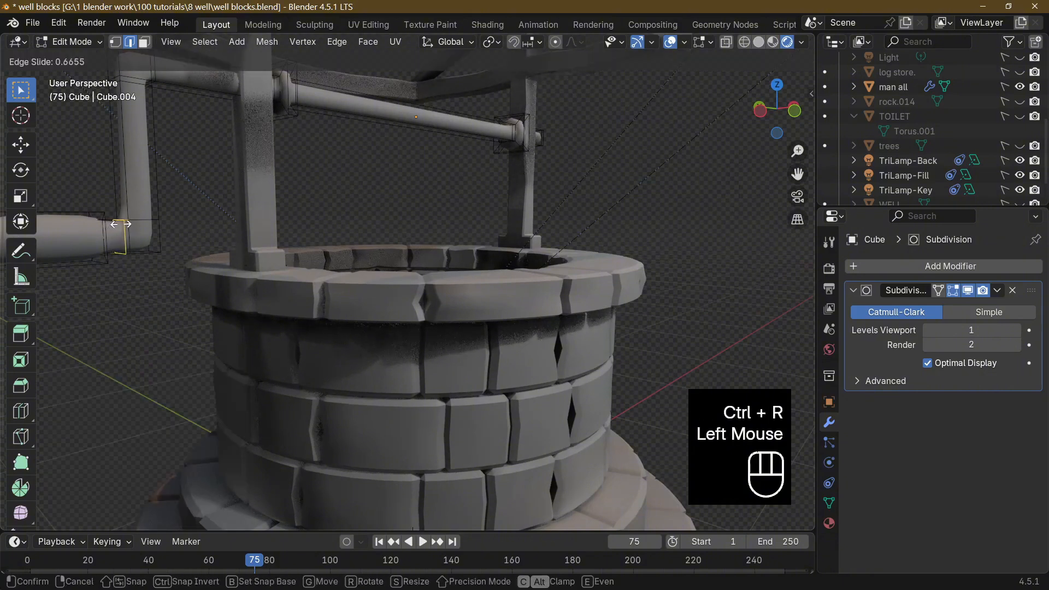
click(121, 224)
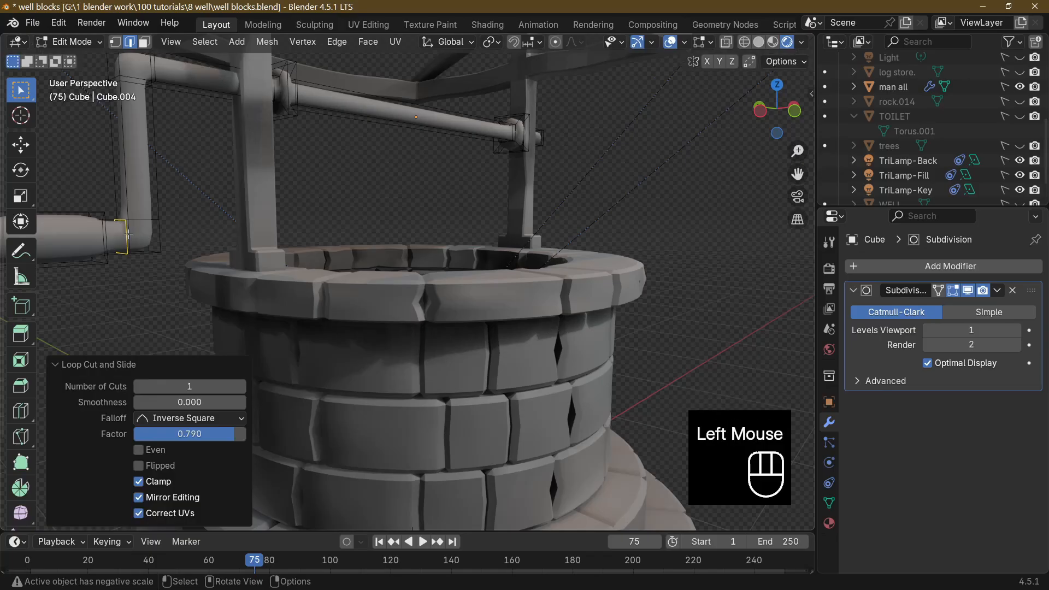
Add a second loop cut to the short stub, slid toward the thick handle grip.
click(107, 222)
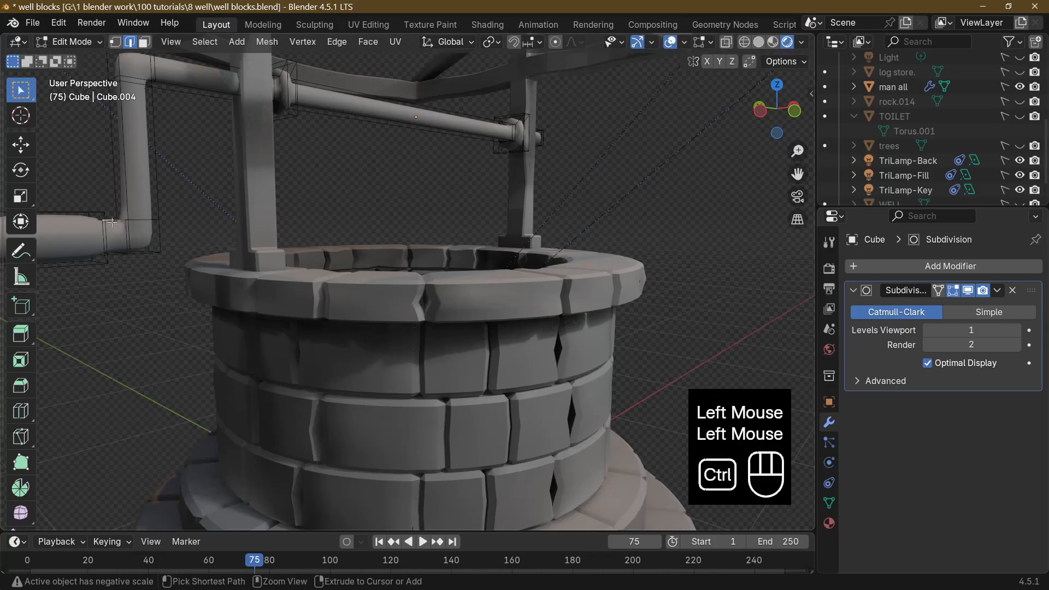
key(ctrl+r)
click(112, 223)
click(104, 226)
Add a loop cut around the small tip section at the handle's outer end.
scroll(257, 261, up, 1)
middle_drag(263, 263, 278, 289)
click(196, 301)
key(ctrl+r)
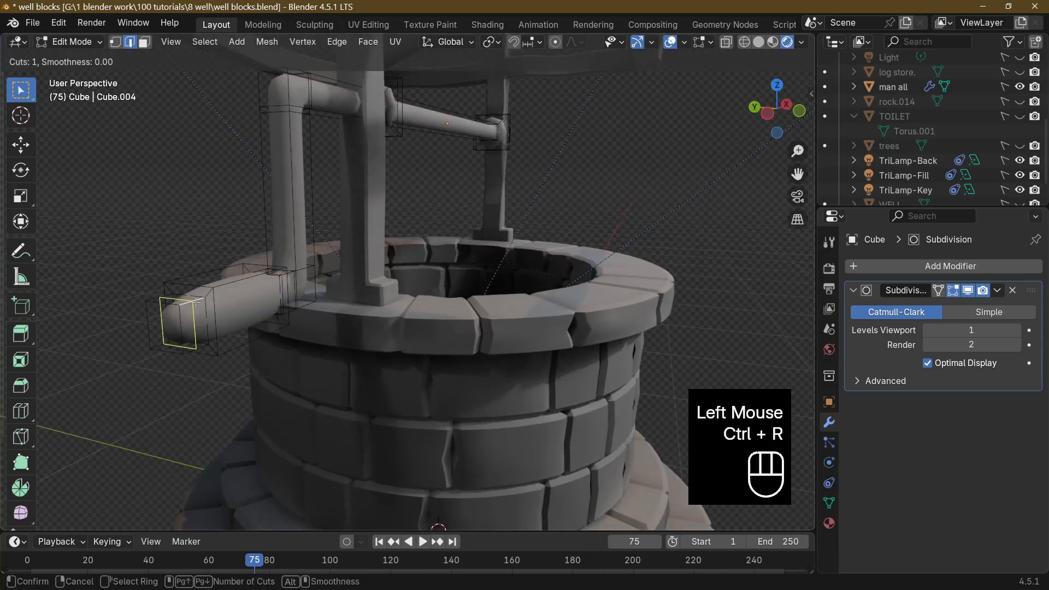
click(197, 301)
click(197, 301)
Return to Object Mode and set the crossbeam's Subdivision viewport level to 2.
key(Tab)
middle_drag(198, 301, 351, 321)
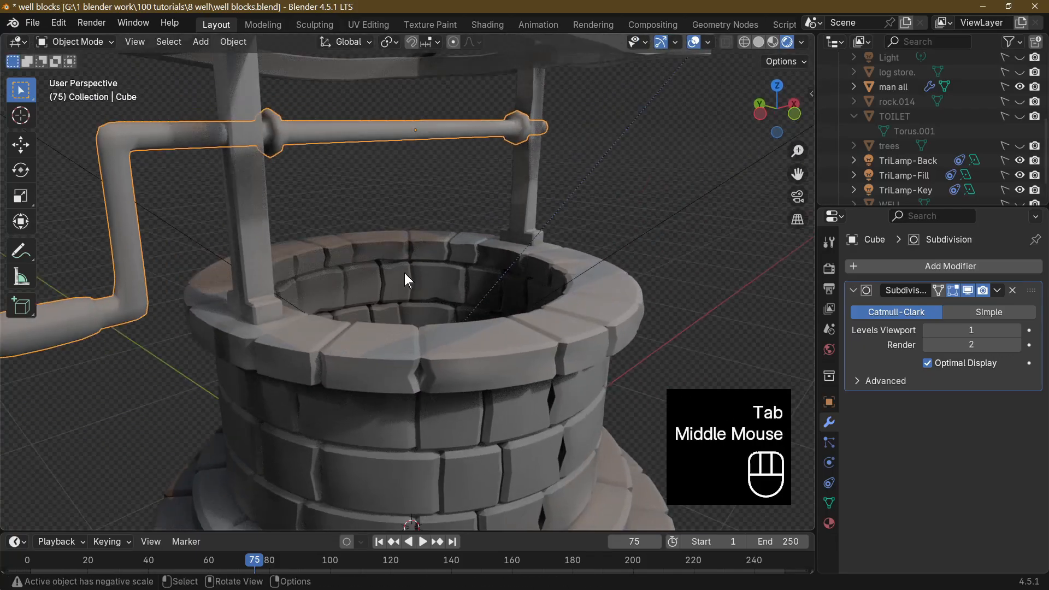
click(1016, 331)
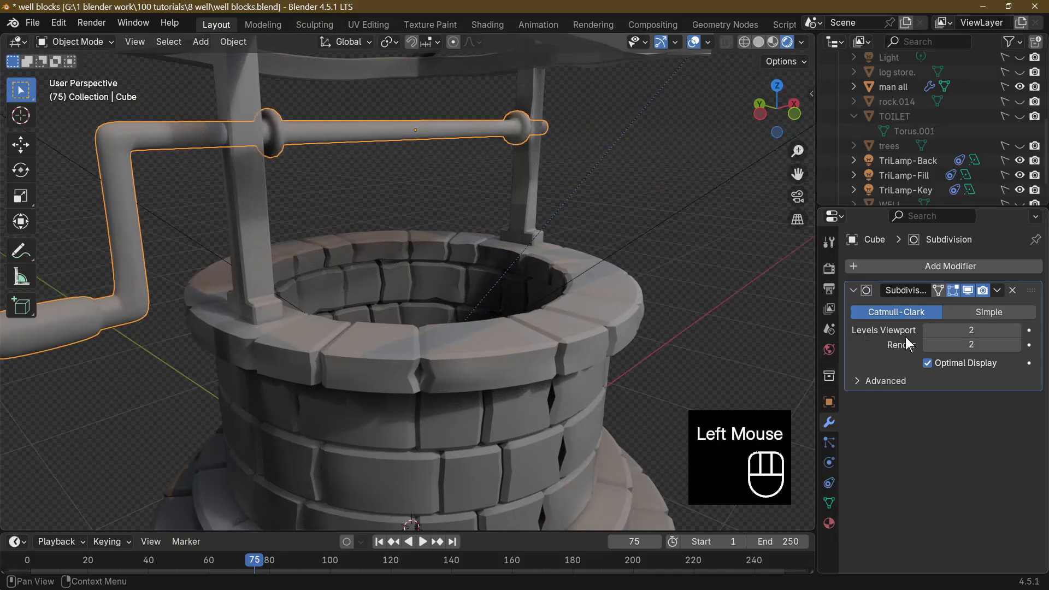
middle_drag(464, 277, 445, 232)
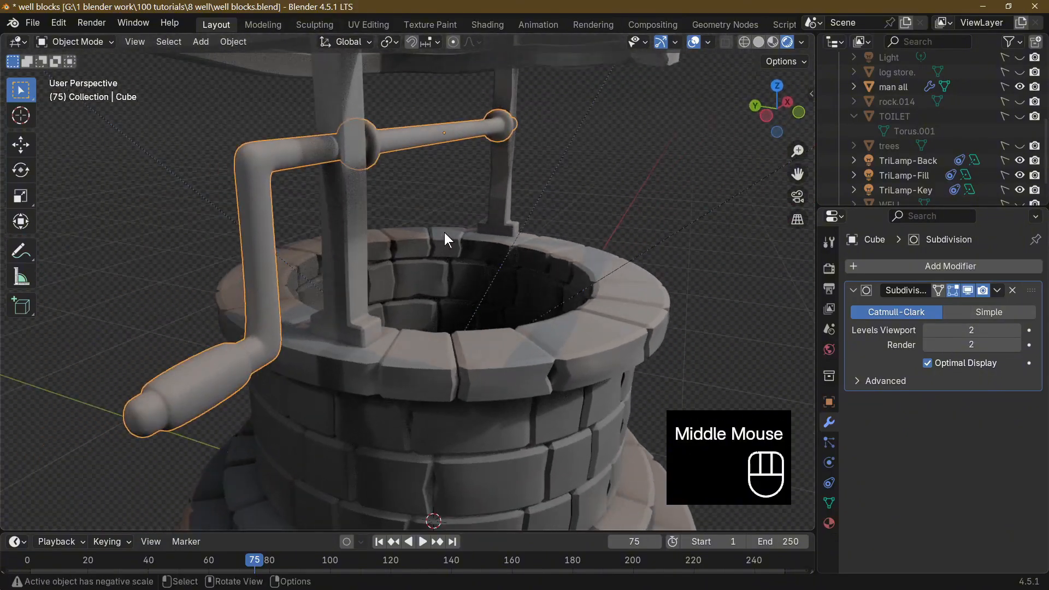
Add a new cube mesh to the scene at the world origin.
middle_drag(293, 256, 216, 277)
scroll(338, 314, down, 5)
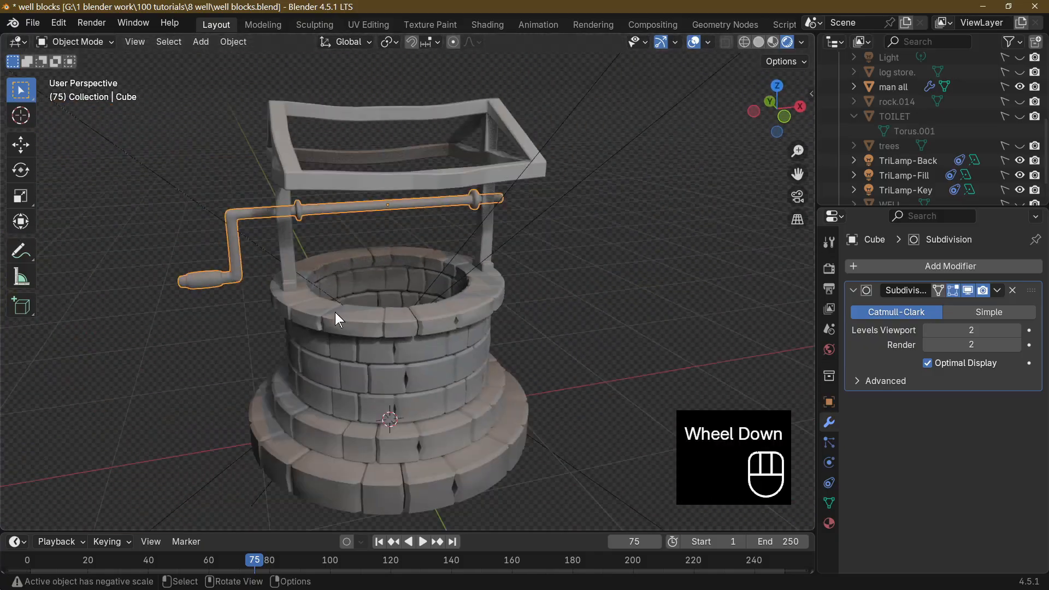
middle_drag(337, 314, 340, 169)
scroll(403, 326, up, 6)
middle_drag(423, 188, 345, 158)
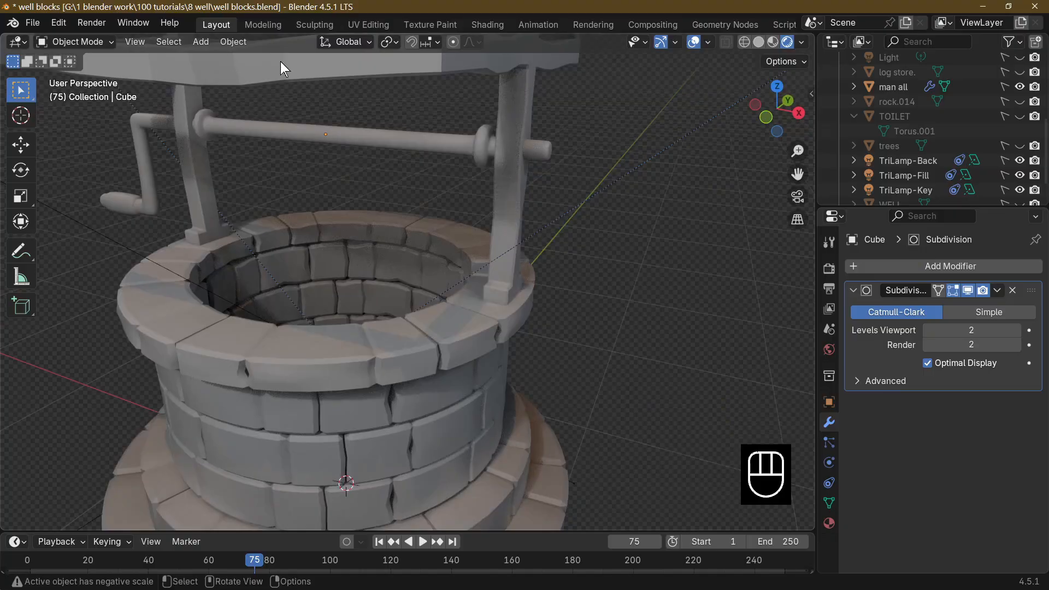
middle_drag(459, 222, 273, 164)
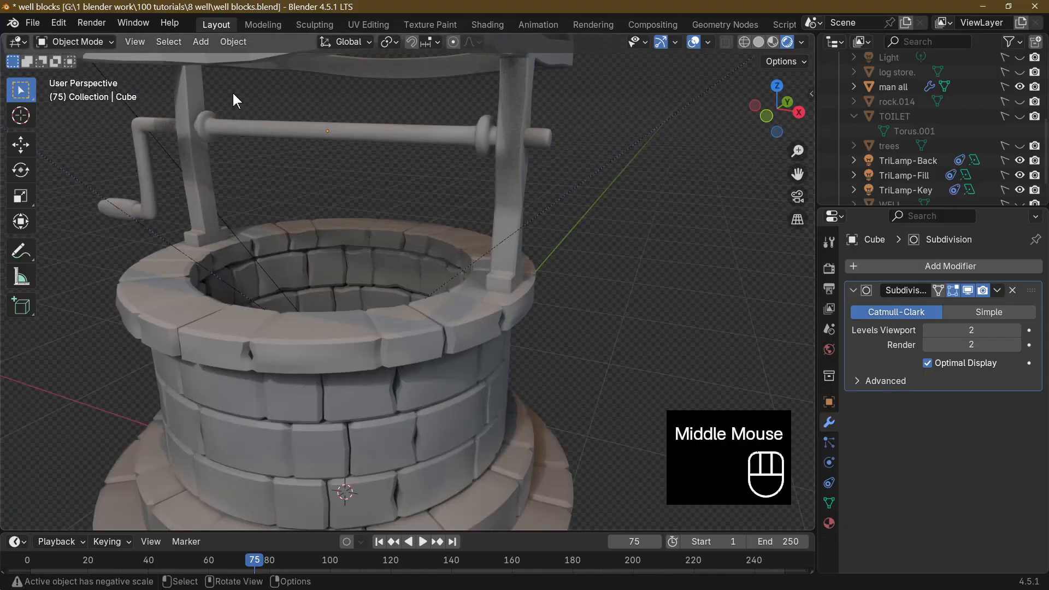
click(200, 41)
mouse_move(222, 60)
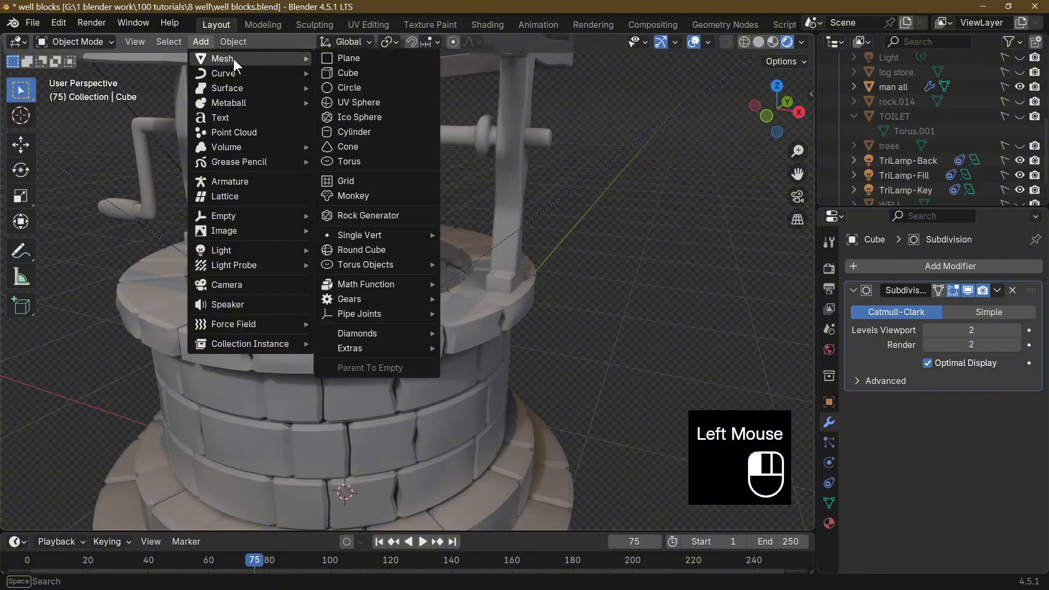
click(335, 73)
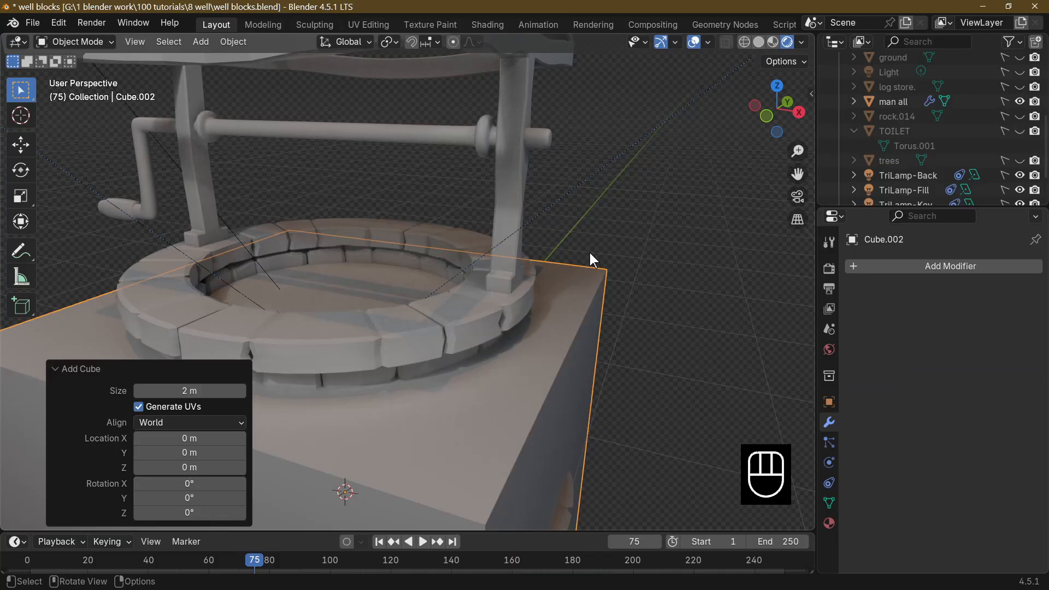
Move the cube up about 1.79 m along Z and switch the viewport to solid X-ray display.
key(g)
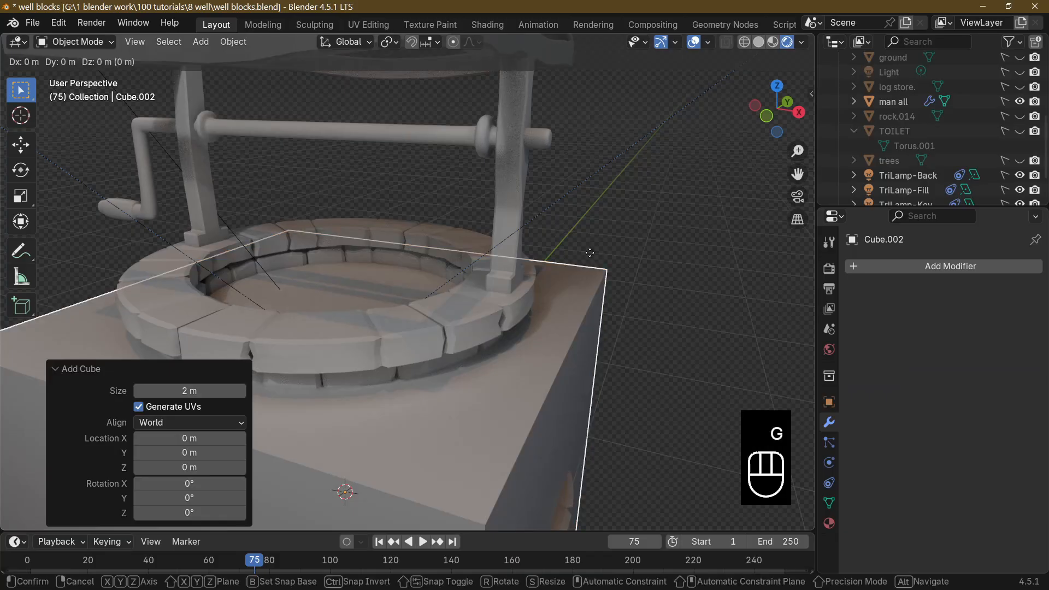
key(z)
click(731, 44)
scroll(593, 170, down, 4)
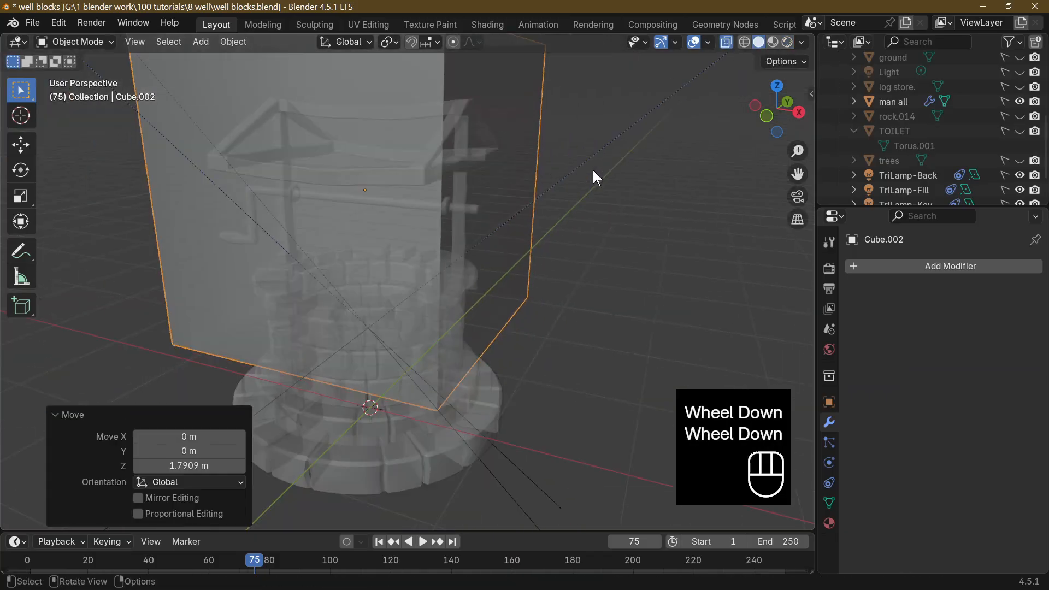
Scale the cube down uniformly to about 0.148.
key(s)
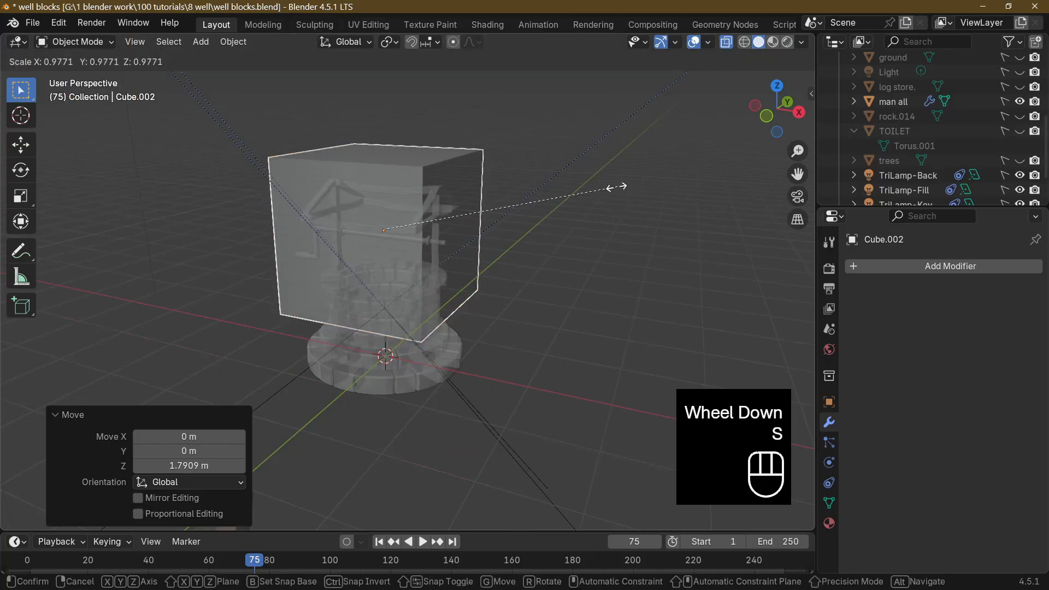
click(405, 202)
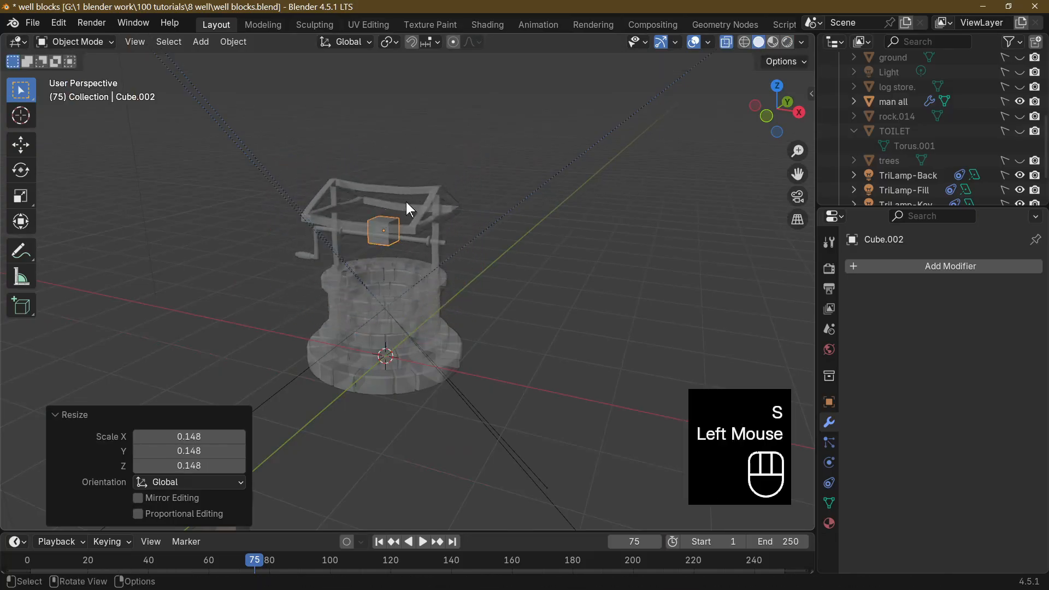
scroll(441, 291, up, 2)
middle_drag(407, 231, 448, 215)
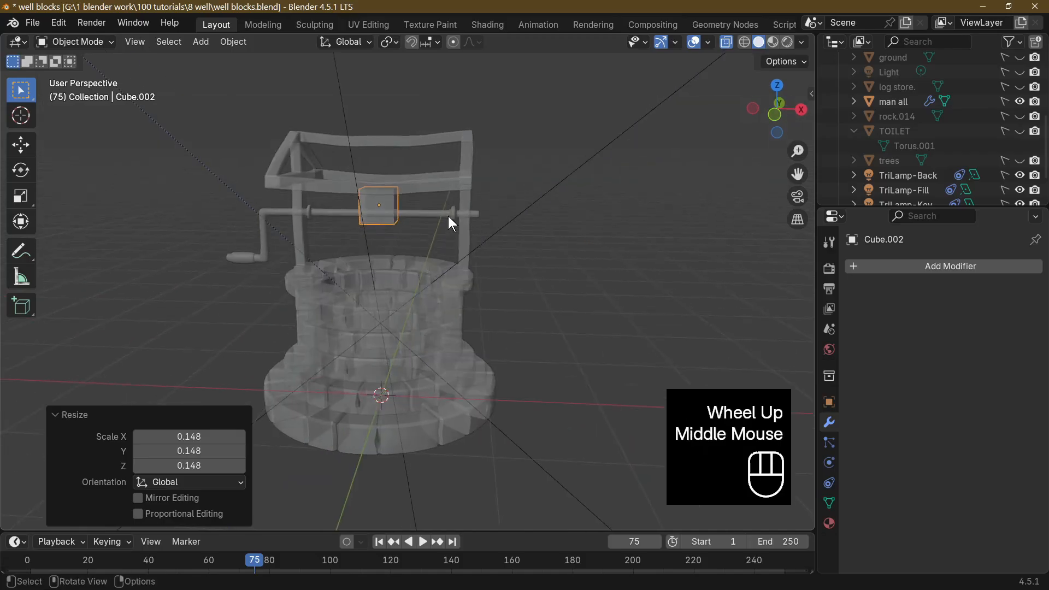
scroll(416, 228, up, 1)
scroll(417, 228, up, 2)
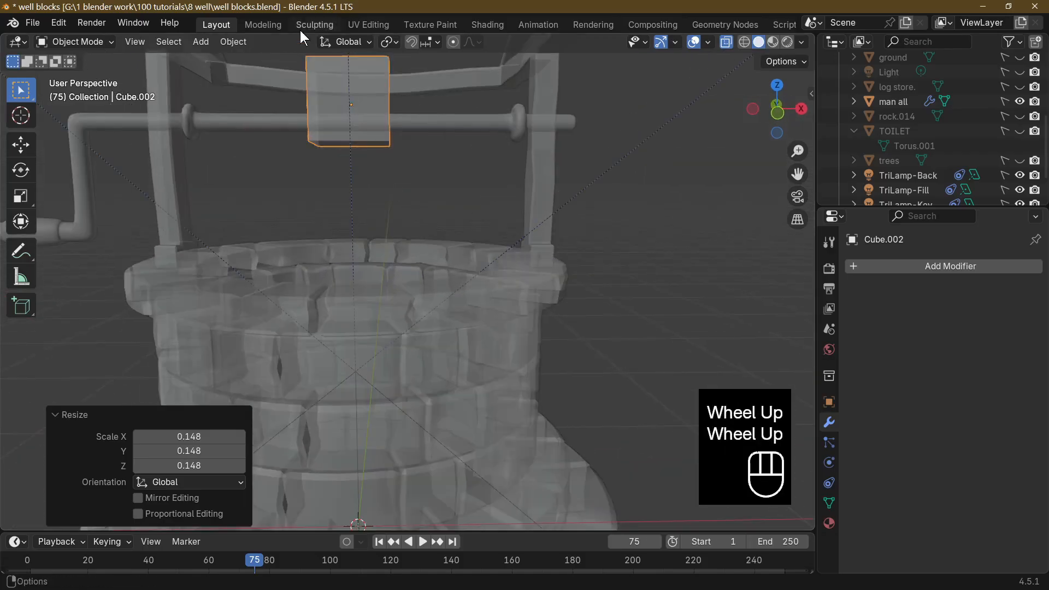
In front orthographic view, lower the cube about 0.129 m along Z so it straddles the underside of the crossbeam.
key(KP_1)
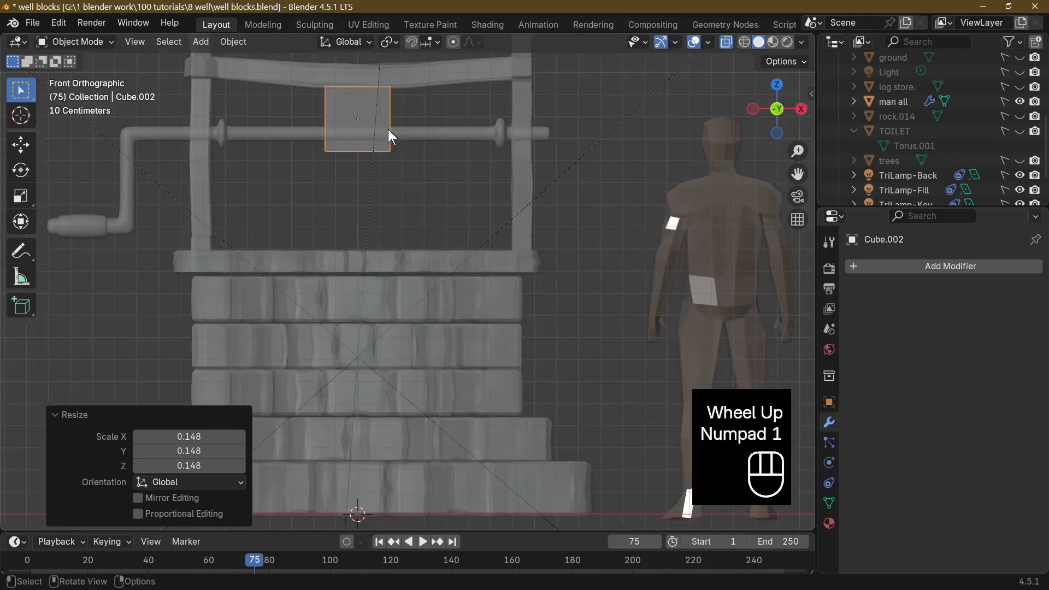
key(g)
key(z)
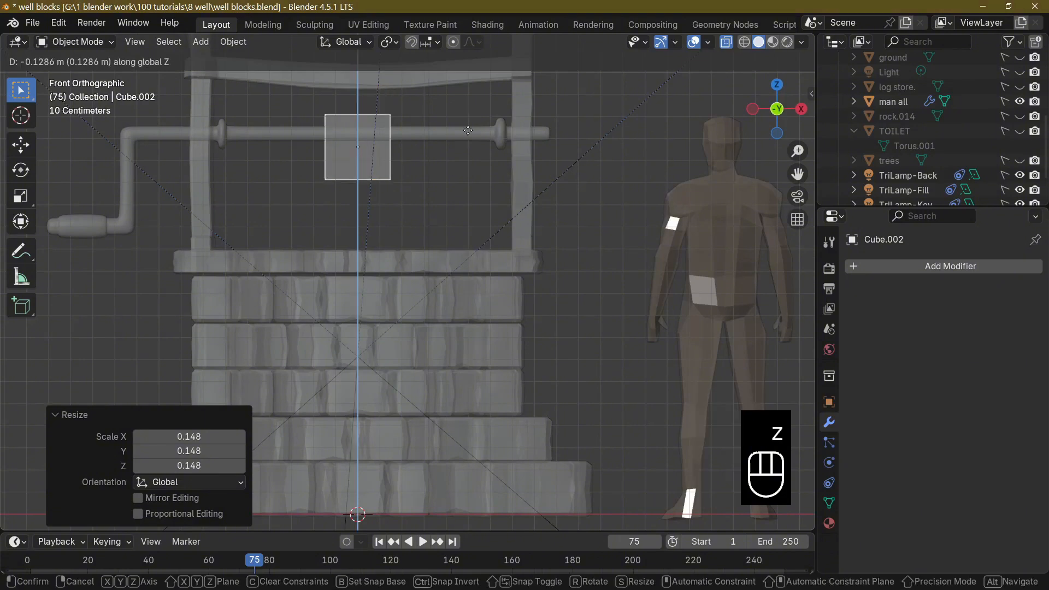
click(471, 155)
middle_drag(471, 155, 493, 206)
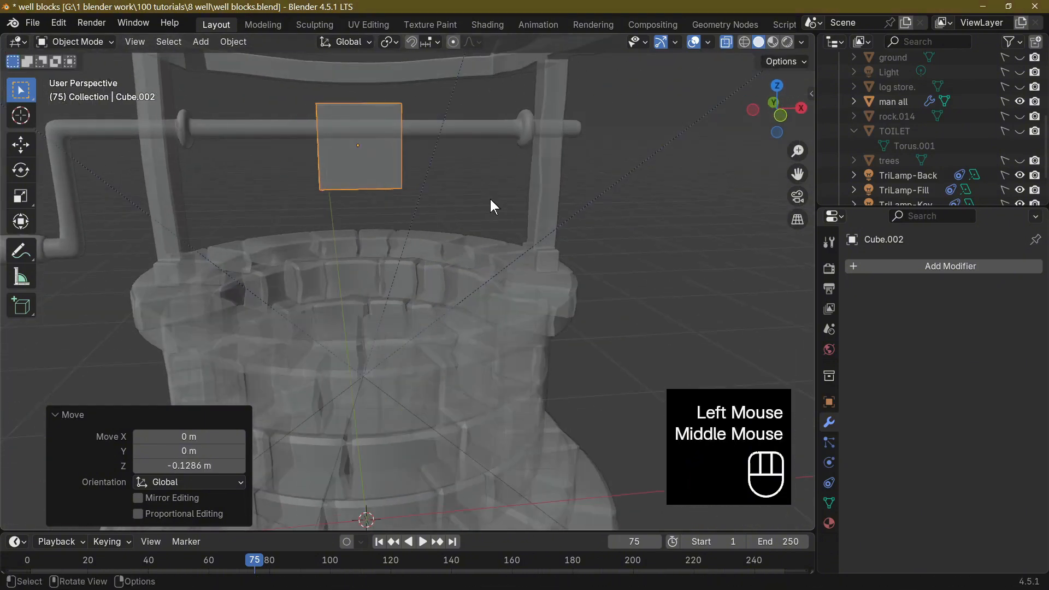
Move the cube about 0.327 m along negative X toward the crank-side collar.
key(g)
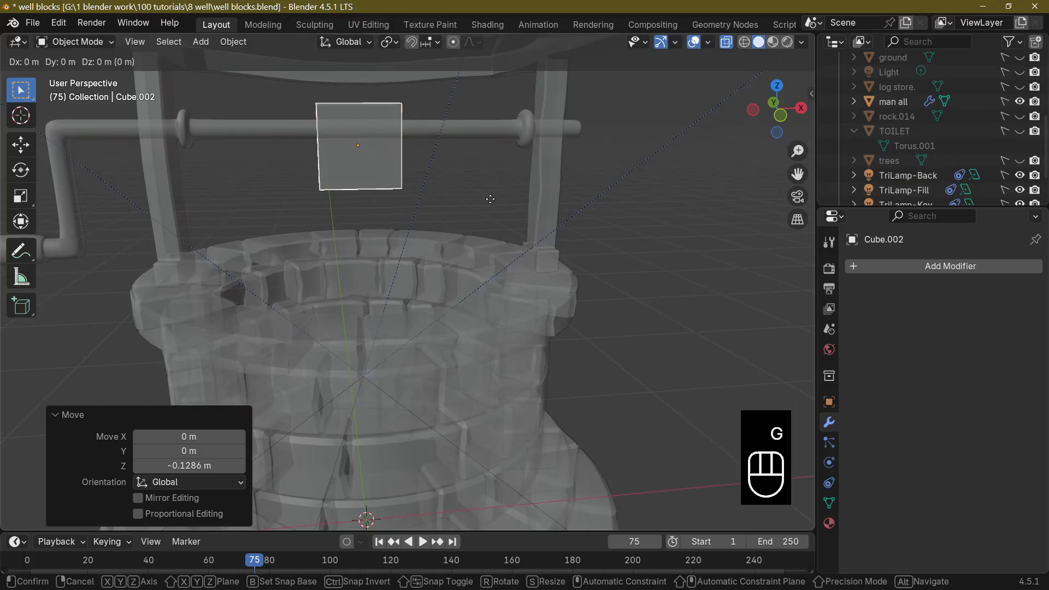
key(x)
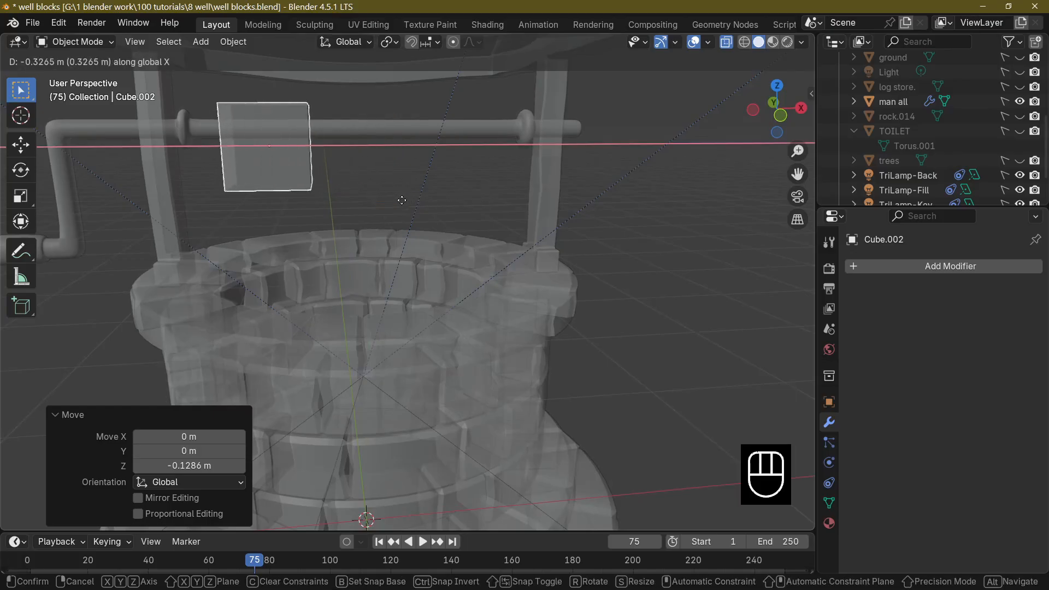
click(447, 209)
mouse_move(448, 209)
middle_down()
mouse_move(389, 212)
mouse_move(456, 215)
mouse_move(424, 235)
mouse_move(442, 227)
middle_up()
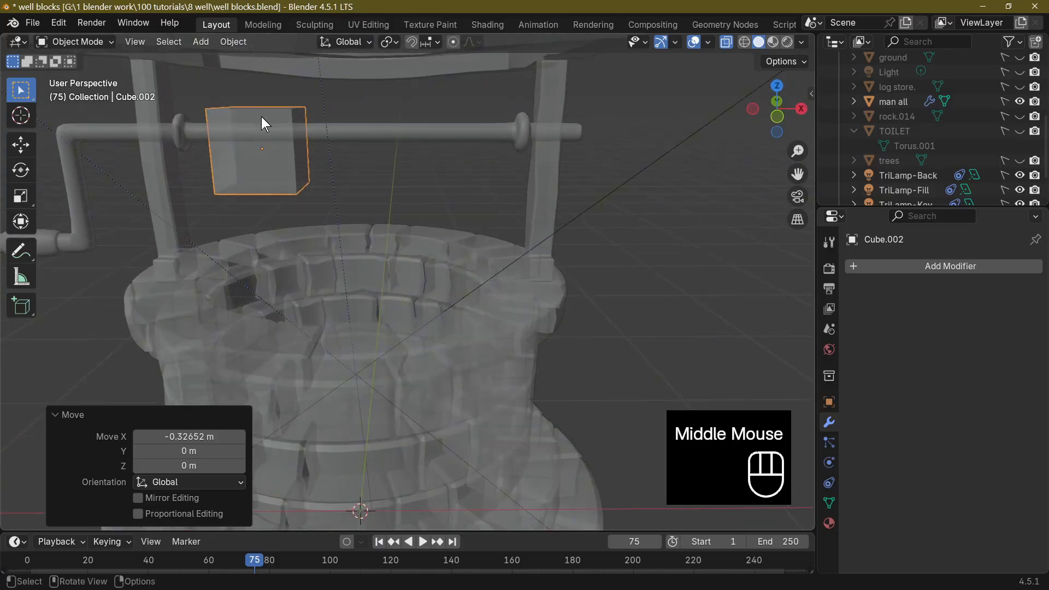
In Edit Mode with vertex selection, merge all the cube's vertices at center into a single vertex.
key(Tab)
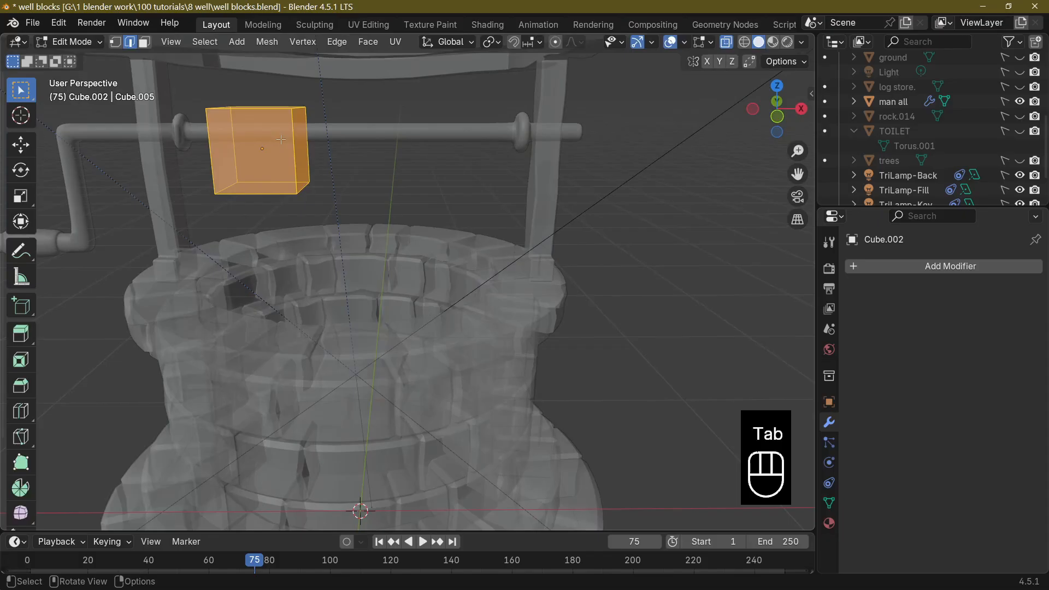
right_click(281, 139)
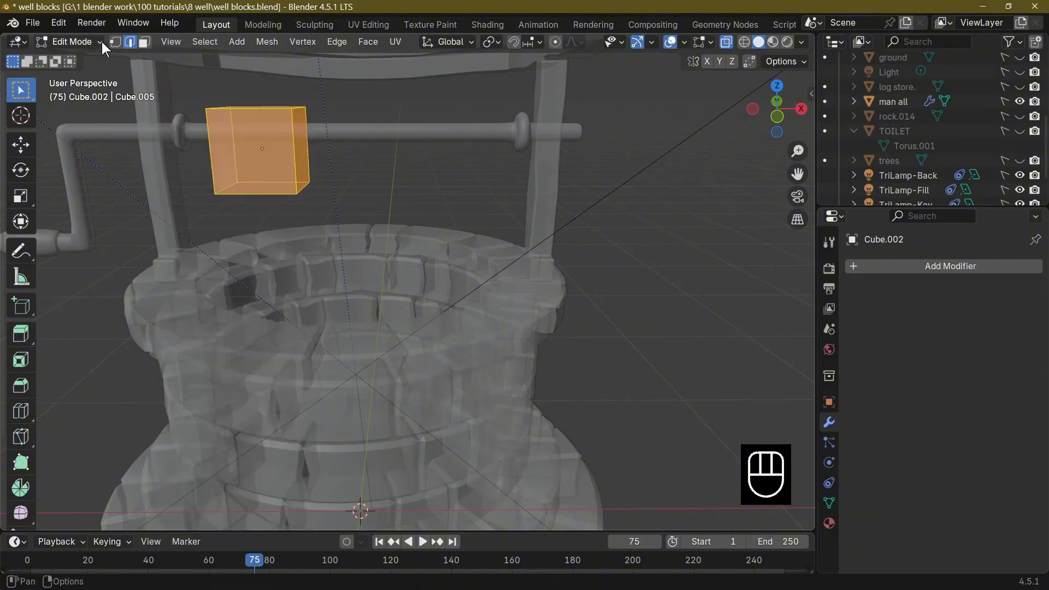
click(114, 41)
right_click(268, 146)
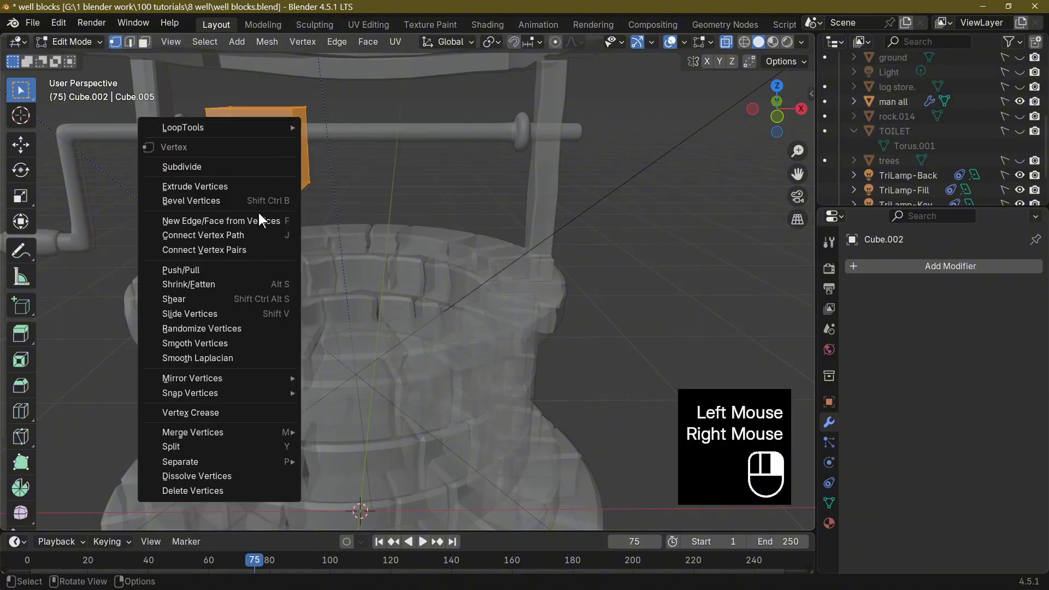
mouse_move(215, 432)
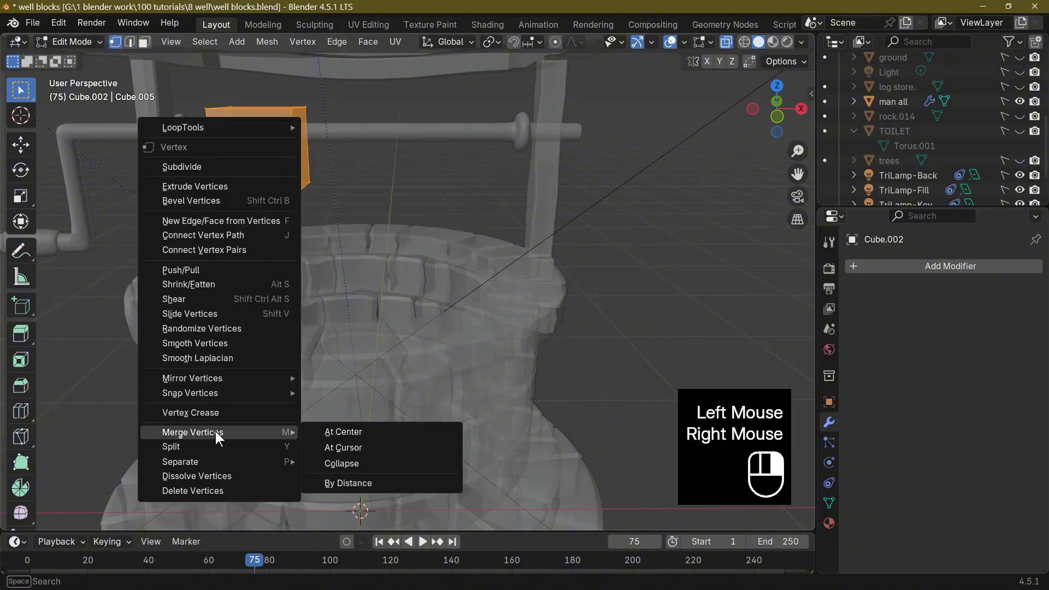
click(379, 432)
middle_drag(313, 181, 323, 166)
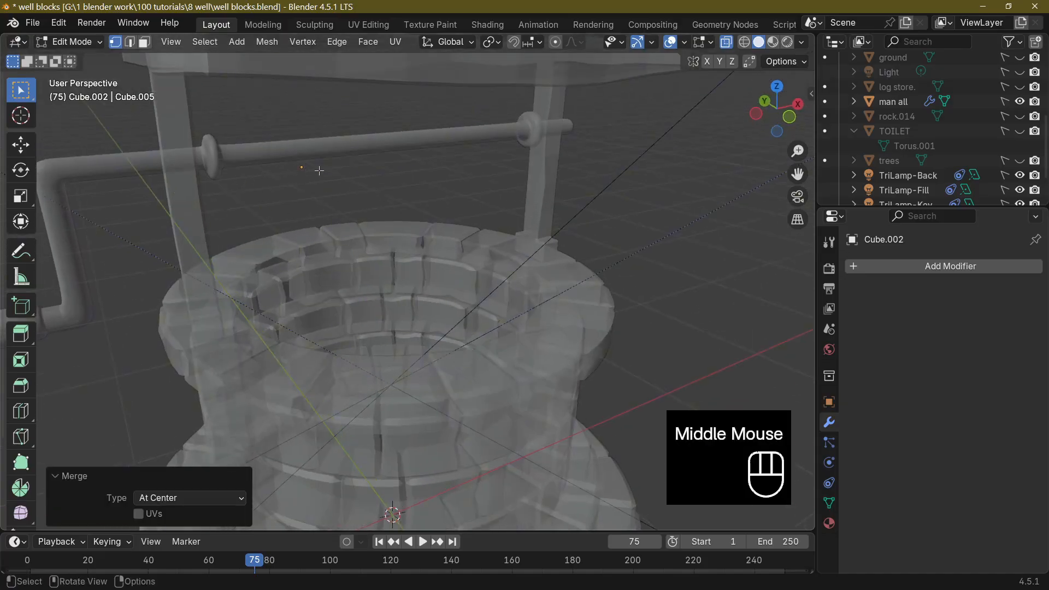
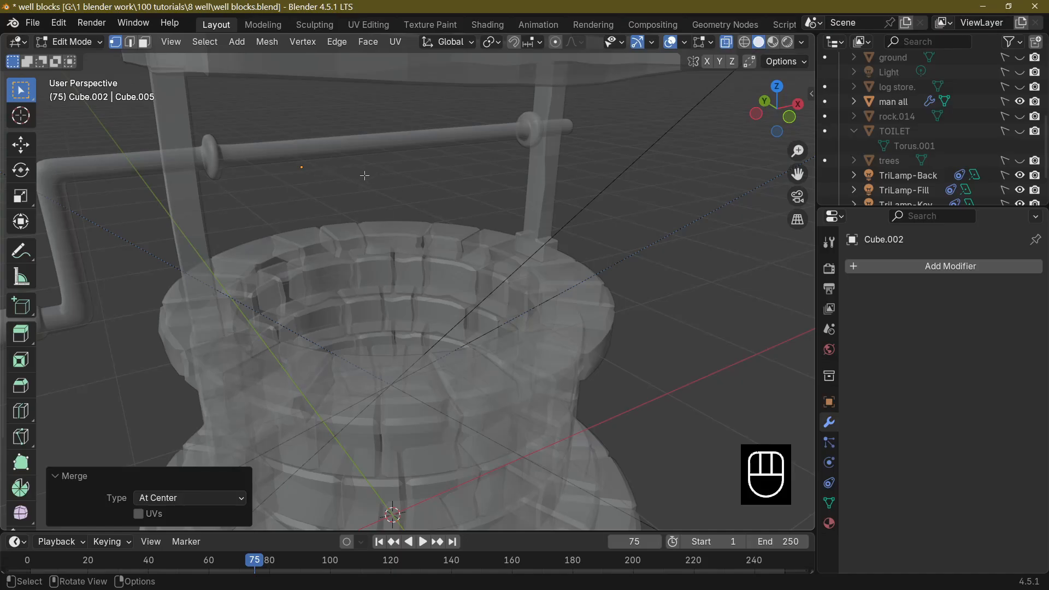
In front orthographic view, place the 3D cursor on the crossbeam directly above the single vertex.
middle_drag(719, 234, 605, 239)
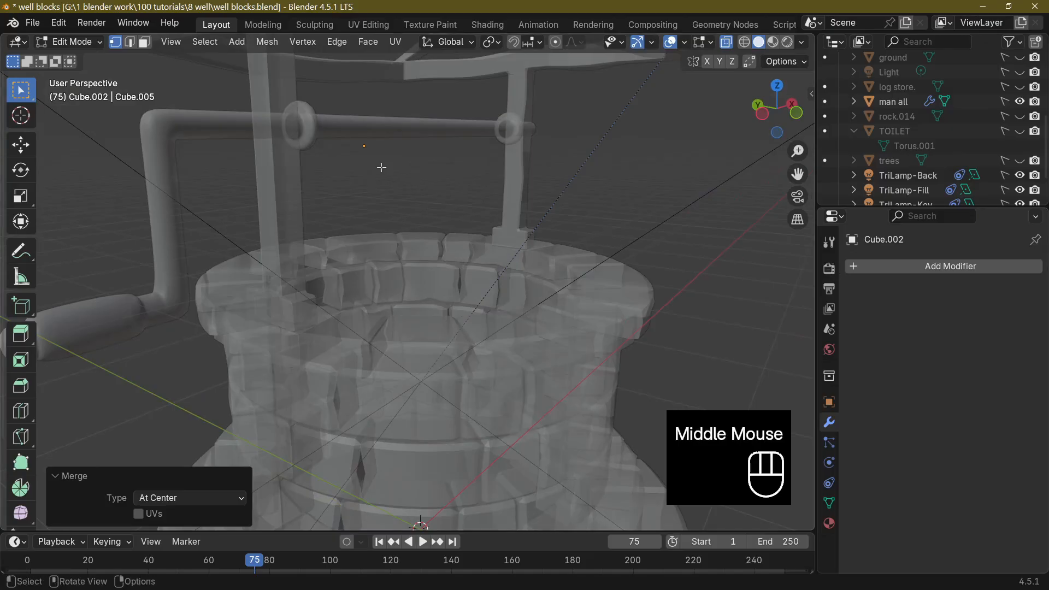
middle_drag(392, 168, 272, 148)
scroll(390, 204, up, 2)
key(KP_1)
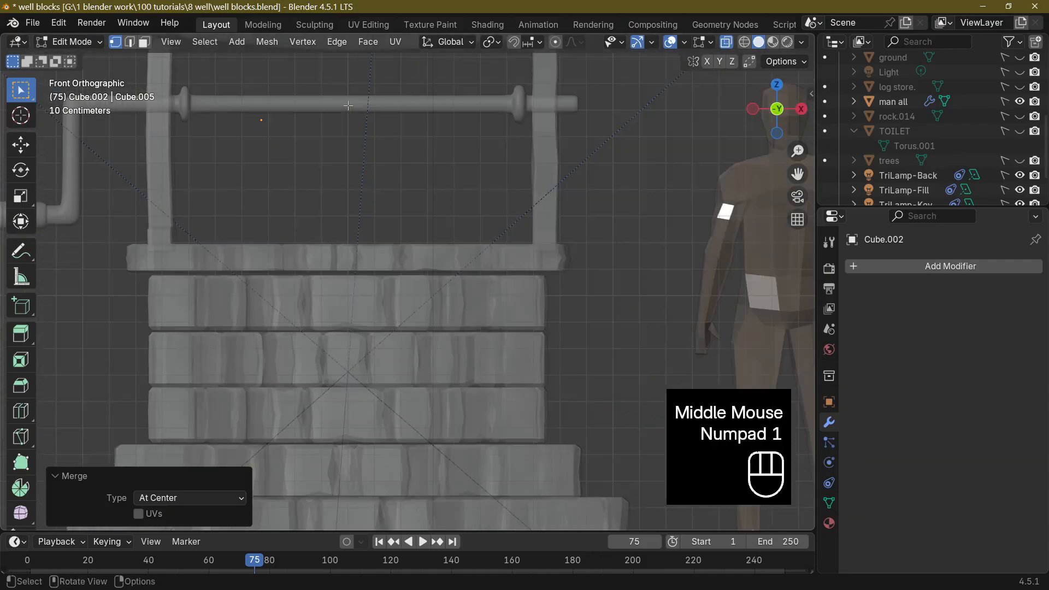
key(shift)
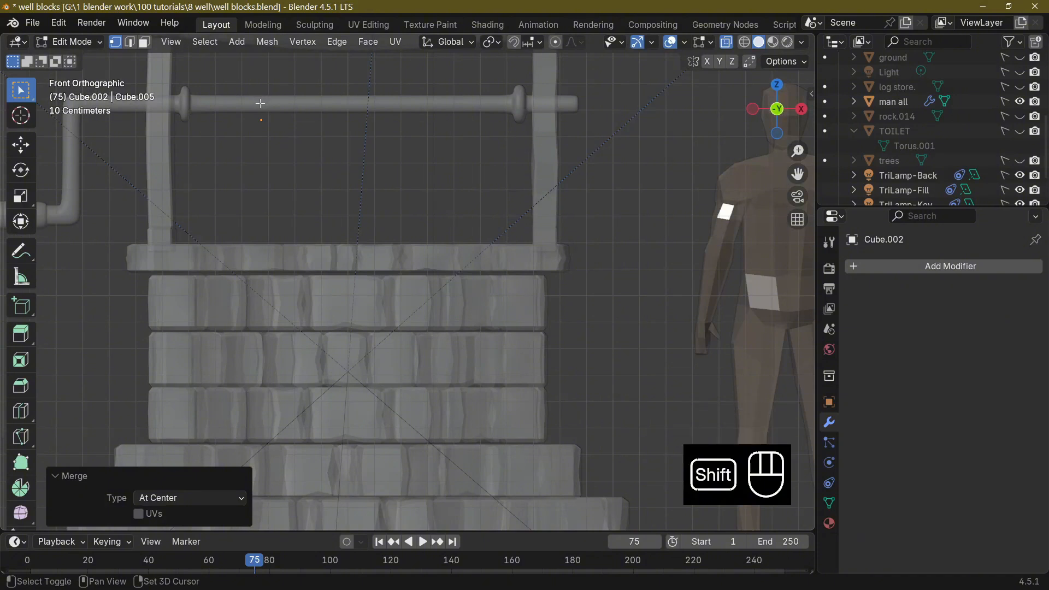
shift+right_click(260, 103)
middle_drag(260, 102, 543, 184)
Display the 3D cursor's location settings and set its Y location to 0 m.
key(n)
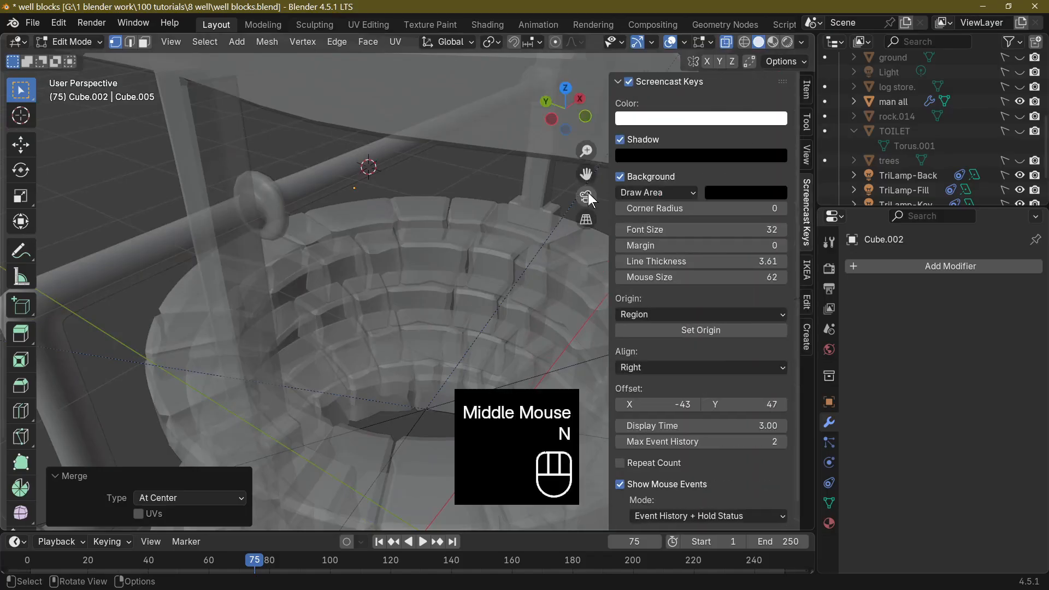
click(802, 129)
click(806, 155)
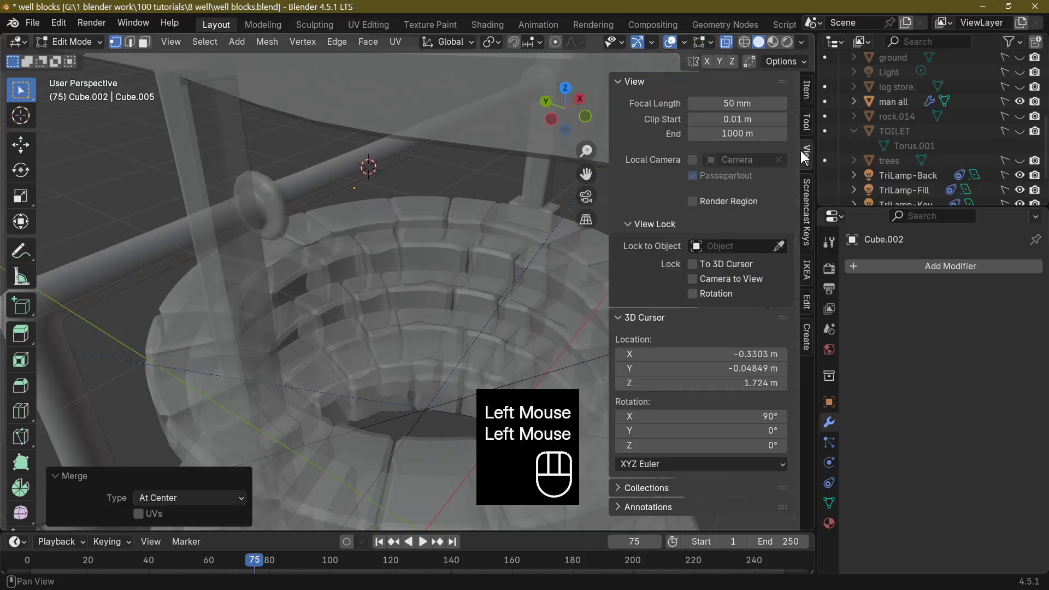
middle_drag(503, 279, 521, 287)
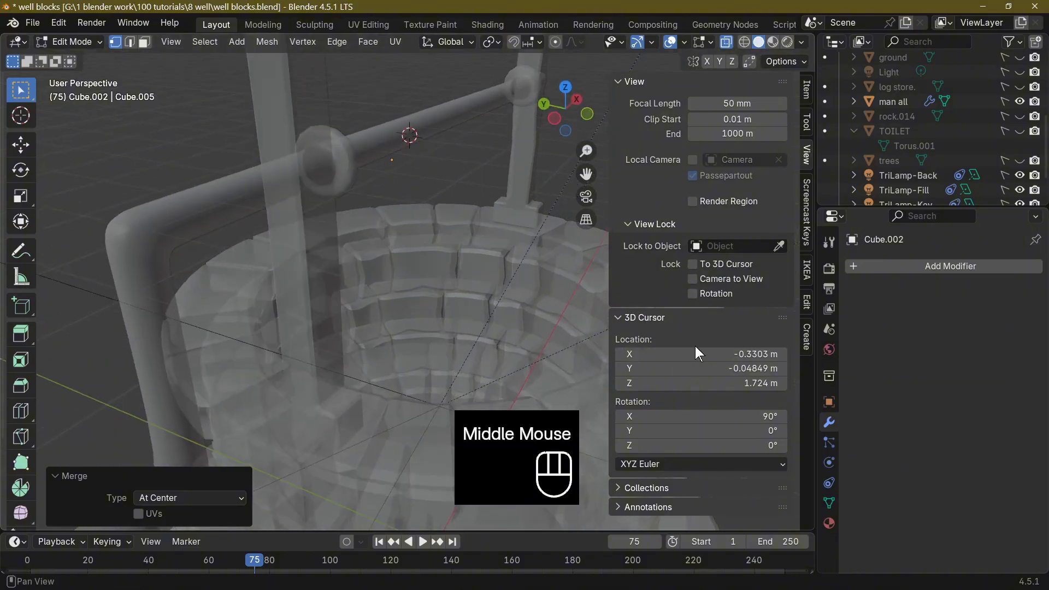
mouse_move(726, 369)
mouse_down()
mouse_move(711, 368)
mouse_move(718, 367)
mouse_up()
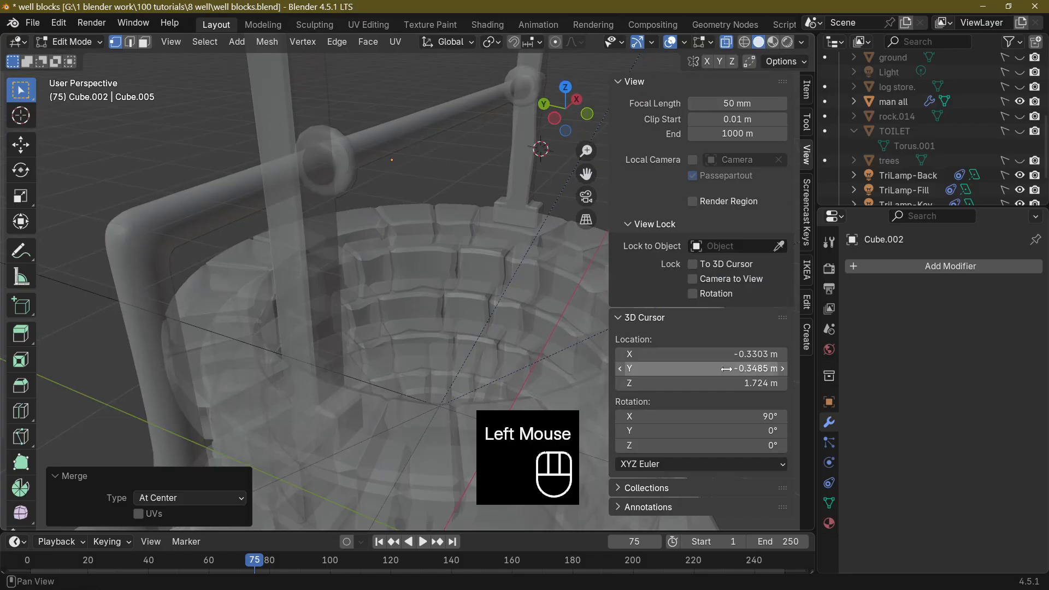
click(719, 366)
text(0)
key(Return)
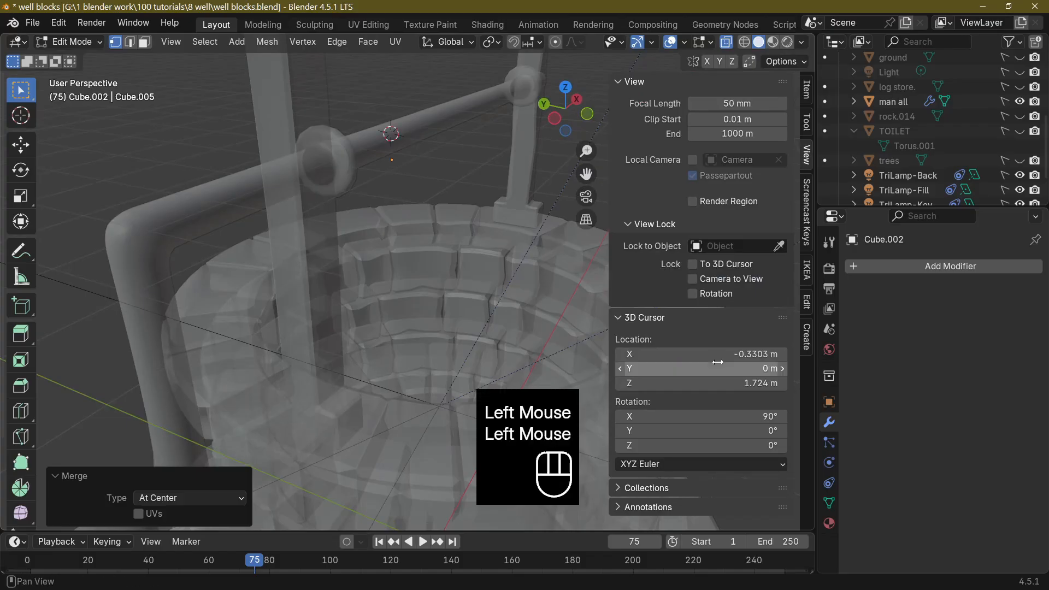
In right orthographic view, set the 3D cursor's Y location to -0.006 m to centre it on the crossbeam.
middle_drag(390, 137, 369, 154)
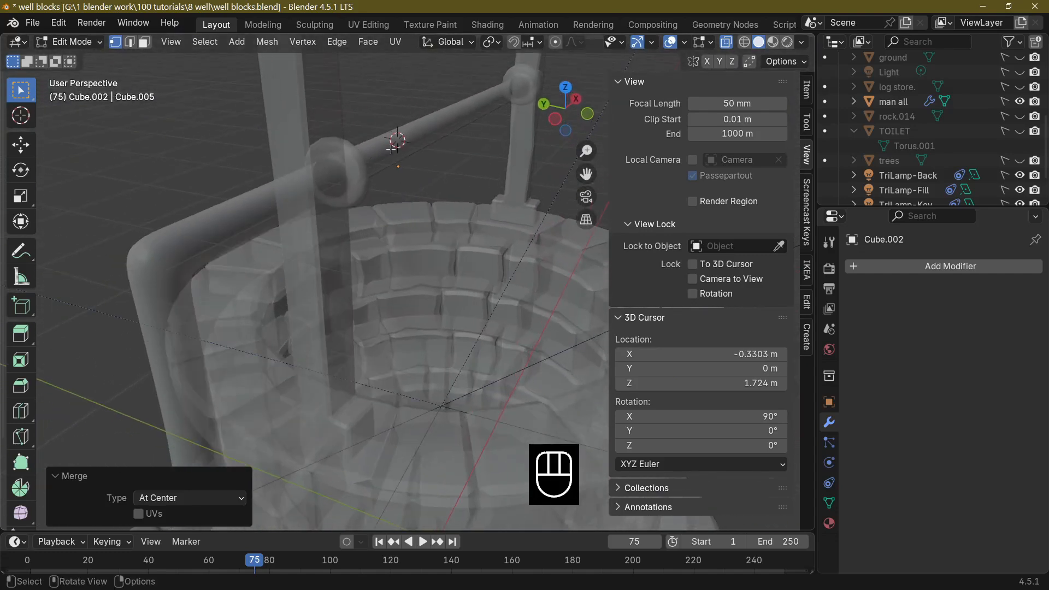
key(KP_3)
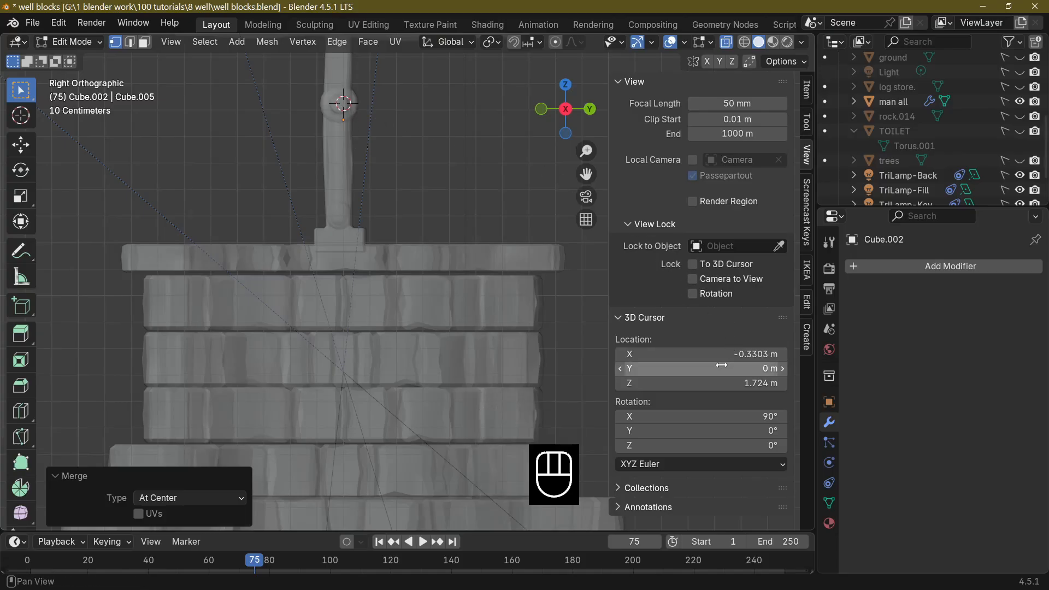
click(621, 372)
drag(621, 372, 720, 370)
click(715, 370)
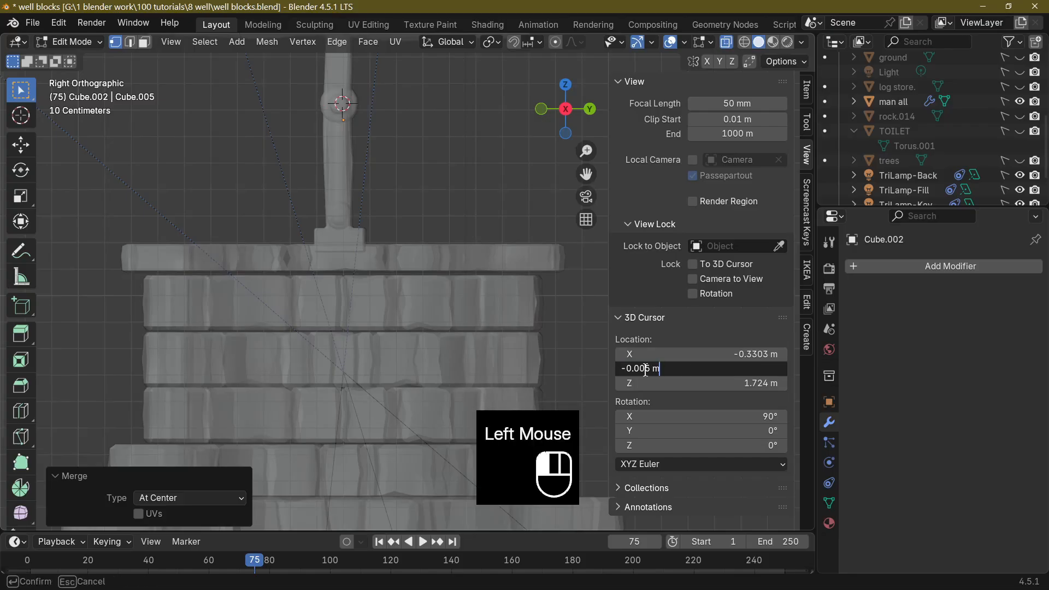
key(Delete)
text(6)
key(Return)
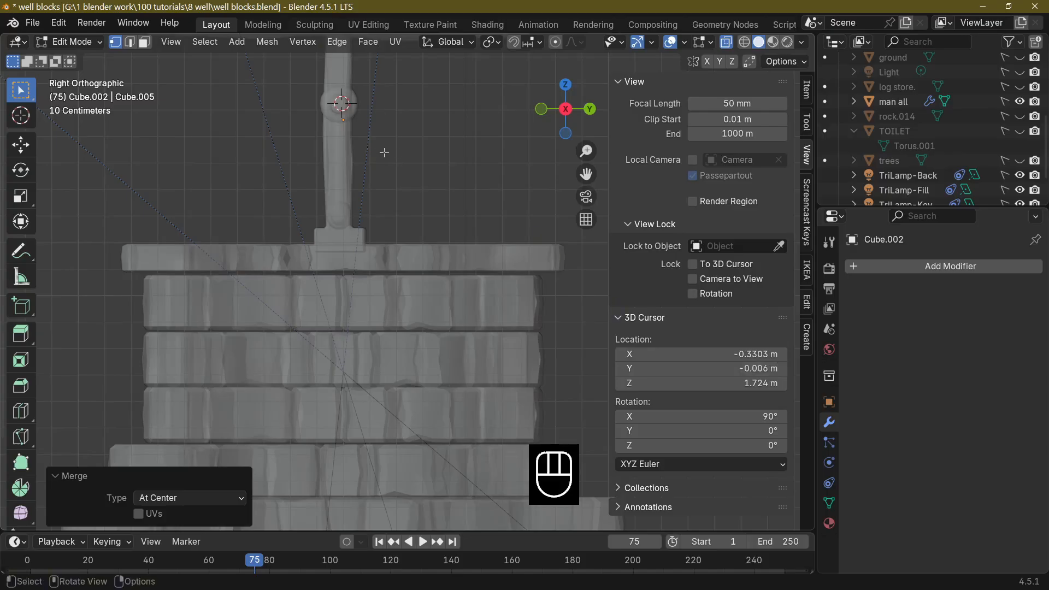
In Object Mode, select the single-vertex object Cube.002 and move it about 0.004 m along negative Y.
key(Tab)
click(344, 123)
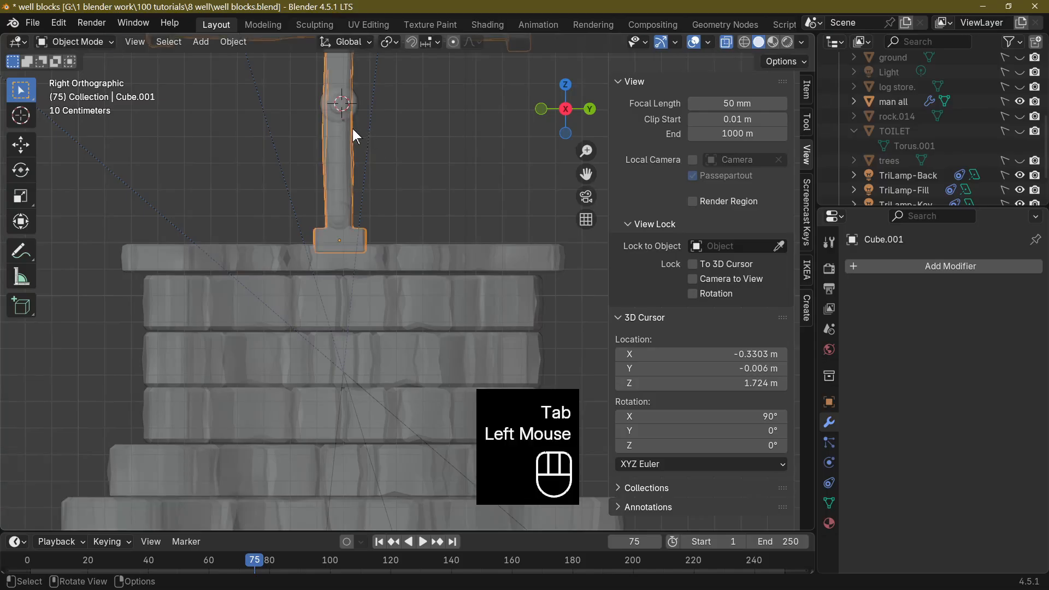
click(341, 126)
click(343, 124)
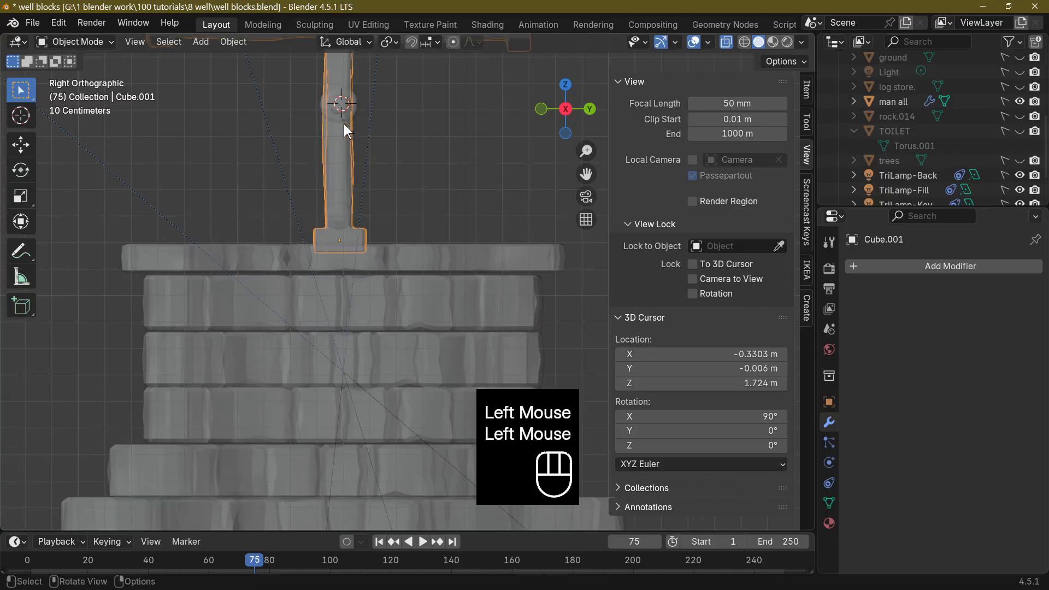
click(343, 120)
scroll(863, 164, down, 2)
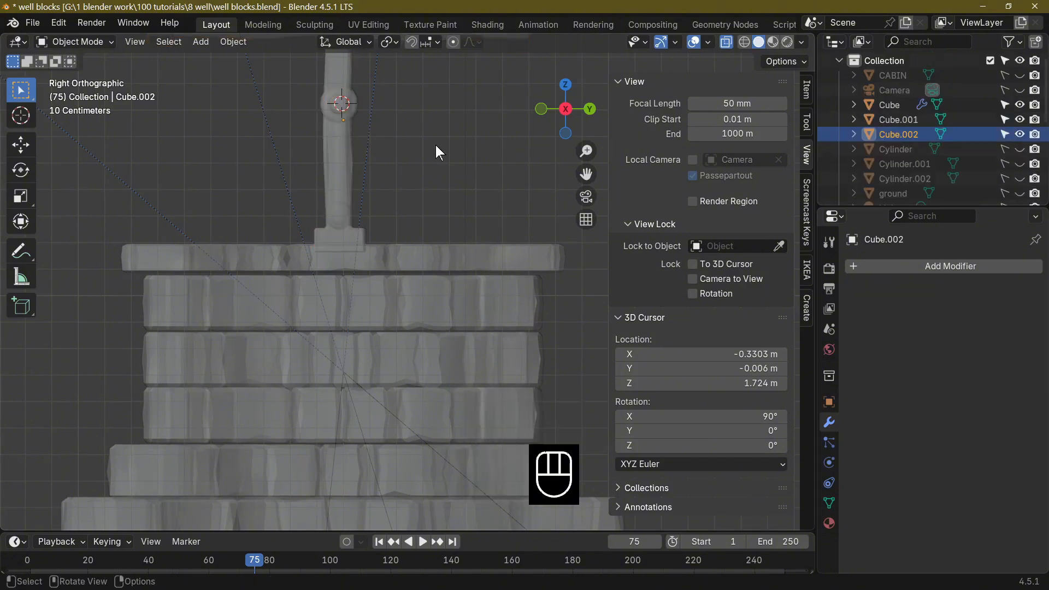
key(g)
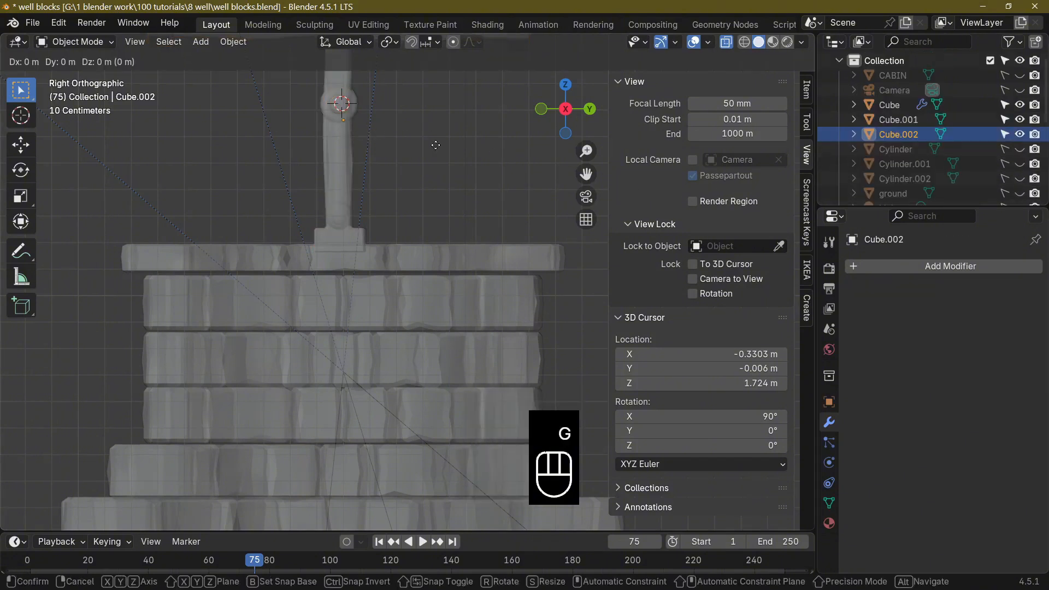
key(y)
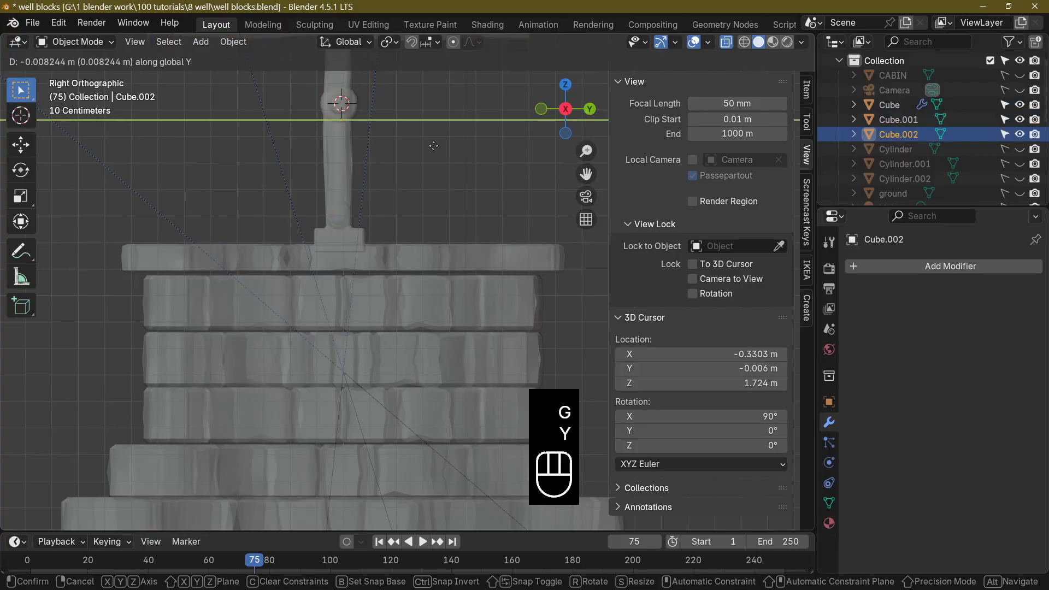
click(454, 191)
Add a Screw modifier to the single-vertex object.
middle_drag(455, 191, 766, 182)
scroll(424, 209, up, 1)
scroll(424, 208, down, 2)
scroll(524, 174, up, 2)
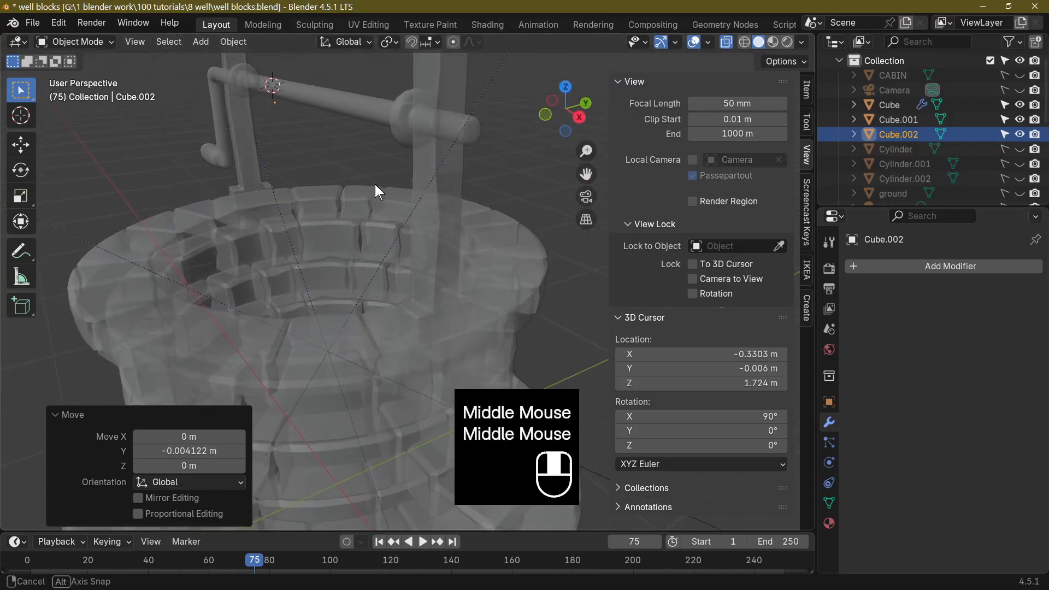
middle_drag(375, 184, 460, 176)
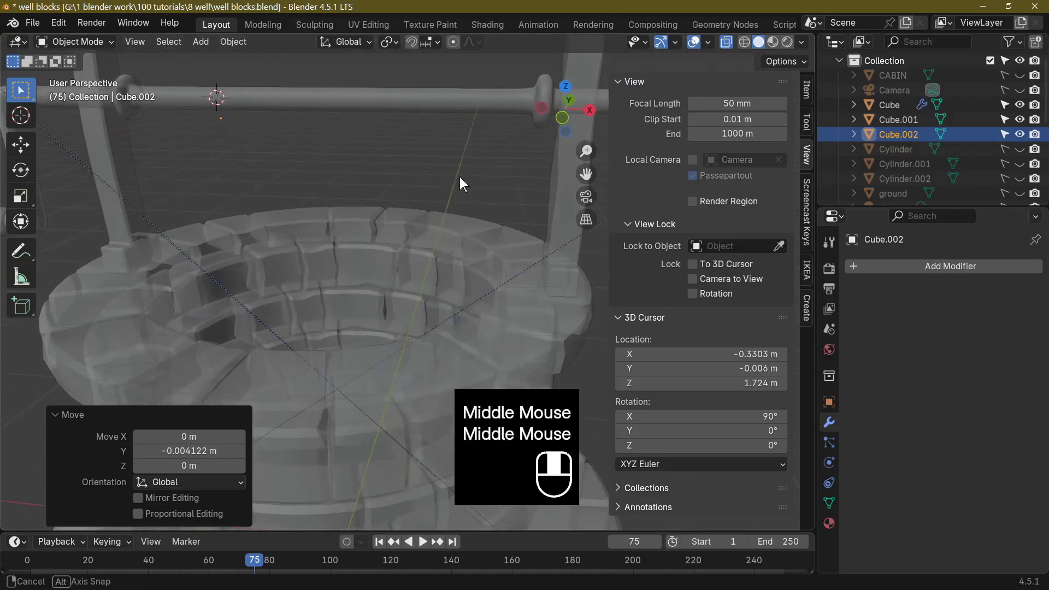
click(913, 266)
text(s)
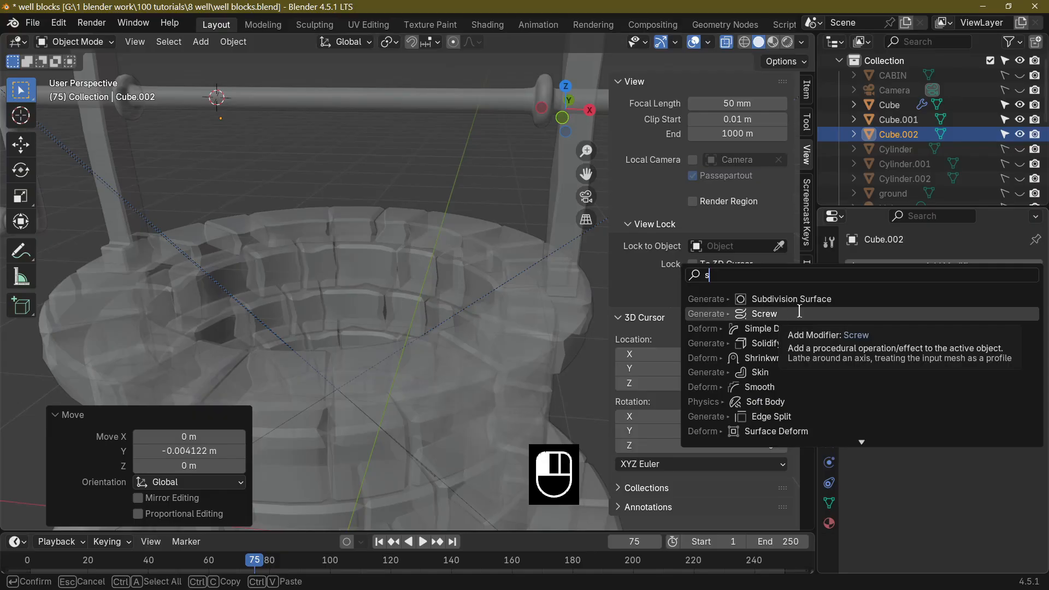
click(799, 314)
middle_drag(416, 241, 234, 144)
click(231, 117)
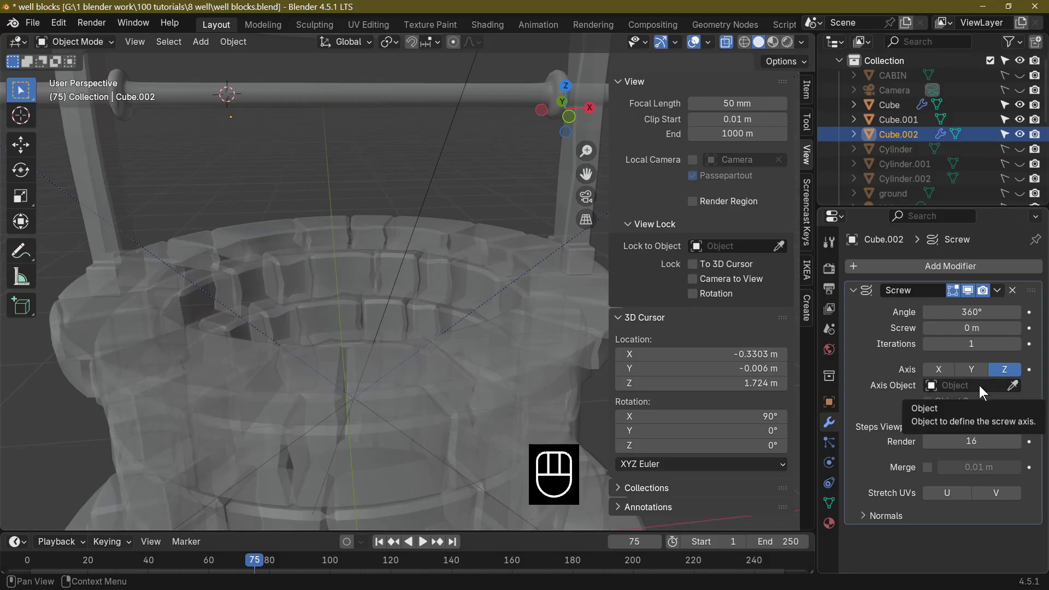
Use the crossbeam object Cube as the Screw modifier's axis object and set the axis to X.
click(1013, 386)
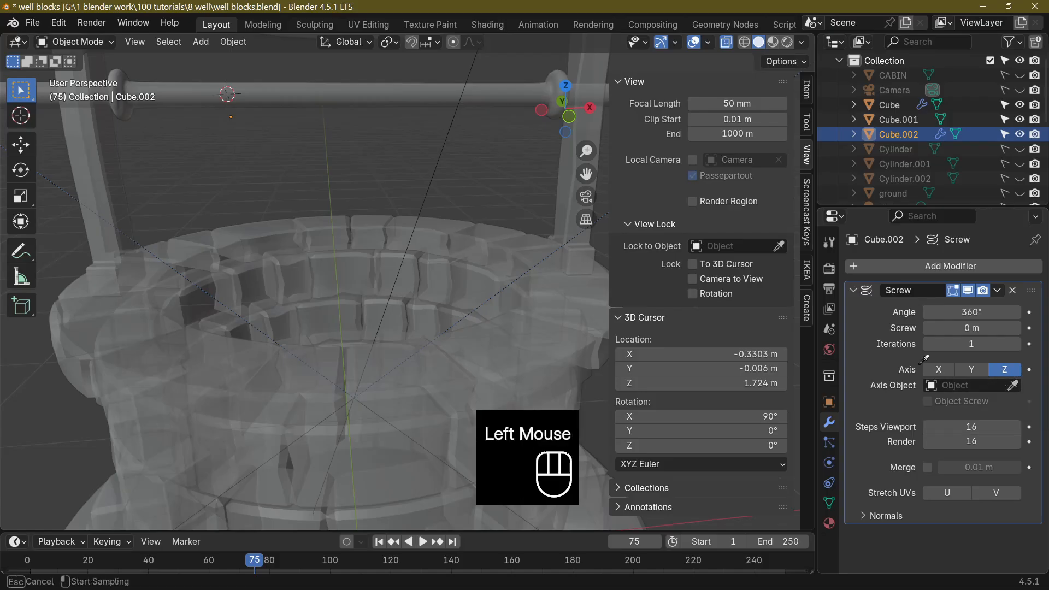
click(357, 82)
middle_drag(417, 156, 474, 171)
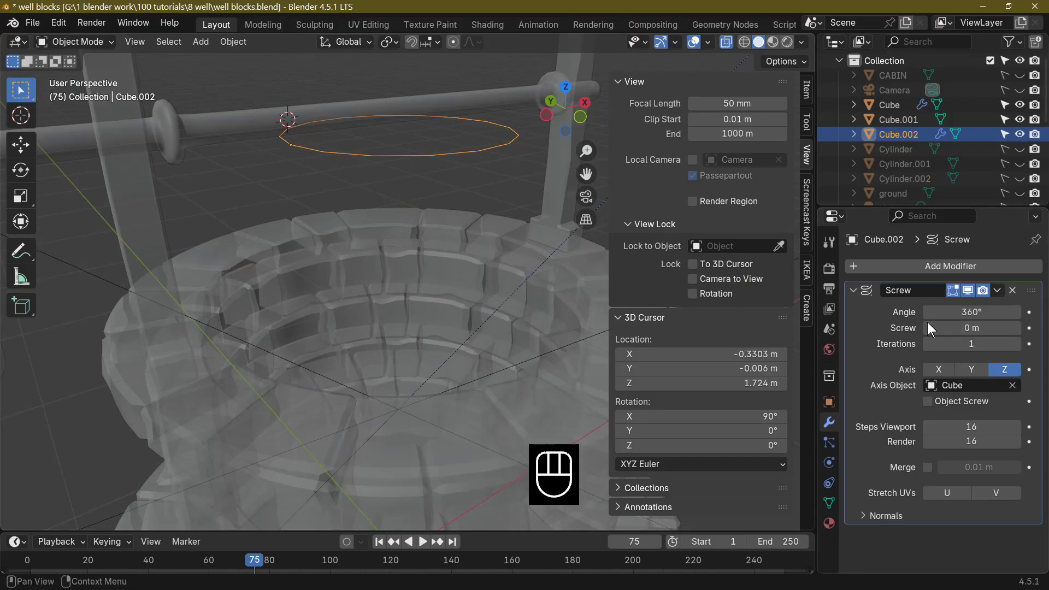
scroll(432, 279, down, 3)
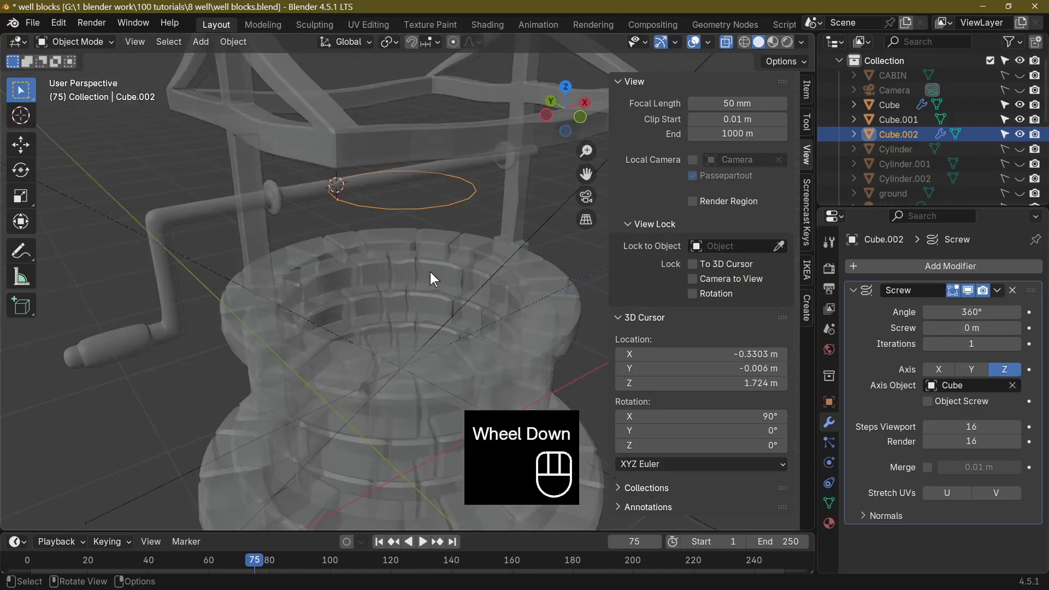
click(940, 370)
middle_drag(492, 306, 428, 287)
scroll(375, 273, up, 3)
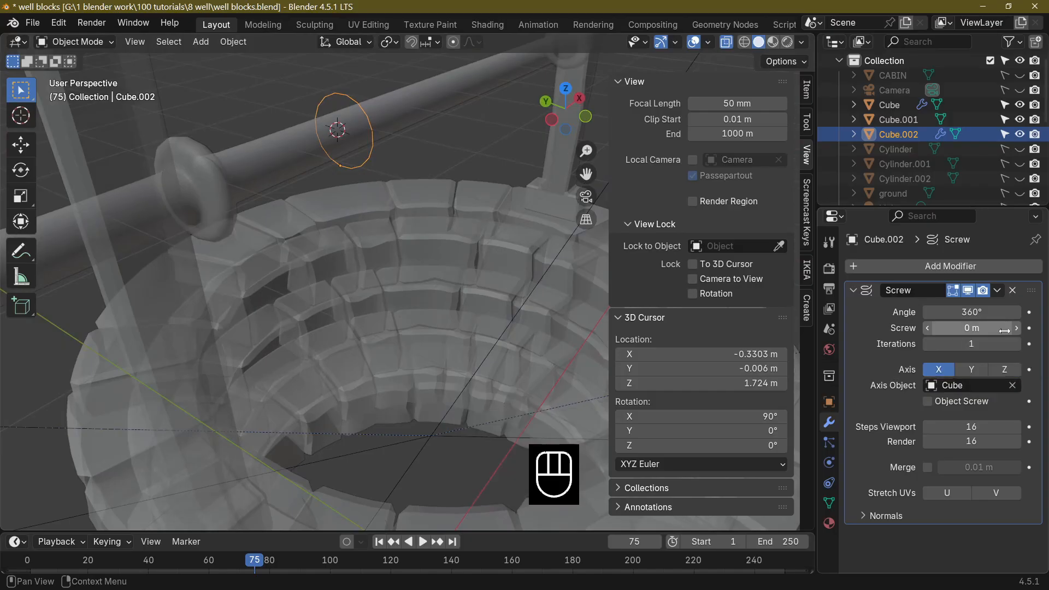
Set the Screw modifier to 4 iterations with a Screw offset of -0.2 m.
click(1017, 344)
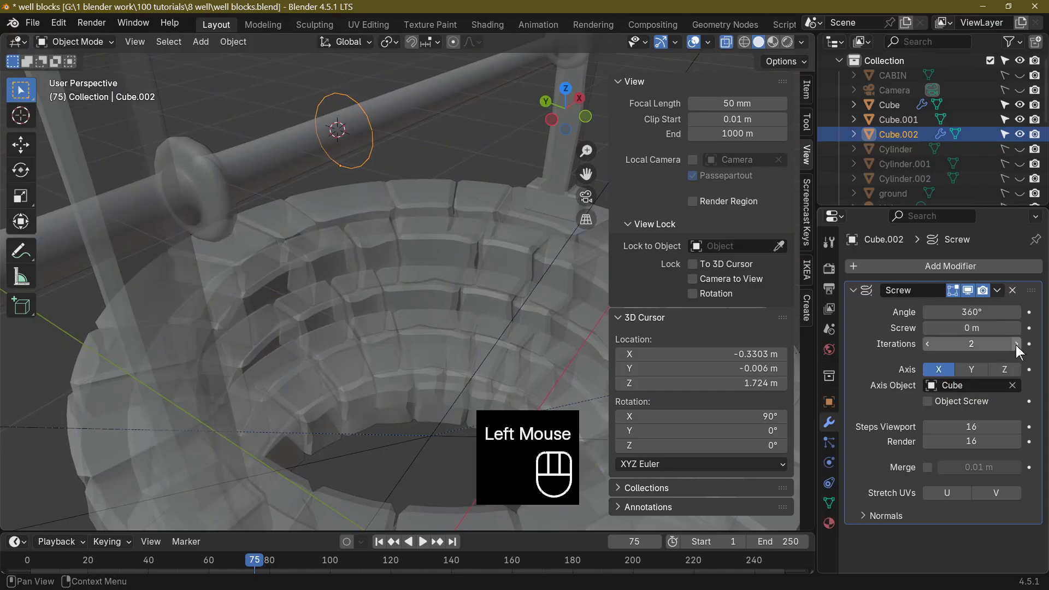
click(1017, 345)
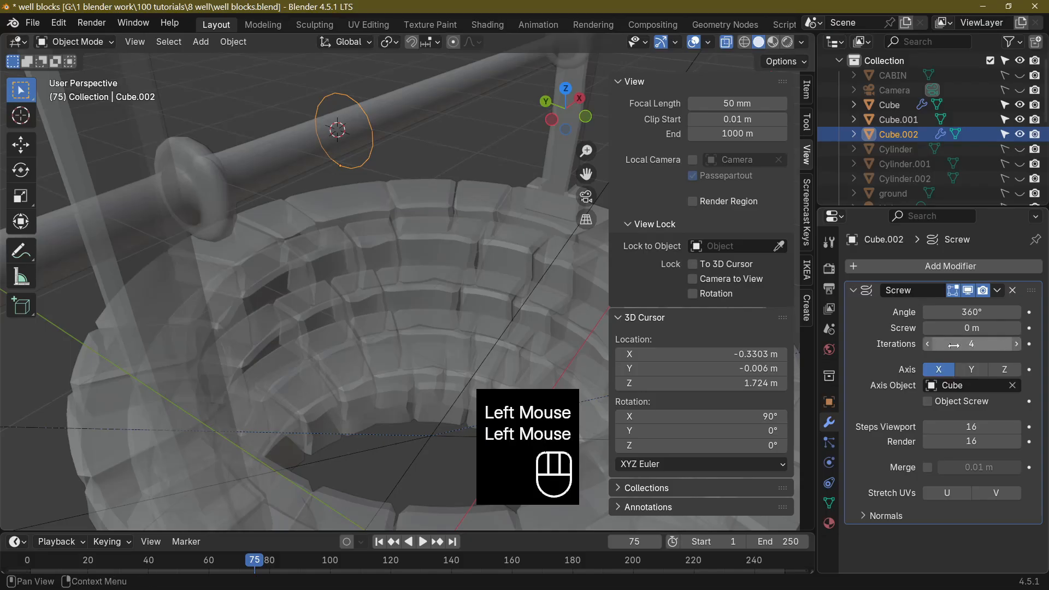
click(1015, 328)
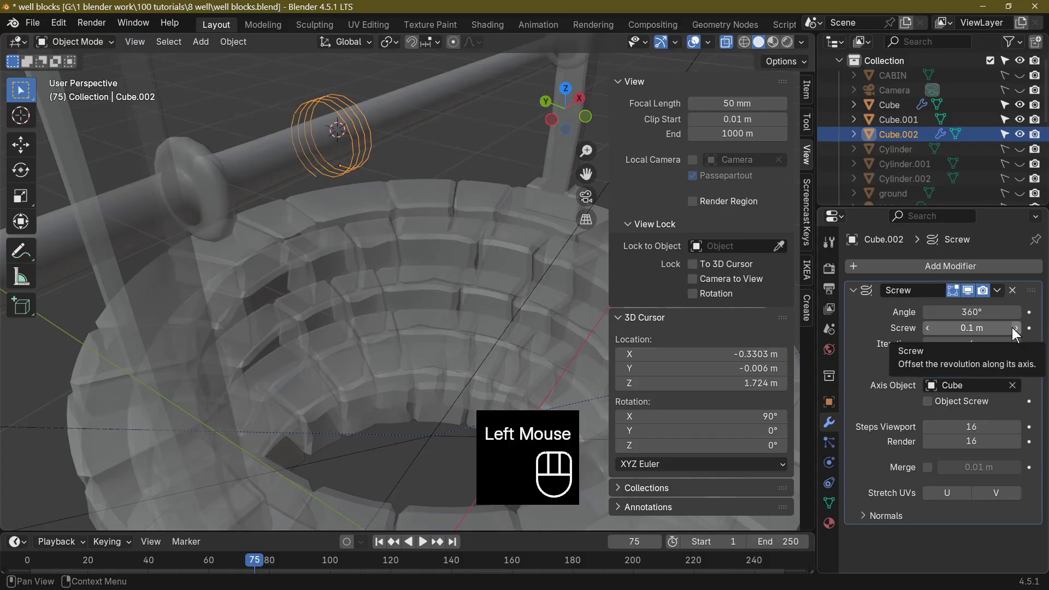
drag(930, 330, 853, 330)
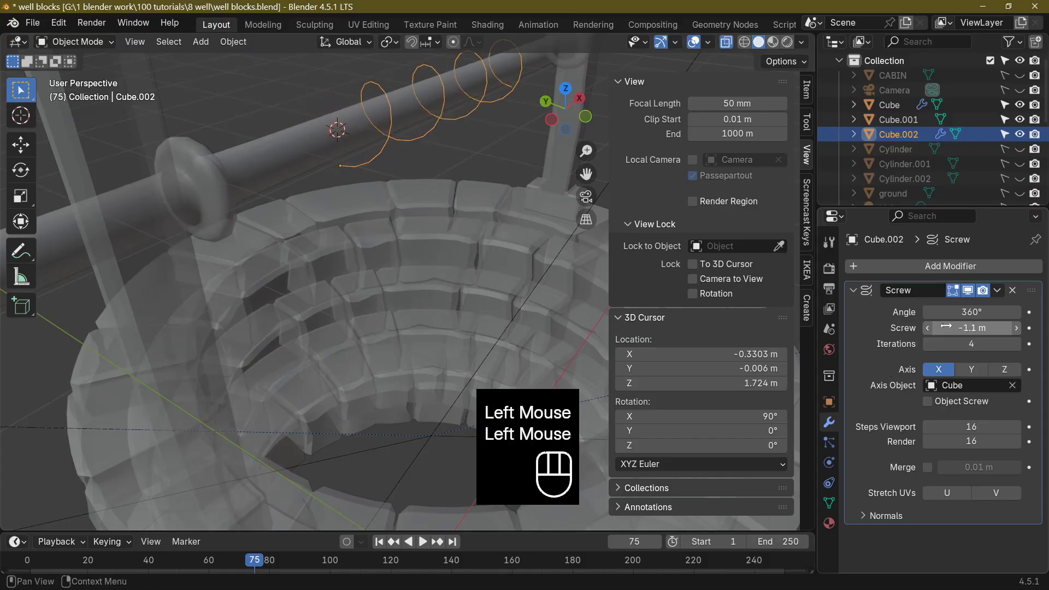
scroll(546, 290, down, 2)
middle_drag(547, 290, 476, 276)
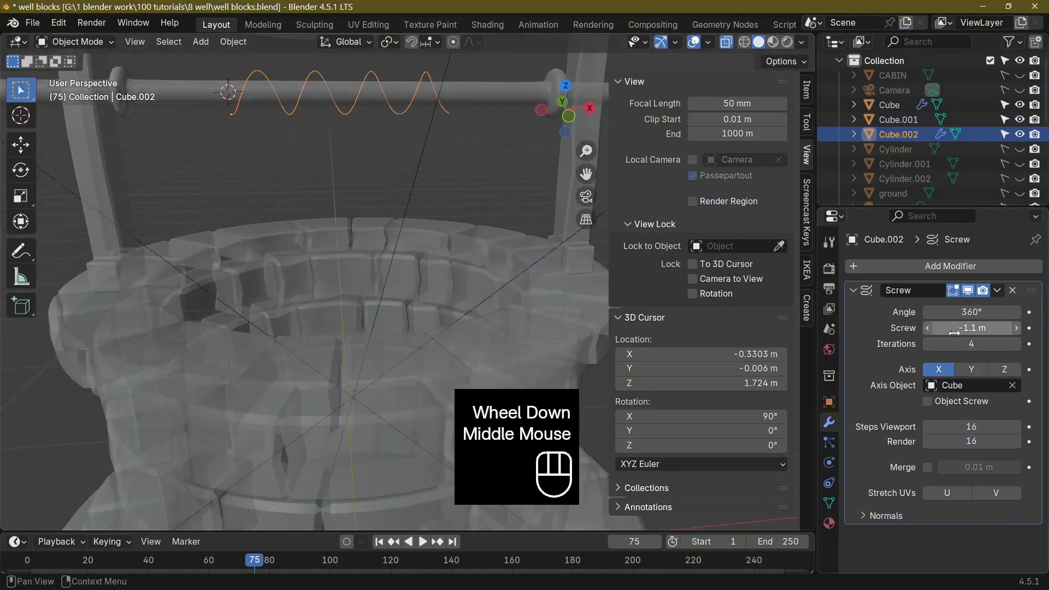
mouse_move(965, 328)
mouse_down()
mouse_move(941, 328)
mouse_move(970, 327)
mouse_up()
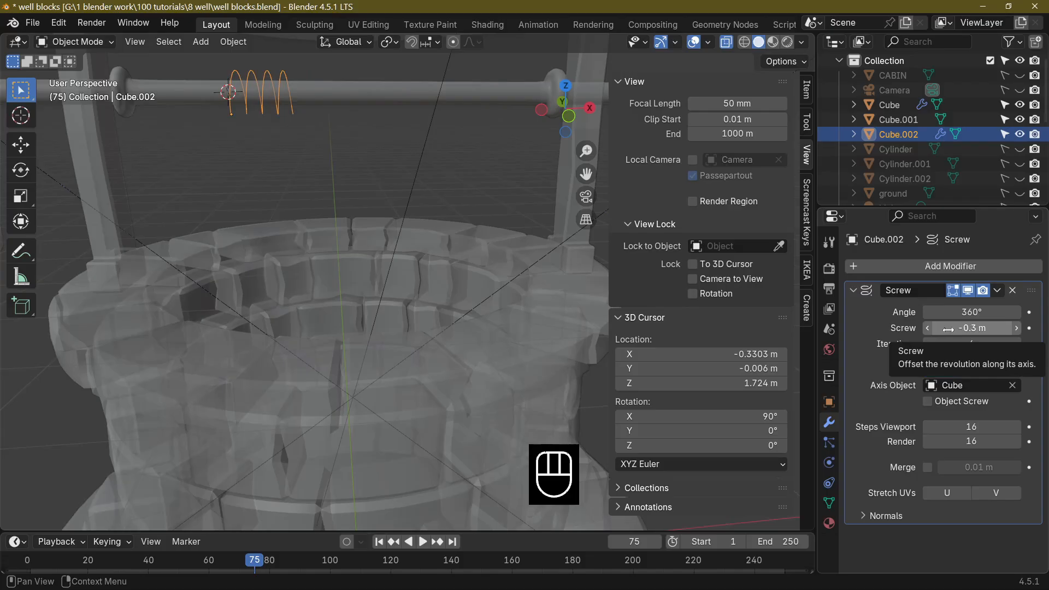
click(1017, 328)
click(1017, 328)
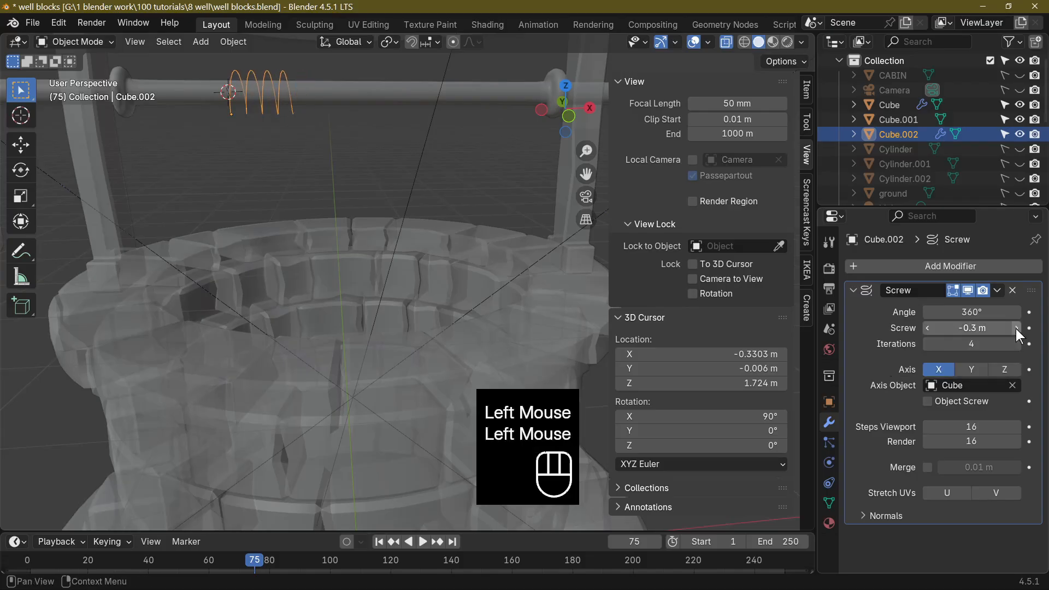
click(1017, 328)
Increase the Screw modifier's iterations to 17 to extend the coil along the crossbeam.
middle_drag(265, 252, 294, 195)
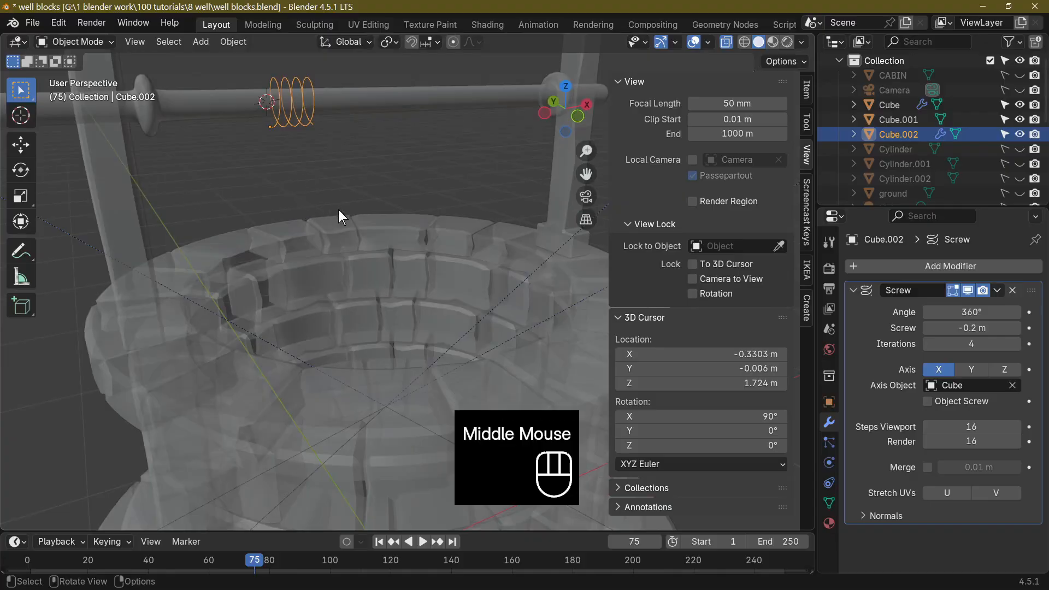
drag(973, 344, 1026, 350)
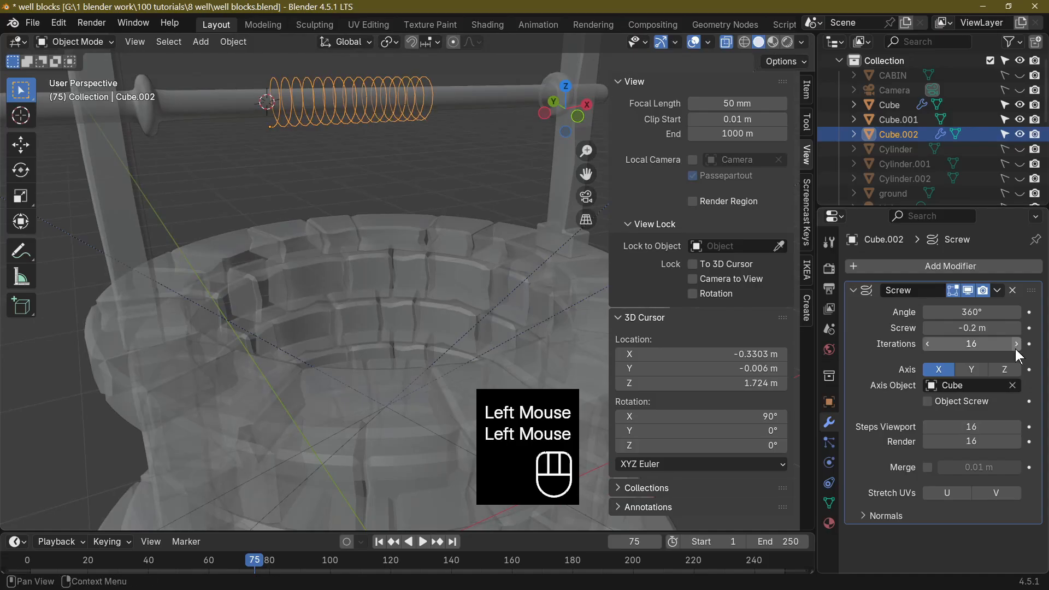
click(1017, 344)
middle_drag(415, 285, 477, 301)
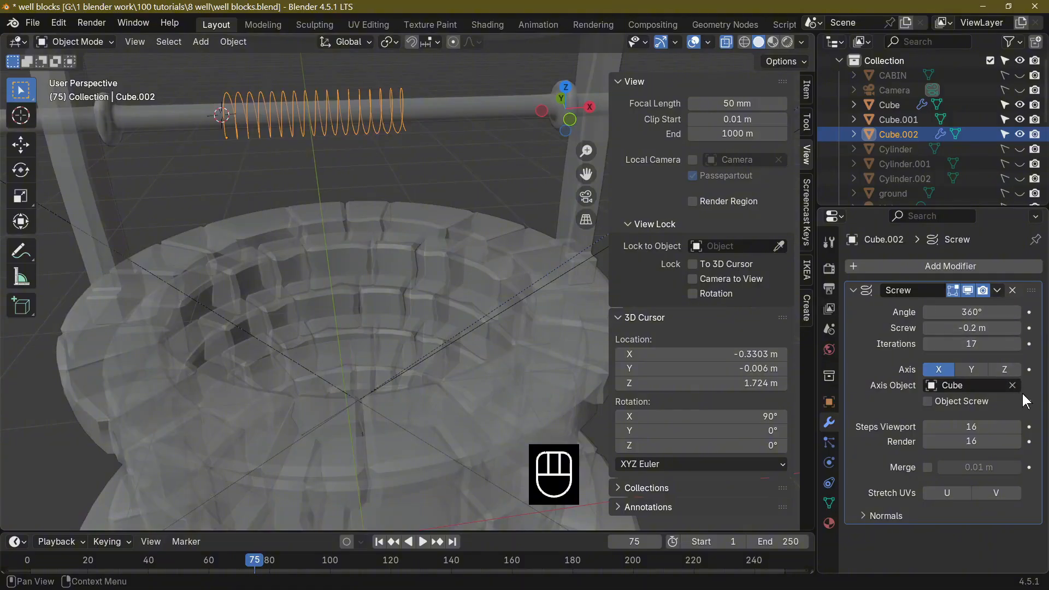
Increase the Screw modifier's iterations to 19 and apply the modifier to the coil mesh.
click(1018, 344)
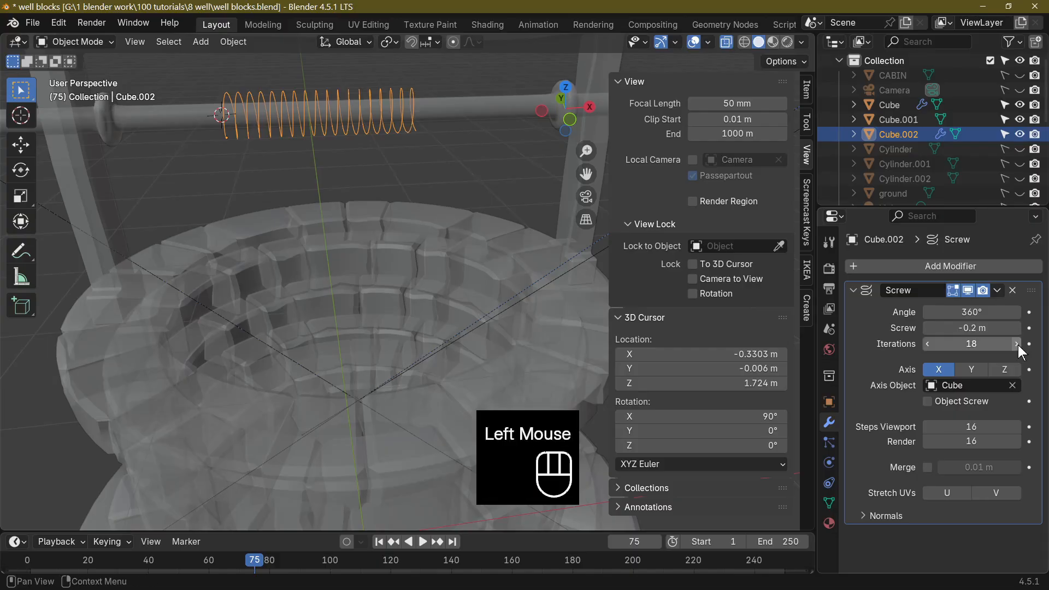
click(1017, 344)
click(998, 290)
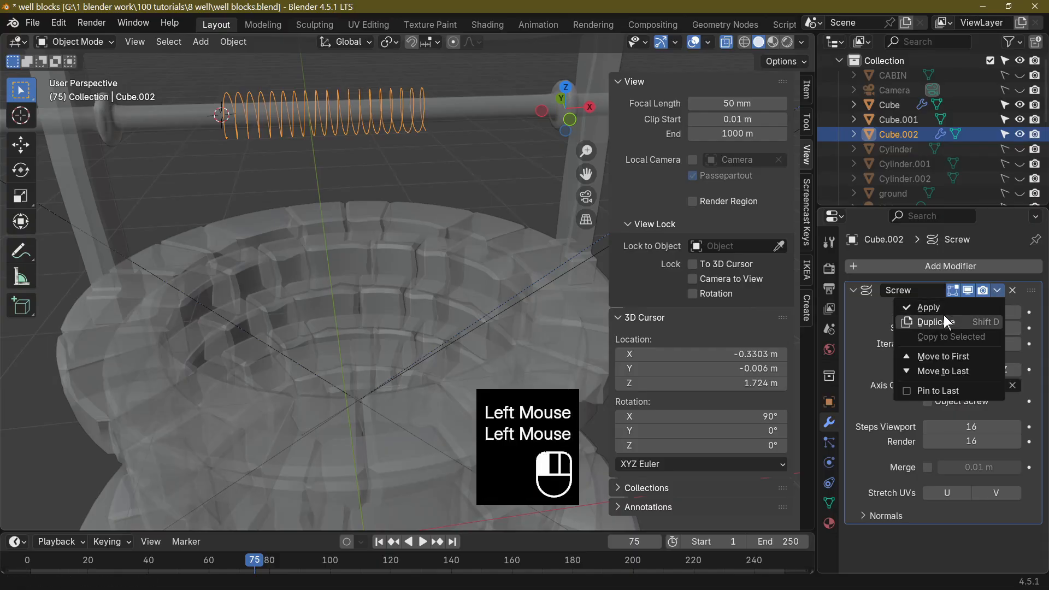
click(929, 307)
Scale the middle turns of the coil up by about 1.57 using smooth proportional editing, and return to Object Mode.
click(453, 42)
middle_drag(382, 129, 382, 113)
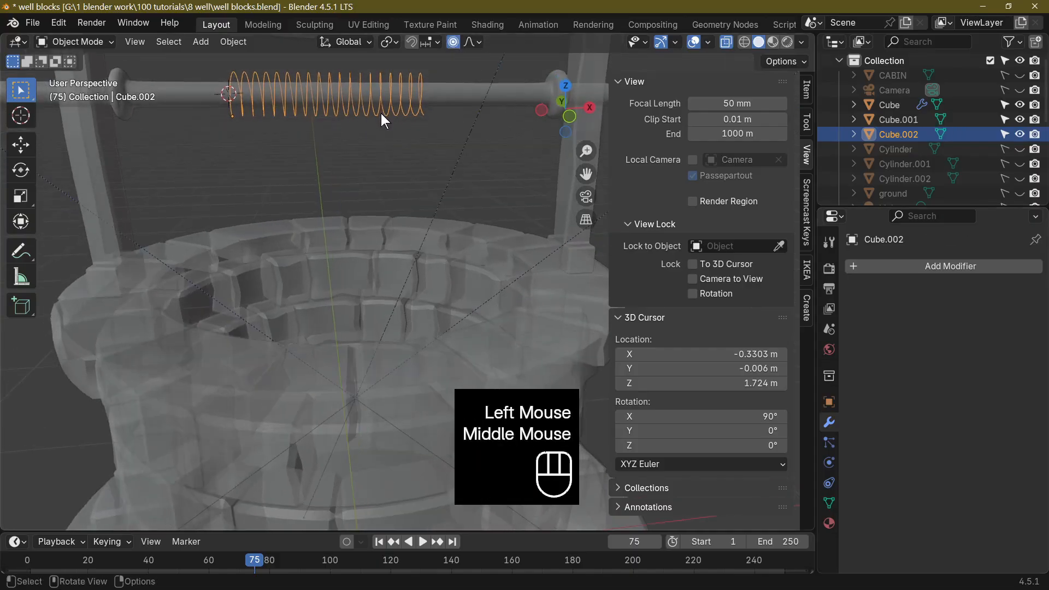
click(323, 86)
click(332, 90)
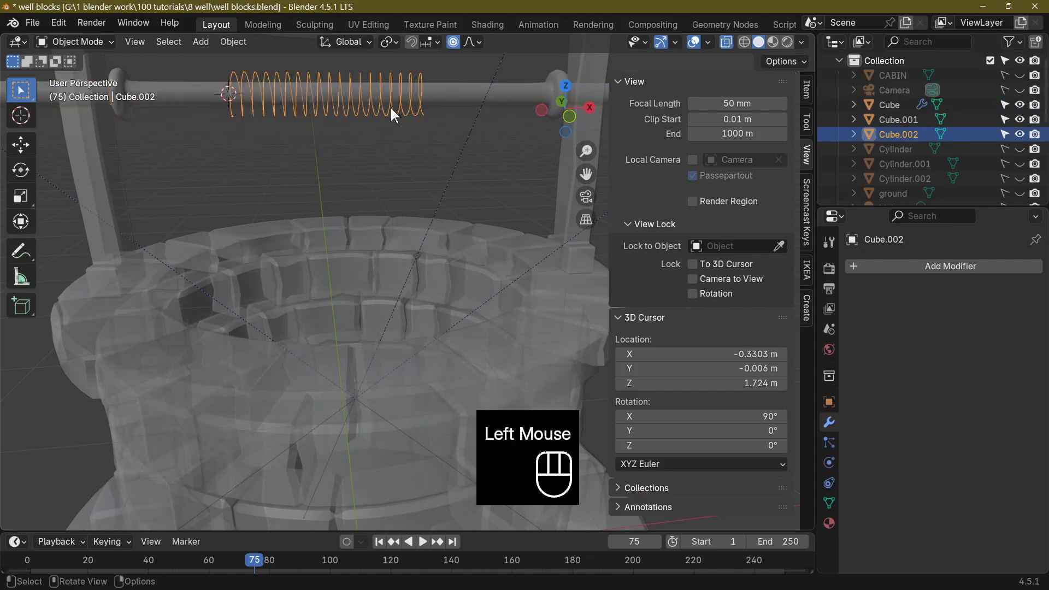
key(Tab)
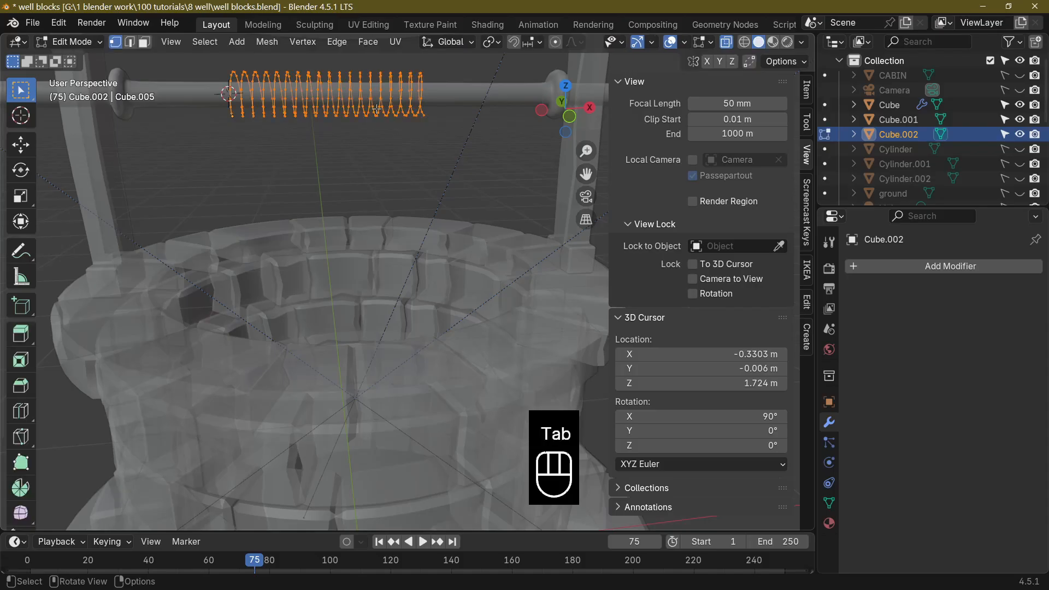
drag(296, 59, 351, 139)
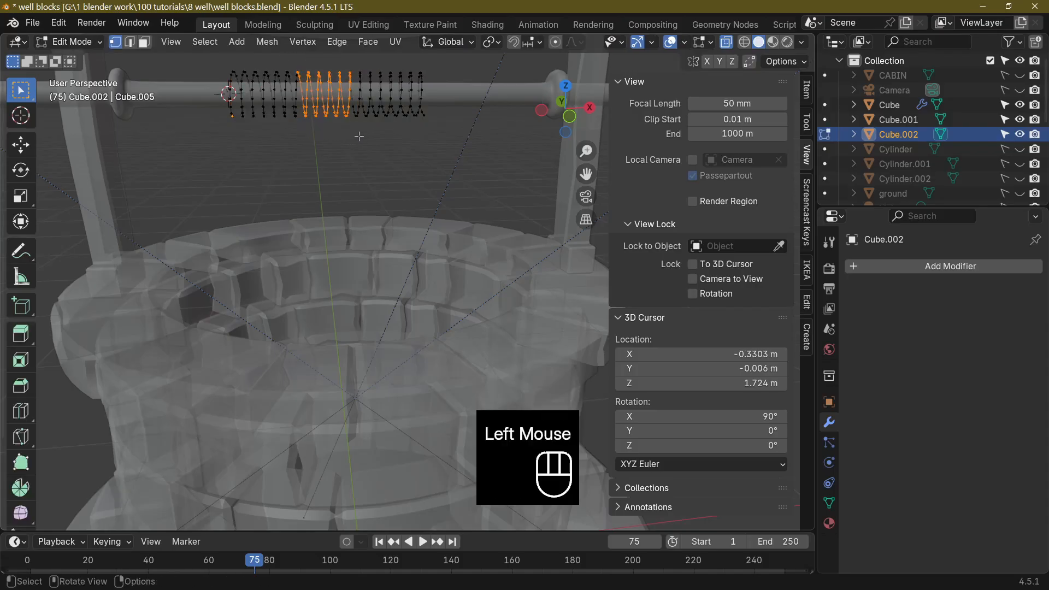
click(556, 42)
drag(314, 59, 342, 139)
key(s)
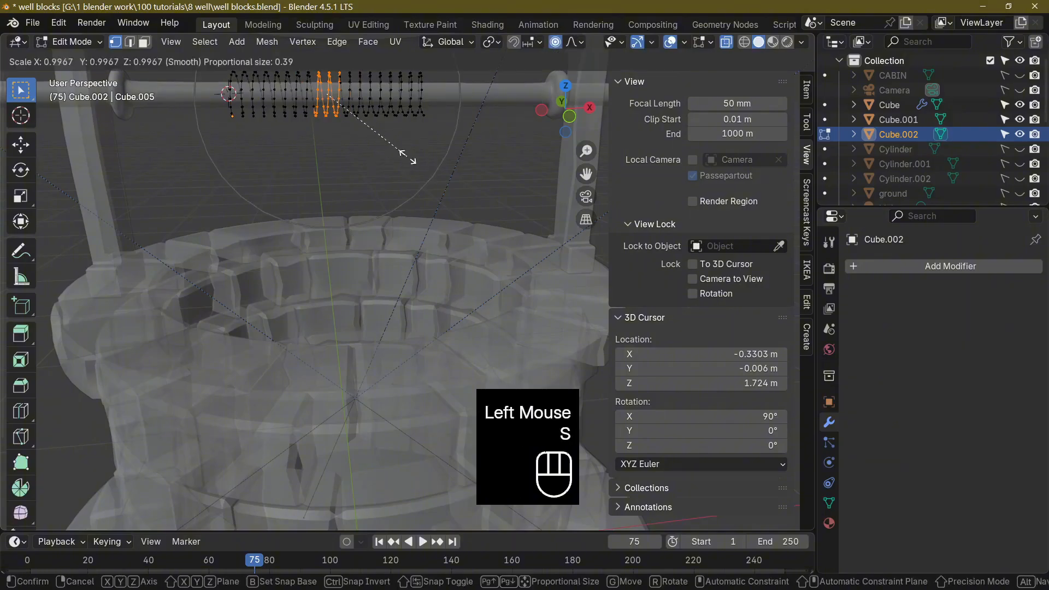
click(475, 158)
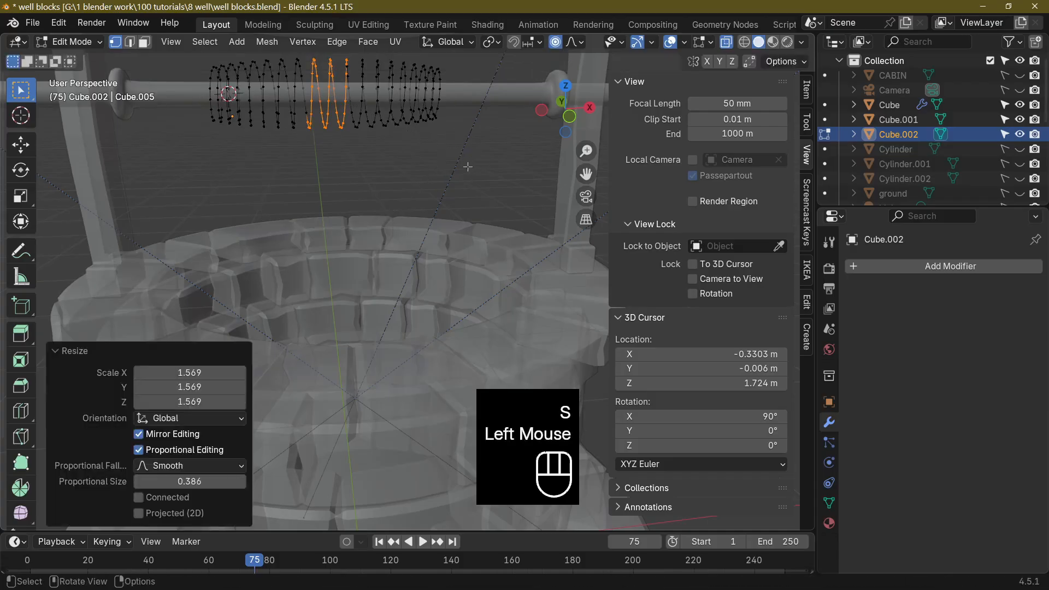
scroll(457, 173, down, 1)
middle_drag(457, 173, 477, 195)
scroll(495, 205, up, 2)
key(Tab)
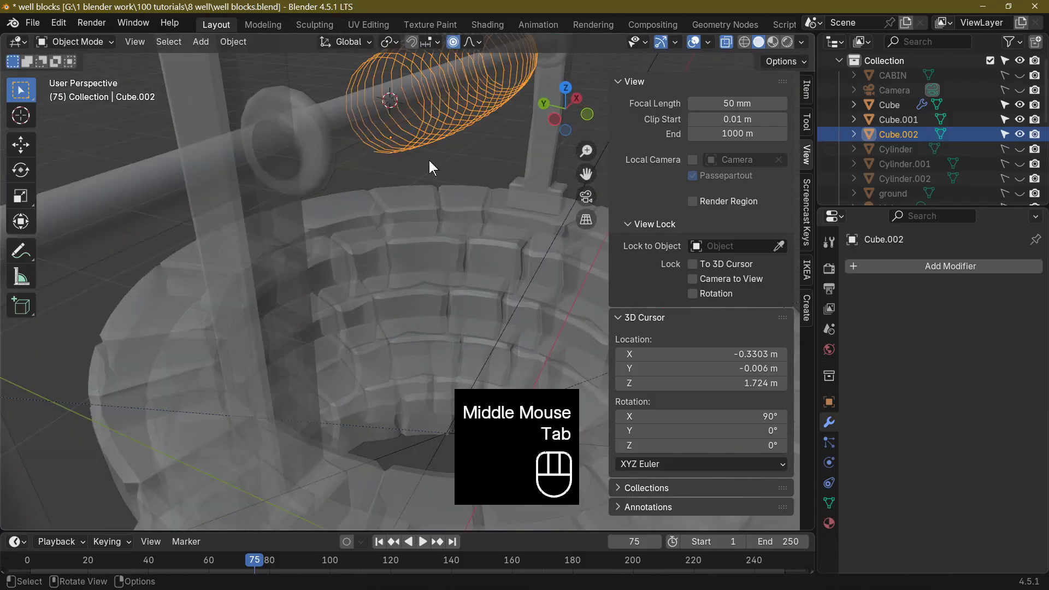
Rotate the coil 51° about the global X axis.
click(422, 124)
middle_drag(438, 156, 270, 137)
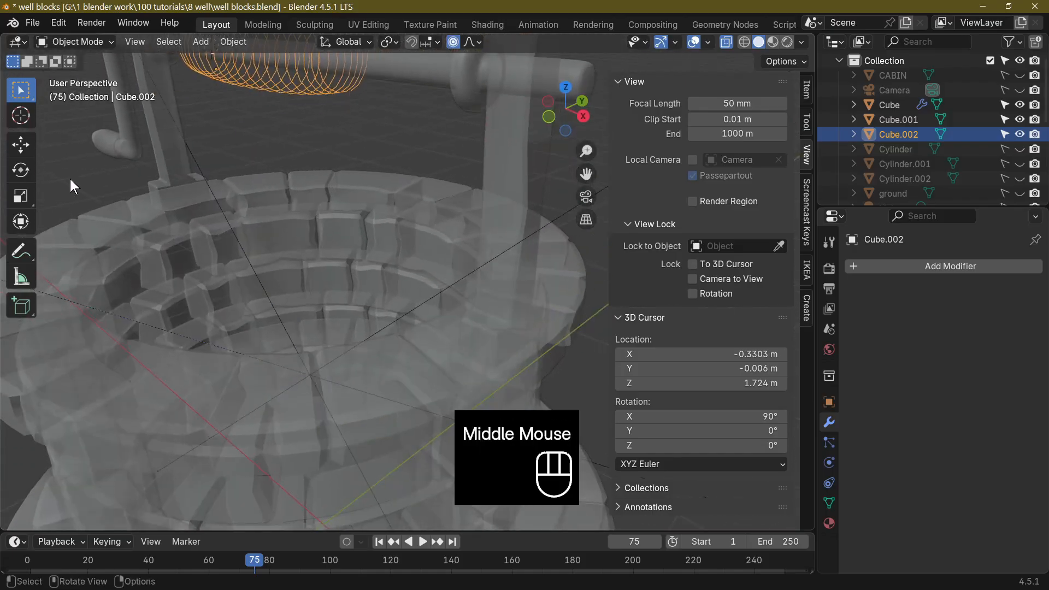
middle_drag(309, 173, 300, 169)
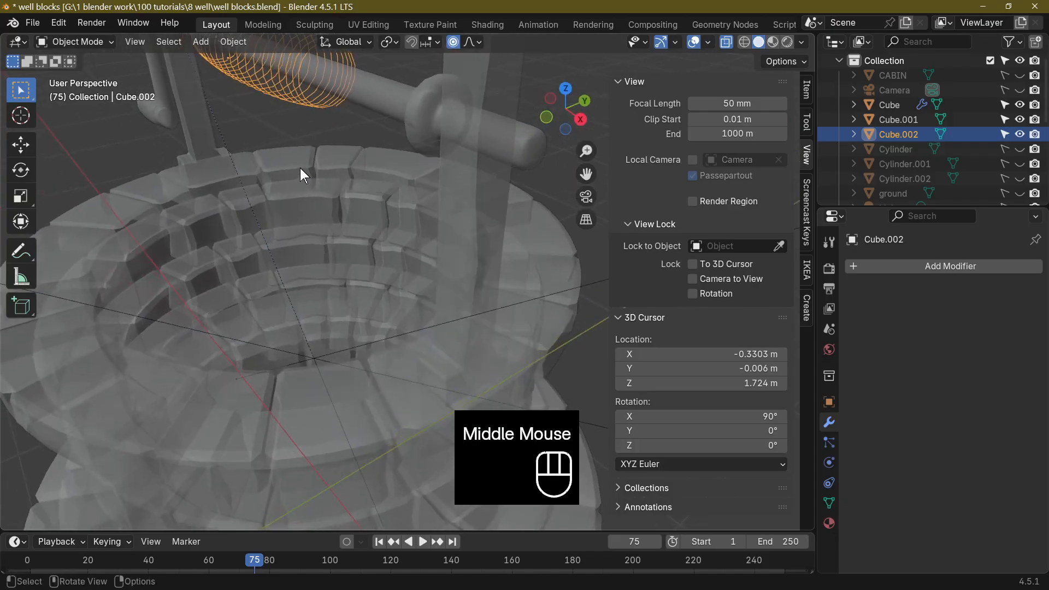
key(r)
key(z)
key(y)
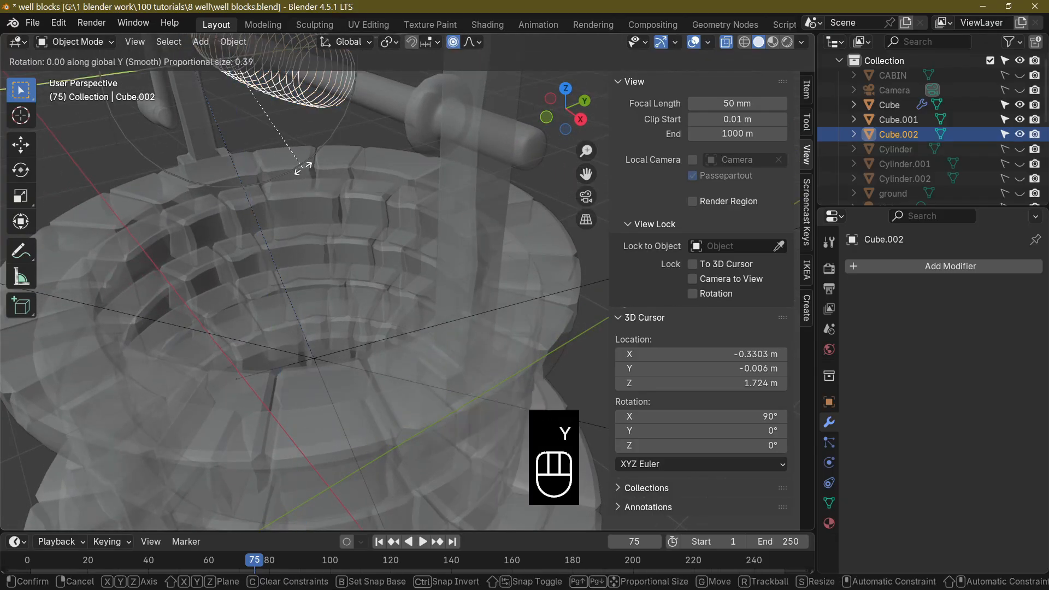
key(x)
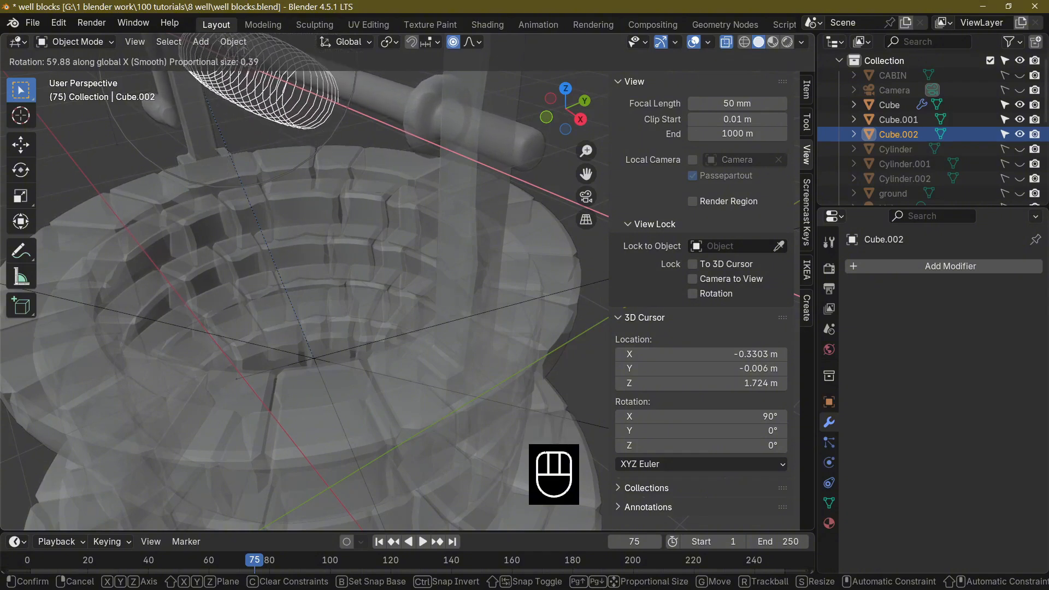
click(241, 59)
In the right orthographic view, move the coil about 0.043 m in Y and 0.035 m in Z to centre it on the crossbeam.
middle_drag(241, 59, 521, 138)
key(KP_3)
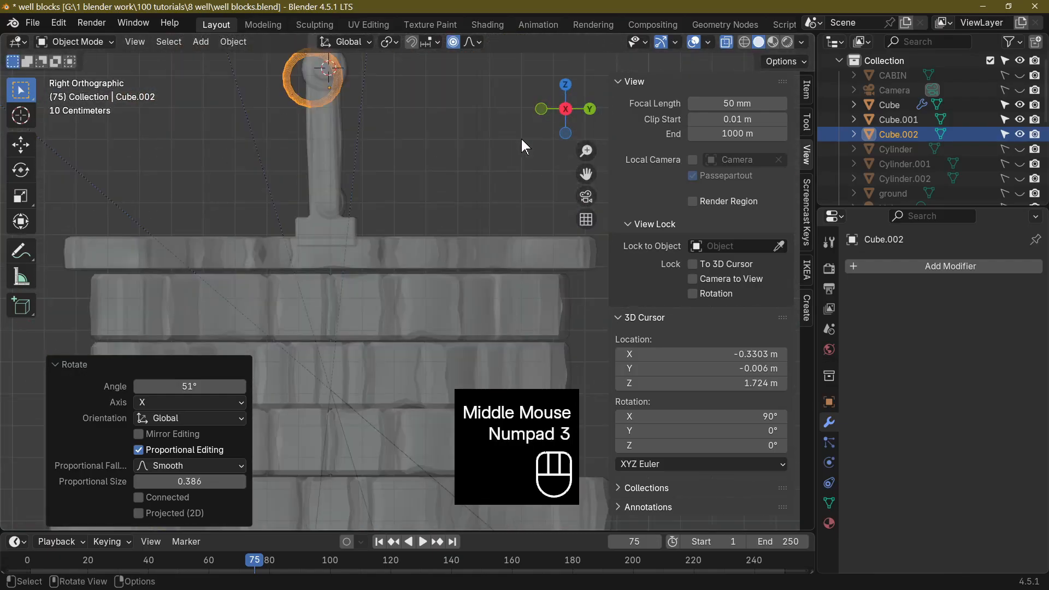
scroll(422, 152, down, 1)
key(g)
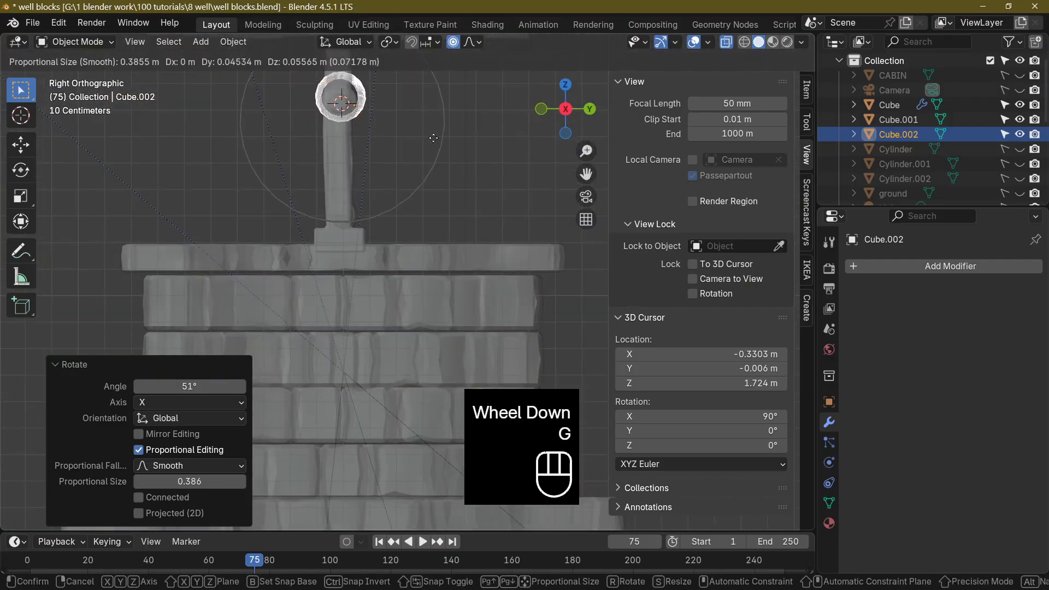
click(433, 143)
Examine from several angles how the coil sits around the crossbeam.
middle_drag(434, 159, 354, 146)
scroll(362, 223, up, 2)
scroll(391, 281, down, 4)
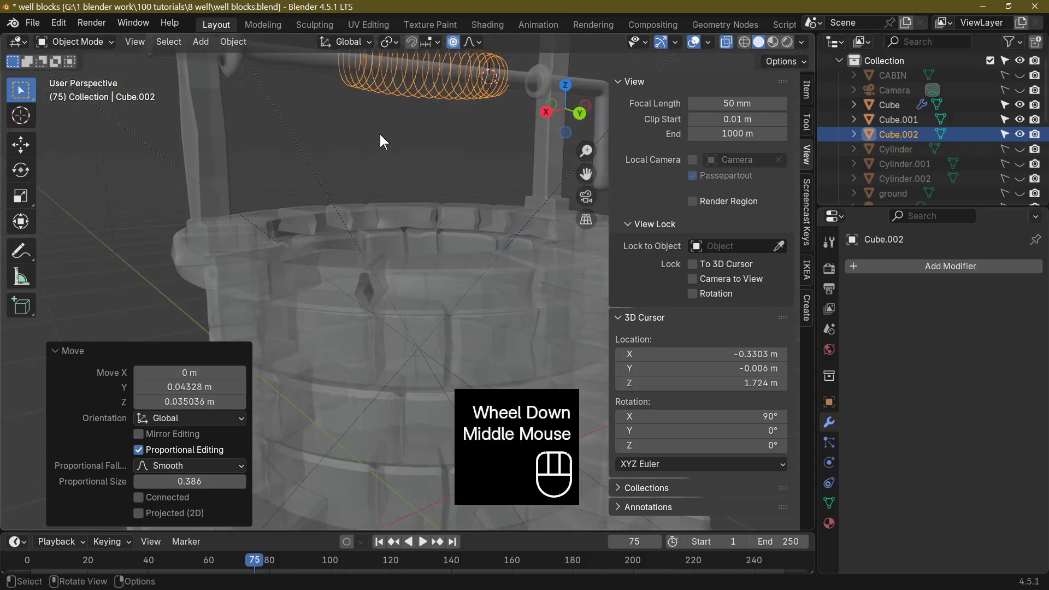
click(427, 180)
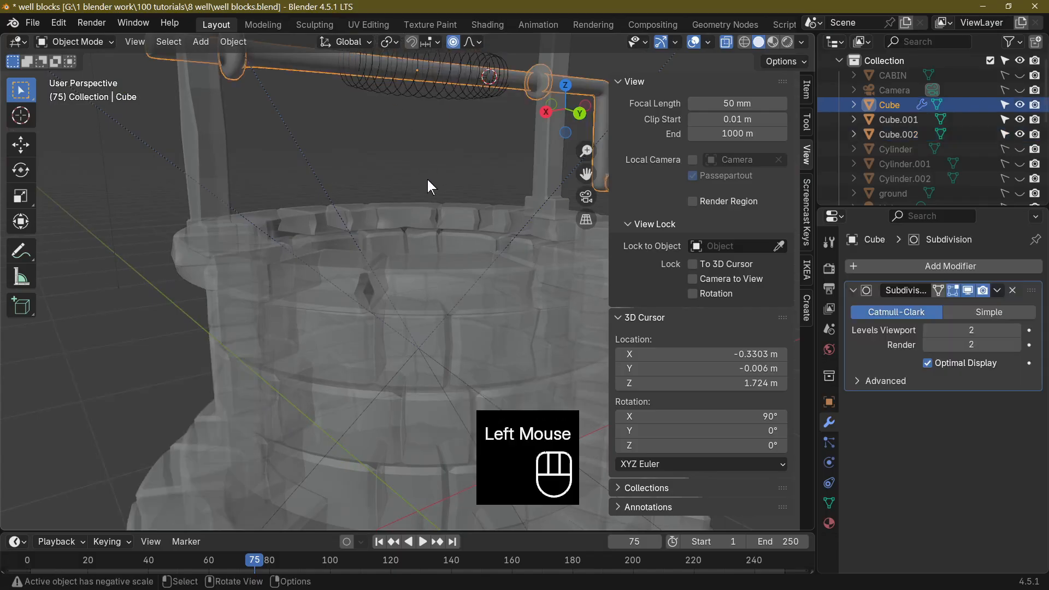
click(402, 84)
scroll(429, 145, down, 2)
middle_drag(429, 146, 346, 165)
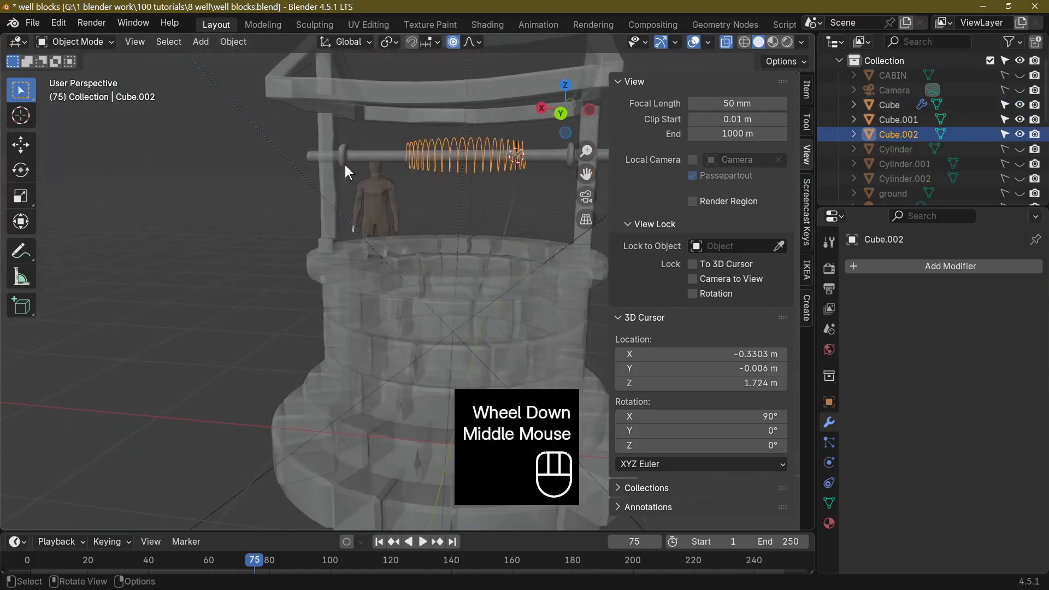
middle_drag(411, 183, 444, 205)
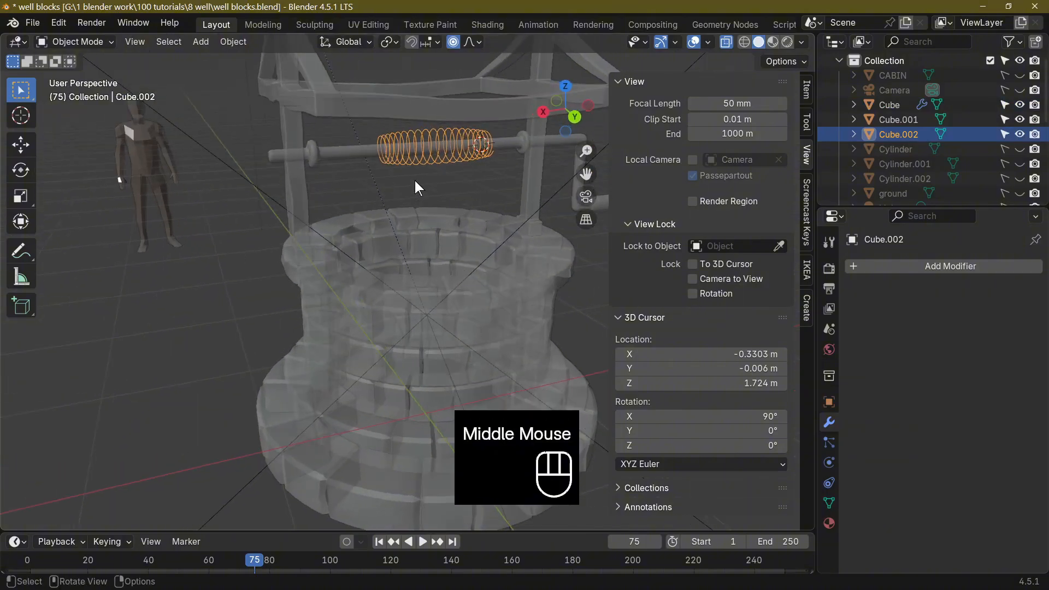
middle_drag(415, 180, 282, 156)
middle_drag(429, 192, 487, 194)
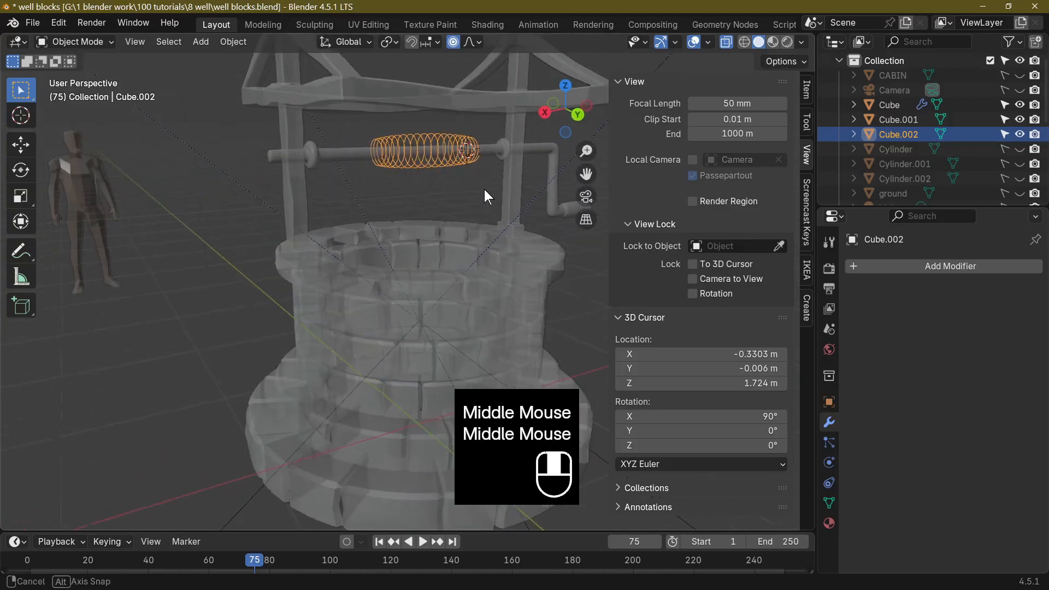
Rotate the coil another 21.3° about the global X axis.
scroll(419, 206, up, 4)
middle_drag(354, 117, 457, 114)
click(370, 101)
click(370, 101)
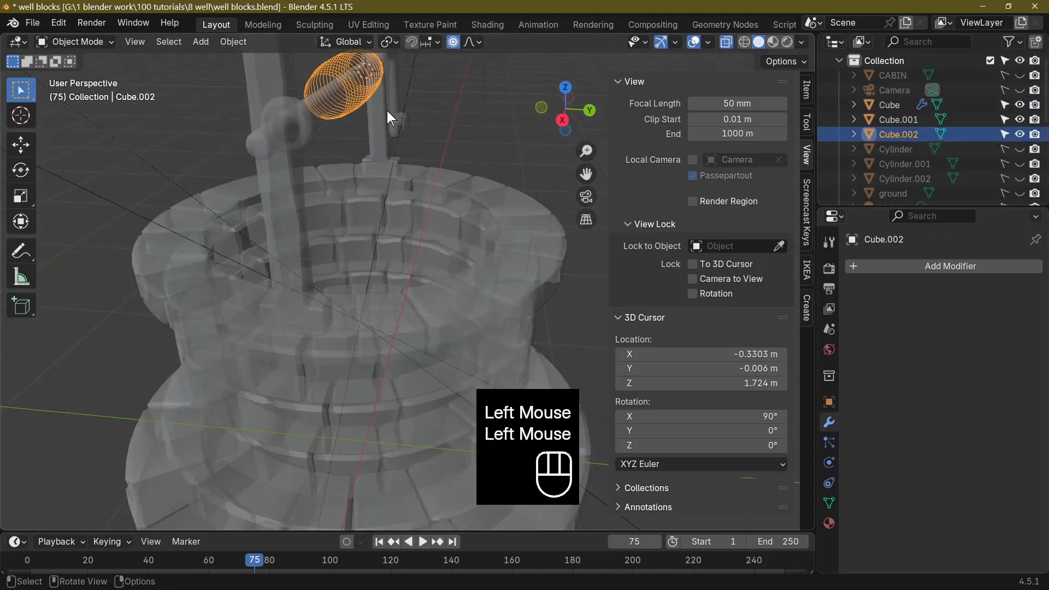
key(r)
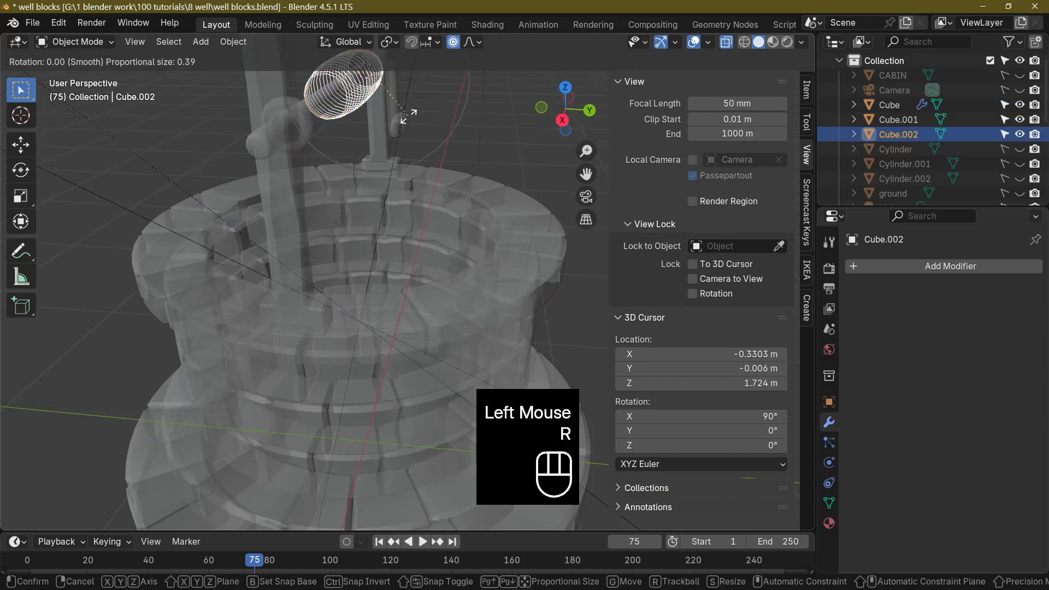
key(x)
click(393, 124)
Recentre the coil on the crossbeam in the right view and scale it to about 0.85.
key(KP_3)
key(g)
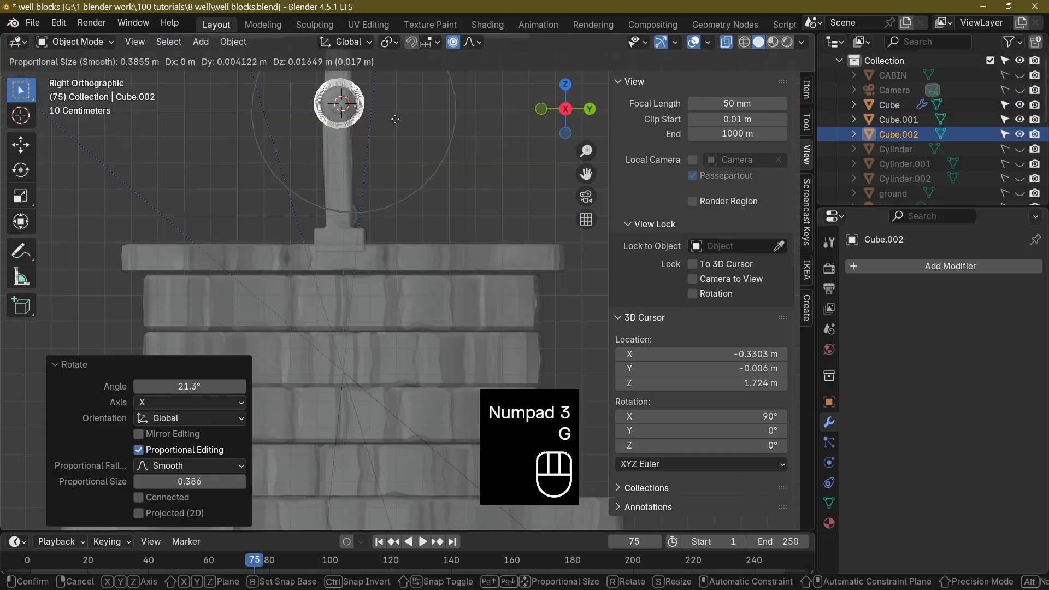
click(401, 130)
key(s)
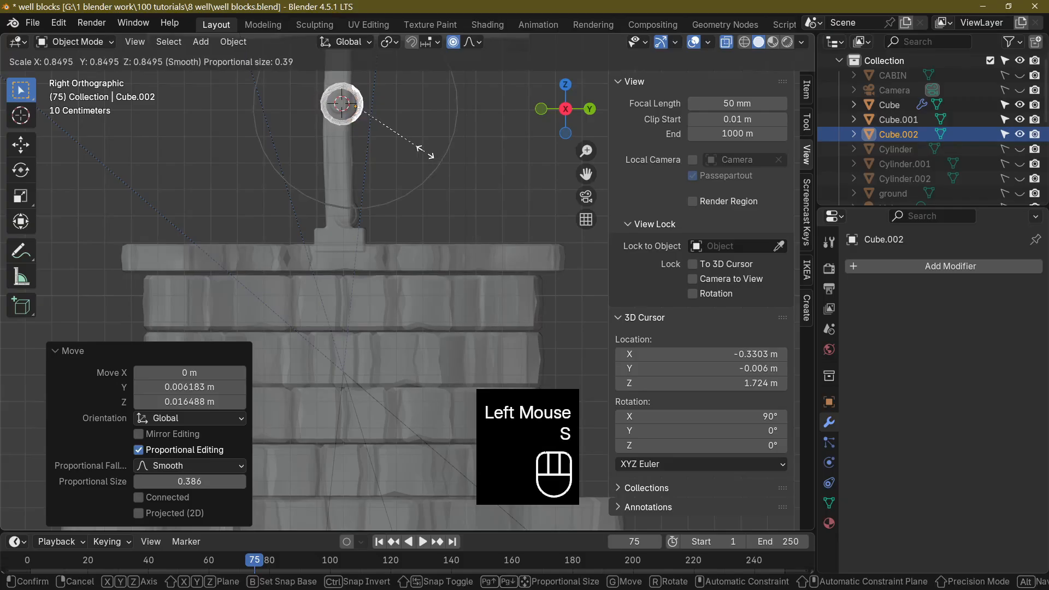
click(426, 152)
key(g)
click(427, 152)
middle_drag(426, 152, 369, 176)
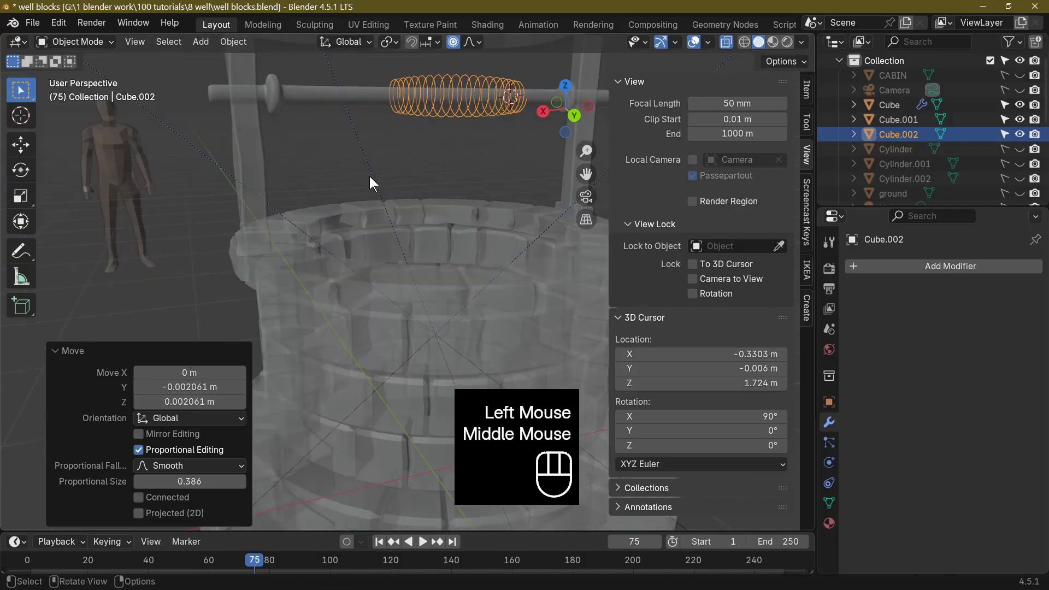
Extrude the vertex at the coil end away from the 3D cursor straight down about 0.417 m along Z as the hanging rope.
click(404, 96)
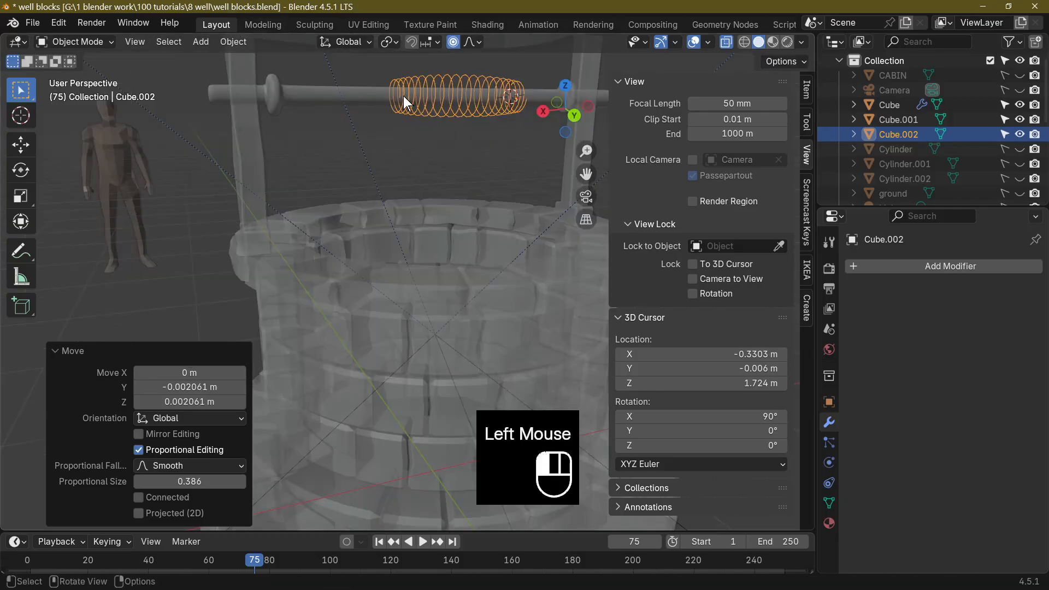
click(416, 97)
click(433, 107)
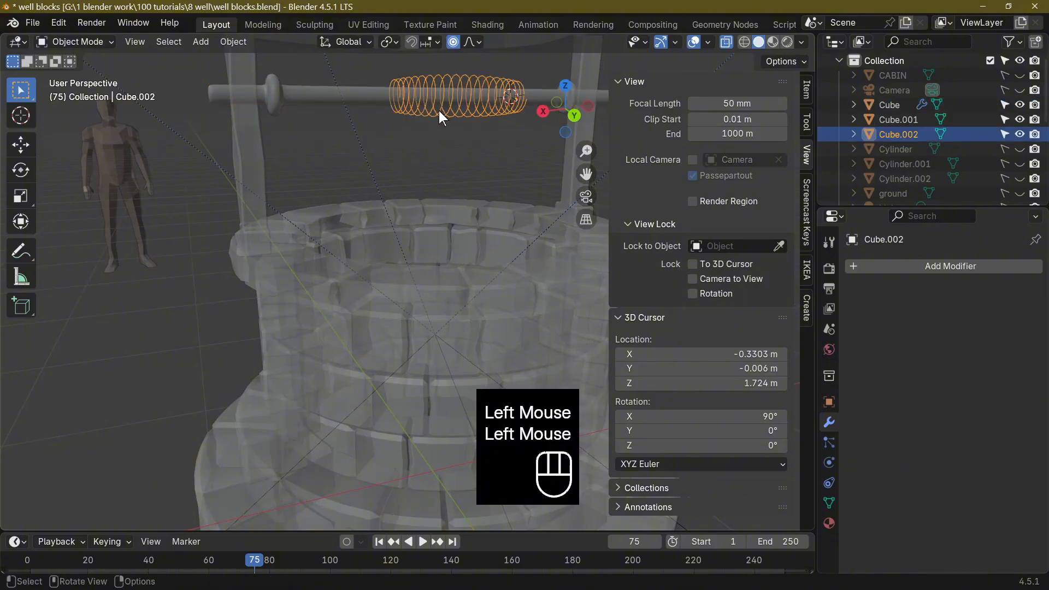
key(Tab)
click(400, 97)
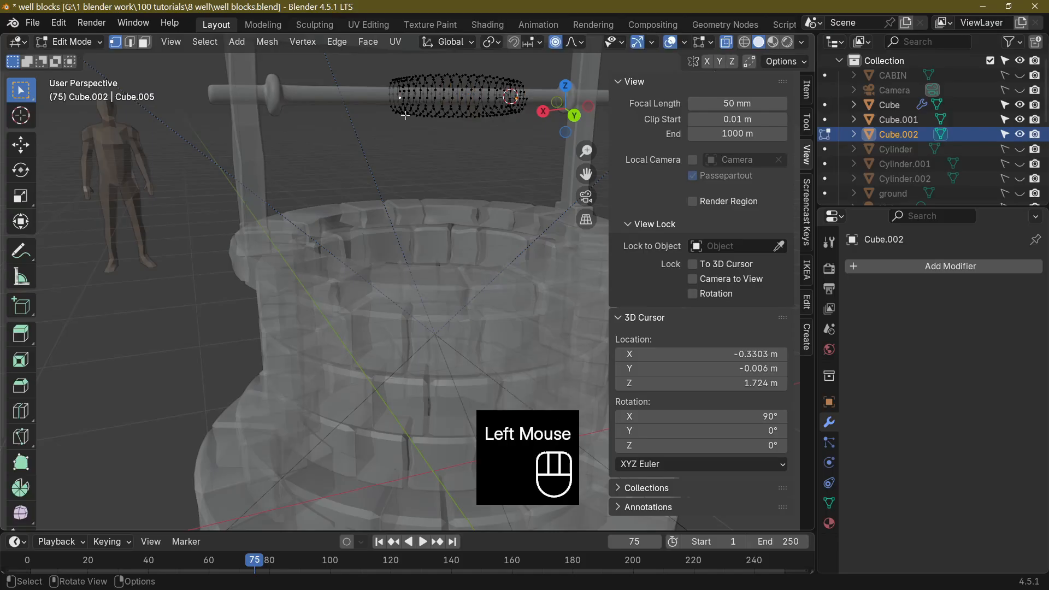
key(e)
key(z)
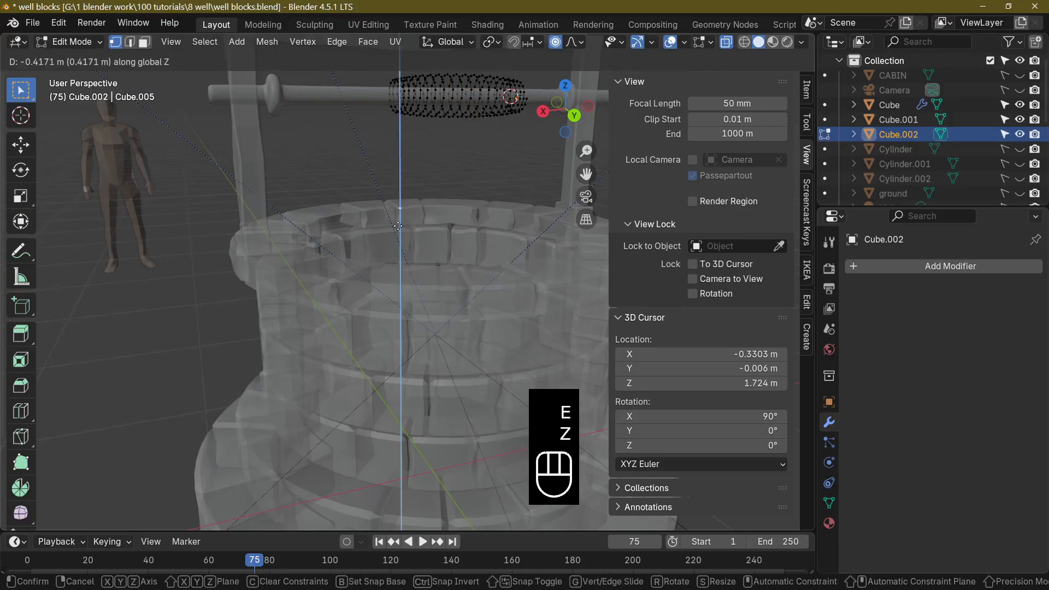
click(398, 226)
Select the loose end vertex of the coil at the end nearest the 3D cursor.
middle_drag(398, 225, 464, 218)
scroll(467, 226, down, 3)
scroll(452, 226, up, 4)
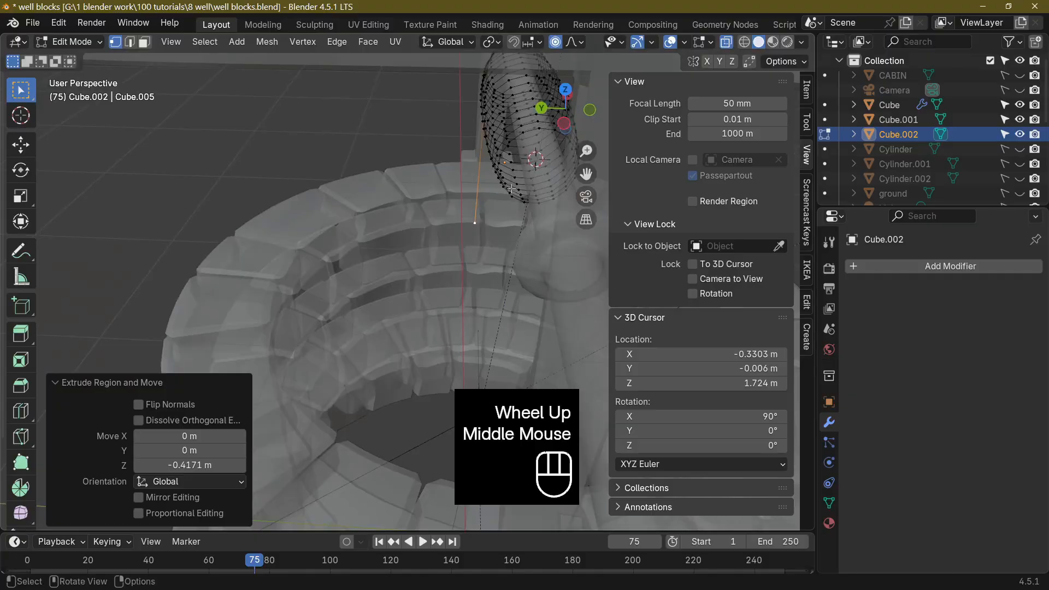
middle_drag(512, 188, 388, 241)
scroll(452, 166, up, 2)
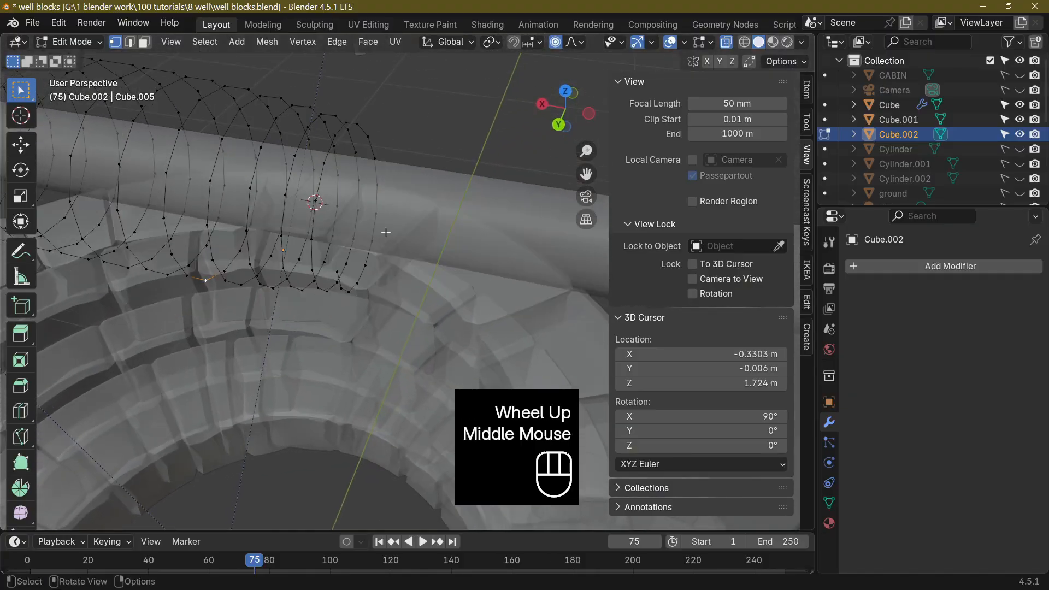
click(335, 271)
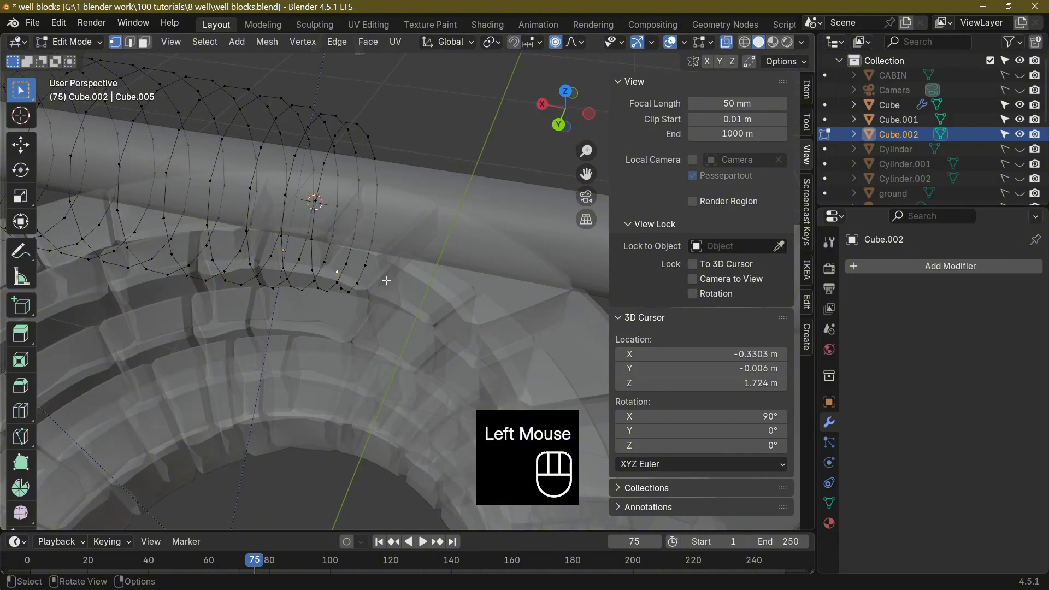
Try to move the loose end vertex up toward the crossbeam with proportional editing on.
key(g)
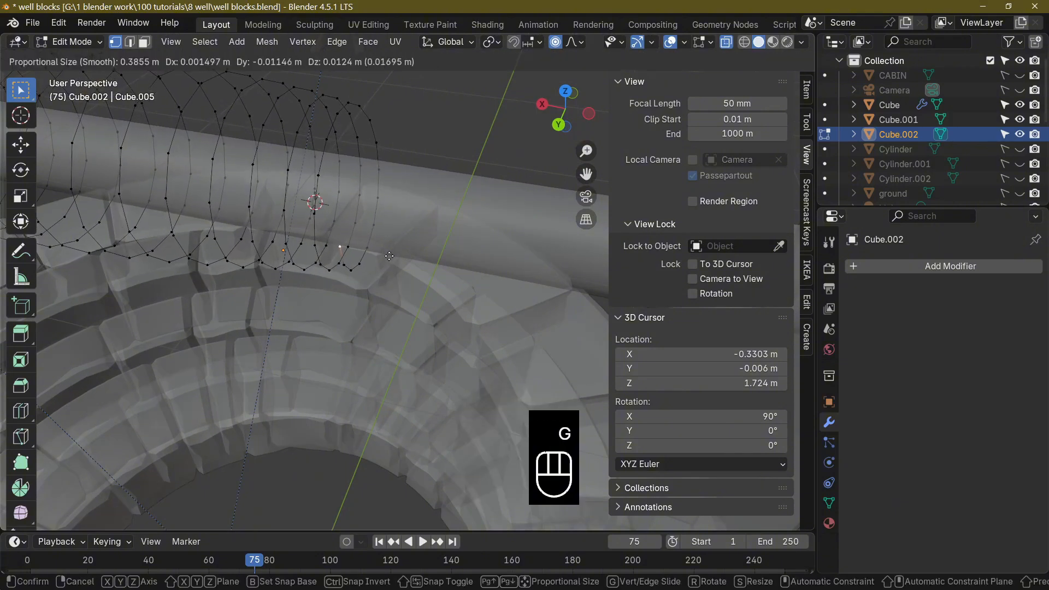
click(386, 268)
key(ctrl+z)
Turn off proportional editing and move the coil's loose end vertex up against the crossbeam near the 3D cursor.
click(556, 44)
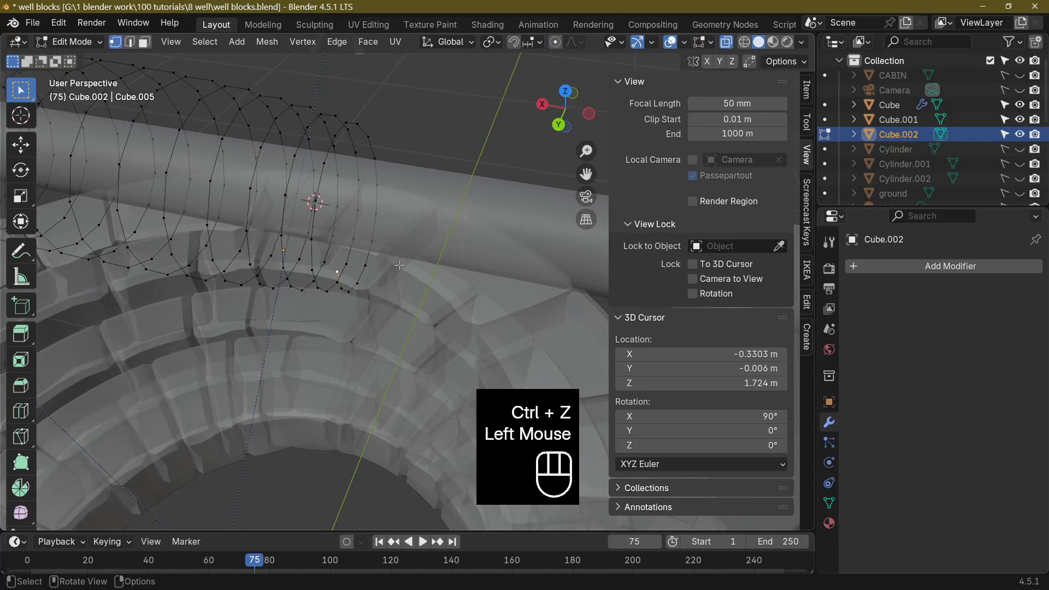
key(g)
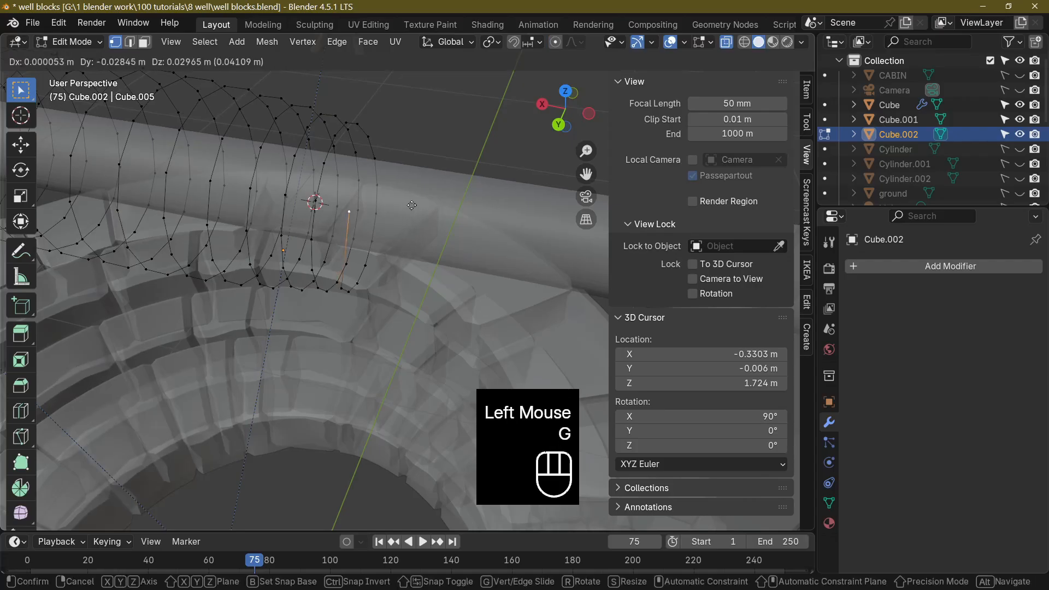
click(412, 205)
middle_drag(412, 206, 387, 249)
key(g)
click(387, 249)
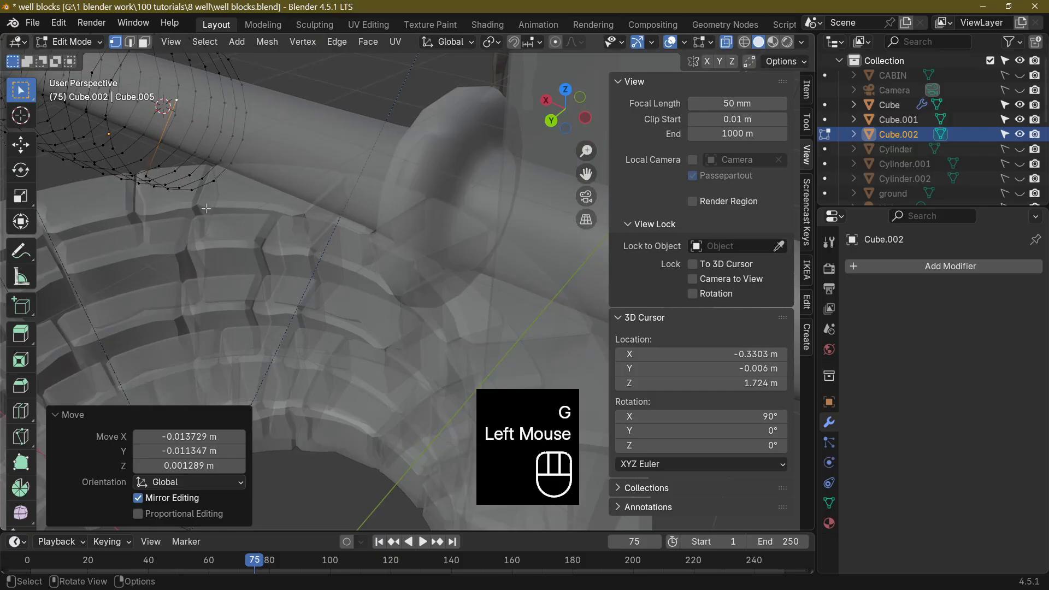
Select the coil vertex just before the loose end and reposition it under the crossbeam.
click(181, 187)
key(g)
click(184, 189)
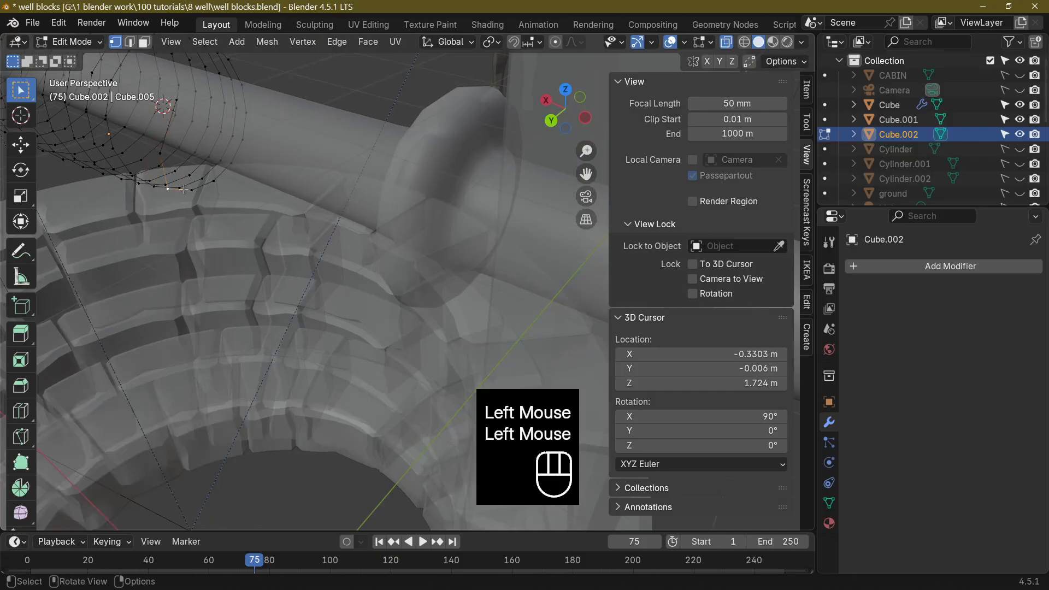
key(g)
click(162, 191)
Return to Object Mode, turn off X-ray and convert the rope coil mesh to a curve.
key(Tab)
scroll(137, 194, down, 4)
middle_drag(129, 197, 431, 237)
scroll(357, 208, down, 3)
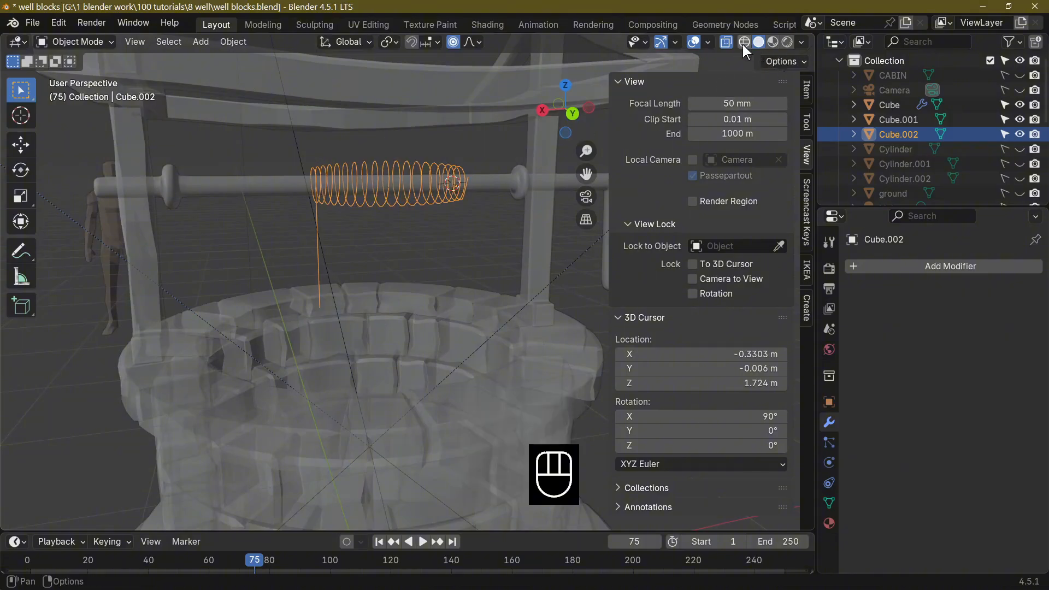
click(727, 41)
mouse_move(492, 208)
middle_down()
mouse_move(459, 224)
mouse_move(497, 221)
middle_up()
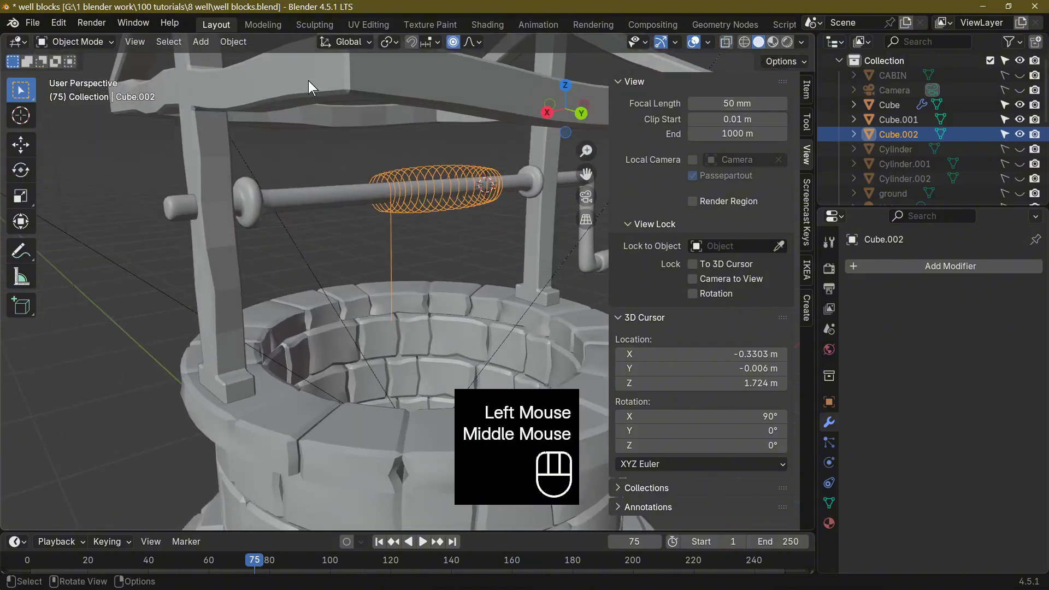
click(232, 42)
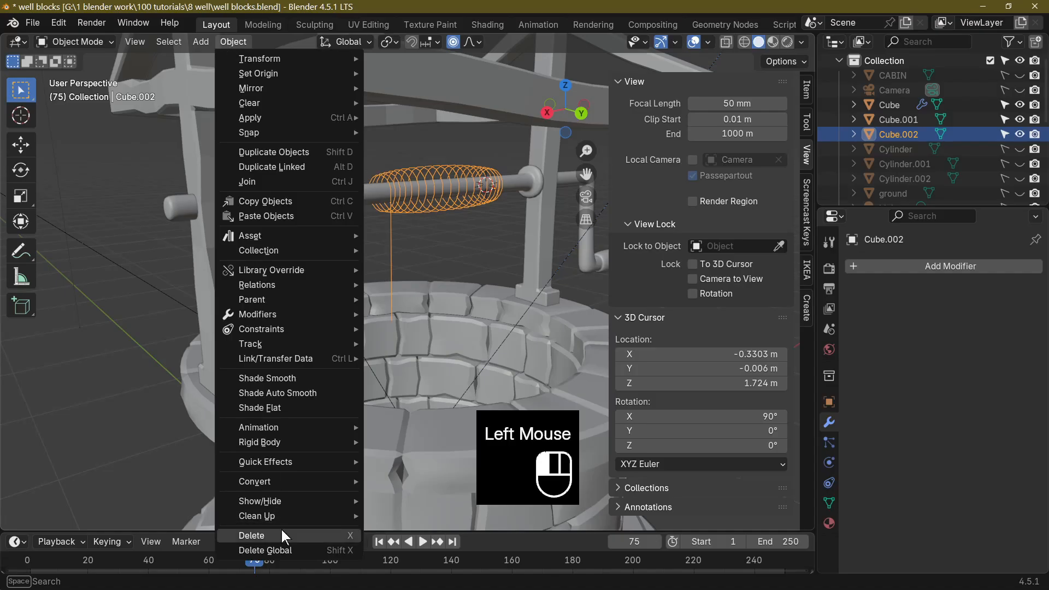
mouse_move(287, 484)
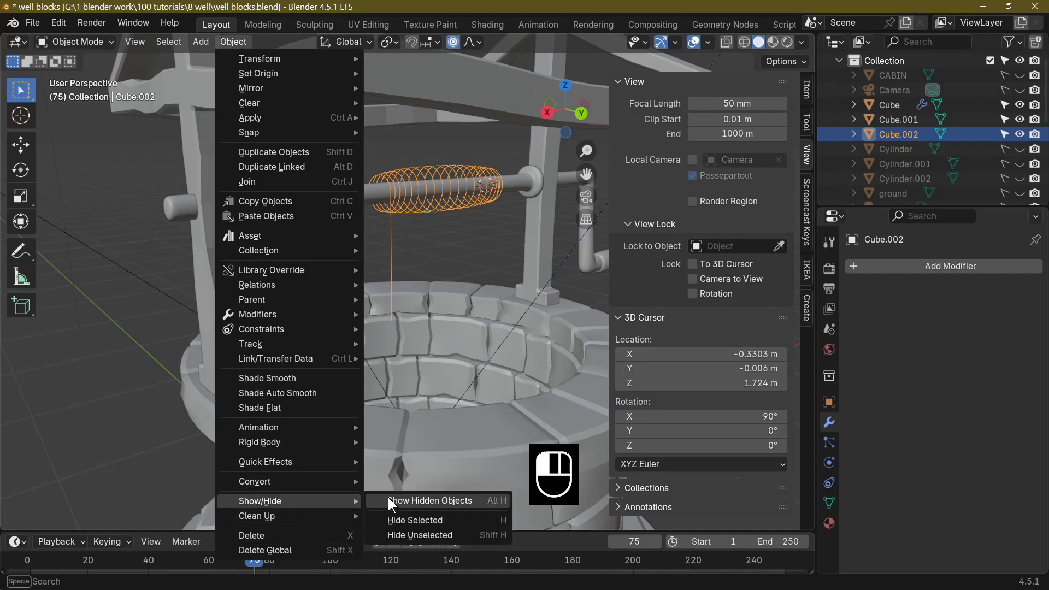
click(398, 497)
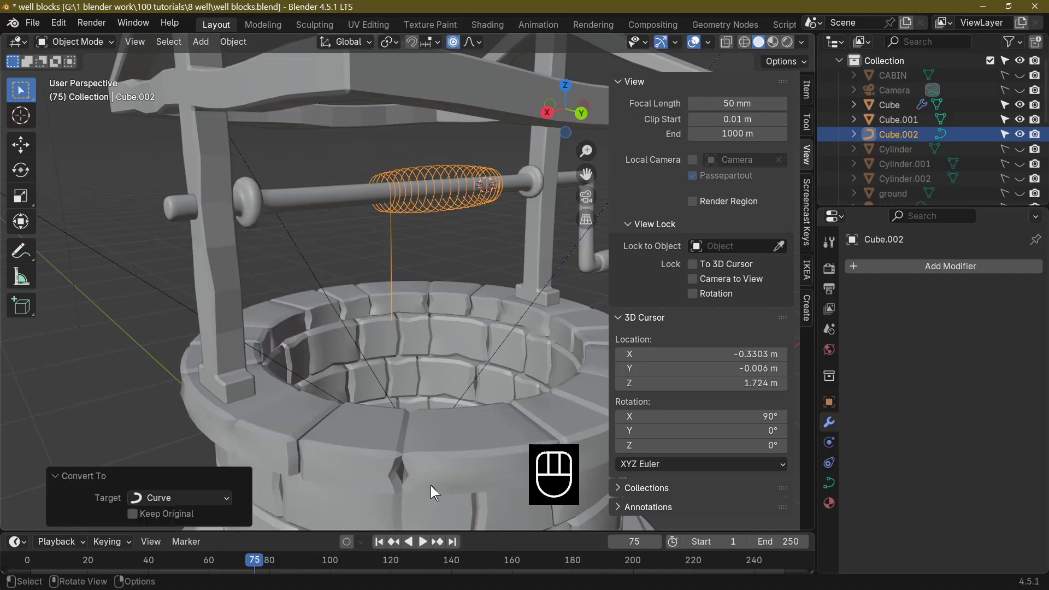
middle_drag(440, 330, 371, 337)
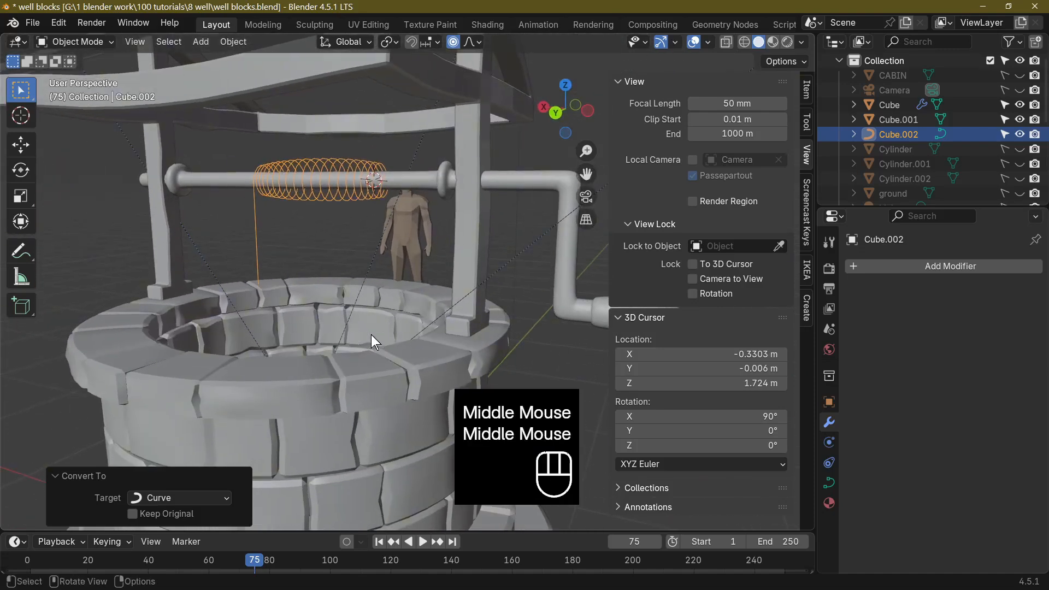
Give the rope curve thickness with a round bevel depth of 0.11 m.
click(831, 487)
scroll(905, 451, down, 2)
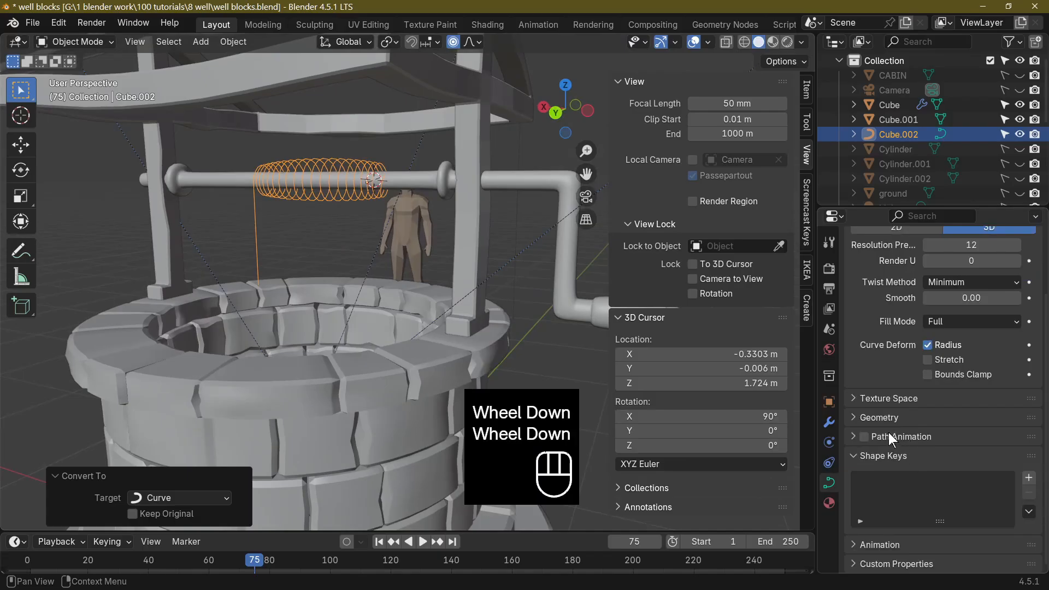
click(874, 418)
scroll(903, 426, down, 5)
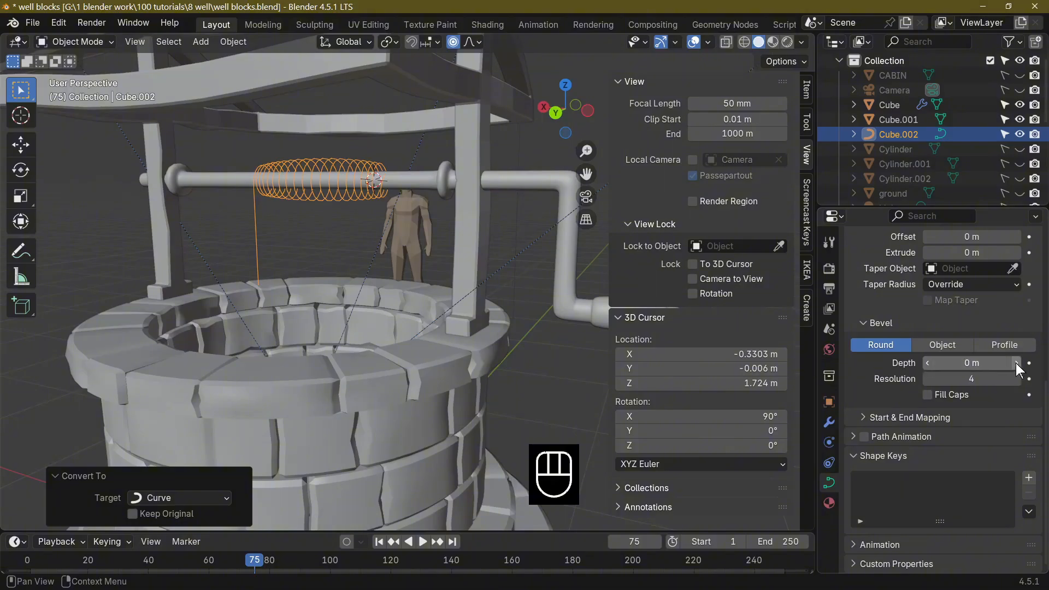
drag(926, 362, 963, 362)
scroll(336, 339, up, 2)
middle_drag(336, 339, 546, 323)
click(926, 362)
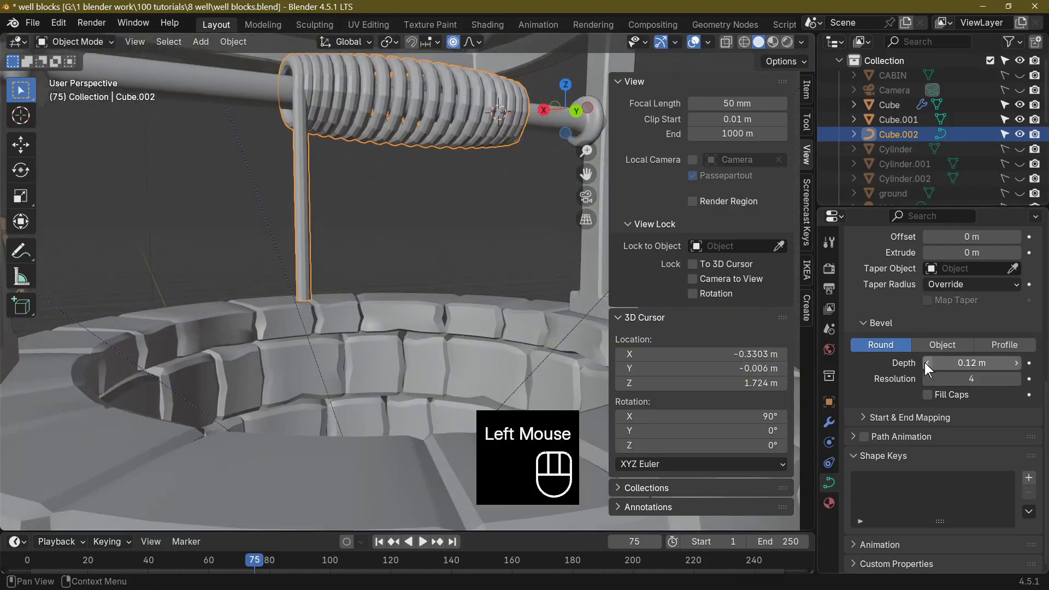
click(927, 362)
middle_drag(394, 328, 463, 324)
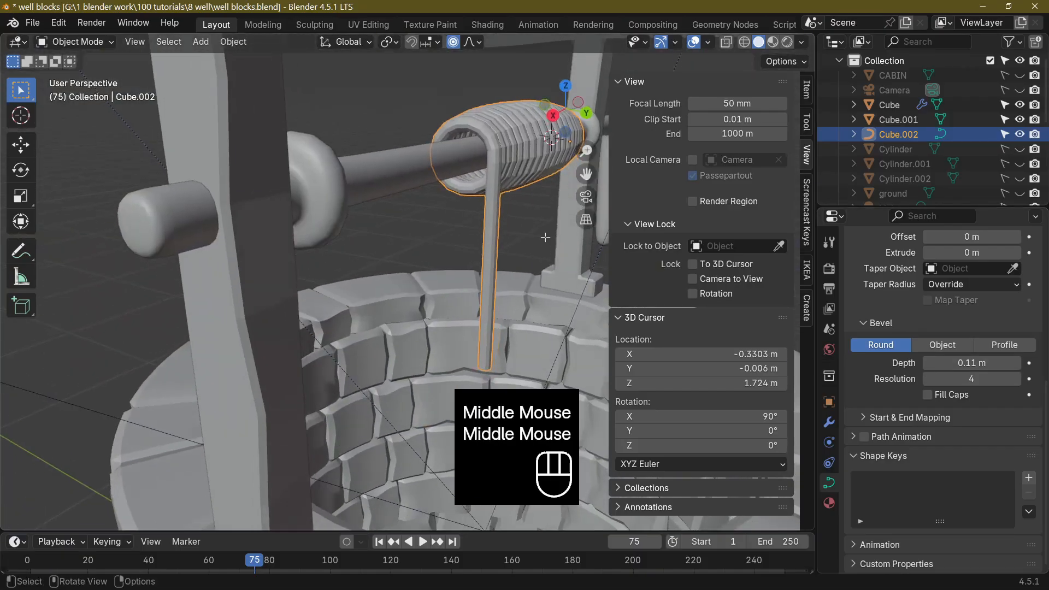
In Edit Mode, scale one of the coil's control points to 0.522 with proportional editing on at a size of 0.149.
key(Tab)
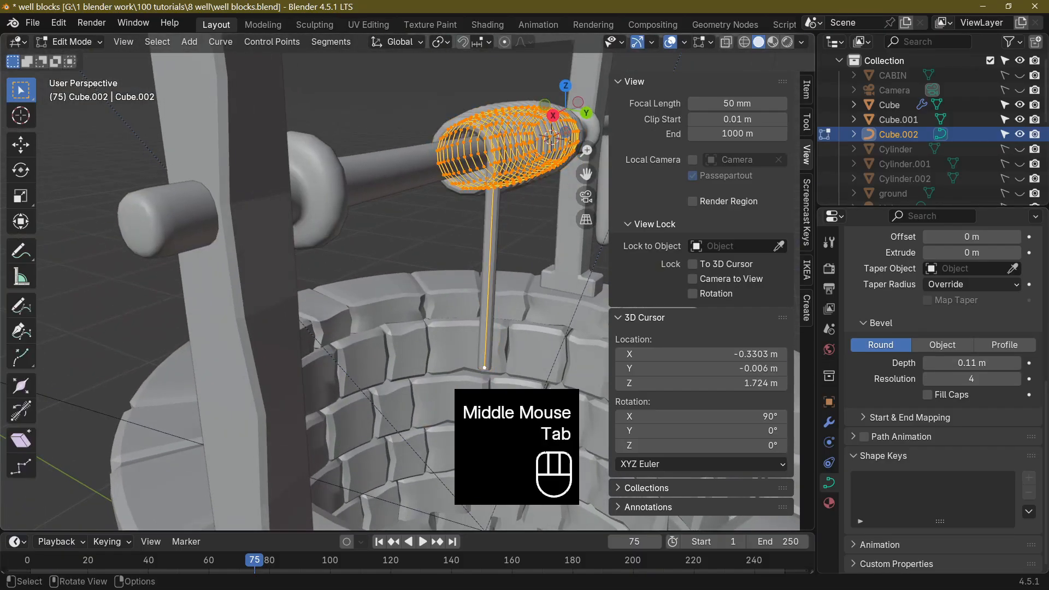
click(490, 149)
mouse_move(508, 172)
middle_down()
mouse_move(508, 195)
mouse_move(495, 161)
middle_up()
click(500, 44)
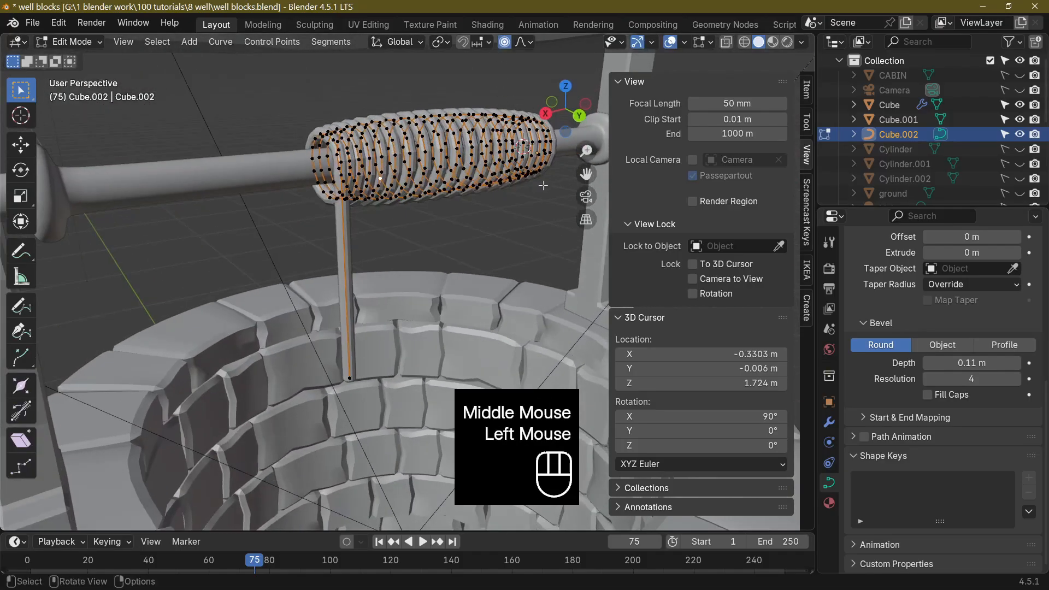
key(s)
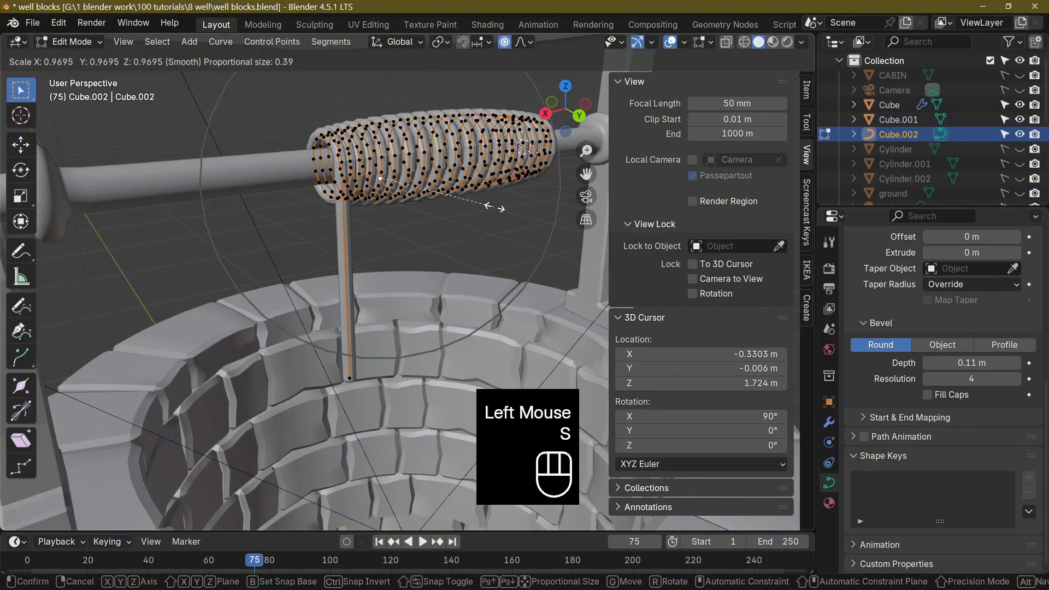
scroll(495, 207, up, 2)
click(441, 194)
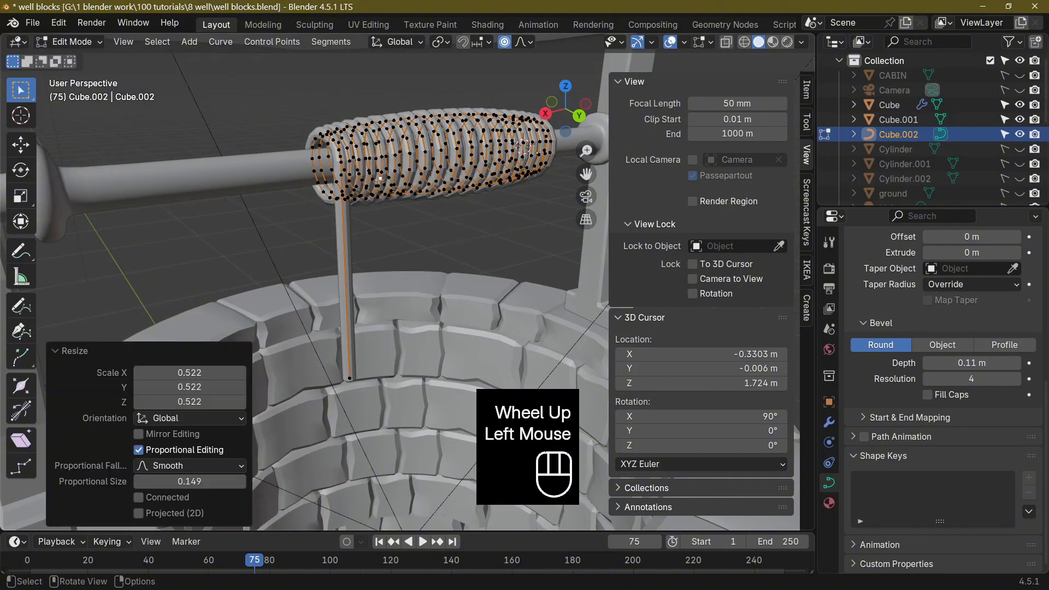
Taper the coil end above the hanging rope by scaling its control point to 0.285 with proportional editing.
click(314, 171)
key(s)
click(351, 169)
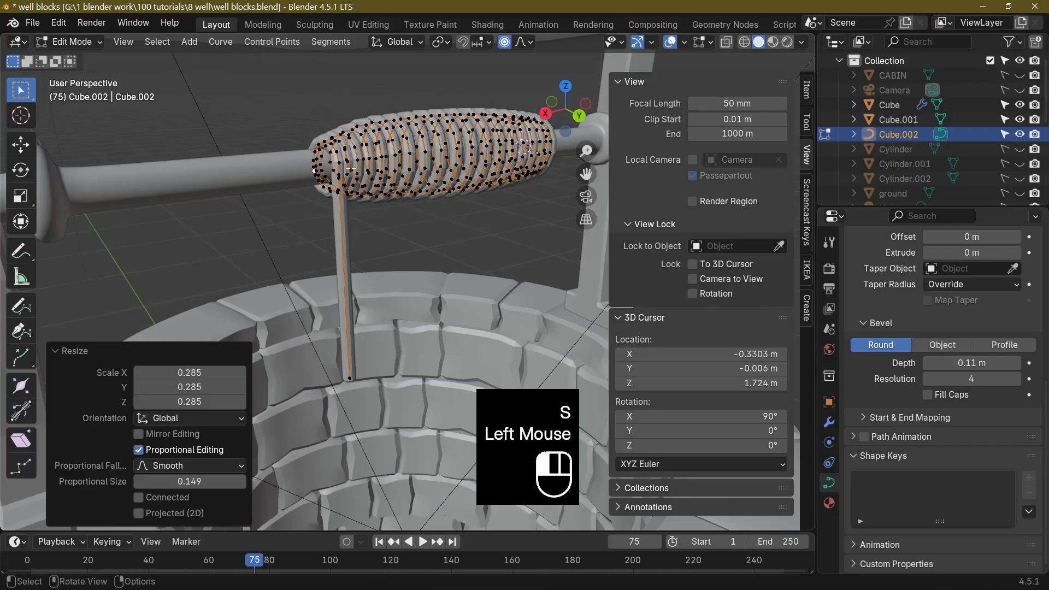
middle_drag(314, 171, 469, 196)
click(344, 186)
click(323, 174)
key(Tab)
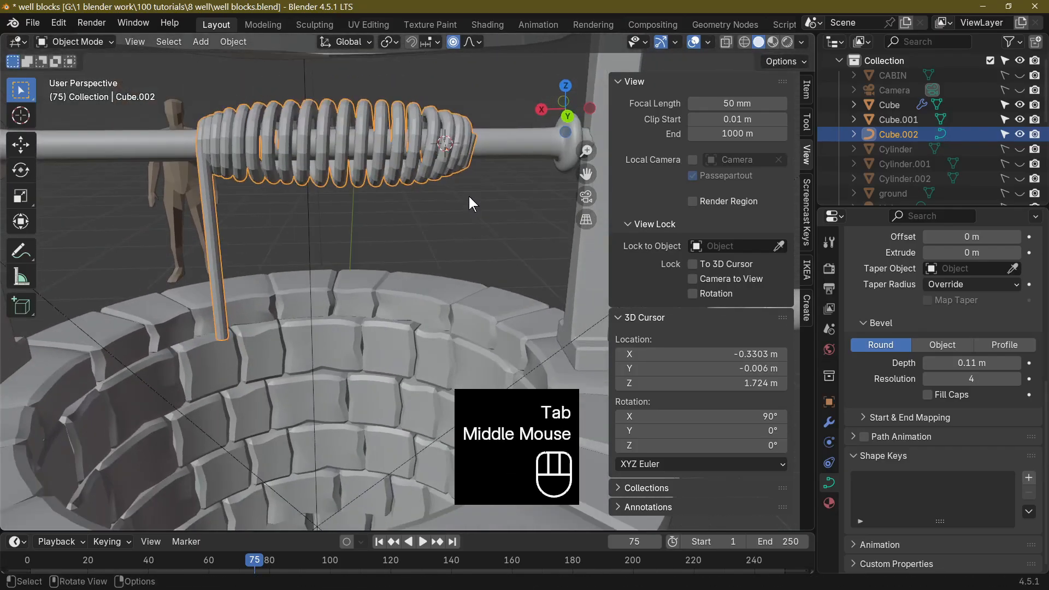
Select all control points of the rope curve and scale them to about 0.75 along X to tighten the windings.
key(Tab)
key(Tab)
key(Tab)
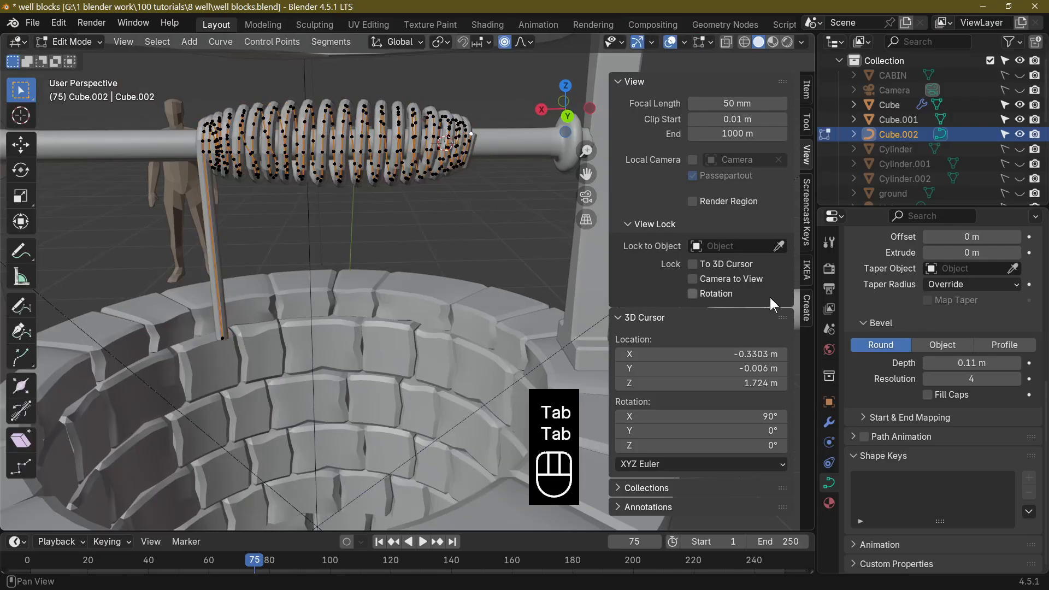
mouse_move(399, 219)
middle_down()
mouse_move(399, 257)
mouse_move(399, 215)
middle_up()
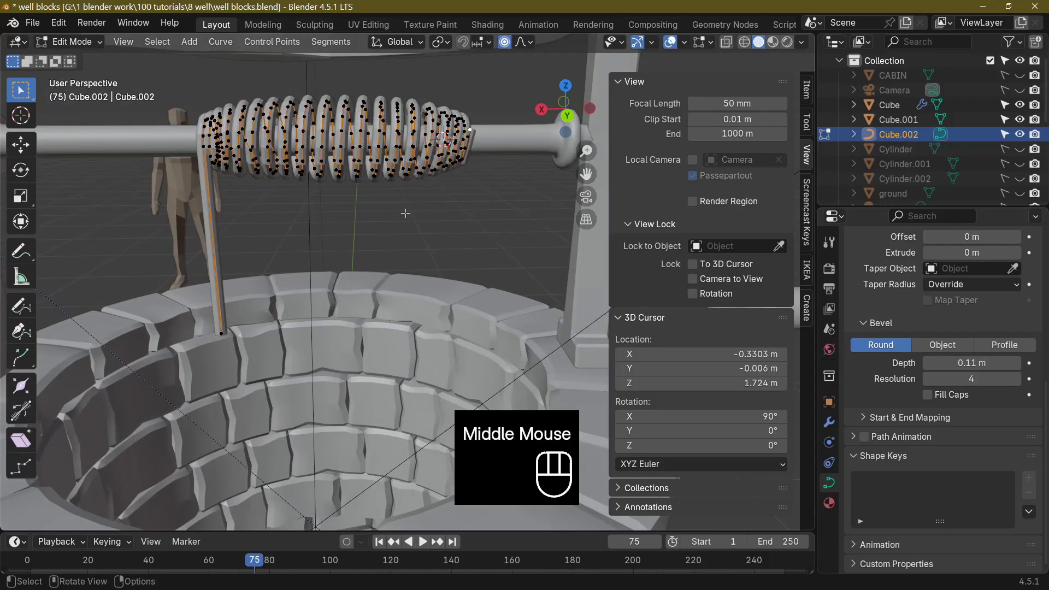
key(a)
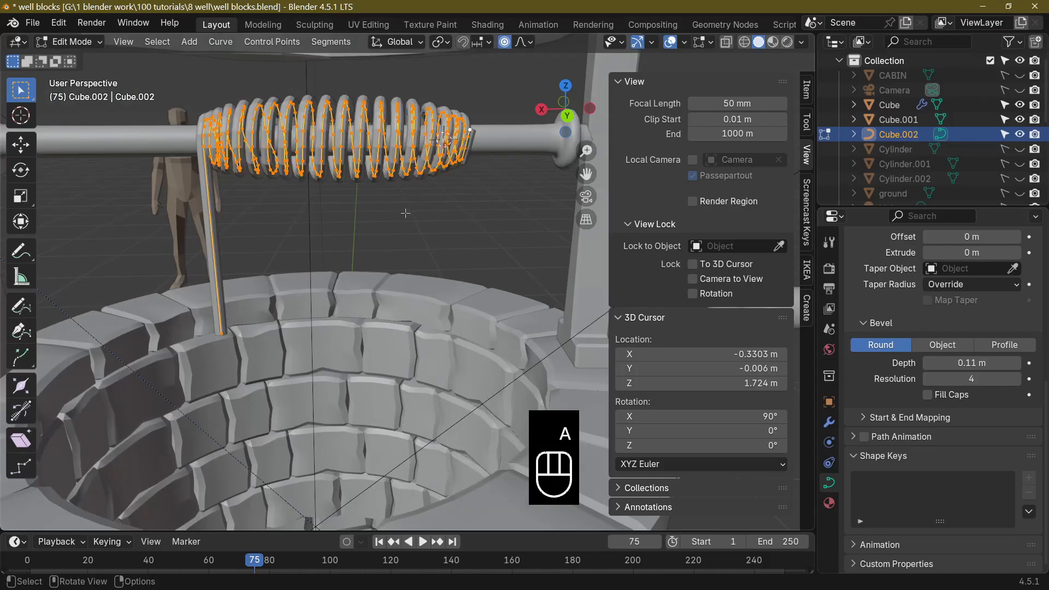
key(s)
key(x)
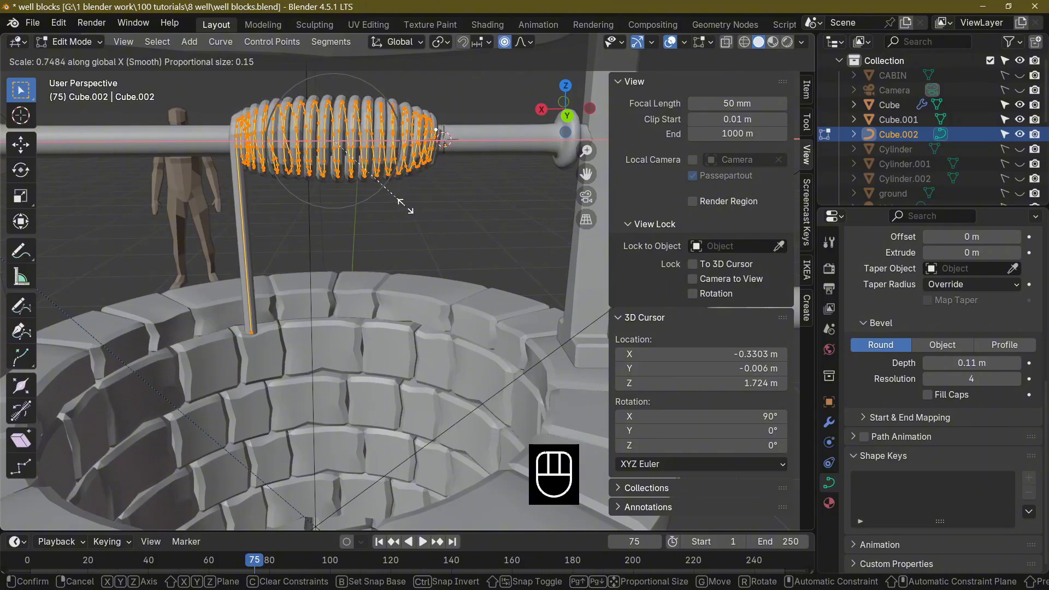
click(408, 210)
Return to Object Mode and apply Shade Smooth to the rope.
key(Tab)
middle_drag(416, 217, 454, 243)
right_drag(454, 244, 457, 247)
middle_drag(427, 196, 592, 266)
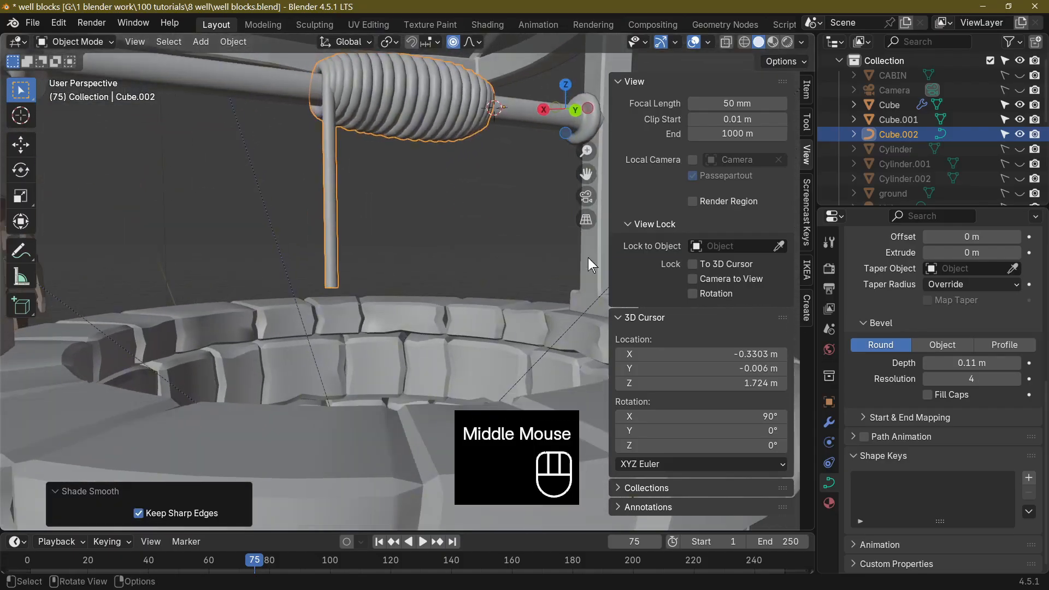
Thin the rope by setting the curve's bevel depth to 0.08 m.
click(929, 363)
click(929, 363)
click(929, 363)
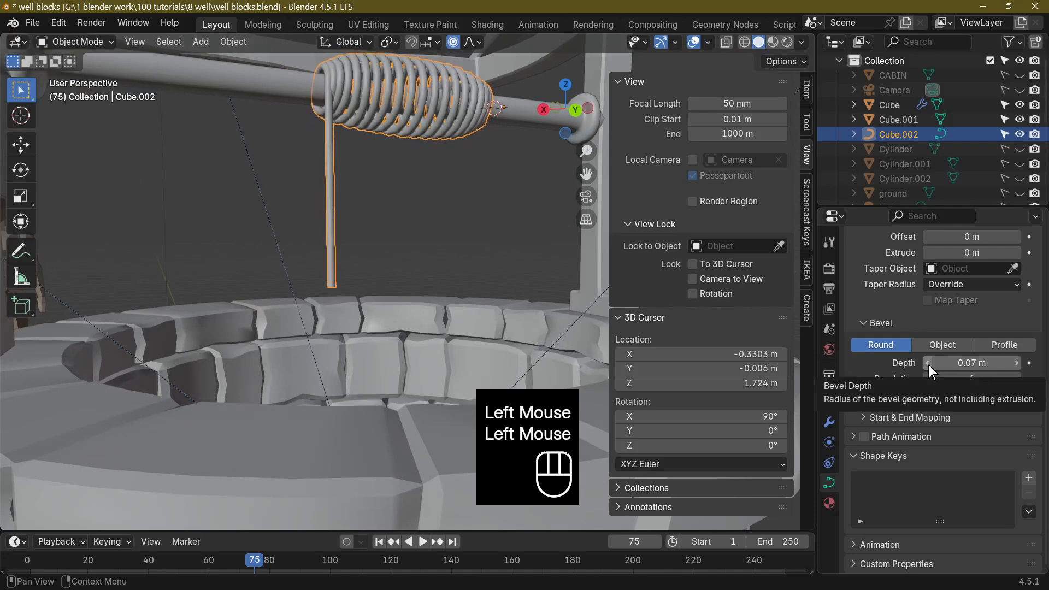
click(1016, 363)
middle_drag(493, 314, 435, 323)
scroll(459, 339, down, 5)
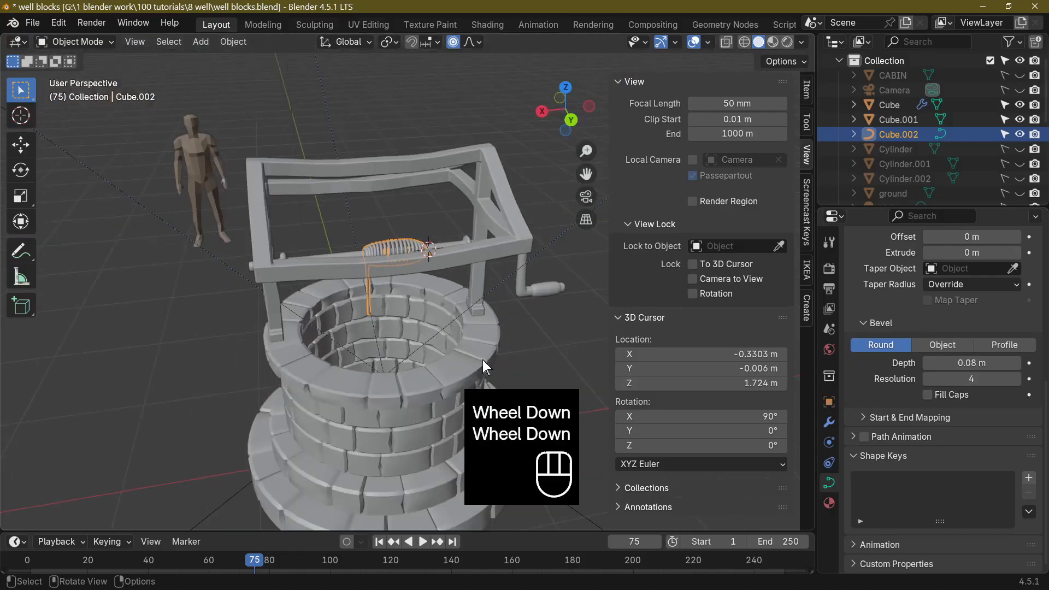
Convert the rope curve to a mesh.
middle_drag(484, 359, 275, 355)
middle_drag(478, 369, 507, 365)
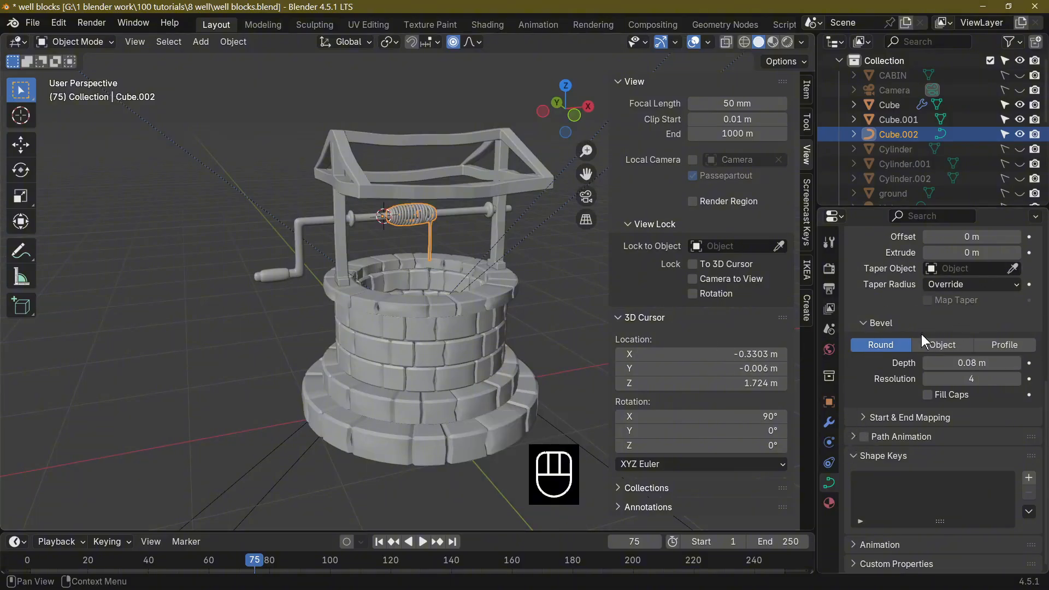
scroll(922, 333, up, 3)
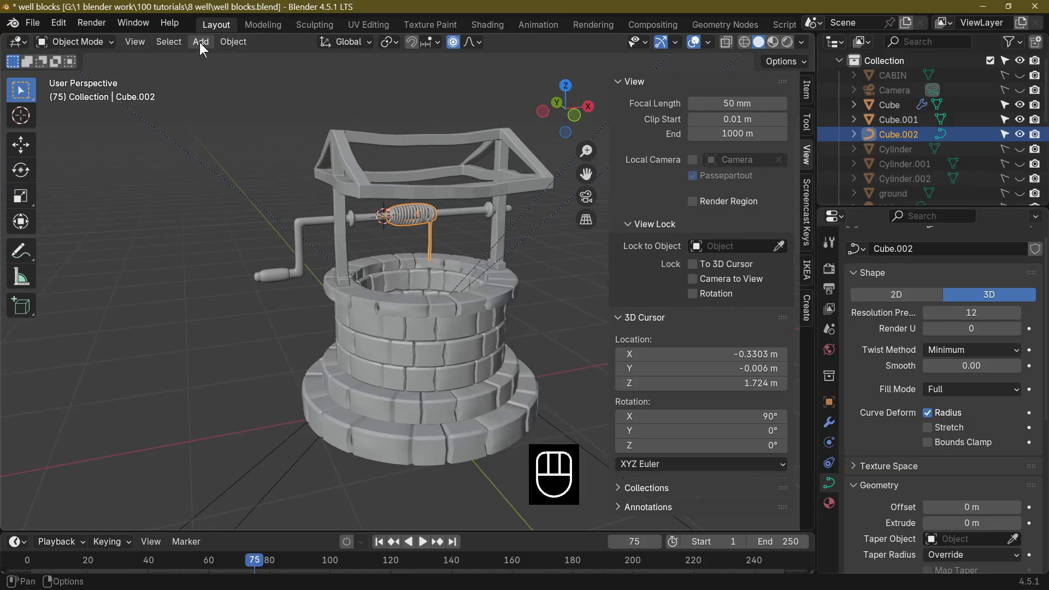
click(234, 42)
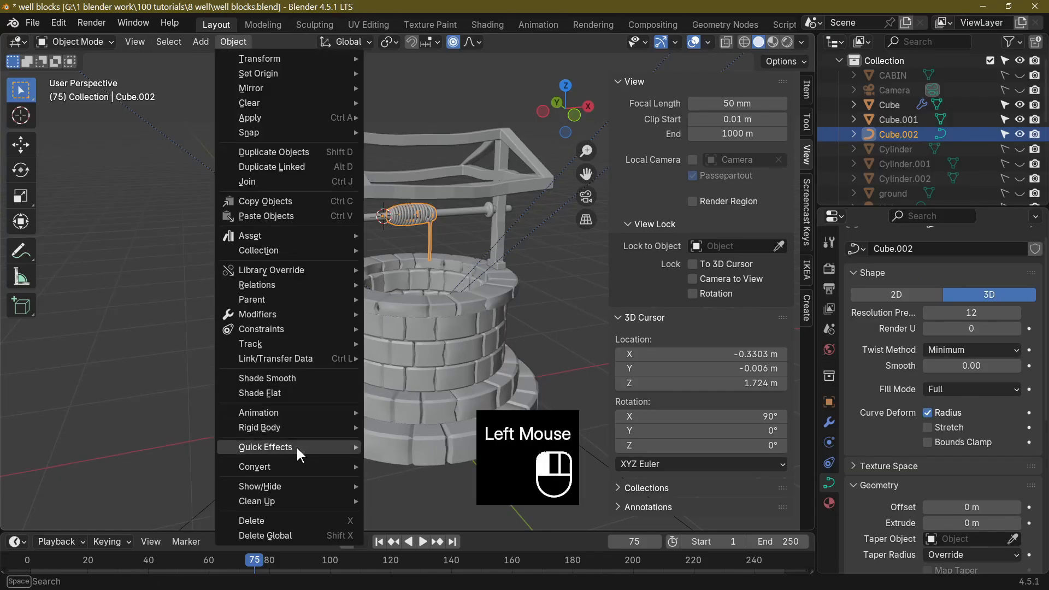
mouse_move(296, 467)
click(409, 465)
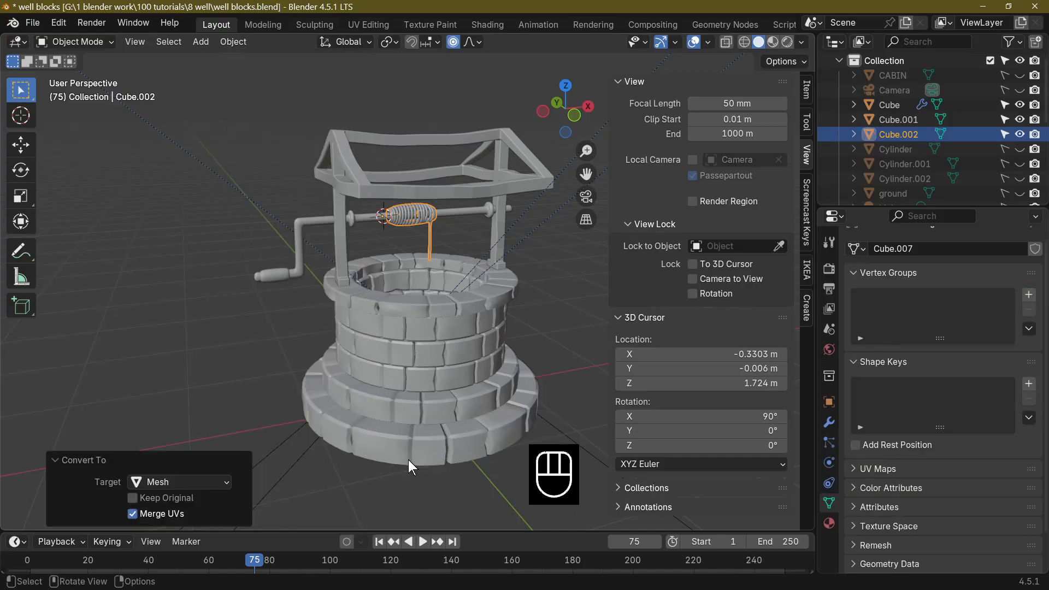
Open the rope's modifier properties and examine the rope, crossbeam, crank and roof frame from around the well.
scroll(393, 385, up, 4)
middle_drag(372, 392, 327, 360)
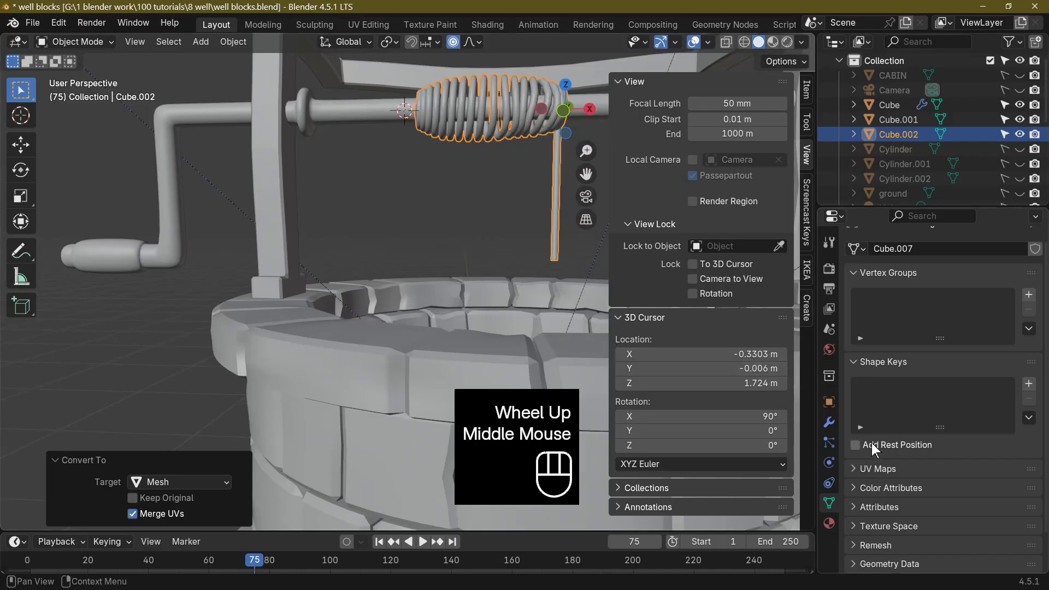
click(839, 424)
middle_drag(404, 296, 496, 308)
scroll(383, 257, up, 5)
middle_drag(339, 229, 585, 232)
scroll(585, 231, down, 3)
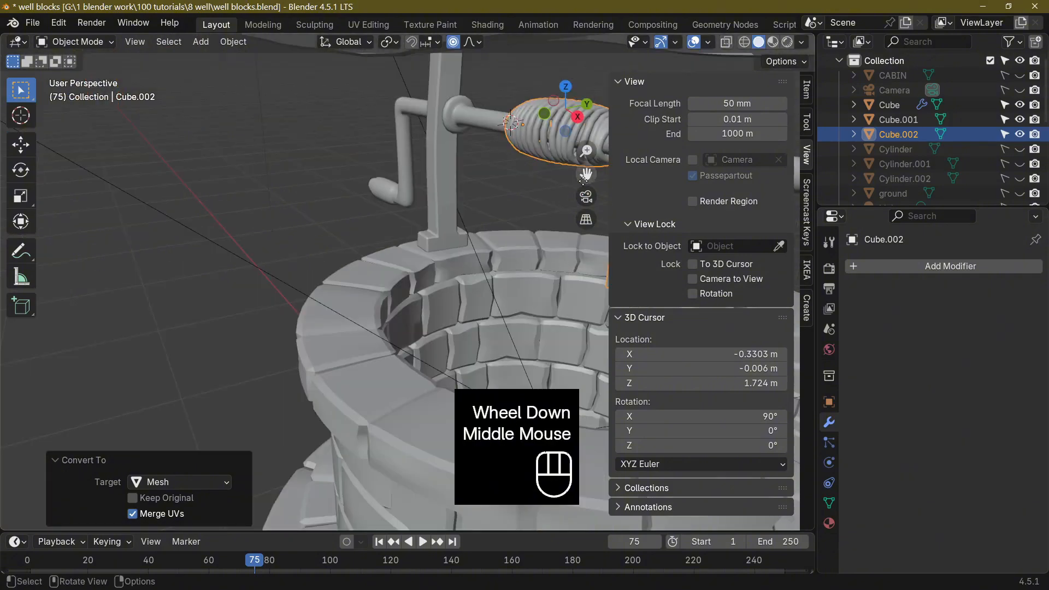
middle_drag(583, 180, 399, 267)
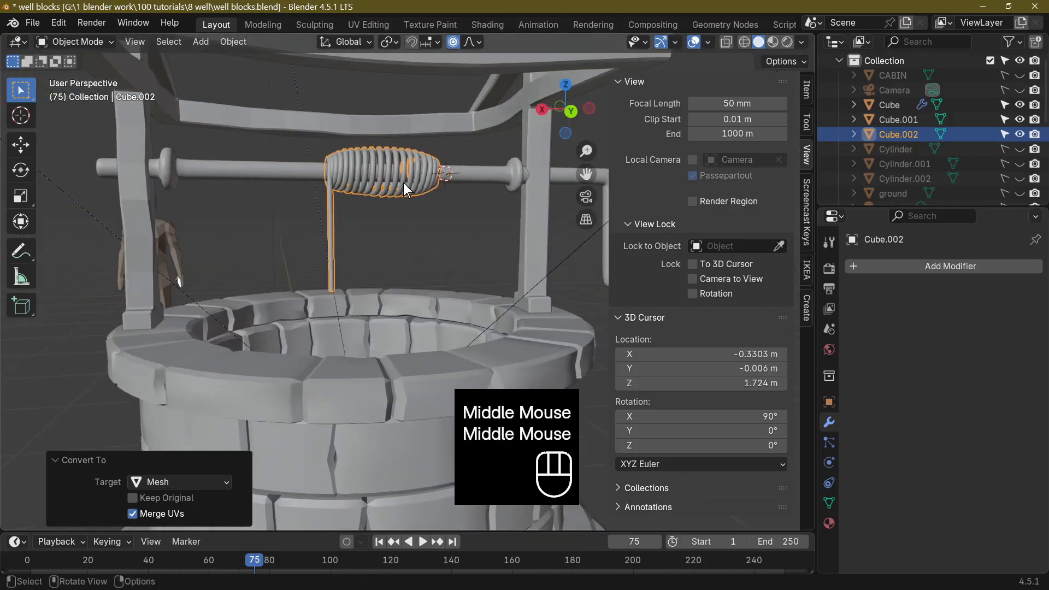
middle_drag(359, 265, 307, 289)
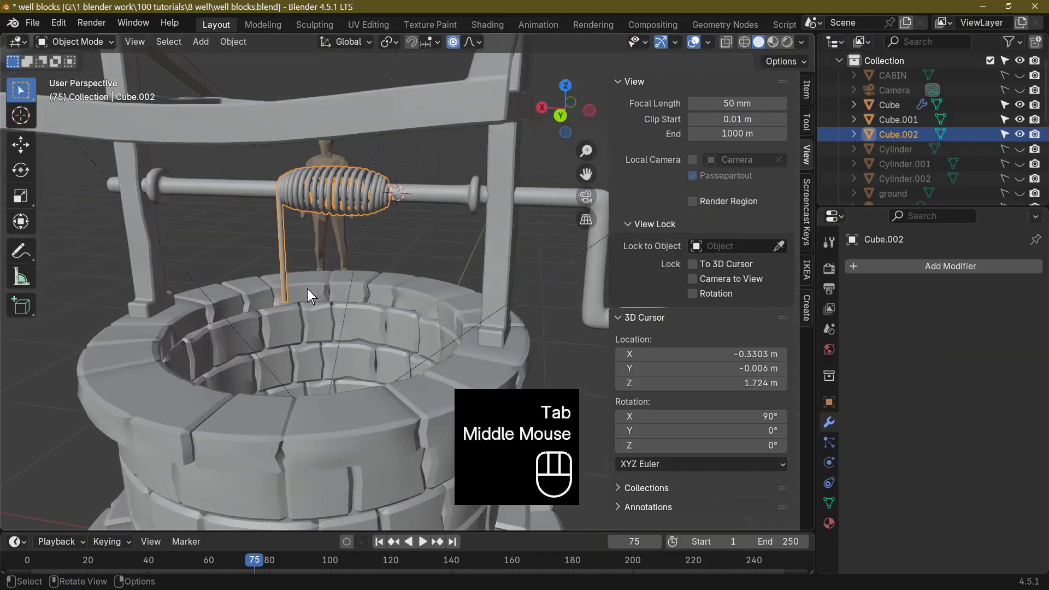
scroll(307, 289, down, 3)
middle_drag(406, 324, 231, 323)
scroll(407, 336, up, 2)
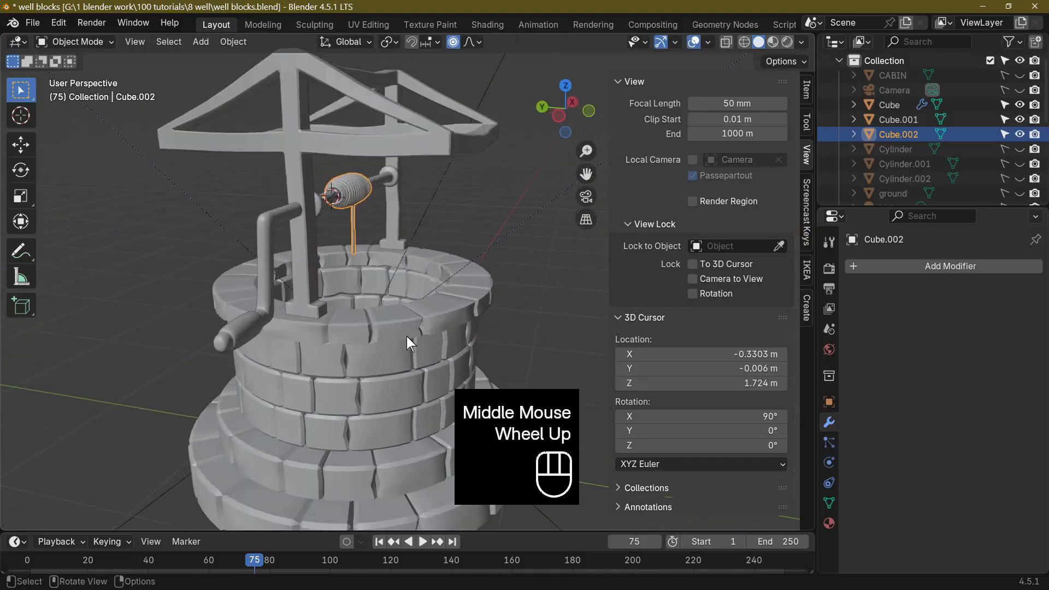
Hide the stone well body, the object named well, in the viewport.
scroll(407, 336, up, 1)
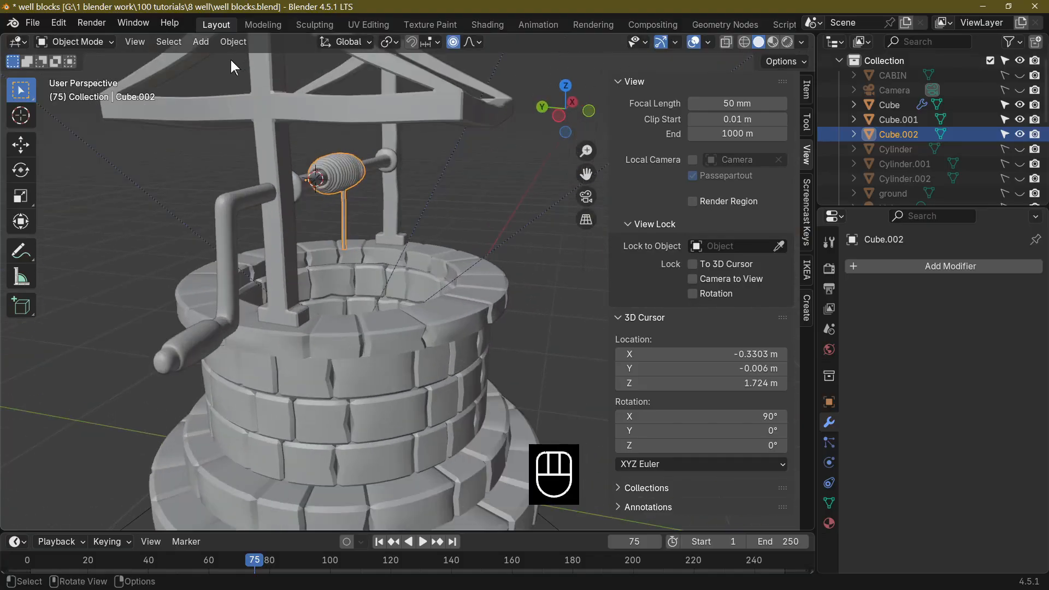
click(369, 343)
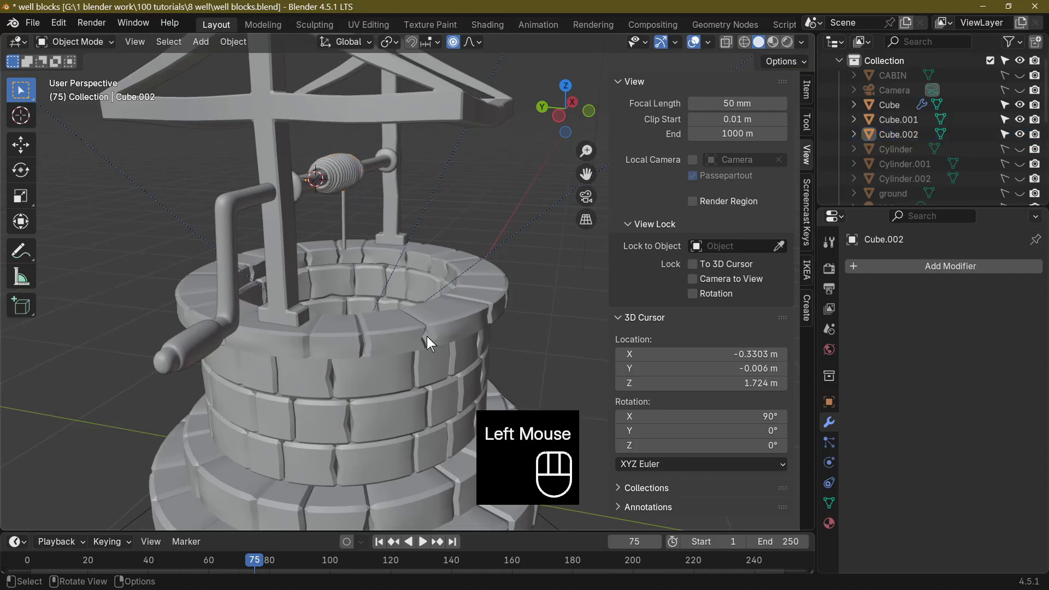
scroll(913, 161, down, 6)
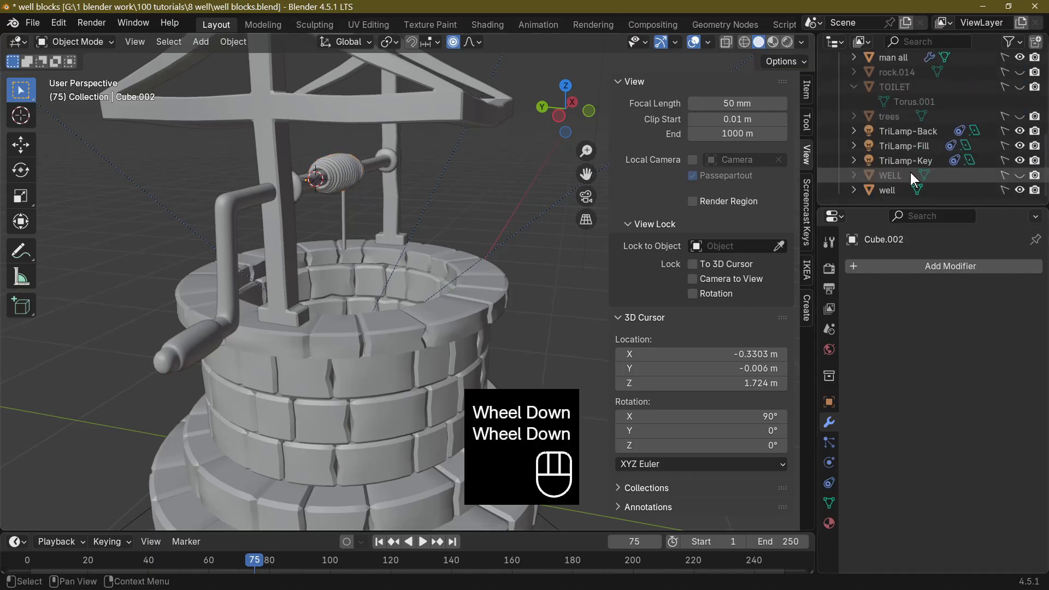
click(906, 190)
click(1003, 190)
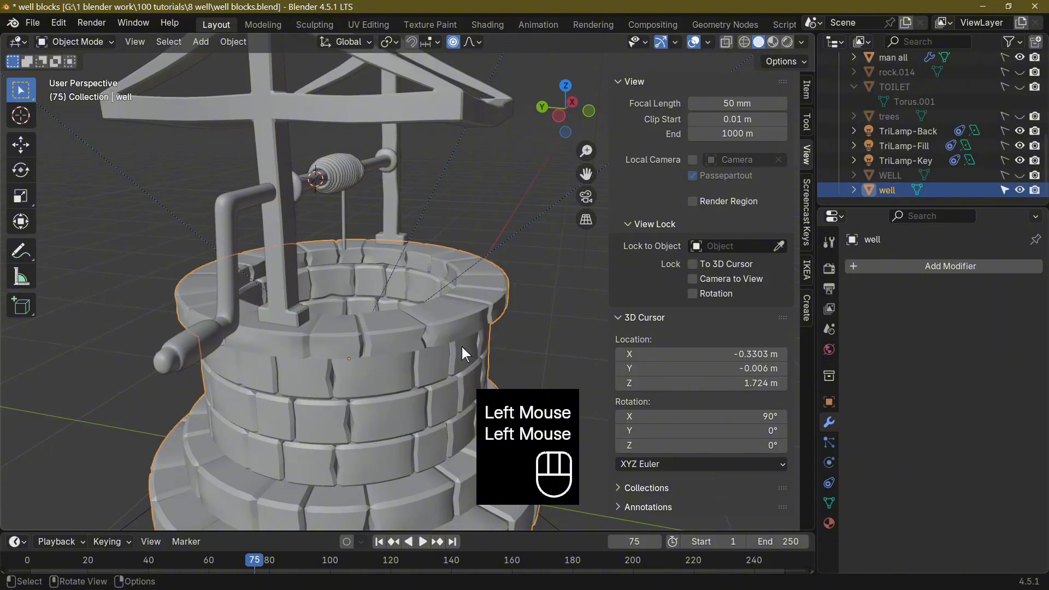
key(h)
click(1020, 190)
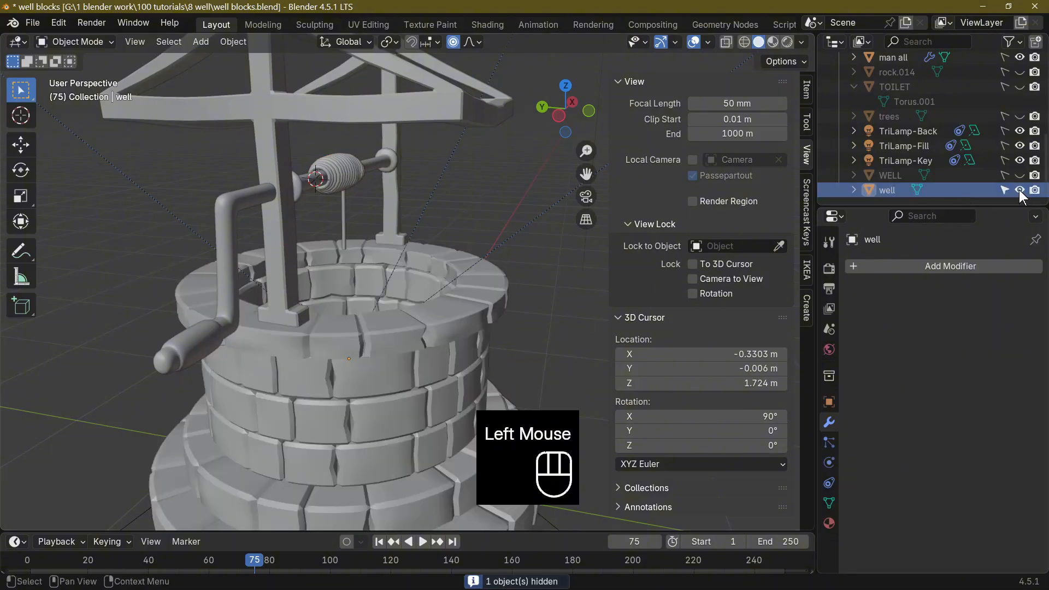
click(1019, 190)
Add a cylinder at the 3D cursor on the crossbeam and scale it uniformly to about 0.13.
middle_drag(506, 265, 214, 48)
scroll(442, 249, up, 3)
click(196, 42)
mouse_move(224, 62)
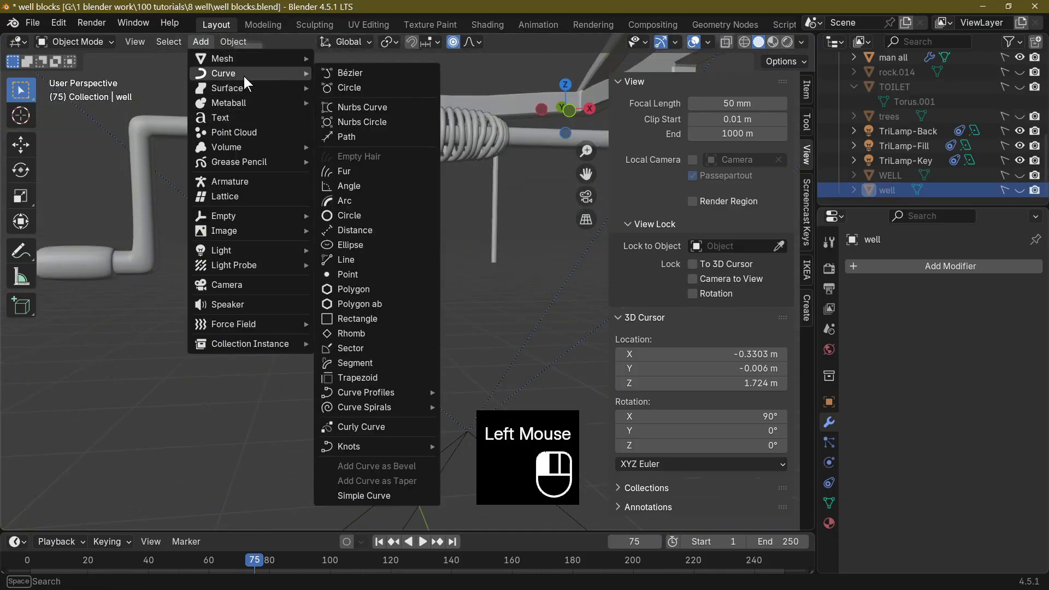
click(231, 61)
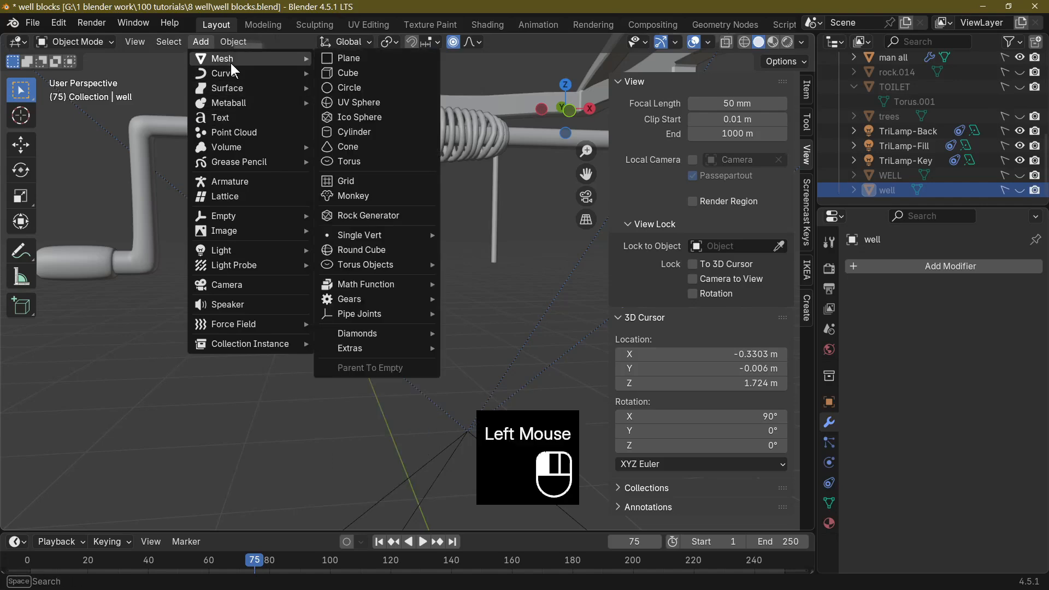
click(356, 132)
scroll(424, 126, down, 2)
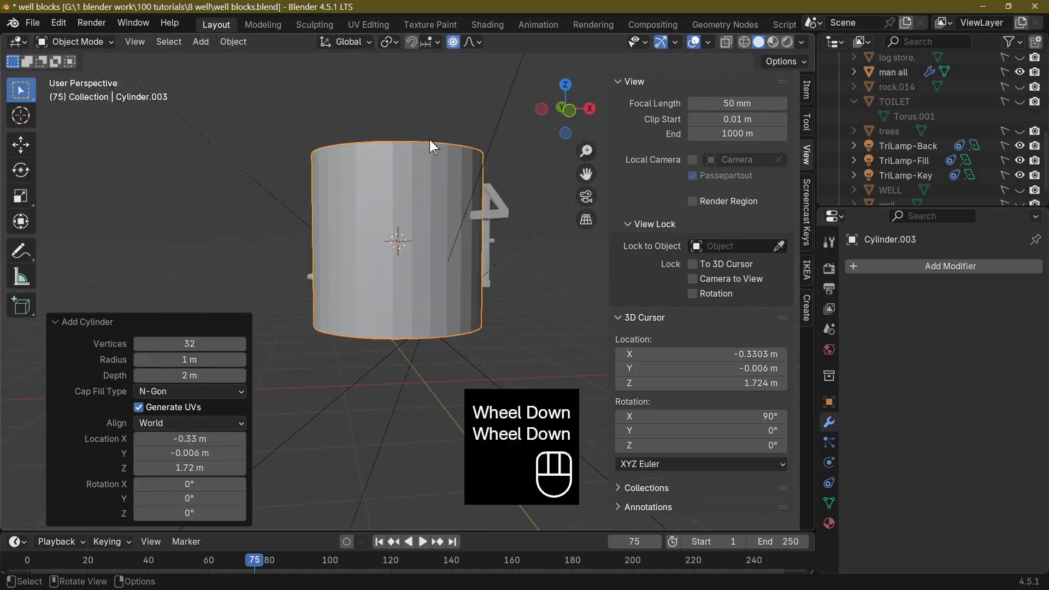
middle_drag(430, 140, 426, 204)
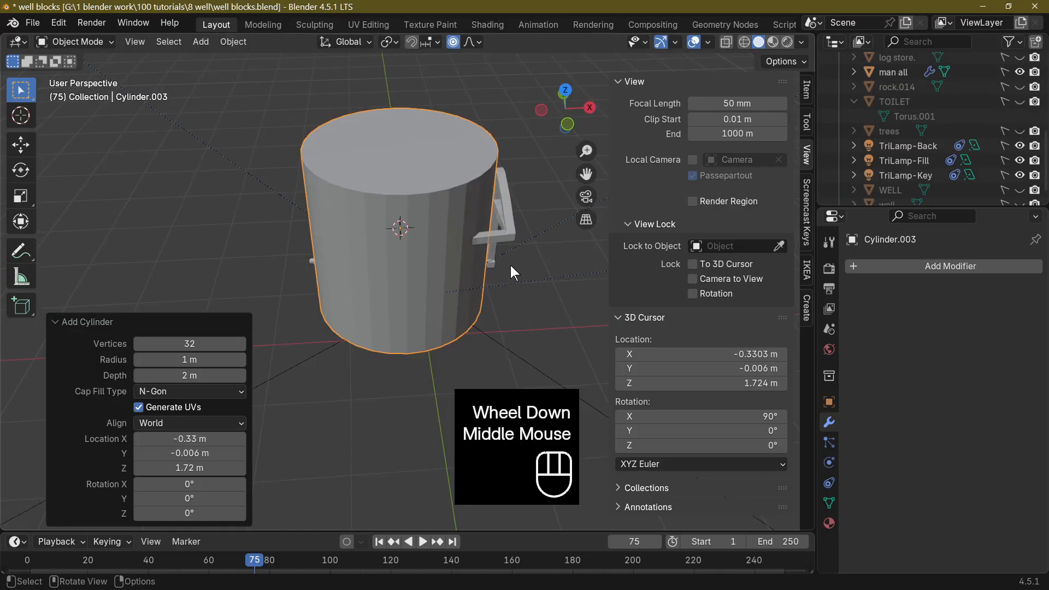
key(s)
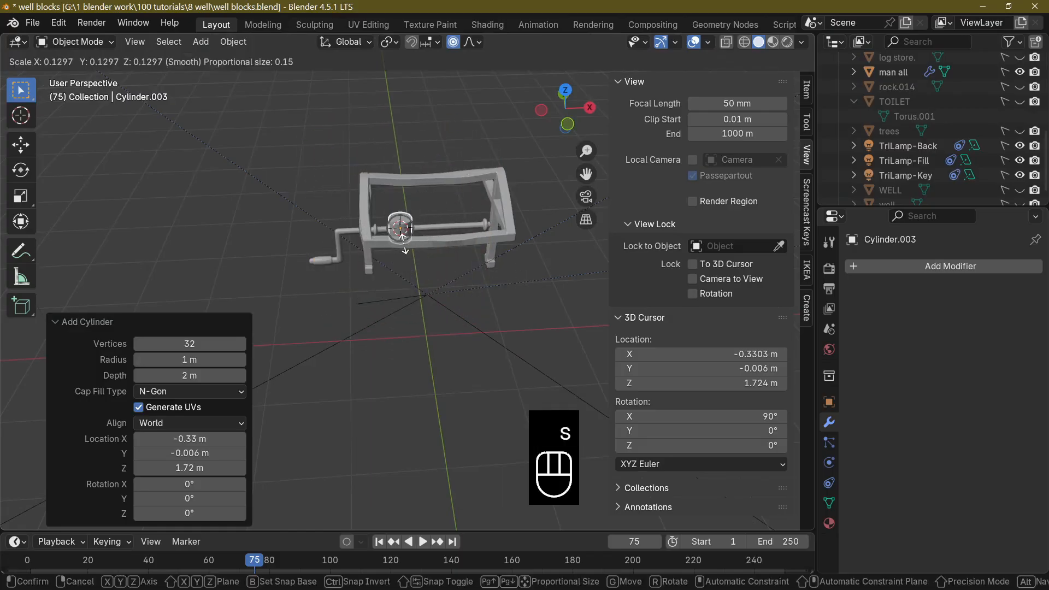
click(402, 236)
scroll(464, 278, up, 2)
middle_drag(464, 278, 460, 193)
scroll(438, 265, up, 2)
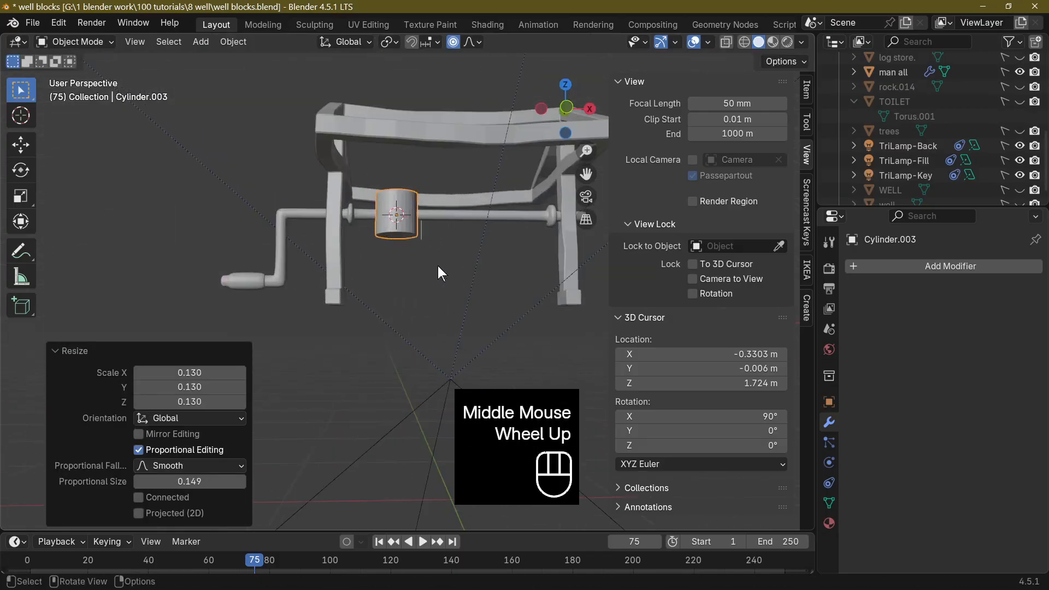
Try moving the cylinder below the crossbeam, undo the move, and turn off proportional editing.
scroll(438, 266, up, 2)
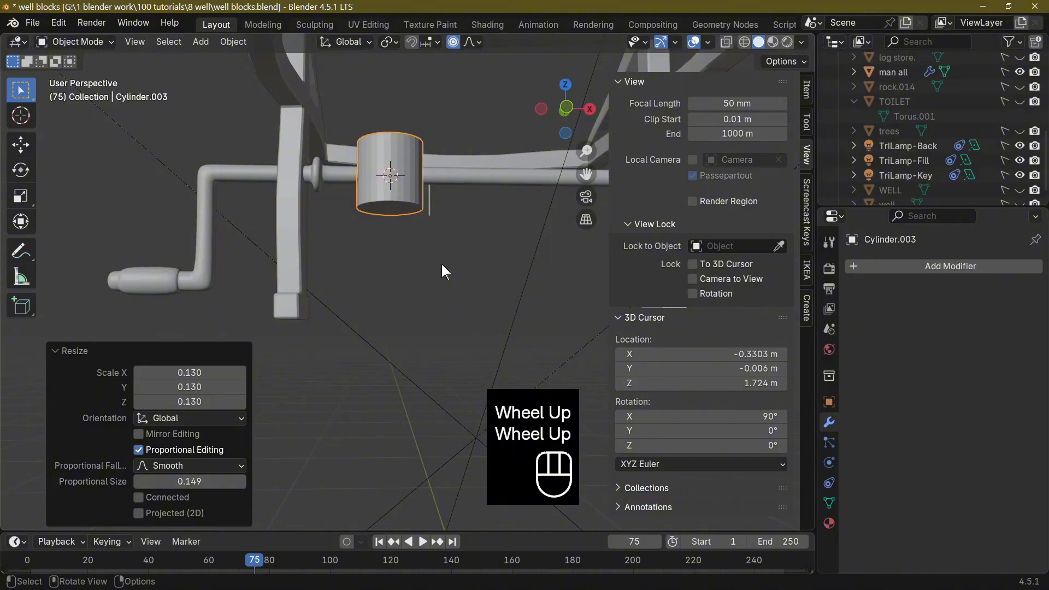
key(g)
click(477, 327)
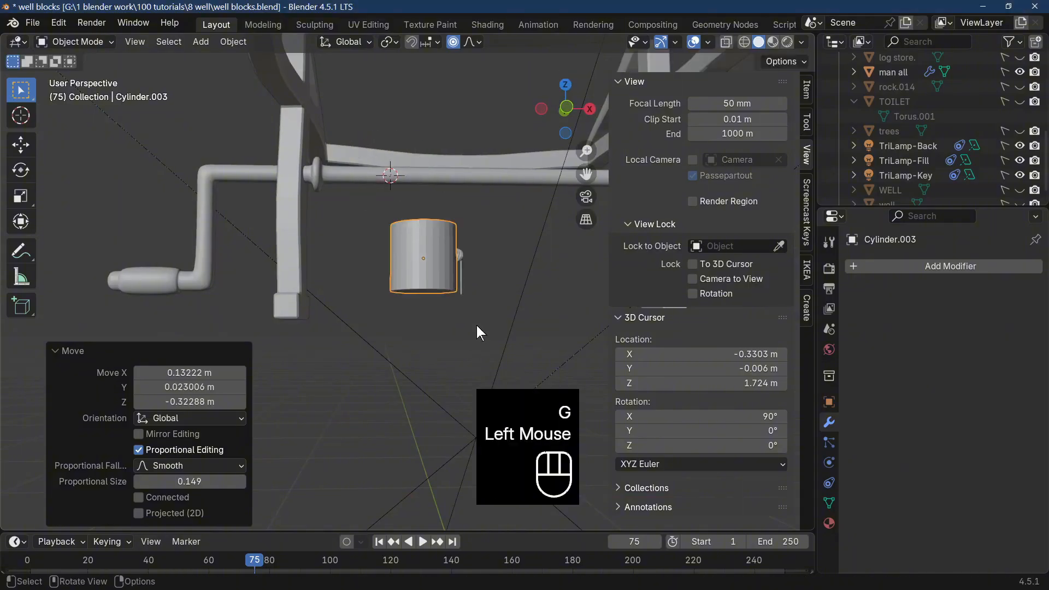
key(ctrl+z)
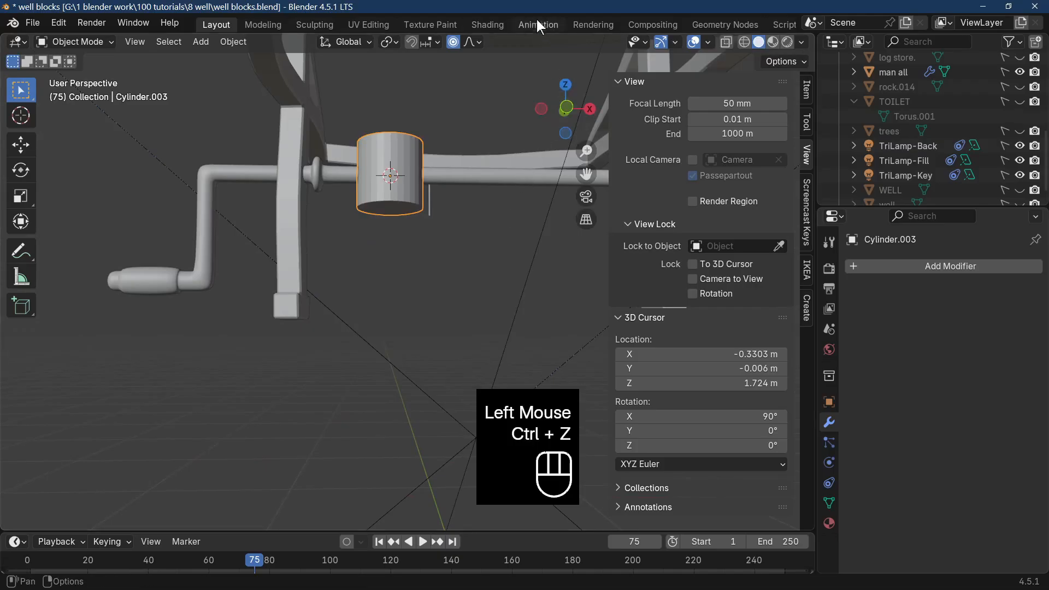
click(453, 43)
Try moving the cylinder below the crossbeam without proportional editing, and undo back past the cylinder's creation.
middle_drag(464, 179, 465, 260)
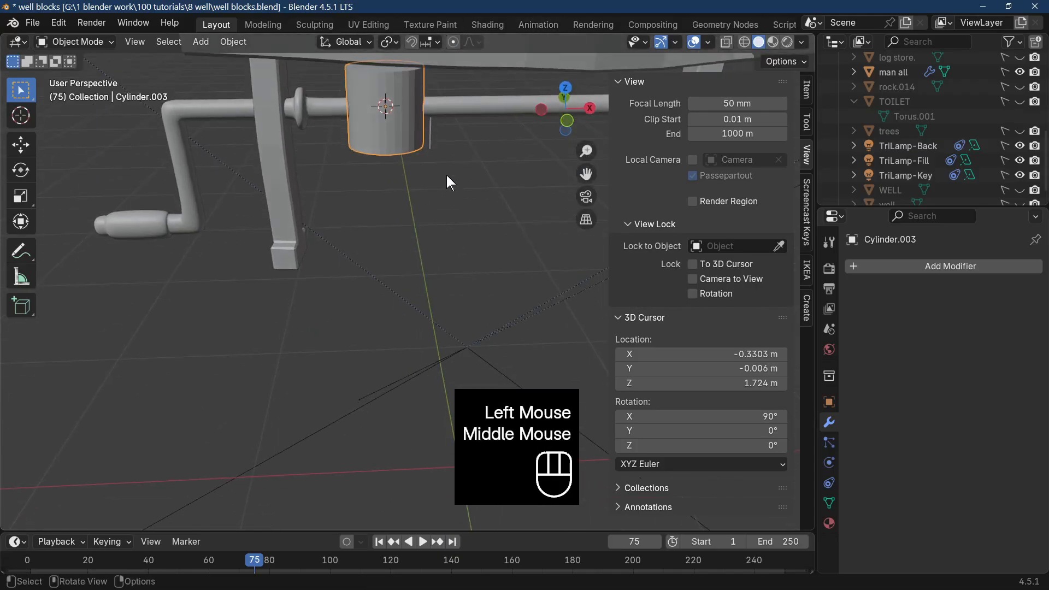
key(g)
click(495, 295)
middle_drag(494, 295, 724, 234)
key(ctrl+z)
key(ctrl+z)
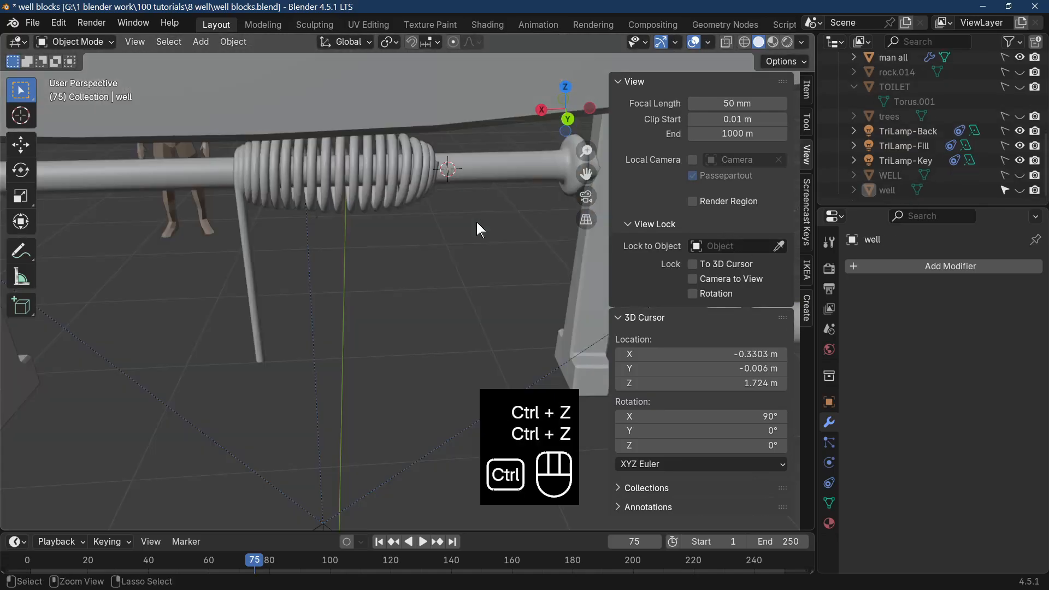
Add a new cylinder at the 3D cursor and scale it down uniformly by about 0.244 and again by about 0.516.
scroll(383, 184, down, 2)
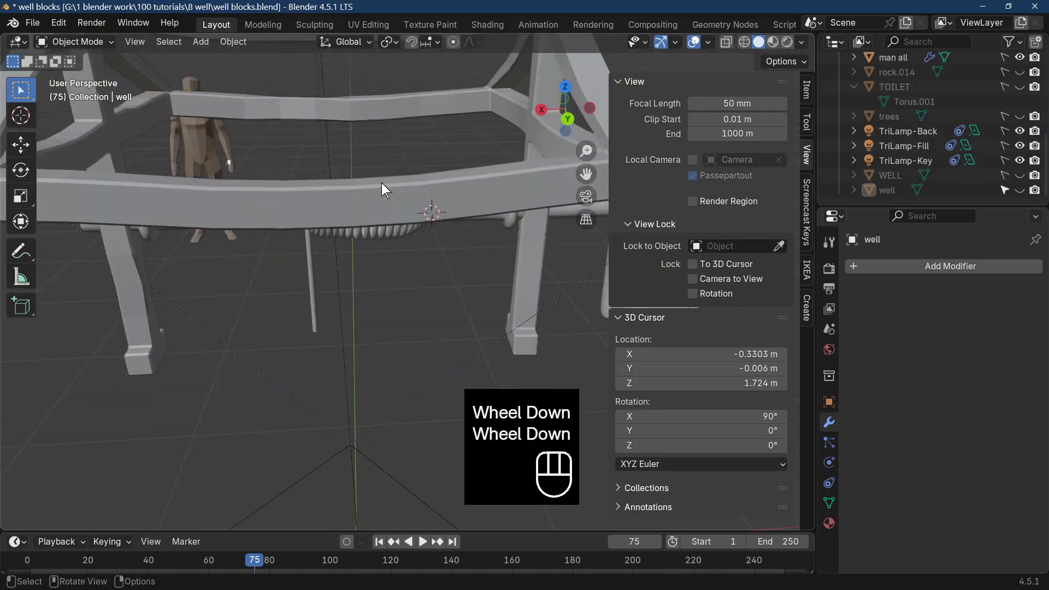
click(207, 42)
mouse_move(228, 56)
click(370, 131)
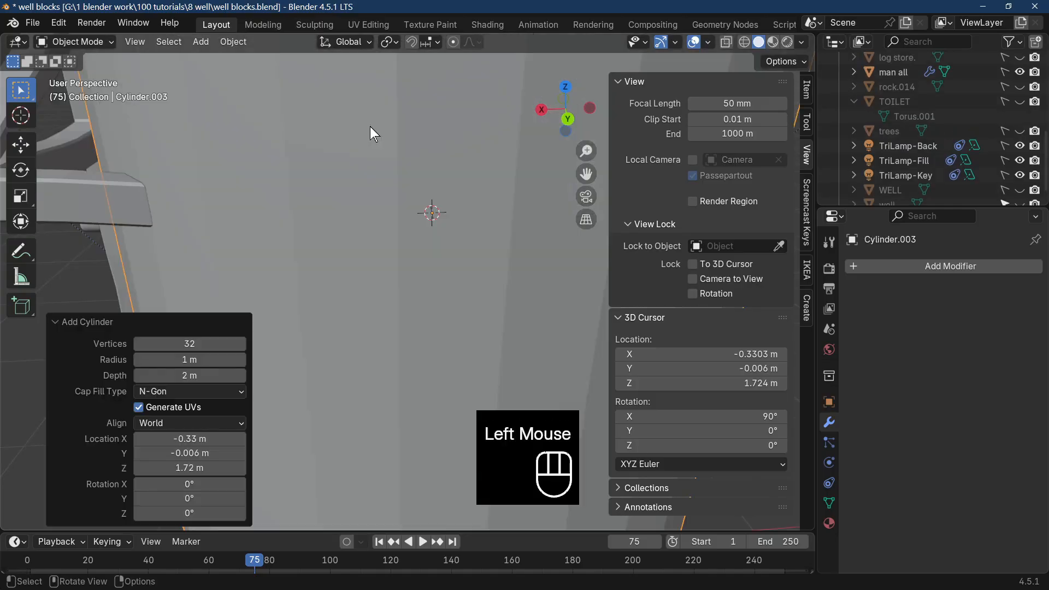
scroll(382, 144, down, 2)
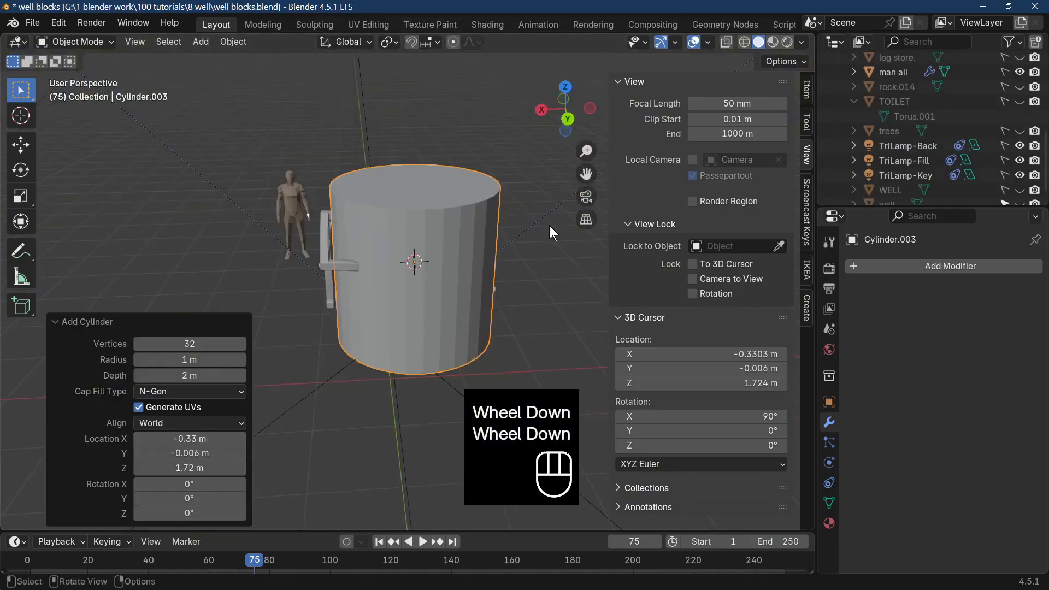
middle_drag(549, 226, 543, 198)
key(s)
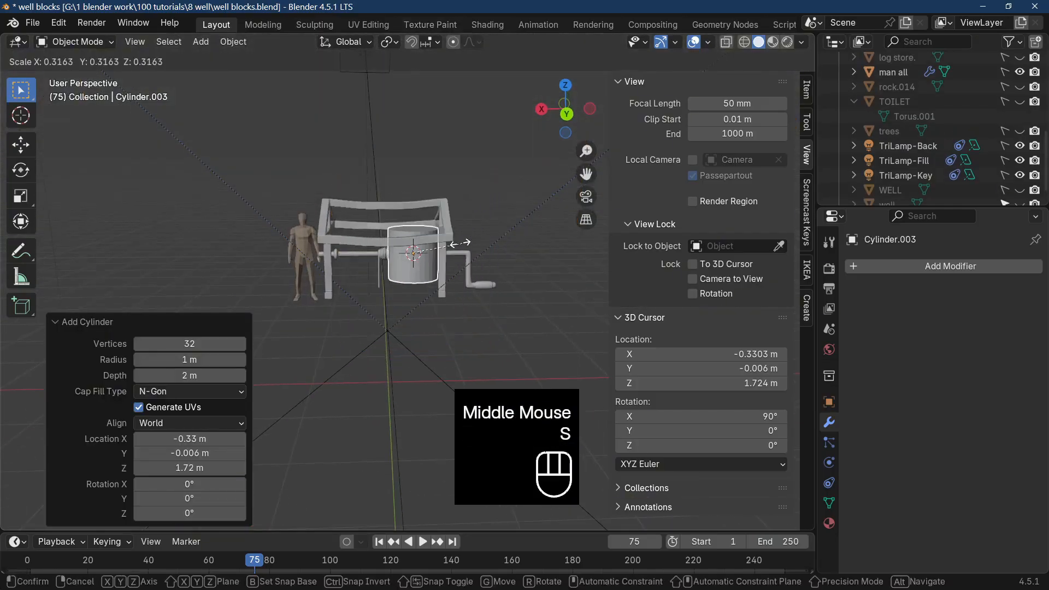
click(540, 270)
scroll(540, 273, up, 2)
key(s)
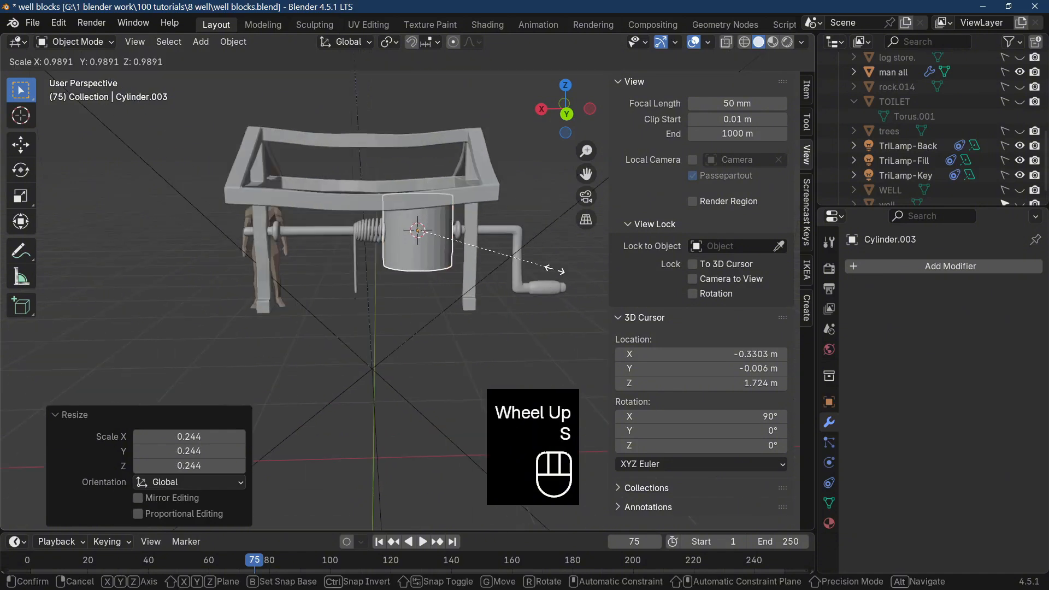
click(482, 270)
Move the small cylinder down to just beneath the rope's hanging end.
key(g)
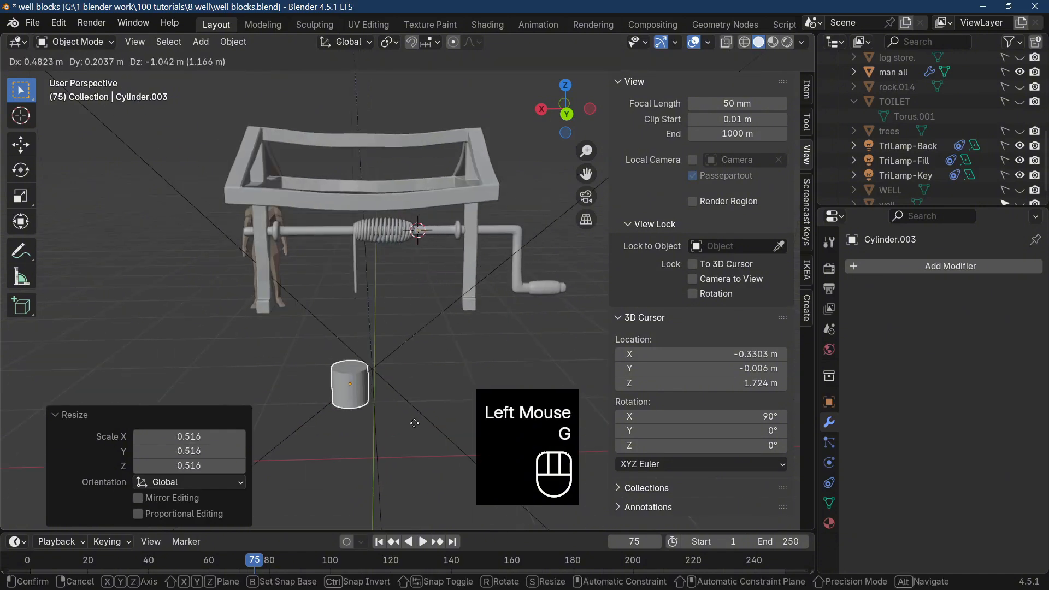
click(418, 360)
mouse_move(422, 360)
middle_down()
mouse_move(532, 340)
mouse_move(490, 347)
mouse_move(441, 294)
mouse_move(421, 324)
mouse_move(431, 355)
mouse_move(422, 368)
middle_up()
Open the cylinder at the top by deleting its upper cap in Edit Mode with Only Faces.
scroll(439, 356, up, 3)
scroll(417, 328, up, 2)
key(Tab)
click(369, 335)
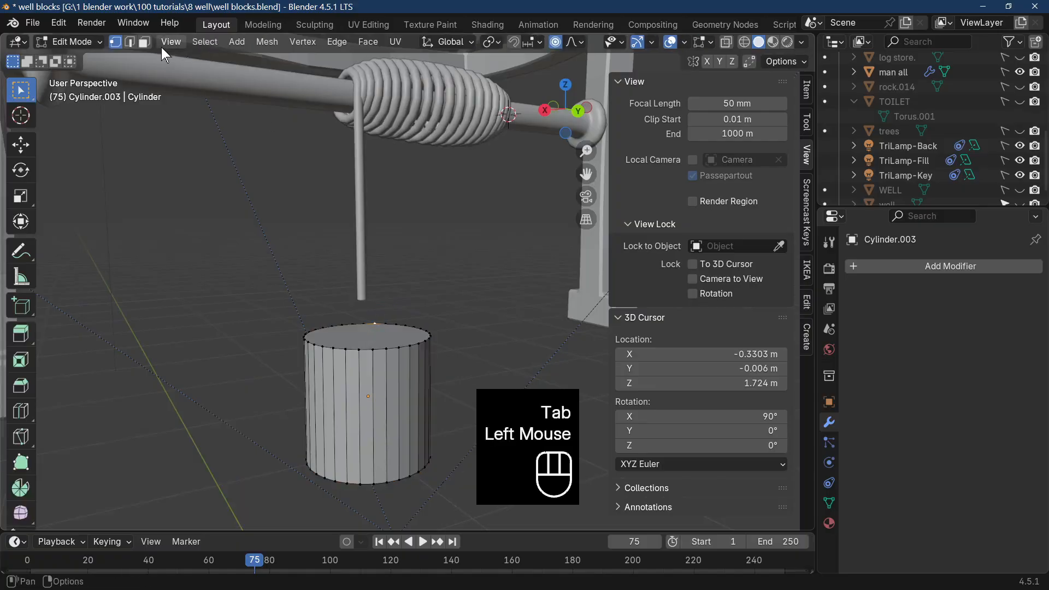
click(142, 43)
click(390, 331)
key(x)
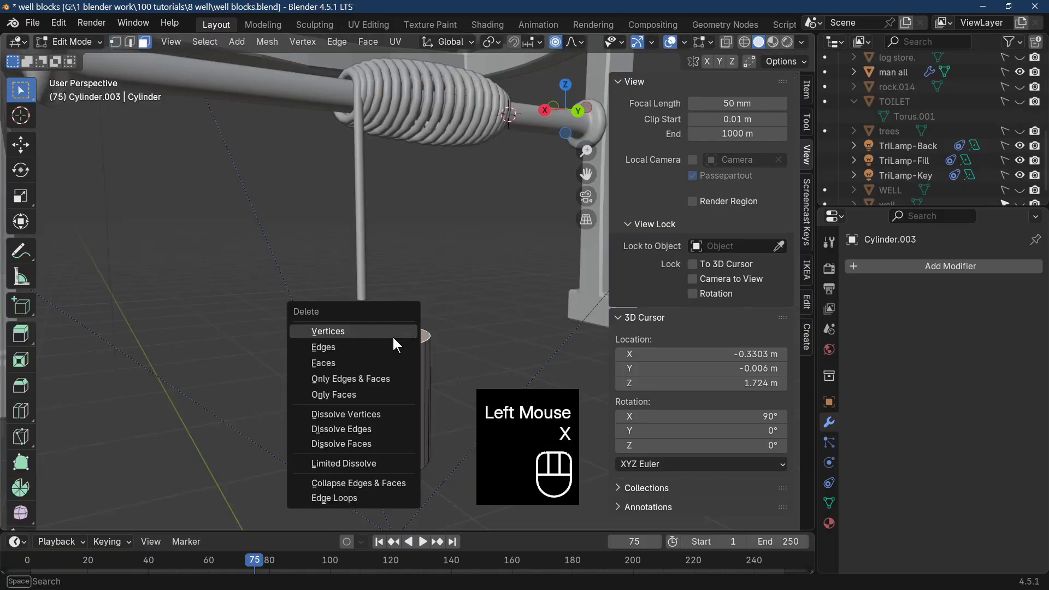
click(369, 398)
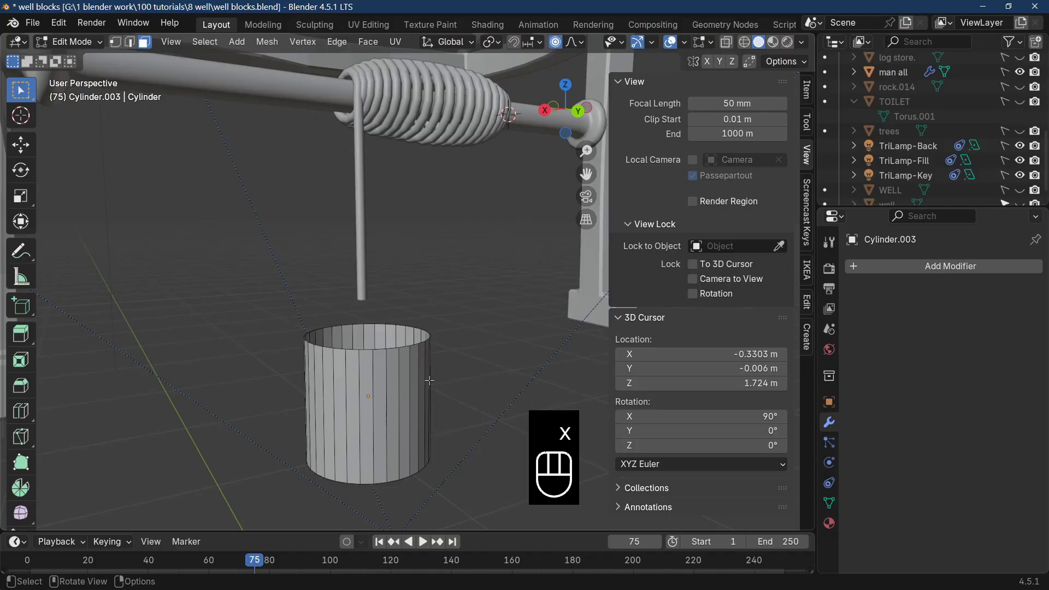
Taper the cylinder into a bucket by scaling its bottom face to about 0.564.
scroll(429, 381, down, 3)
middle_drag(429, 381, 434, 304)
click(400, 241)
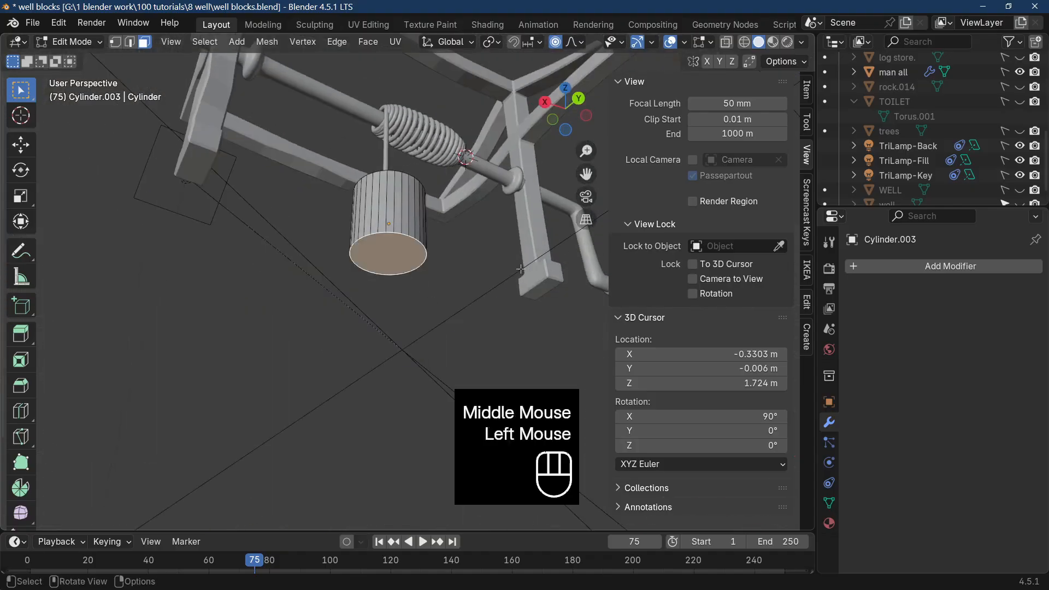
key(s)
click(462, 269)
middle_drag(462, 270, 439, 364)
Shorten the bucket by edge-sliding its bottom face by about -0.212, shrink that face slightly, and return to Object Mode.
key(g)
key(g)
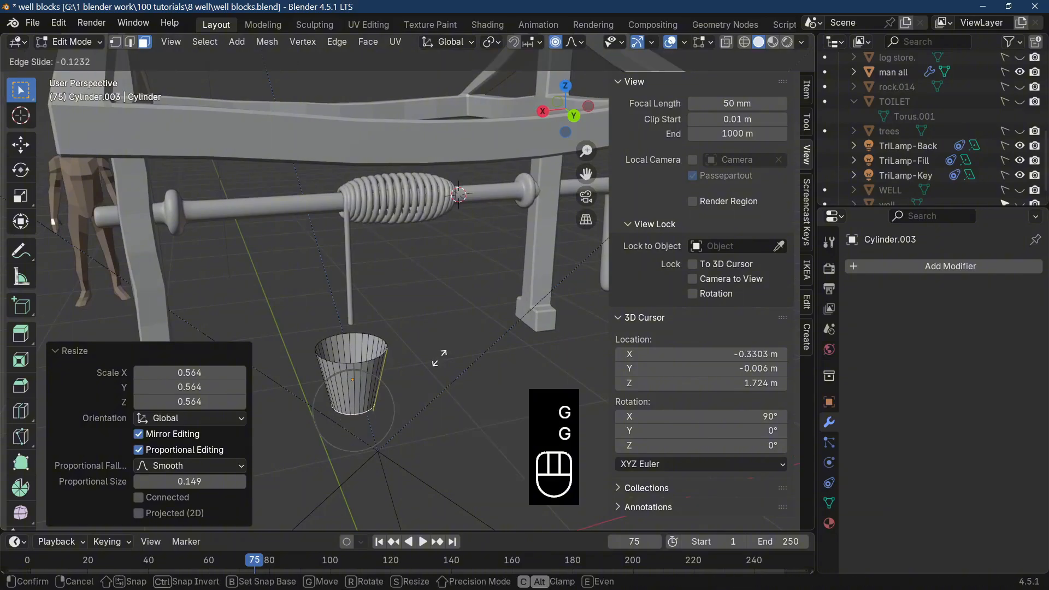
click(441, 354)
key(s)
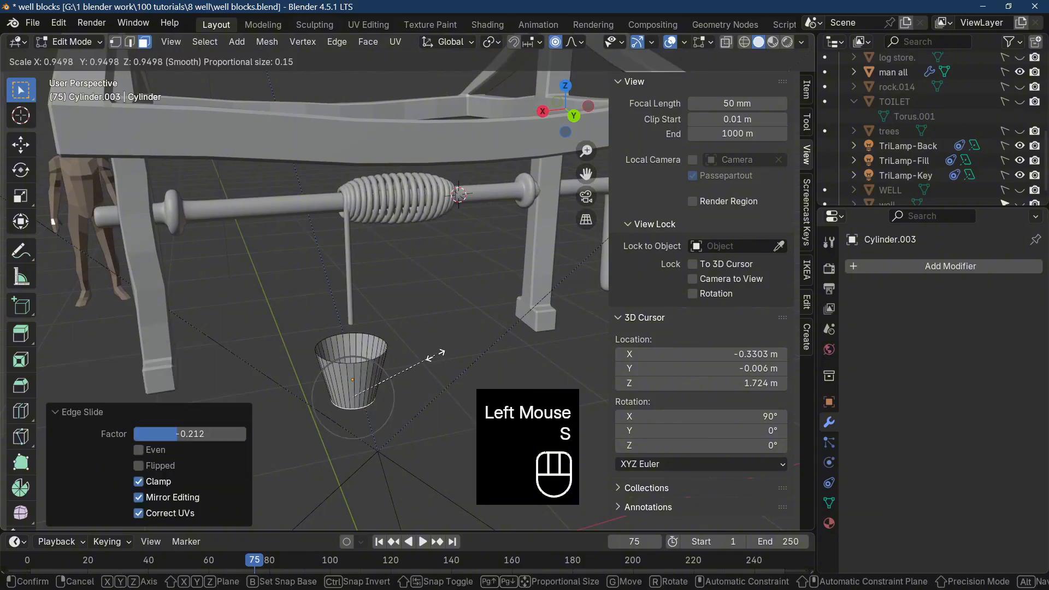
click(434, 353)
key(Tab)
Examine the bucket's base and open top in Edit Mode with the bottom face selected.
scroll(435, 374, up, 4)
middle_drag(435, 373, 440, 309)
scroll(450, 364, down, 4)
key(Tab)
click(413, 282)
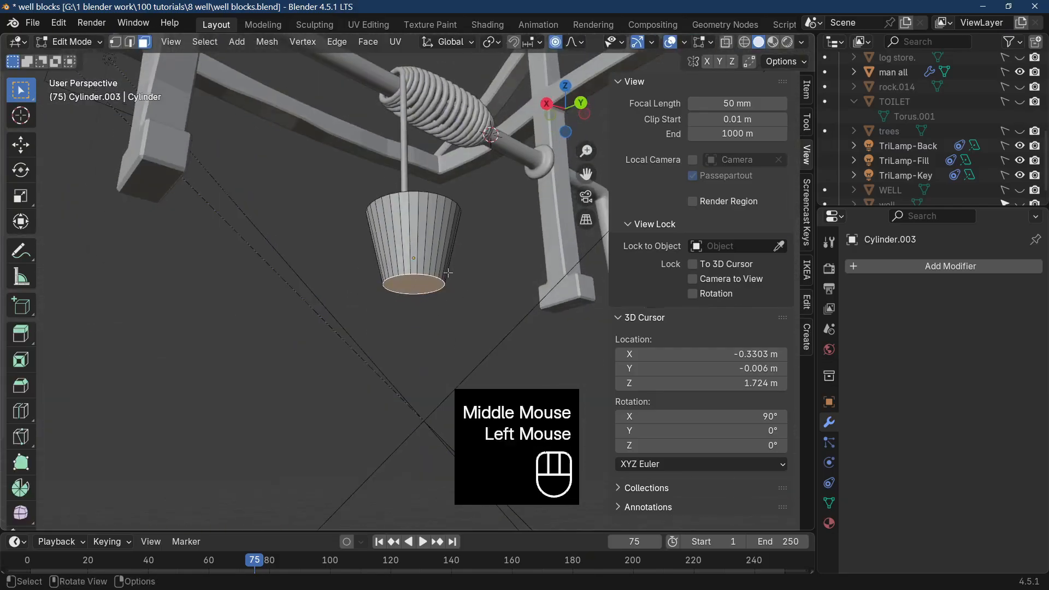
middle_drag(437, 269, 442, 346)
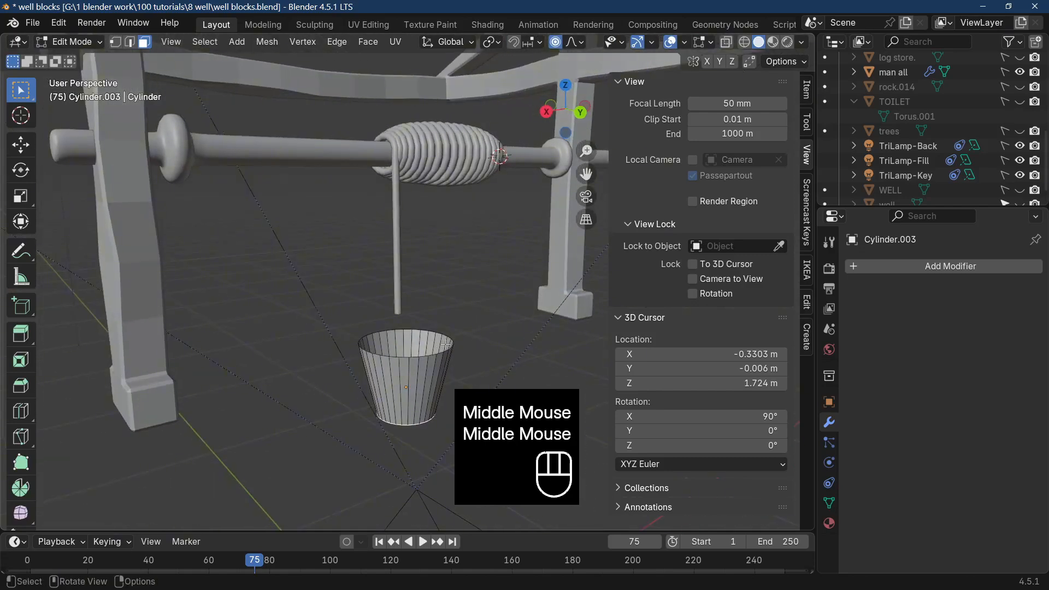
middle_drag(375, 256, 407, 223)
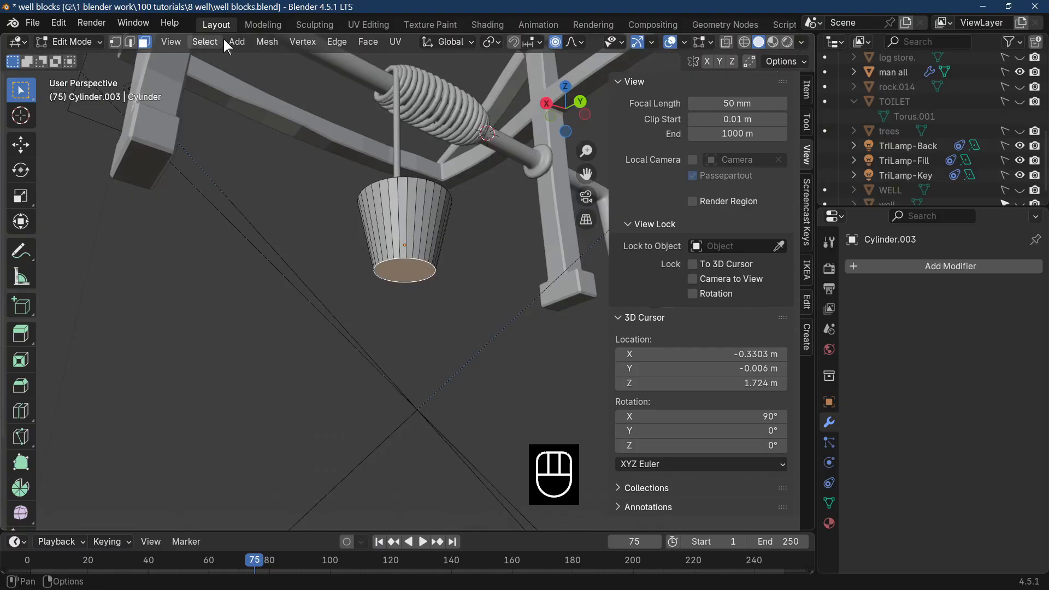
key(Tab)
key(Tab)
click(267, 42)
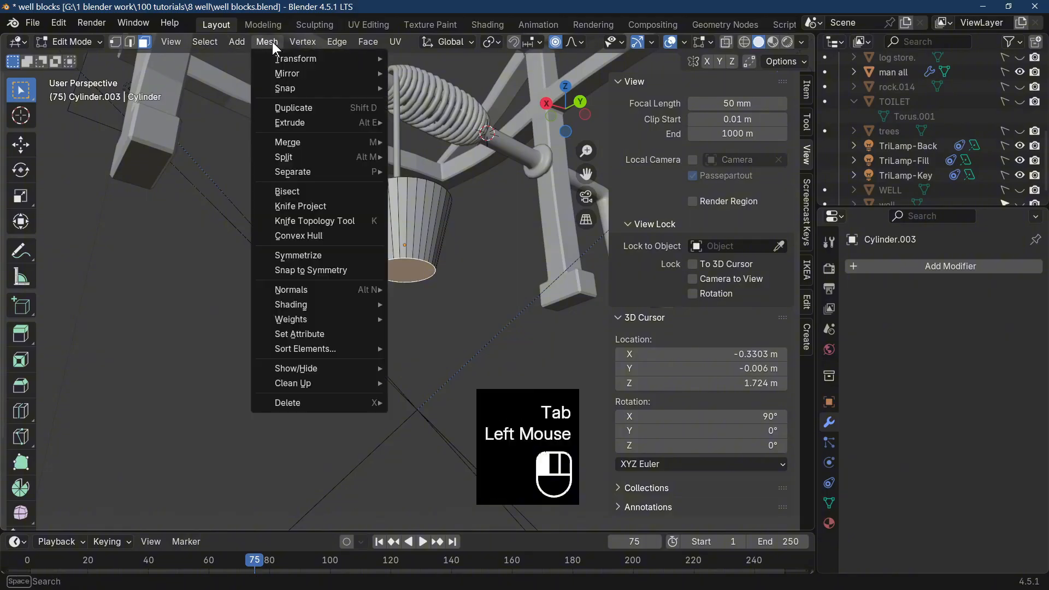
click(288, 219)
middle_drag(412, 286, 407, 339)
Select the edge loops around the bucket's open top rim and around its base in edge select mode.
click(130, 41)
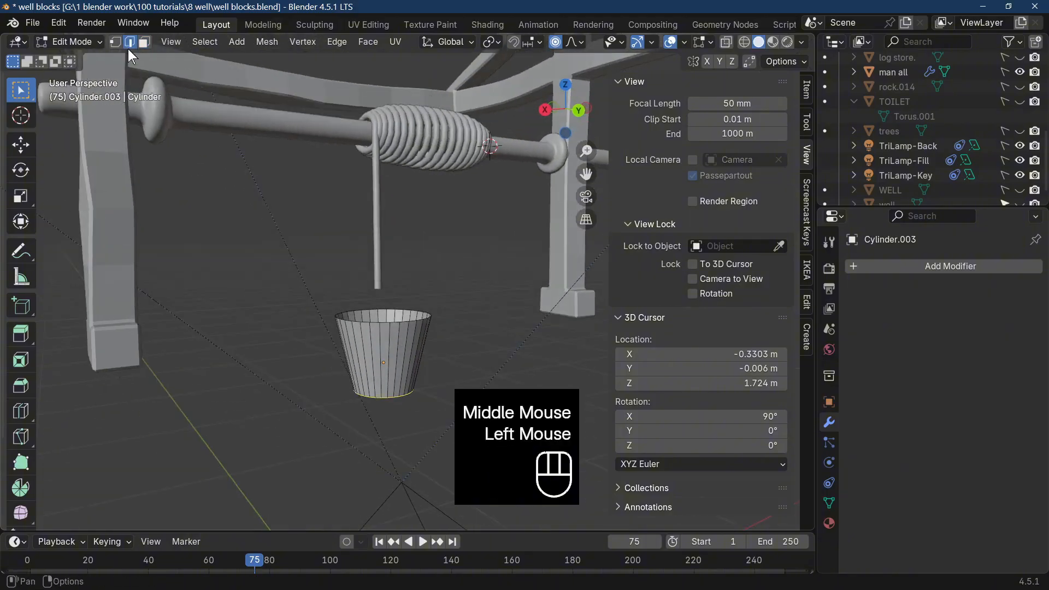
alt+click(400, 323)
alt+click(399, 324)
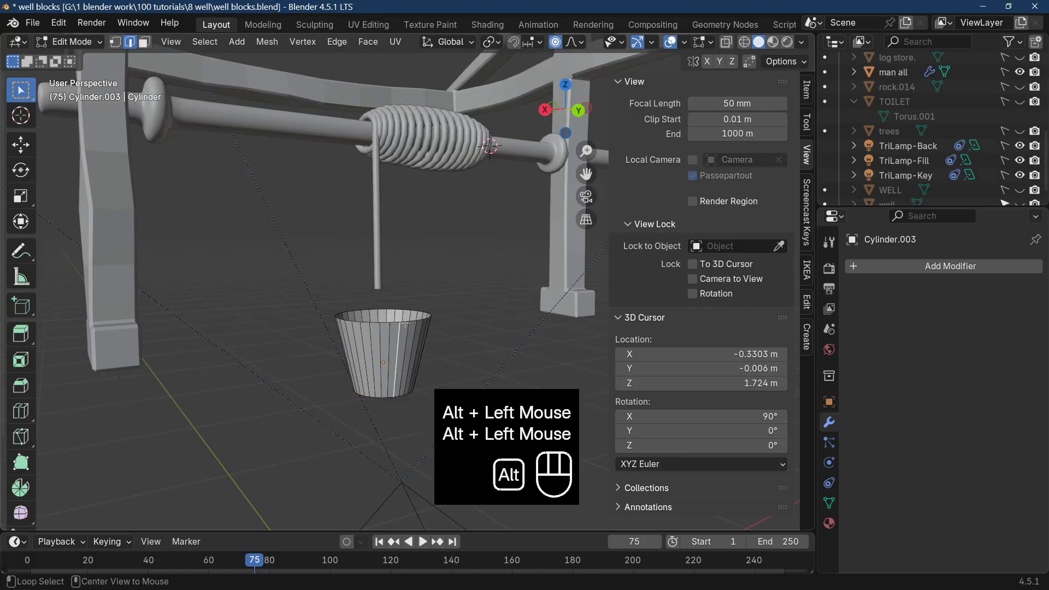
click(403, 320)
alt+click(404, 319)
middle_drag(403, 318, 443, 270)
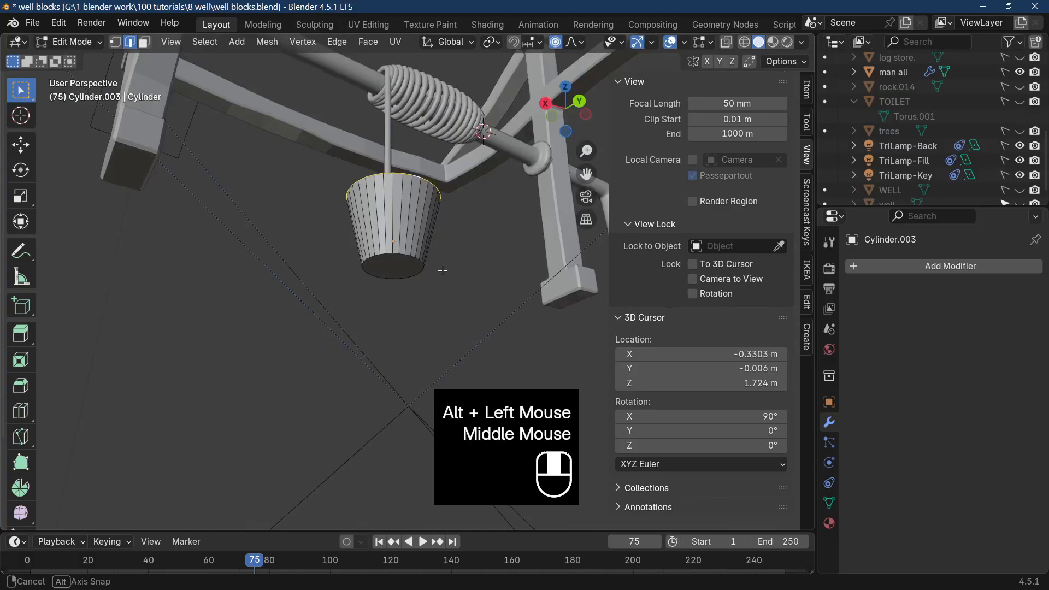
alt+shift+click(144, 42)
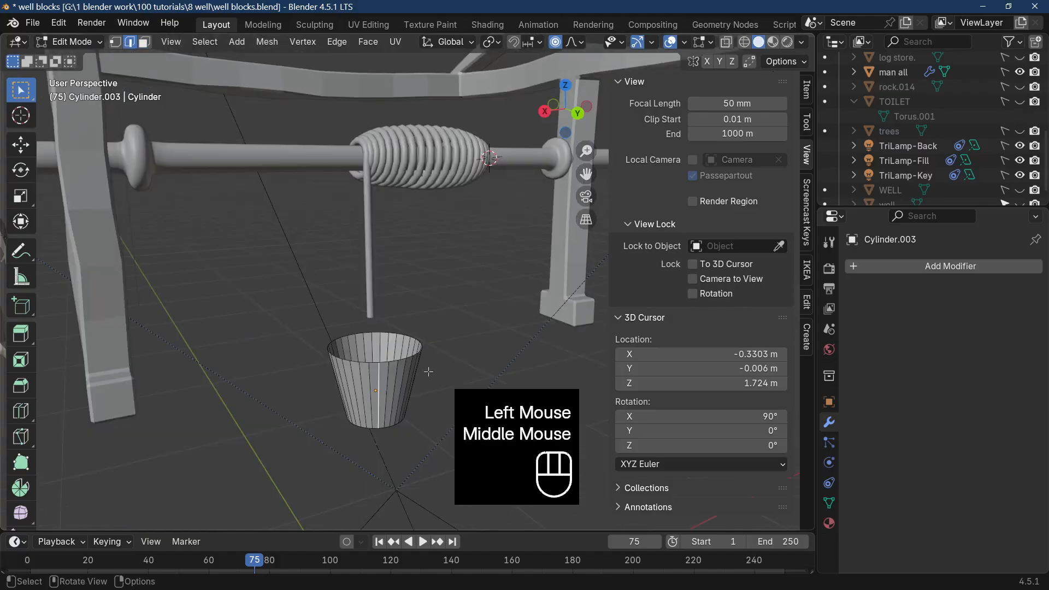
alt+click(397, 361)
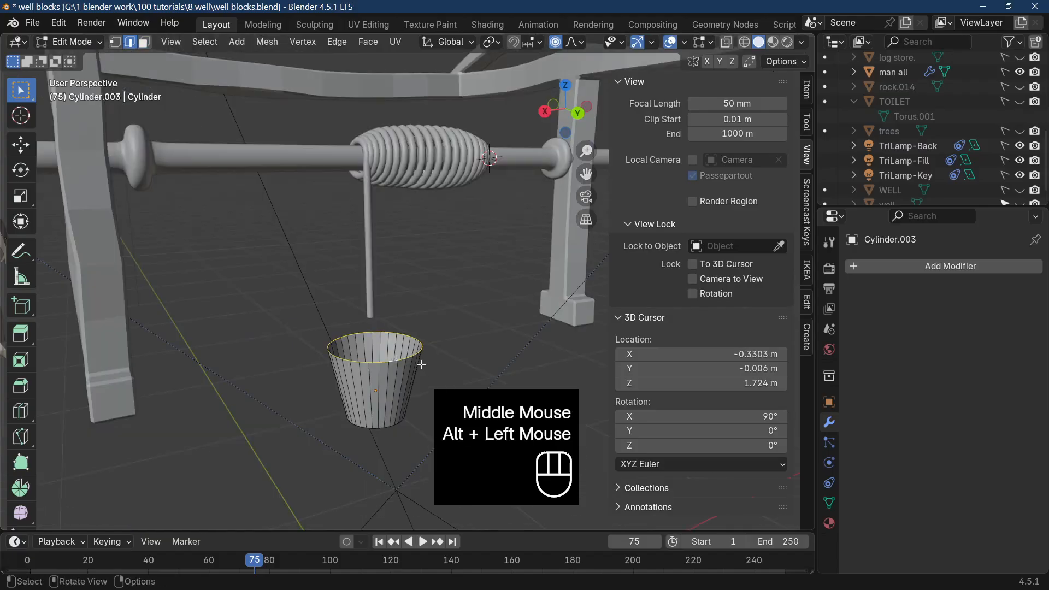
middle_drag(423, 365, 407, 309)
alt+shift+click(400, 307)
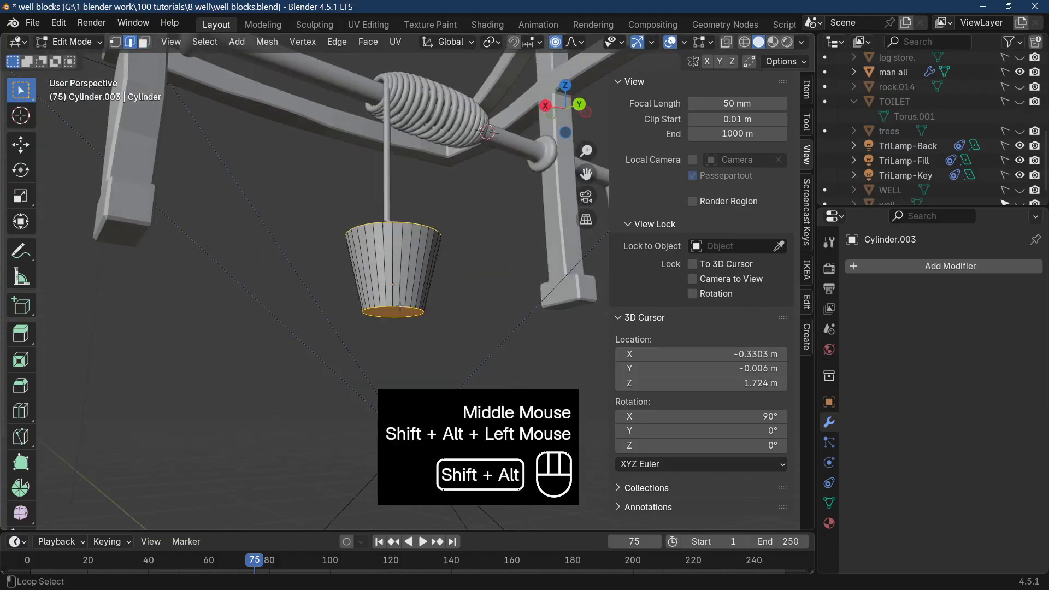
middle_drag(476, 311, 464, 345)
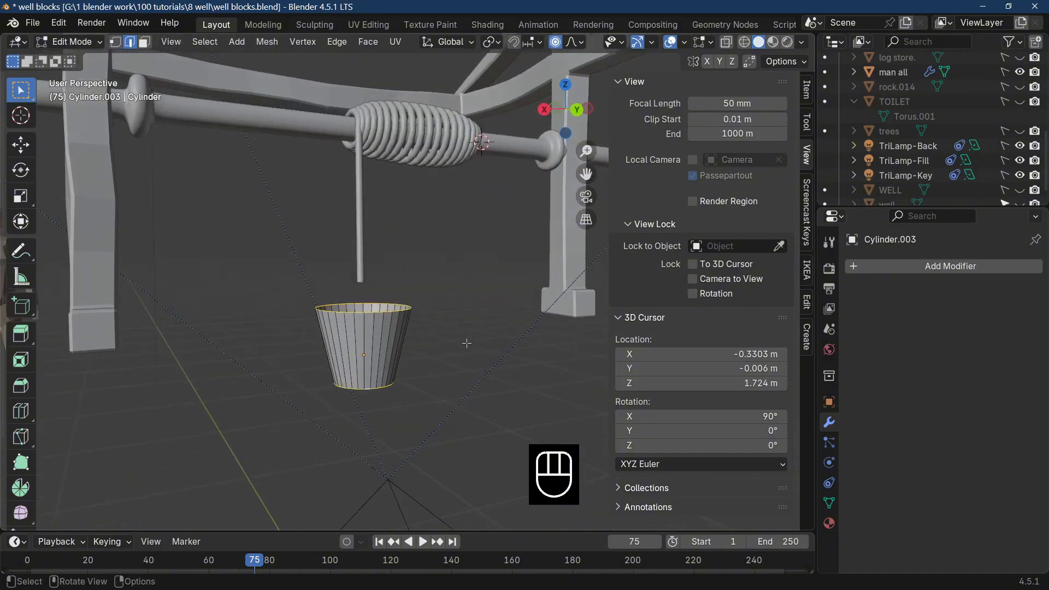
Duplicate both edge loops in place, separate the selection into its own object, and return to Object Mode.
key(shift+d)
click(482, 325)
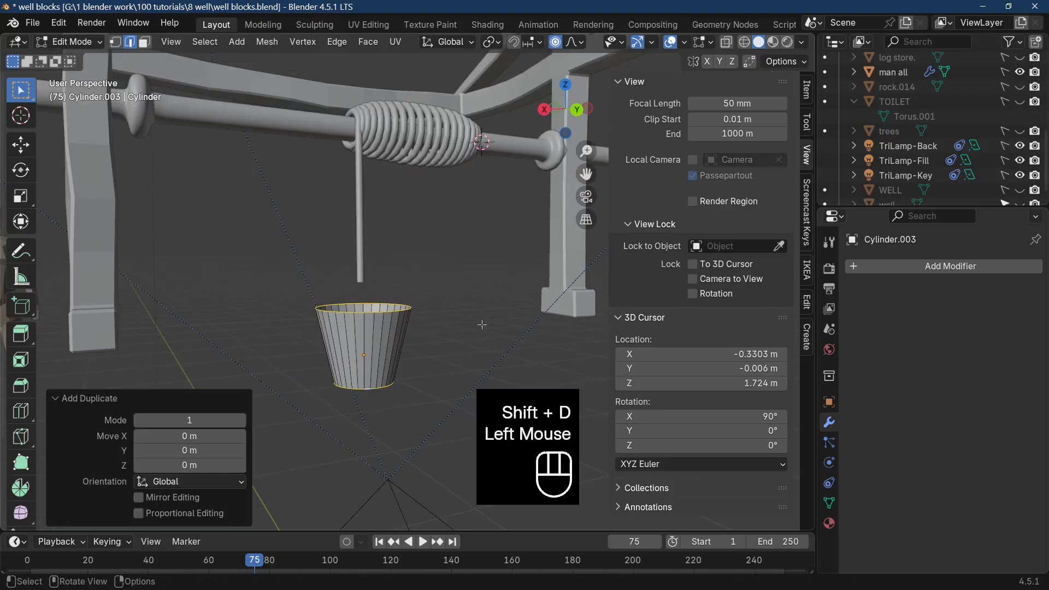
key(p)
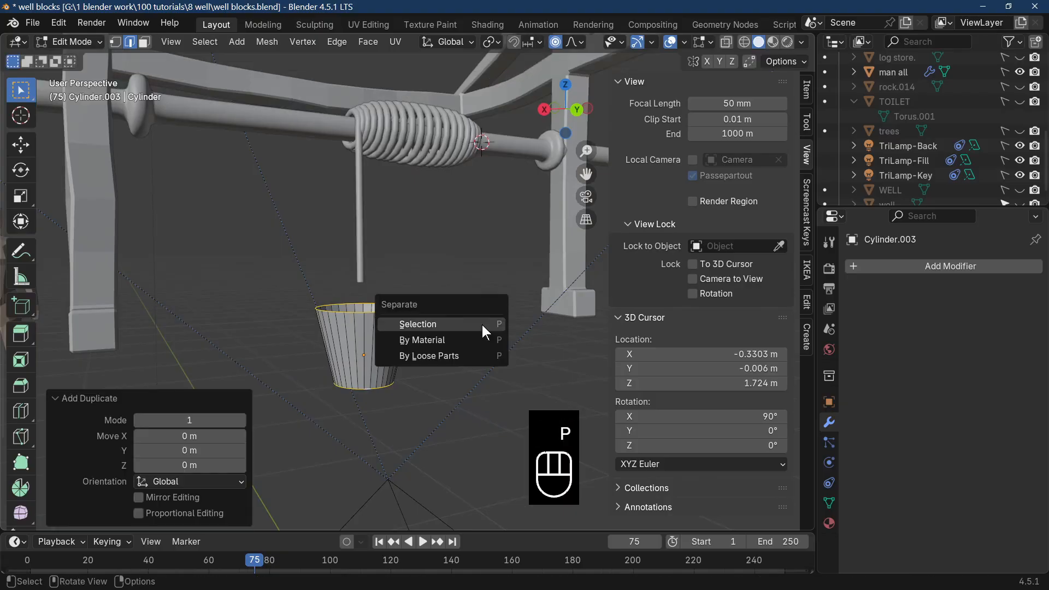
click(482, 325)
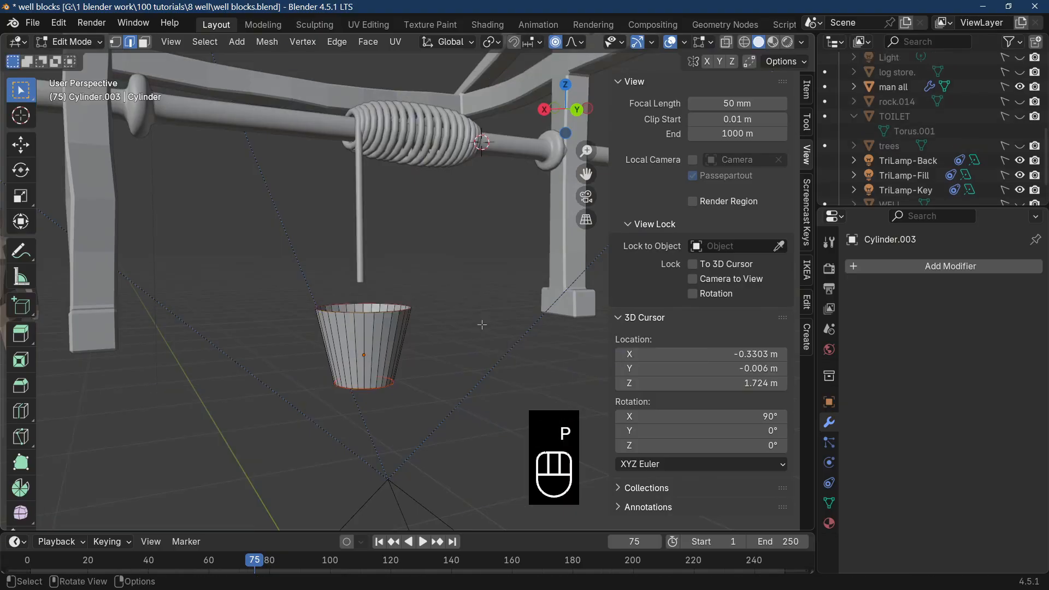
key(Tab)
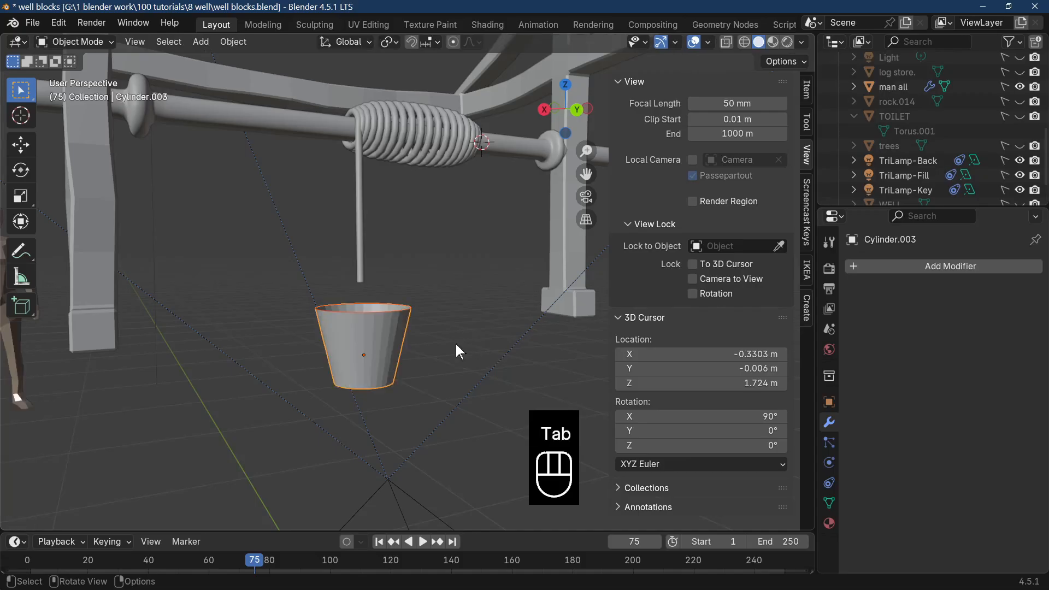
Convert the separated rim and base loops to a curve.
click(377, 314)
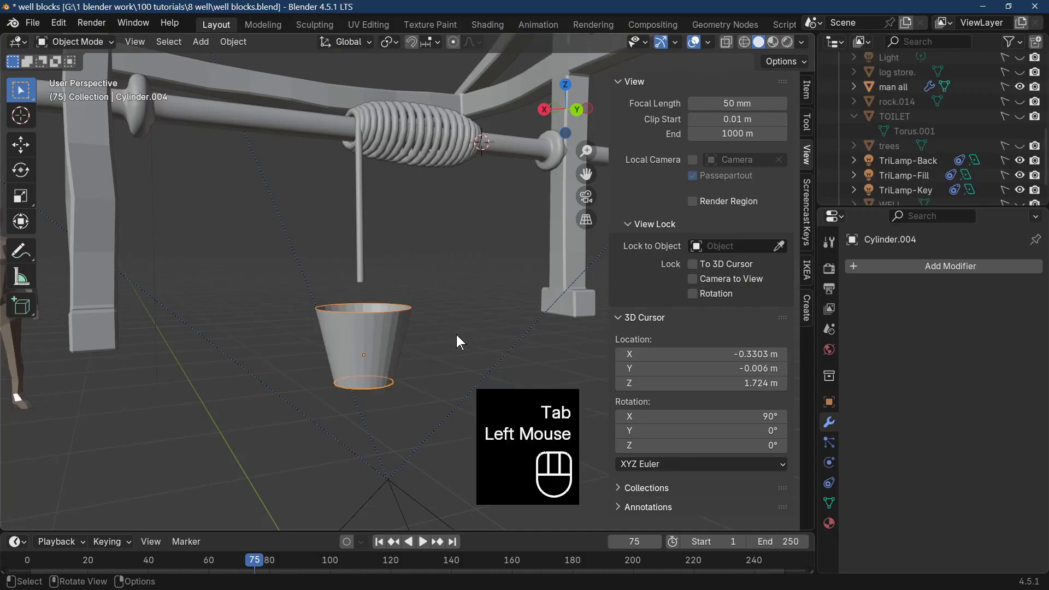
mouse_move(458, 336)
middle_down()
mouse_move(442, 362)
mouse_move(312, 335)
mouse_move(439, 344)
mouse_move(458, 322)
mouse_move(458, 346)
middle_up()
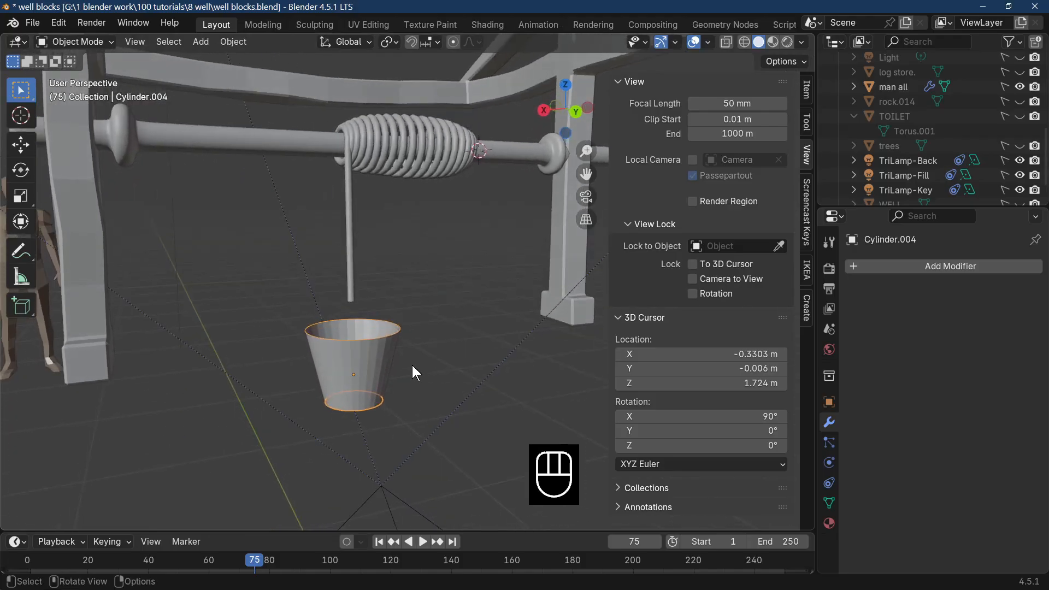
click(229, 41)
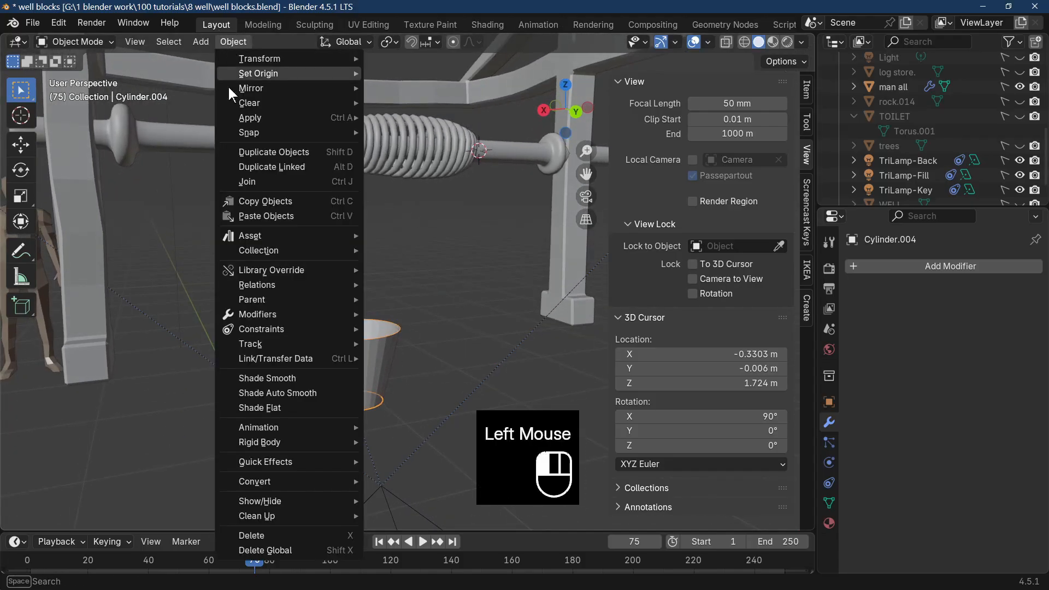
mouse_move(294, 481)
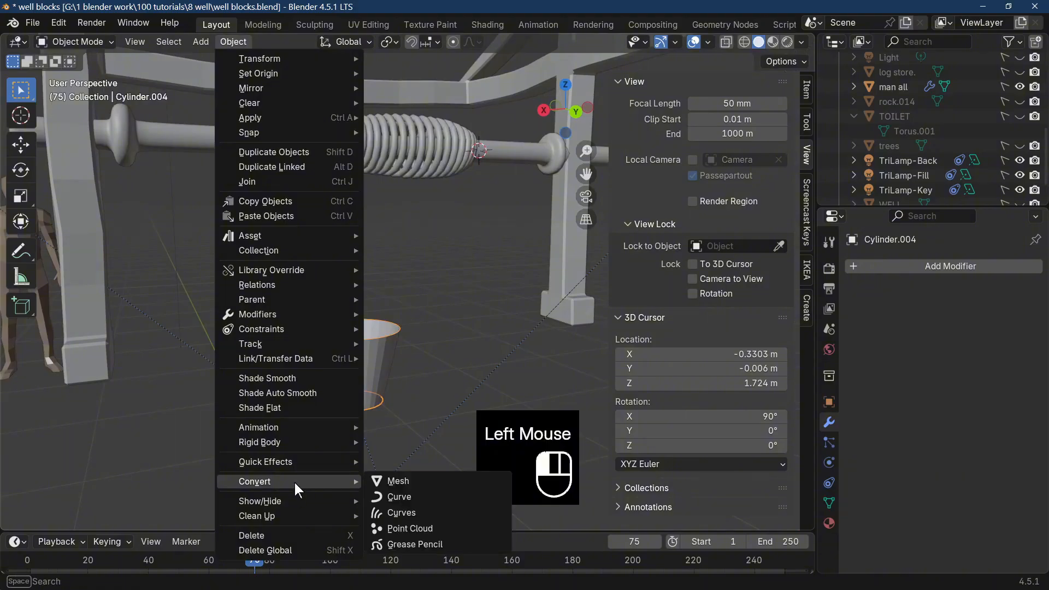
click(419, 498)
Thicken the loop curve into rounded rings with a Round bevel depth of 0.06 m.
click(829, 482)
scroll(902, 459, down, 5)
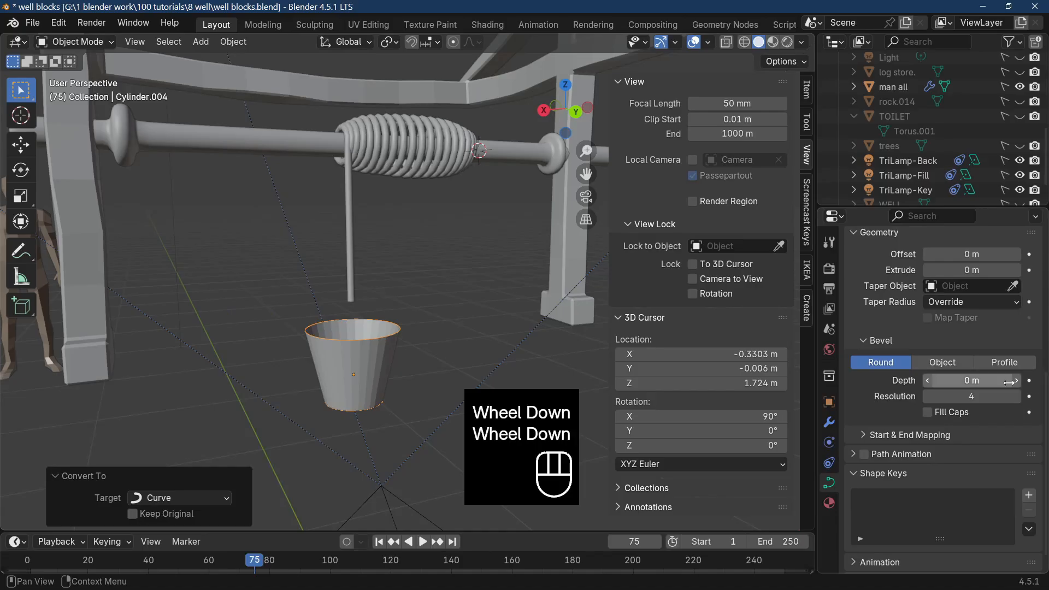
click(1017, 381)
click(1017, 381)
click(1017, 381)
double_click(1017, 381)
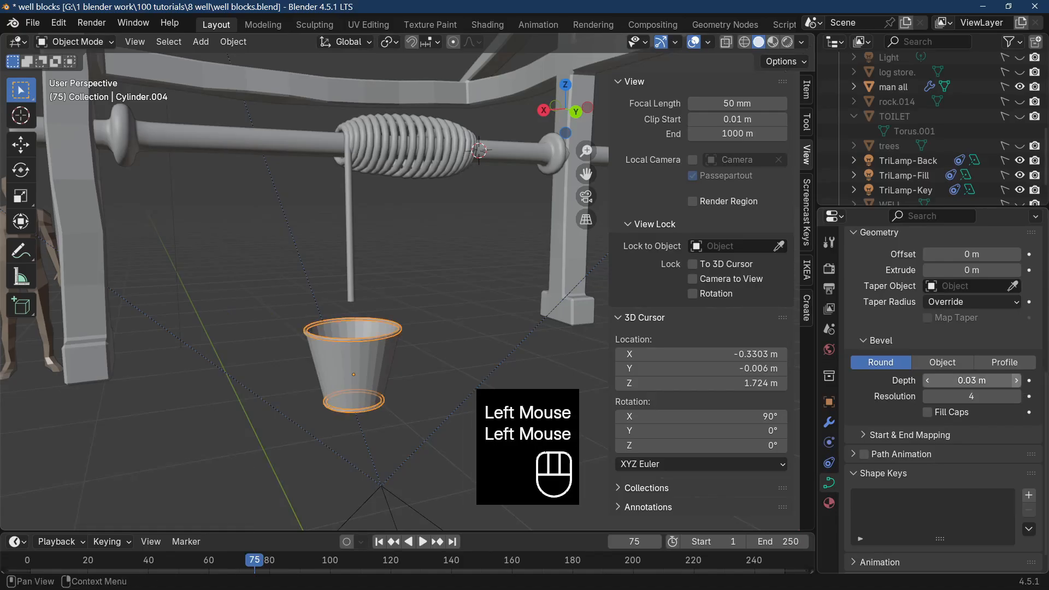
click(1017, 381)
scroll(401, 349, up, 5)
mouse_move(400, 351)
middle_down()
mouse_move(415, 327)
mouse_move(403, 364)
middle_up()
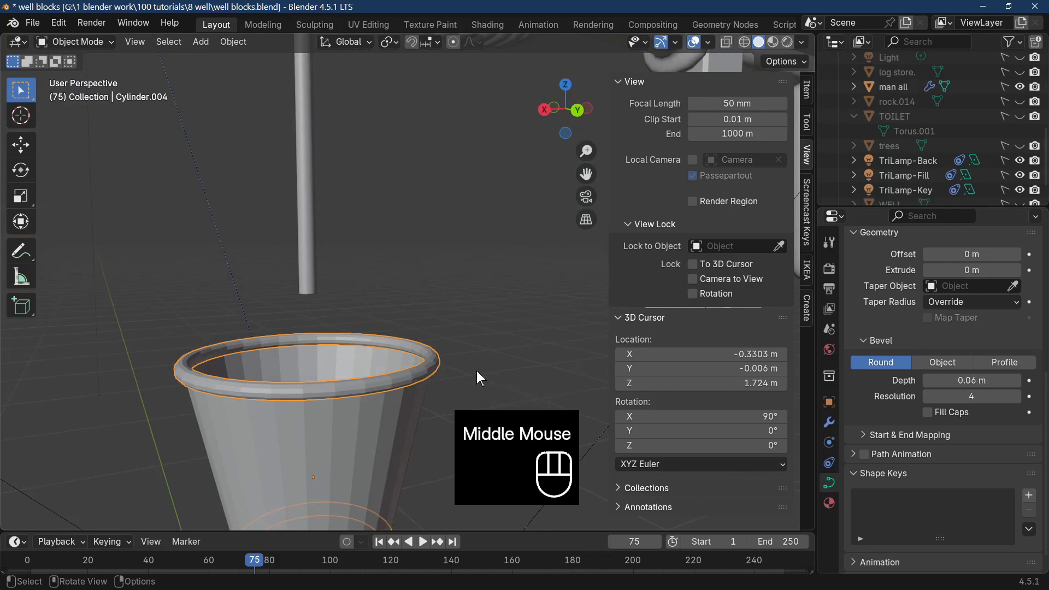
Apply Shade Smooth to the rings and Shade Auto Smooth to the bucket body.
right_click(333, 397)
click(301, 317)
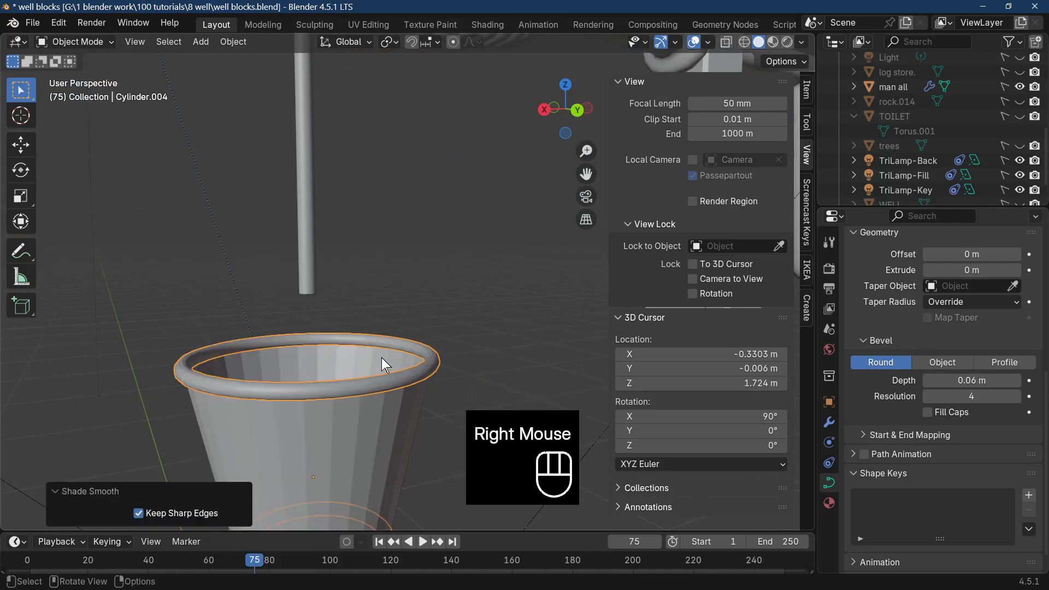
click(361, 402)
right_click(375, 405)
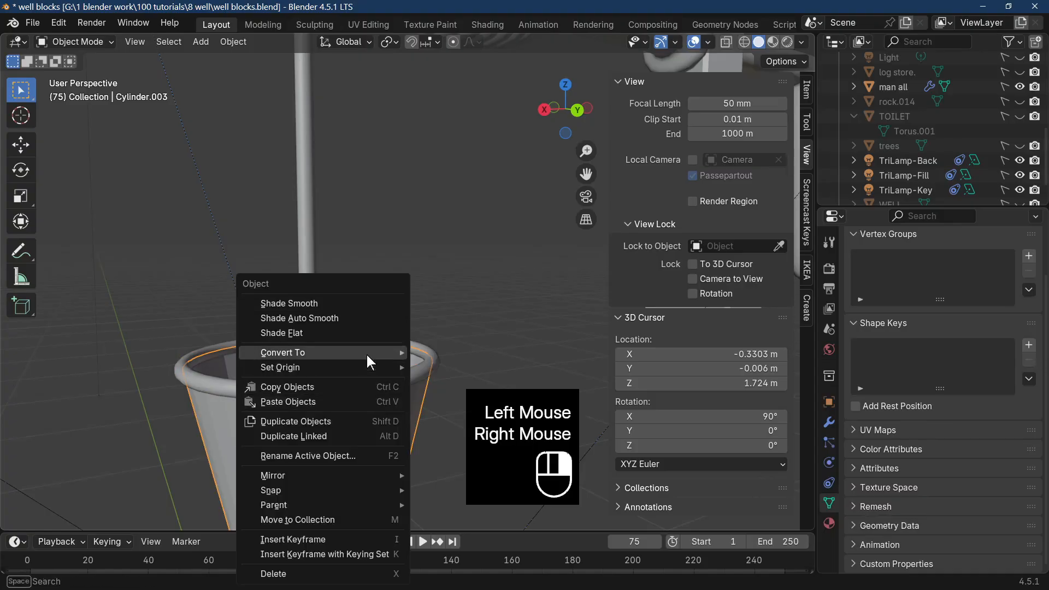
mouse_move(352, 346)
click(329, 319)
Convert the rim and base ring curve back to a mesh.
scroll(333, 352, down, 6)
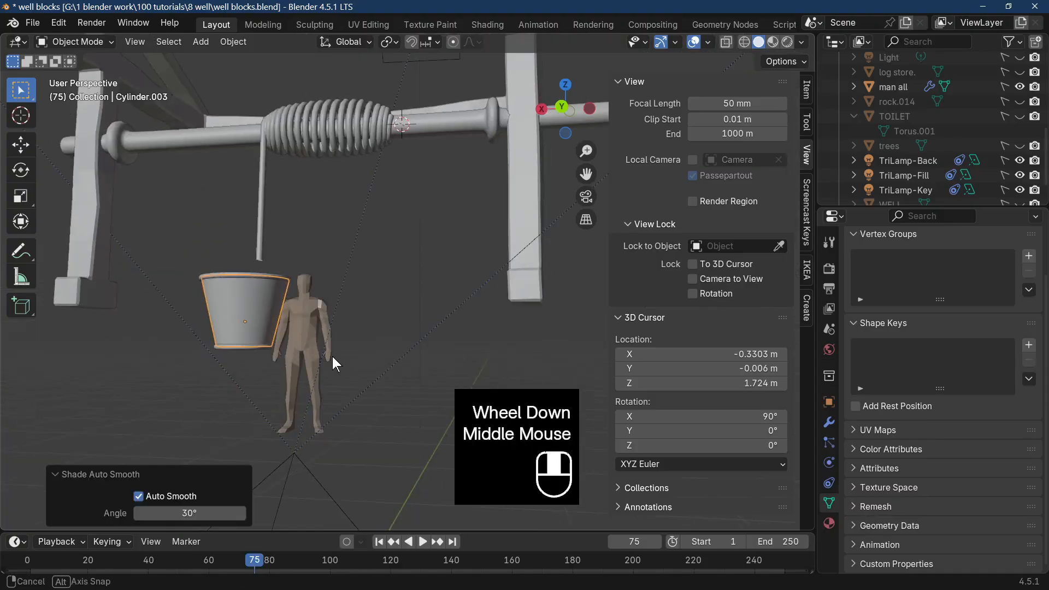
middle_drag(332, 356, 384, 337)
scroll(377, 377, up, 5)
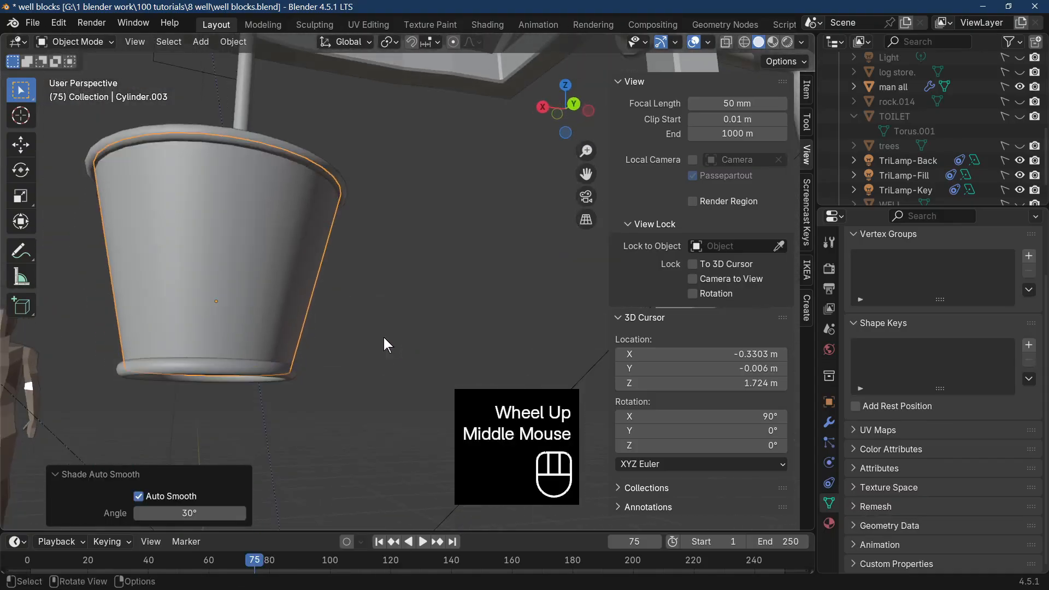
click(247, 363)
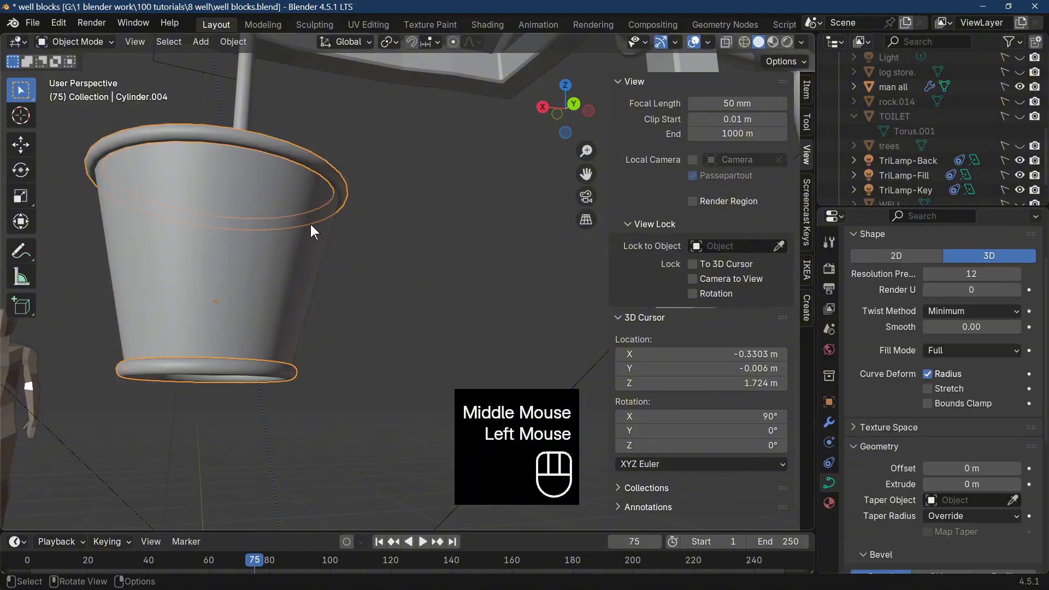
click(233, 42)
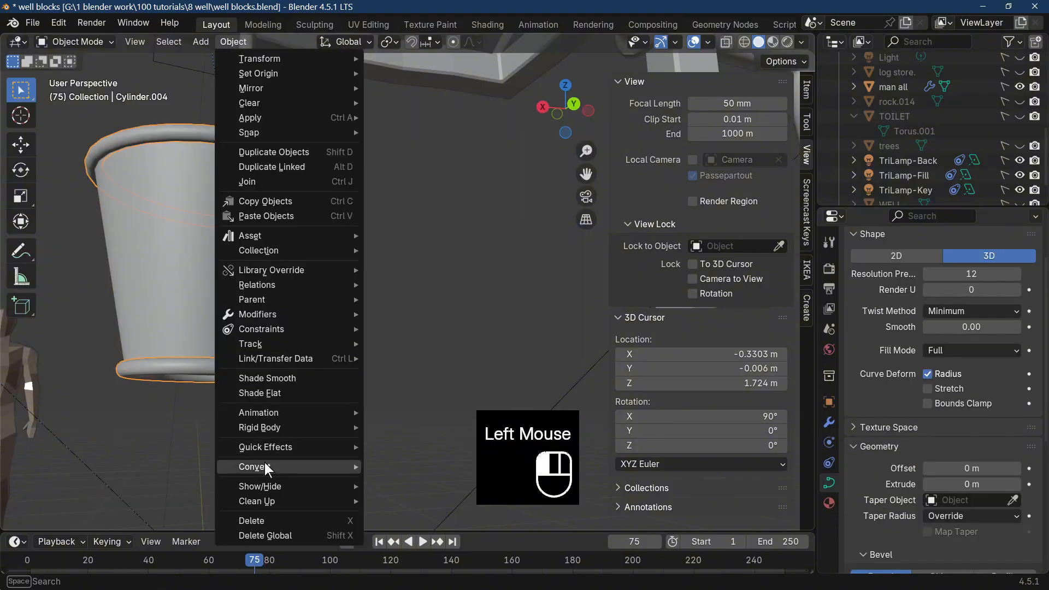
mouse_move(278, 466)
click(420, 469)
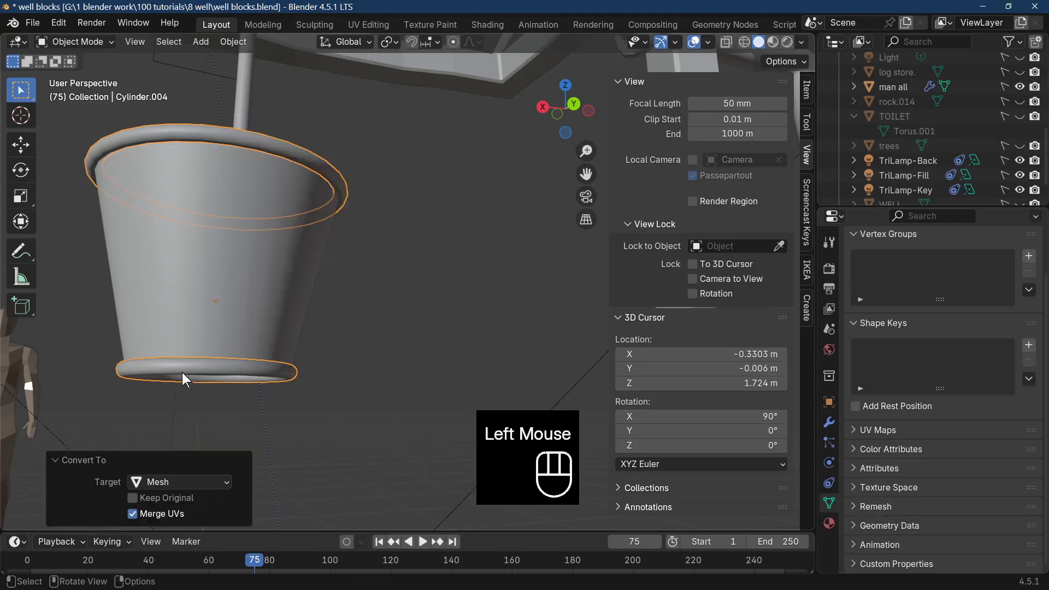
Join the ring mesh to the bucket body, with the body as the active object.
shift+click(212, 373)
click(219, 354)
shift+click(225, 297)
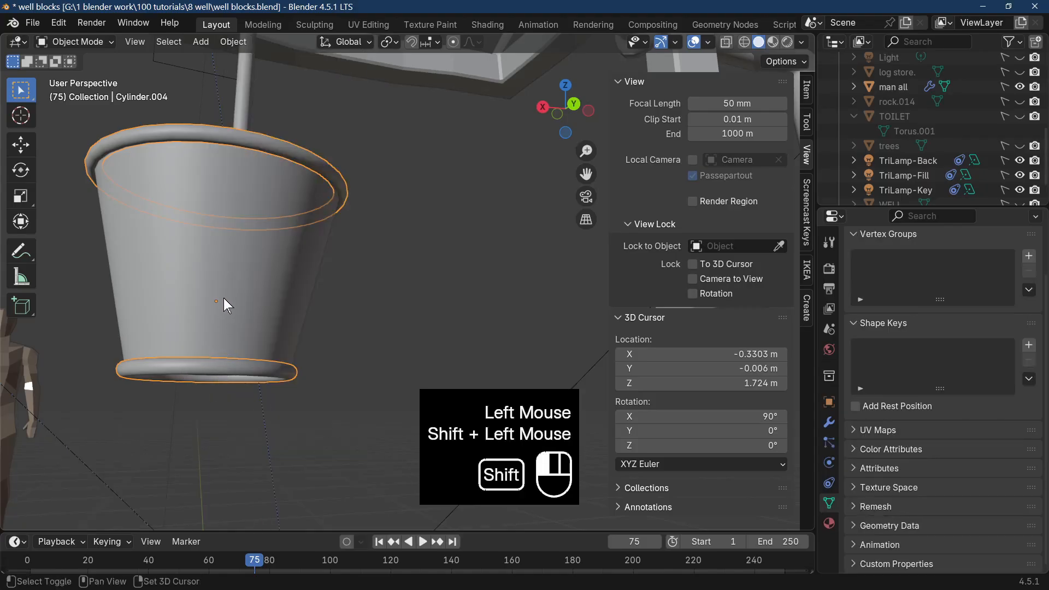
right_click(224, 297)
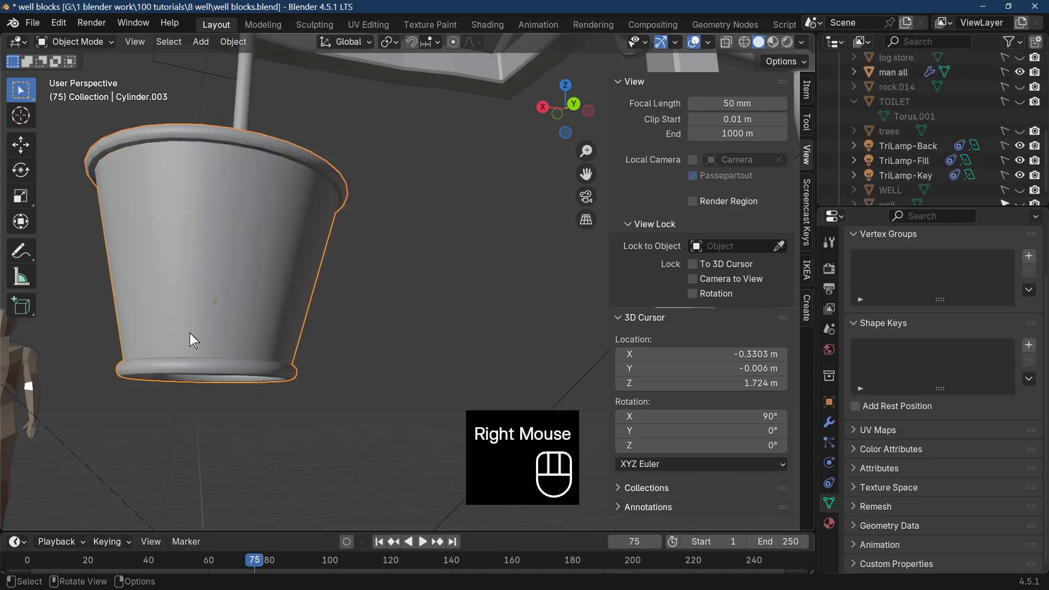
Rename the joined object as BUCKET.
scroll(960, 159, down, 1)
scroll(960, 160, up, 1)
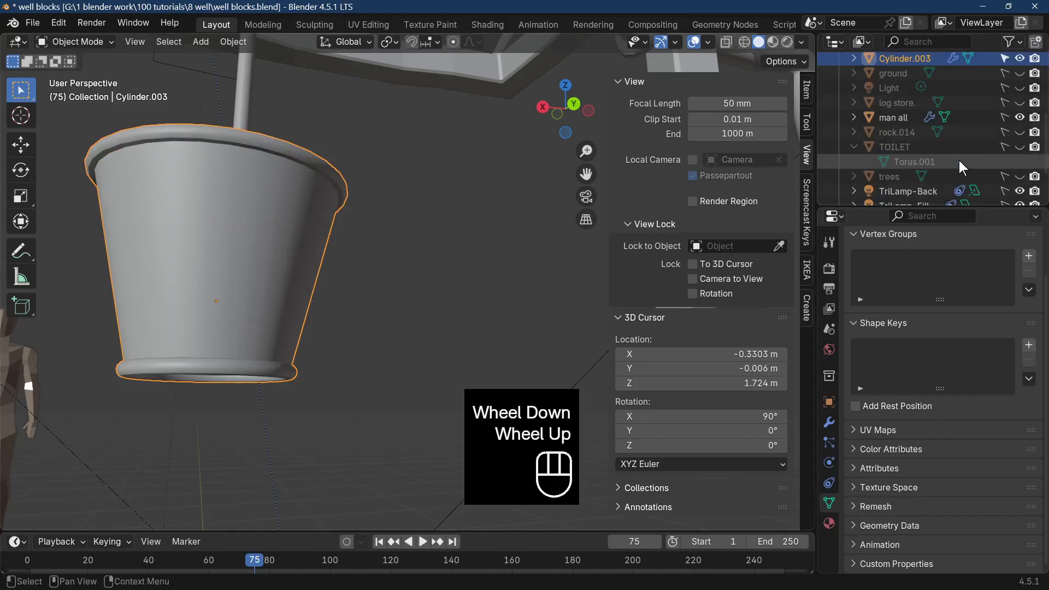
scroll(960, 160, down, 1)
scroll(960, 158, up, 3)
double_click(929, 121)
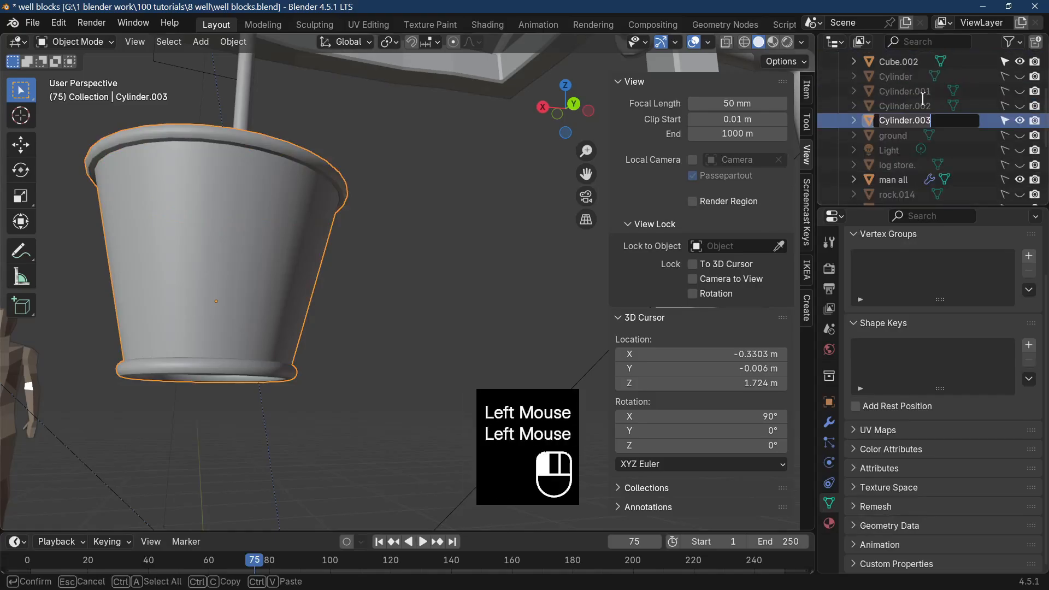
text(BUCKET)
key(Return)
Connect two opposite vertices on the bucket's rim ring with a straight edge across the opening, along the X direction.
scroll(483, 227, down, 5)
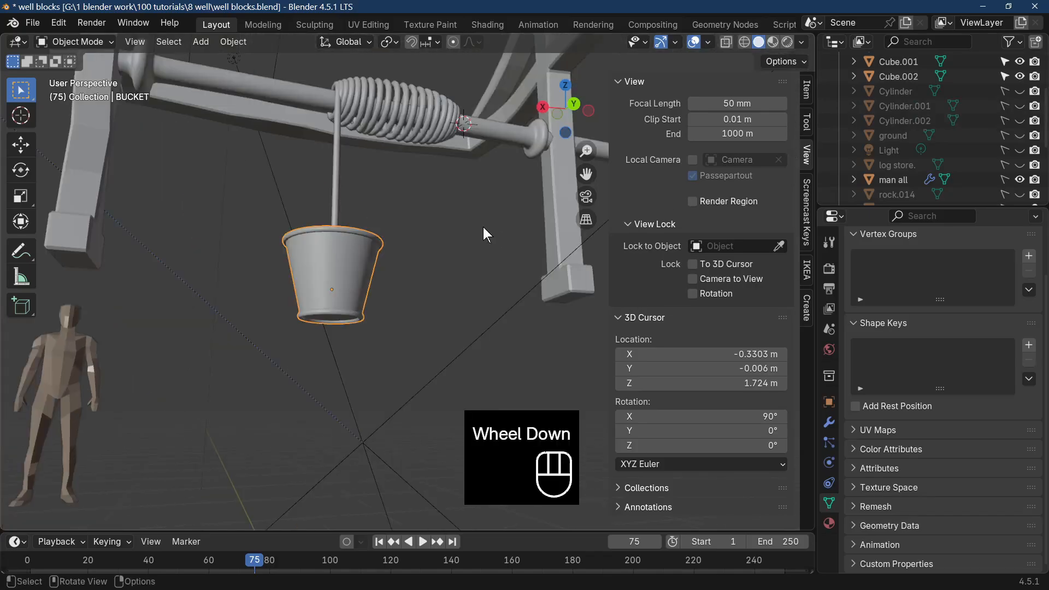
key(Tab)
scroll(441, 346, up, 4)
middle_drag(483, 228, 453, 323)
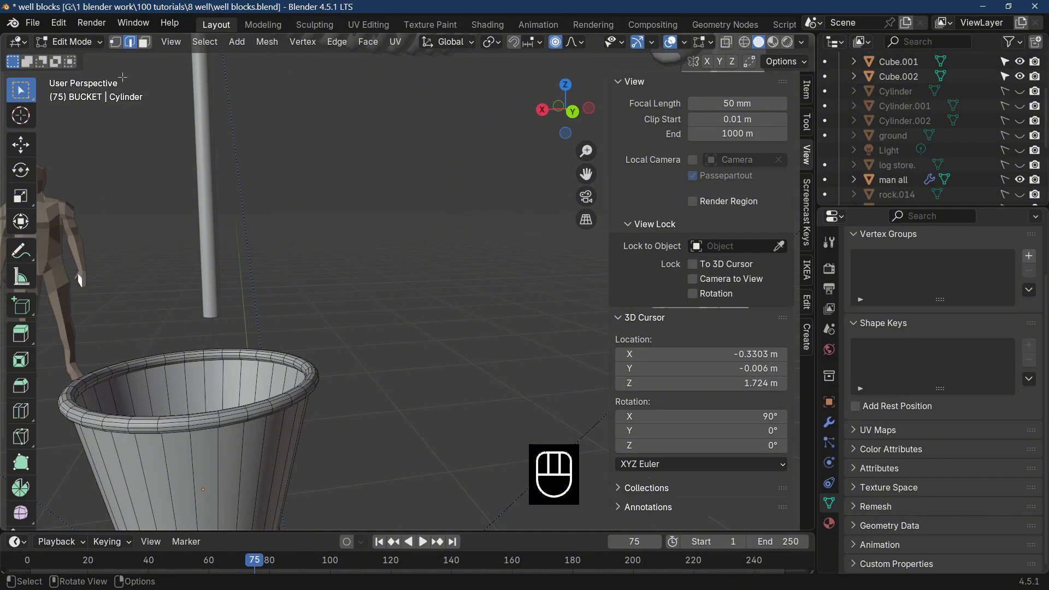
click(115, 41)
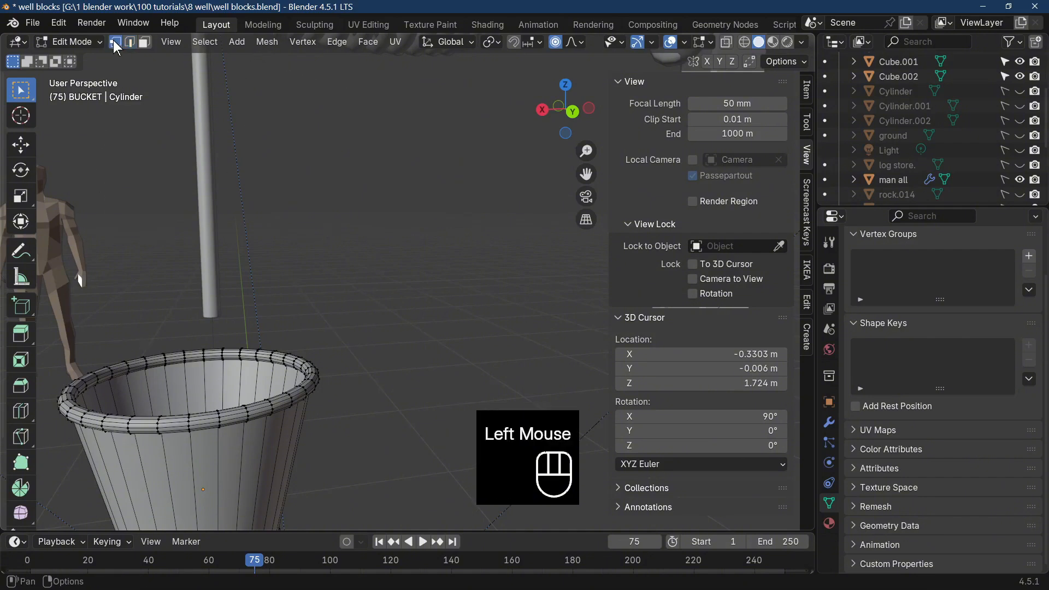
click(67, 392)
middle_drag(309, 370, 296, 390)
key(KP_7)
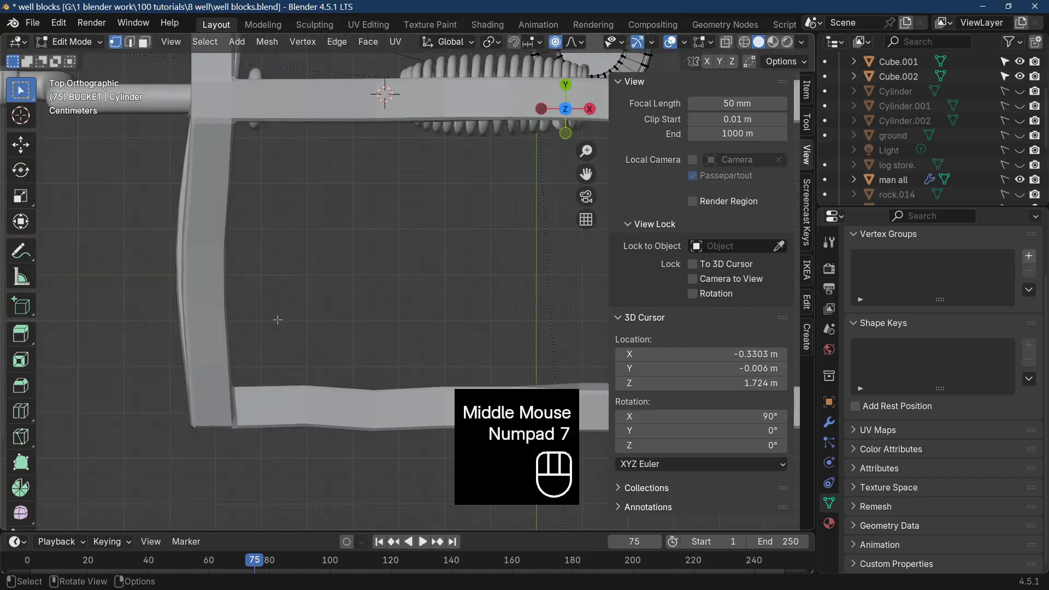
shift+middle_drag(278, 320, 323, 133)
scroll(365, 140, up, 2)
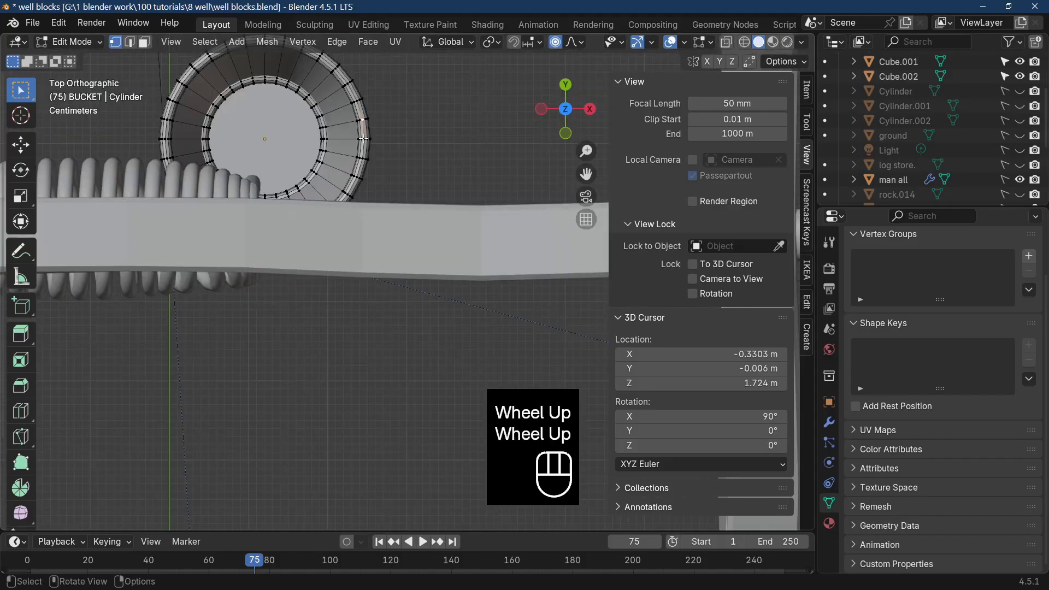
click(364, 139)
shift+click(178, 140)
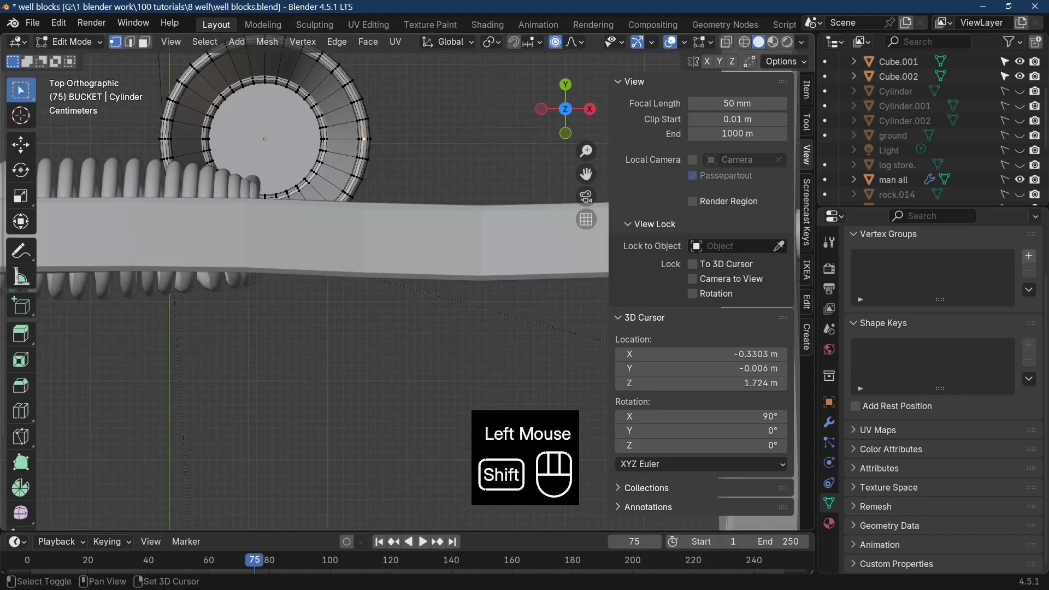
shift+click(165, 139)
middle_drag(420, 232, 328, 116)
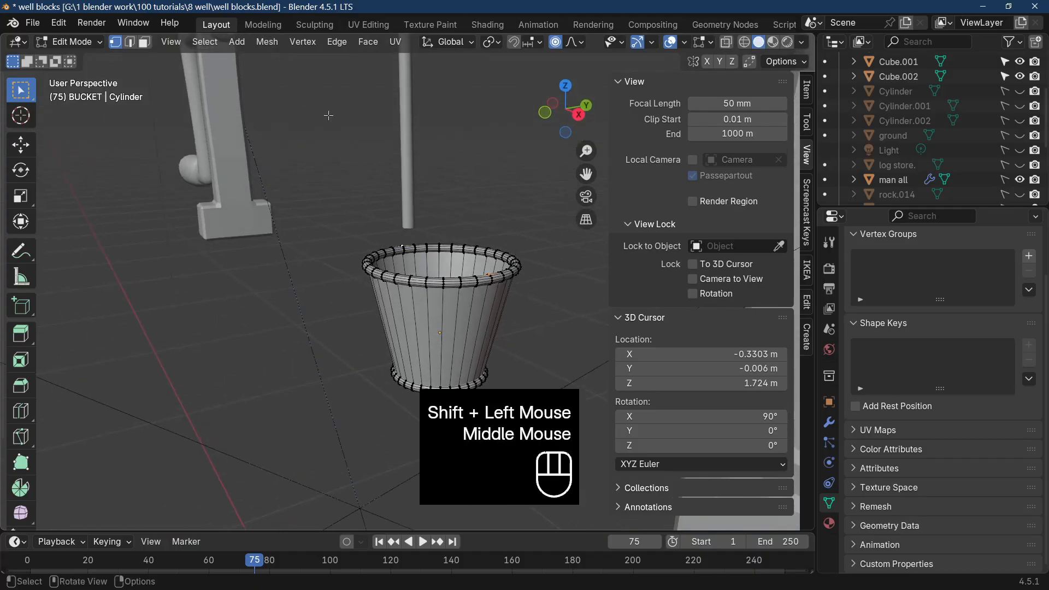
key(f)
middle_drag(465, 263, 479, 285)
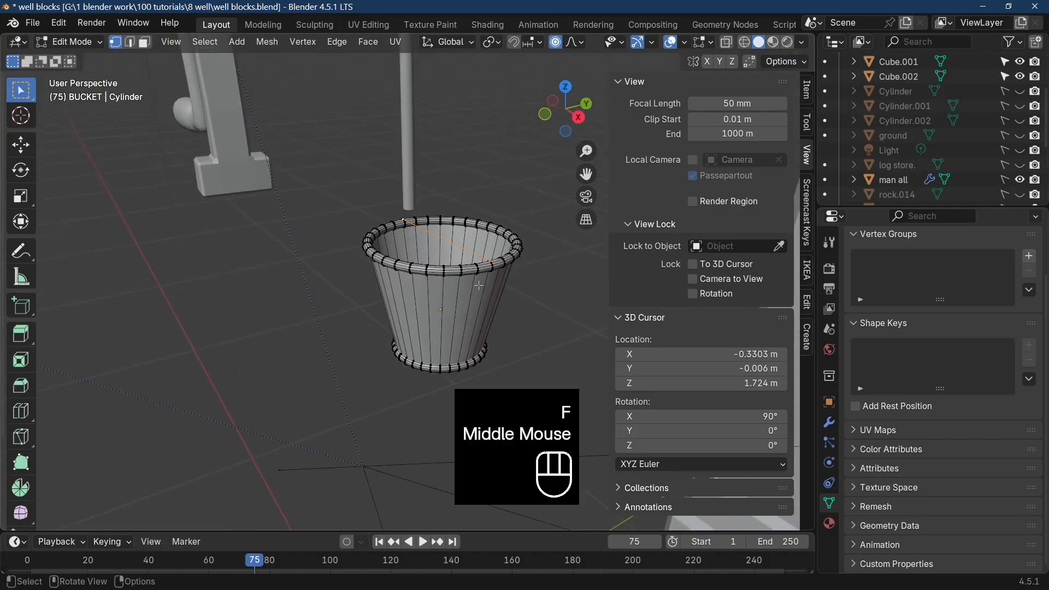
Separate the selected cross edge from the bucket into its own object and return to Object Mode.
key(p)
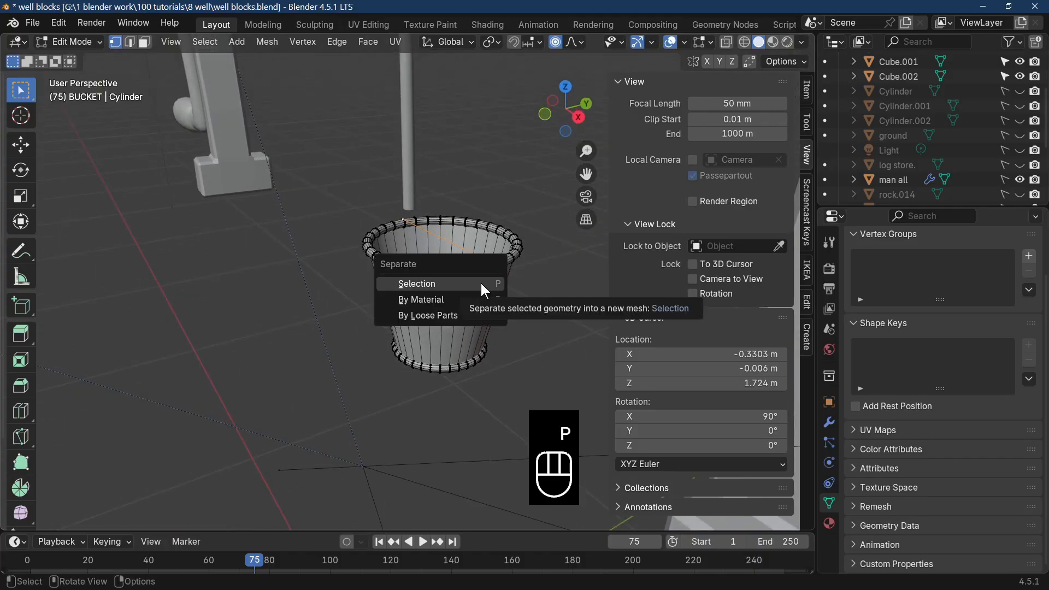
click(481, 283)
key(Tab)
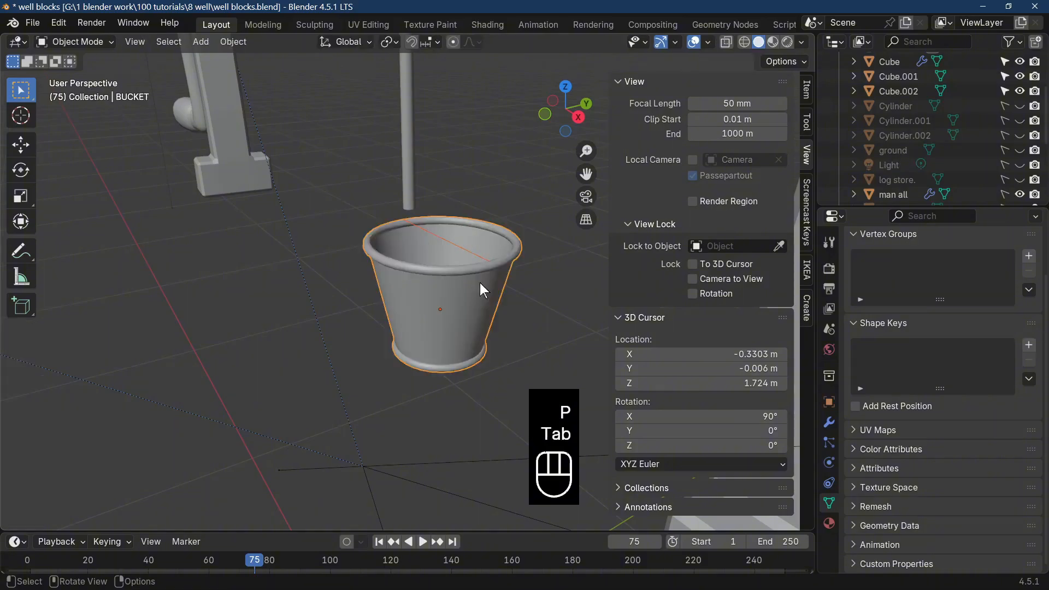
Raise the separated edge about 0.089 m along Z, above the bucket's rim.
click(463, 251)
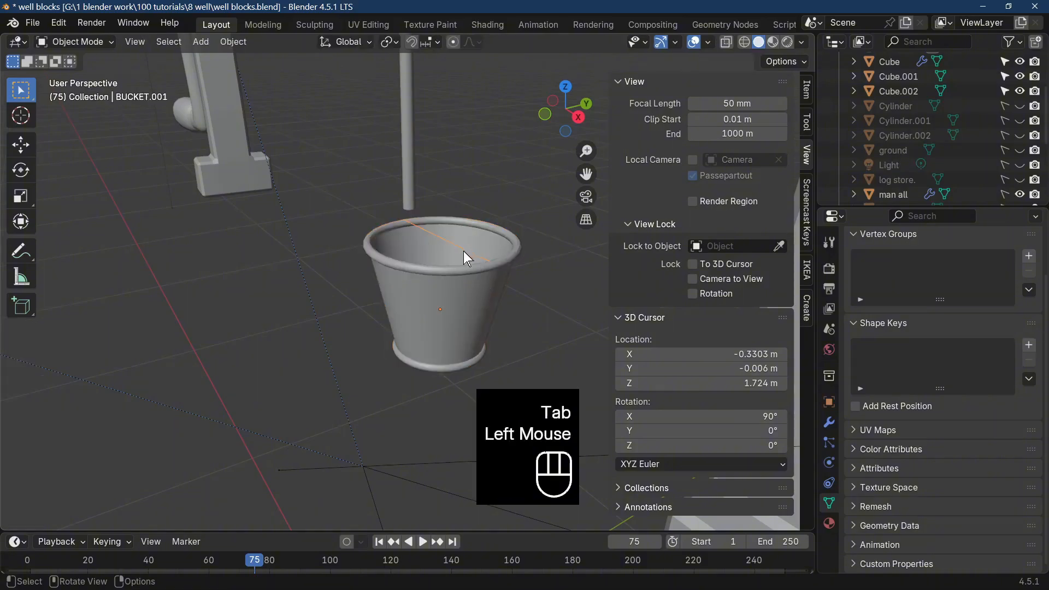
key(g)
click(464, 251)
middle_drag(464, 252, 401, 279)
scroll(401, 279, down, 1)
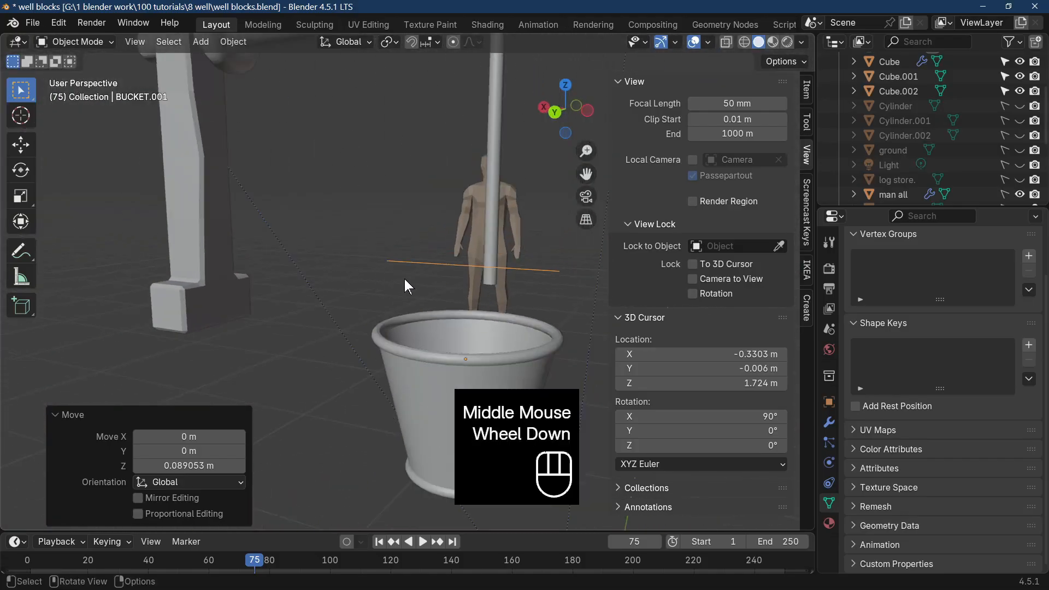
Subdivide the separated edge repeatedly with one cut each time until it has 16 equal segments.
key(KP_1)
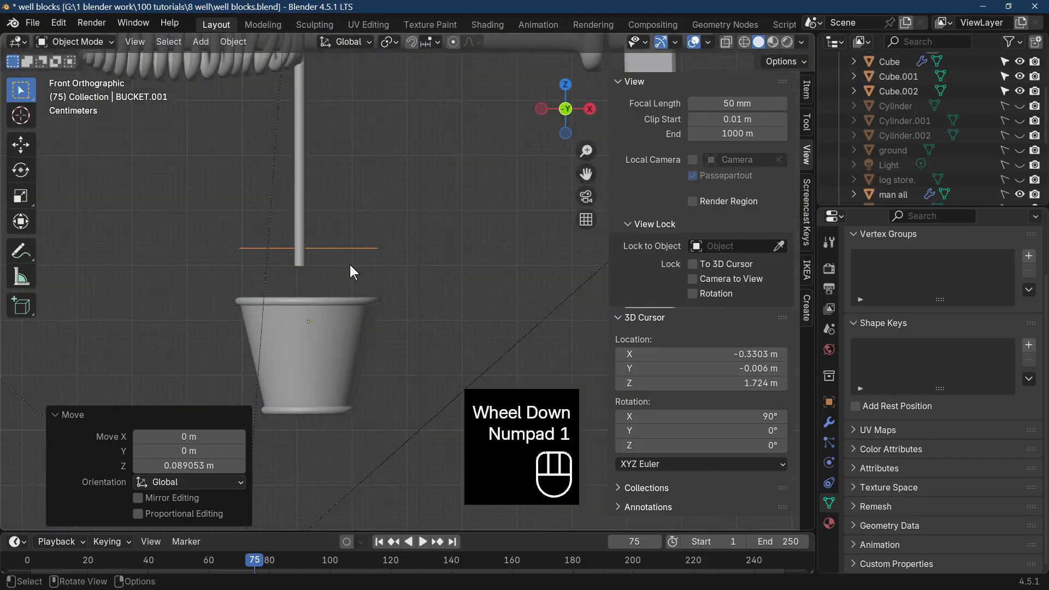
key(Tab)
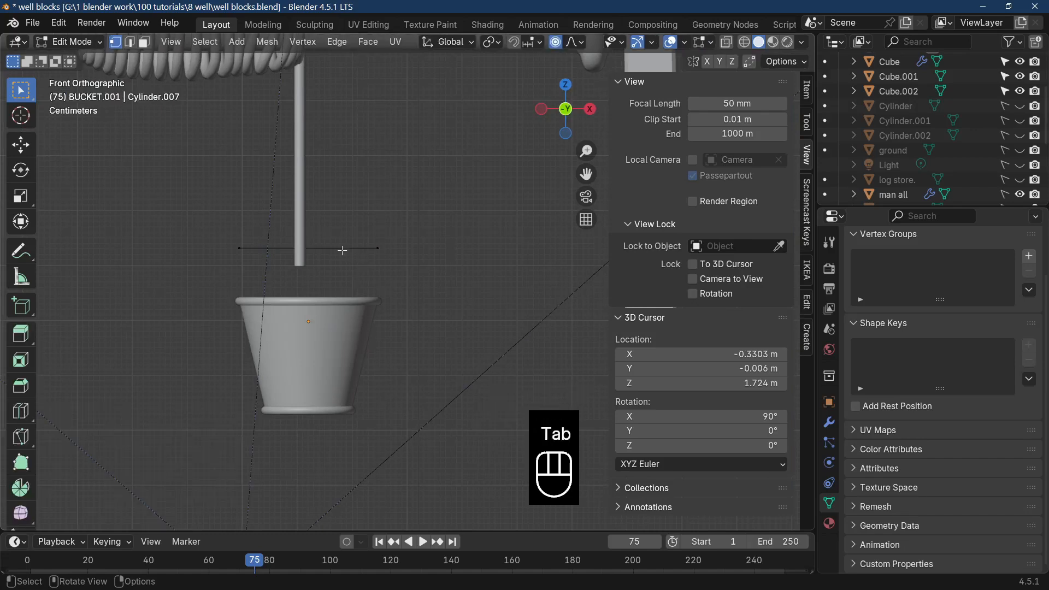
click(130, 42)
click(327, 249)
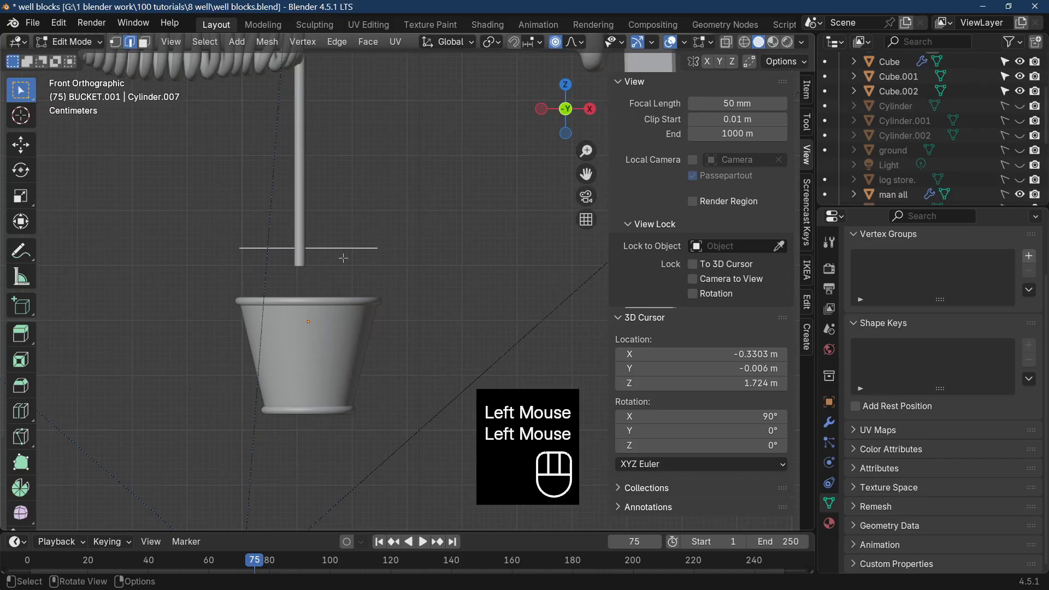
right_click(345, 250)
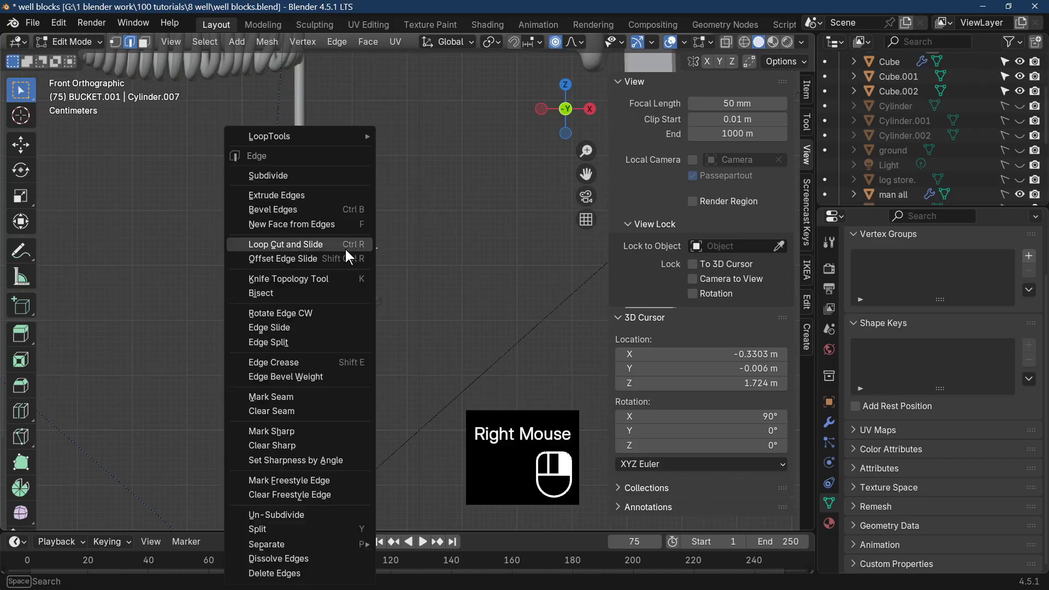
click(325, 171)
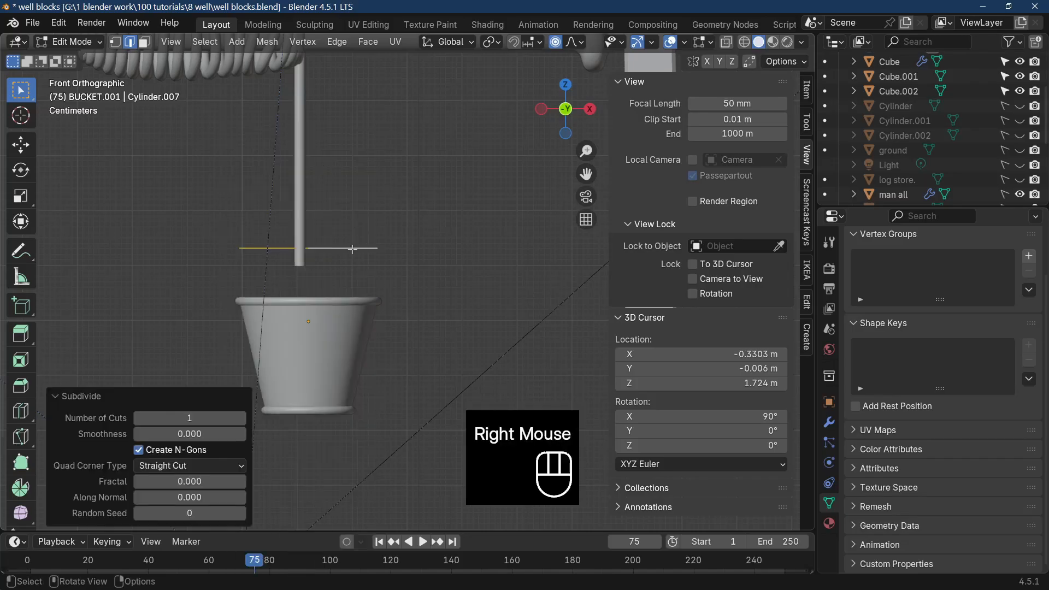
right_click(351, 249)
click(320, 144)
key(Tab)
scroll(385, 300, up, 2)
key(Tab)
click(311, 212)
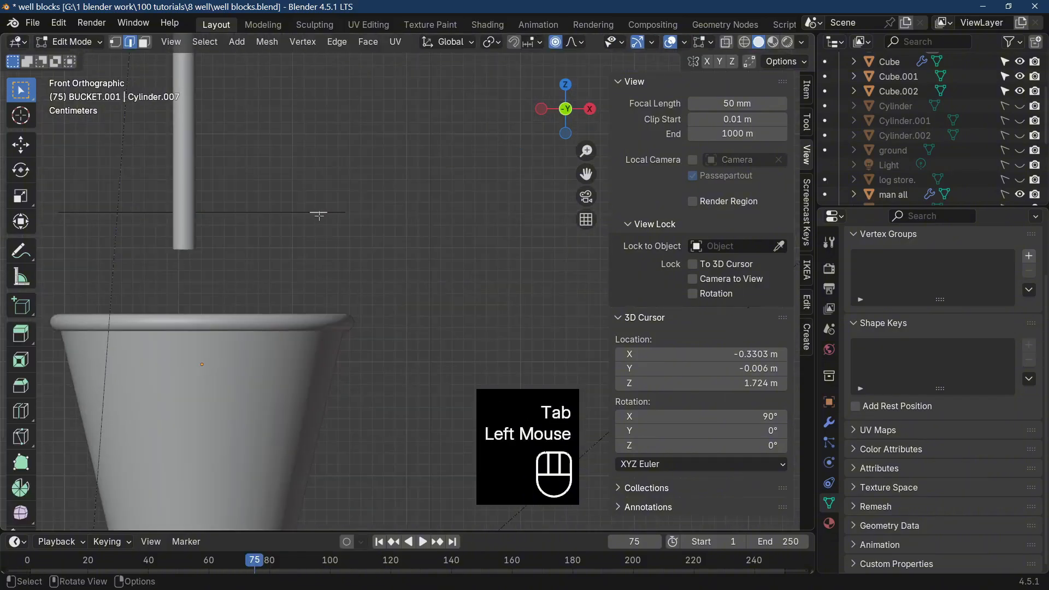
Move the whole subdivided line about 0.168 m along X, clear of the rope, and select its middle vertex.
click(115, 42)
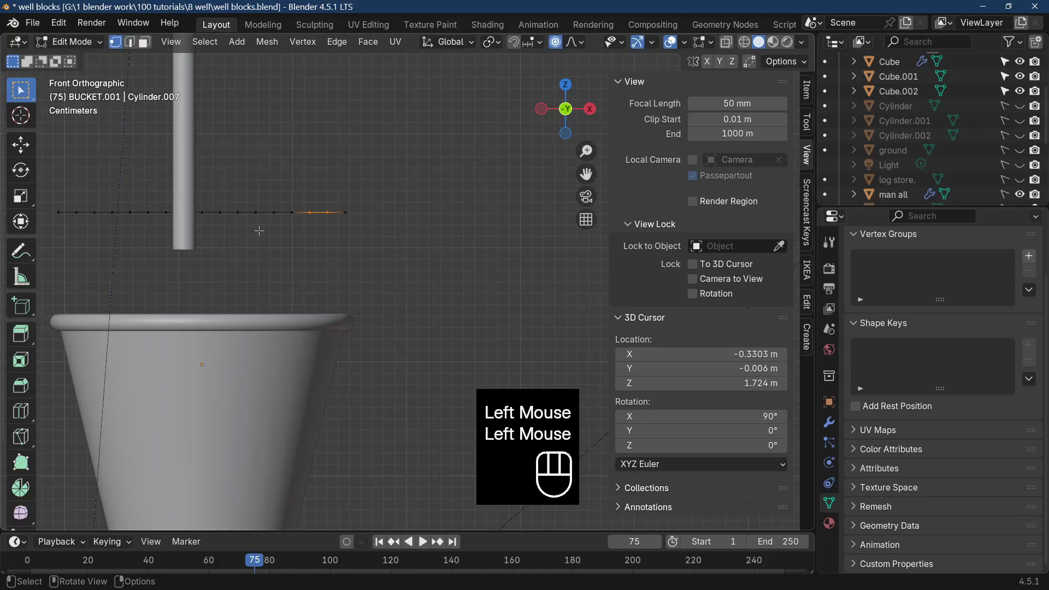
drag(68, 188, 436, 303)
key(g)
key(x)
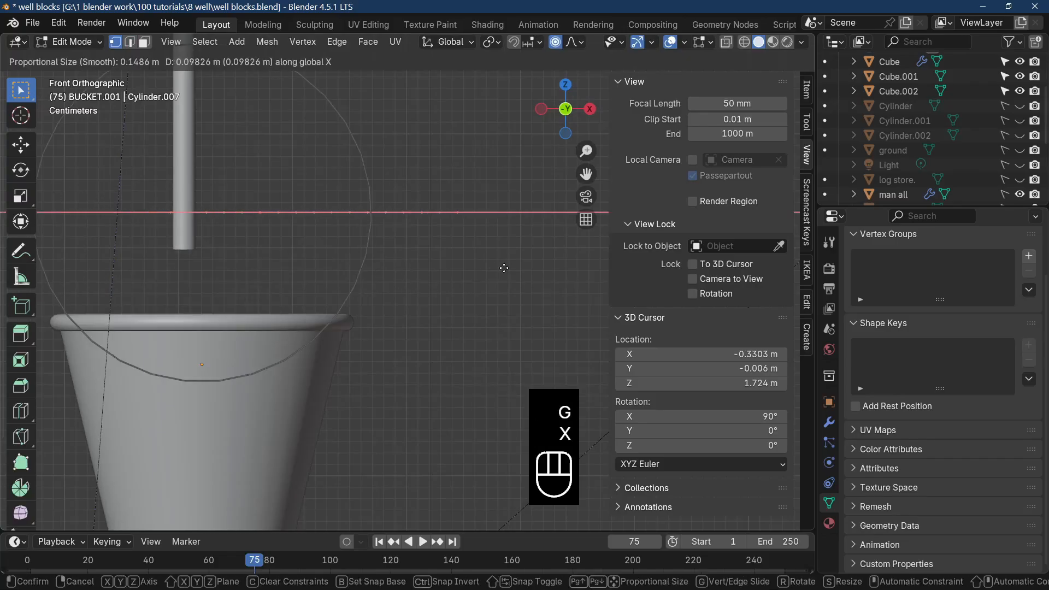
click(426, 282)
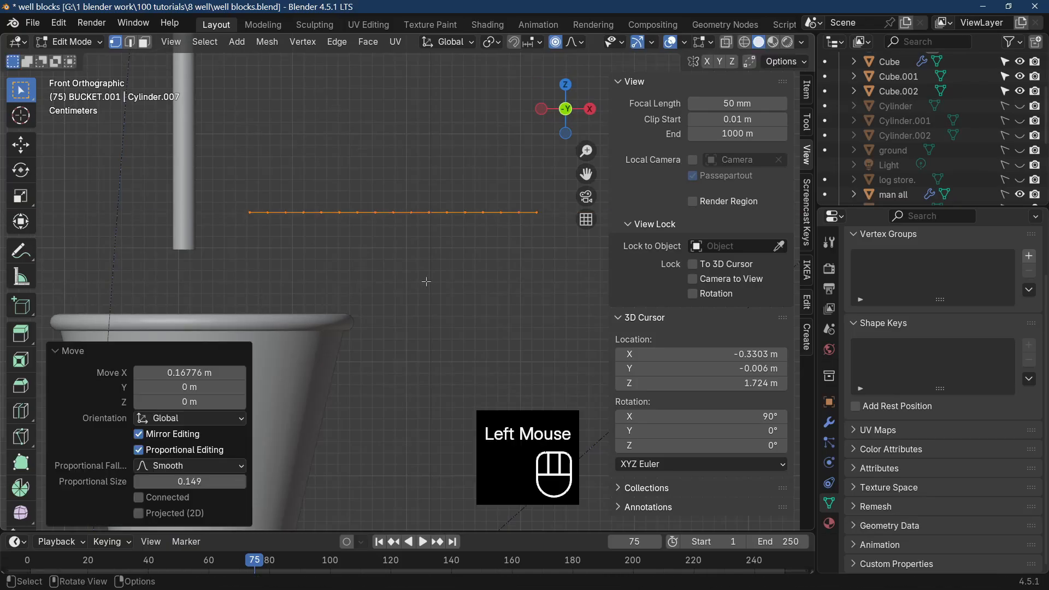
click(404, 229)
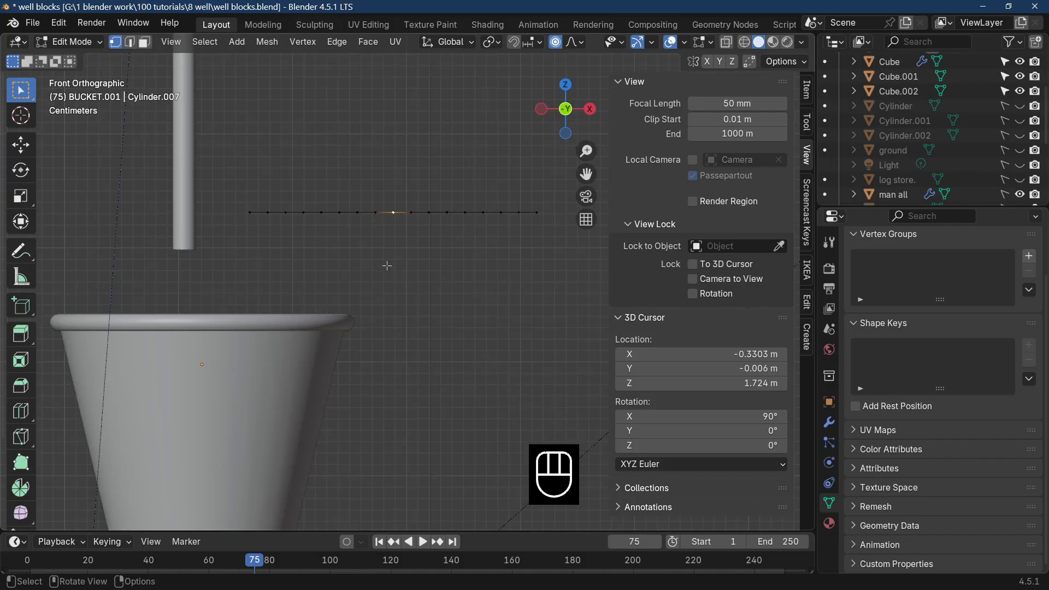
click(556, 42)
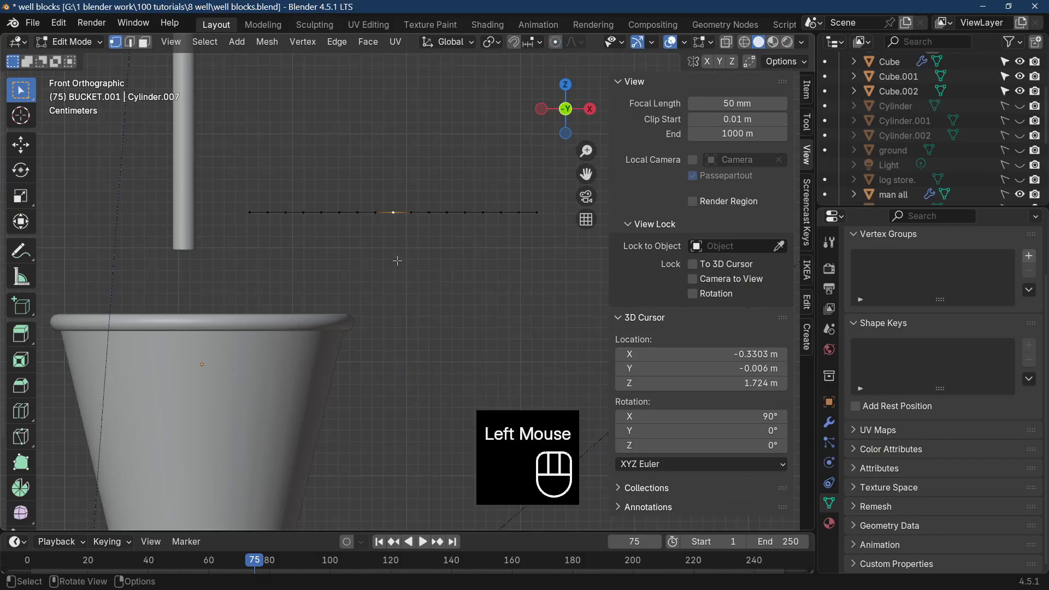
key(g)
key(z)
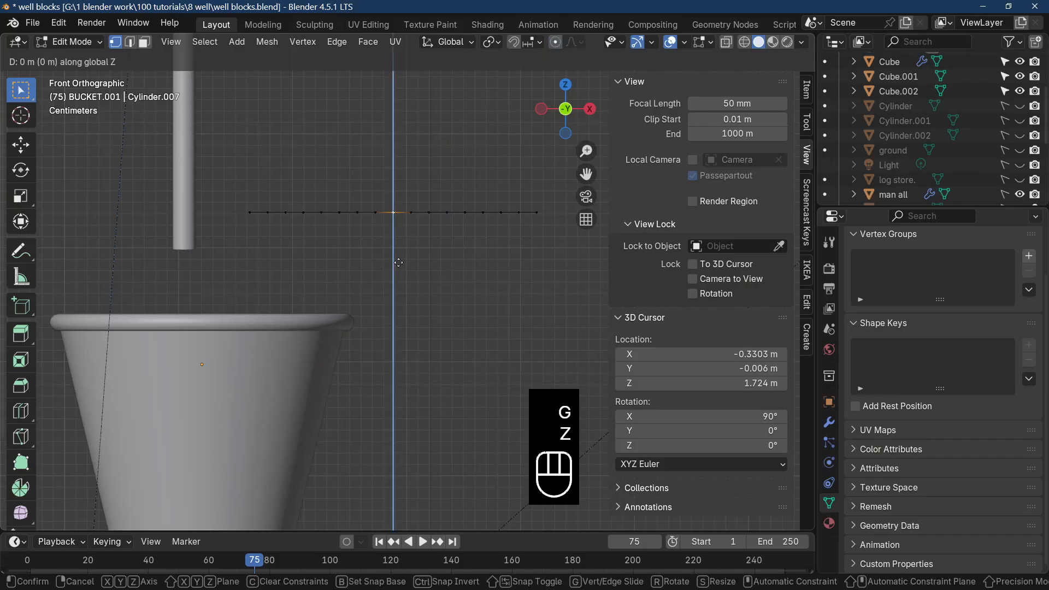
key(ctrl+z)
click(556, 42)
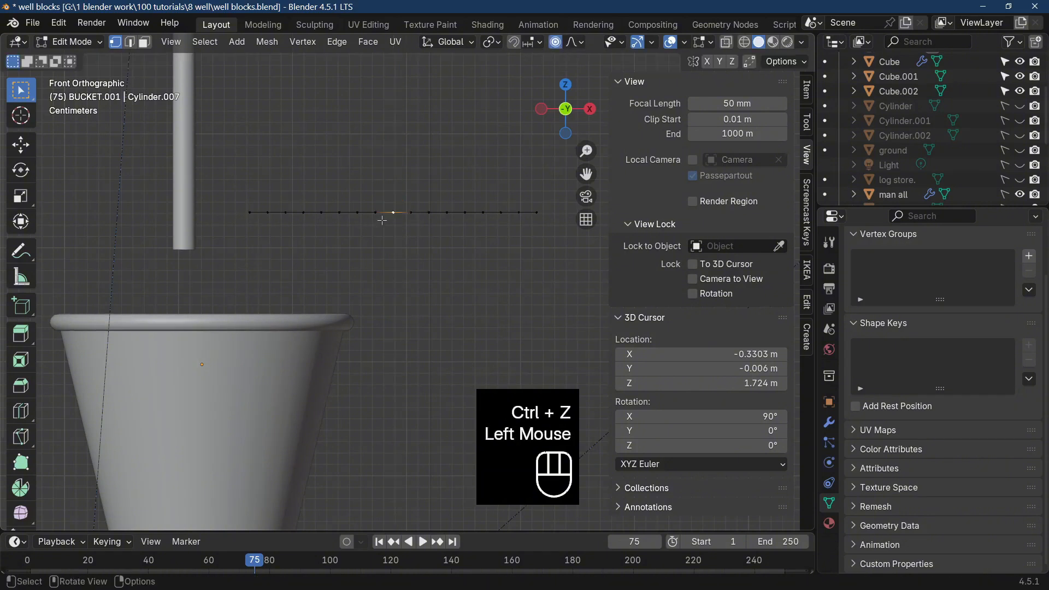
Raise the line's middle vertex about 0.102 m along Z with proportional editing and set the falloff to Sphere.
key(g)
key(z)
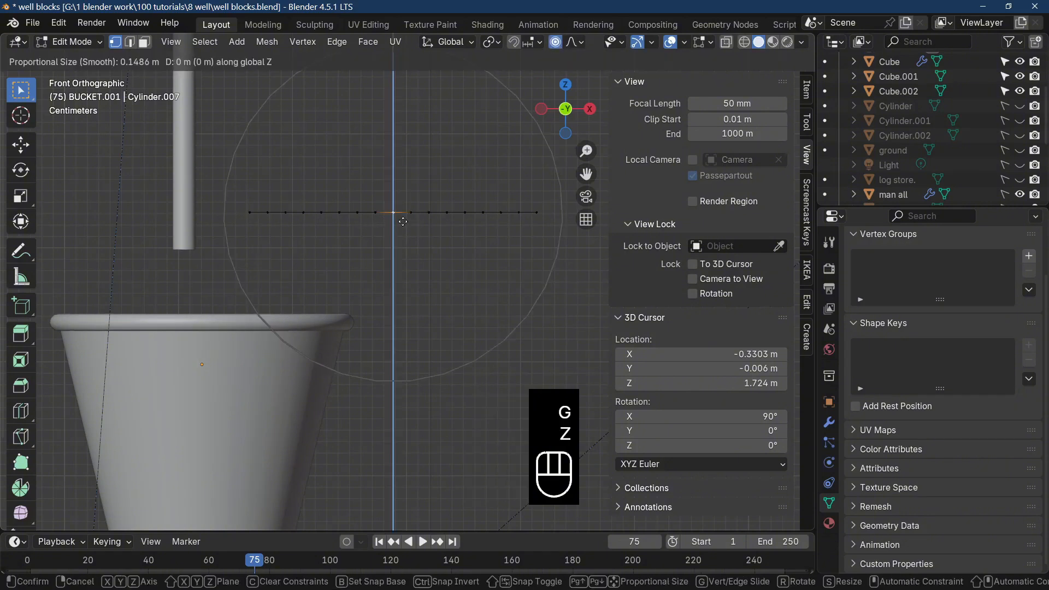
click(404, 104)
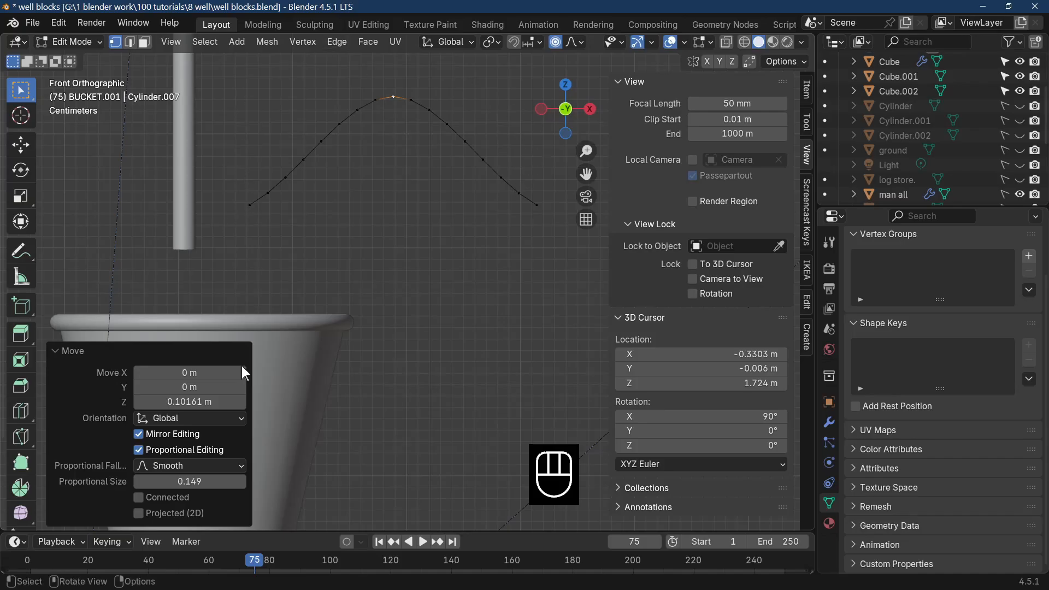
click(178, 467)
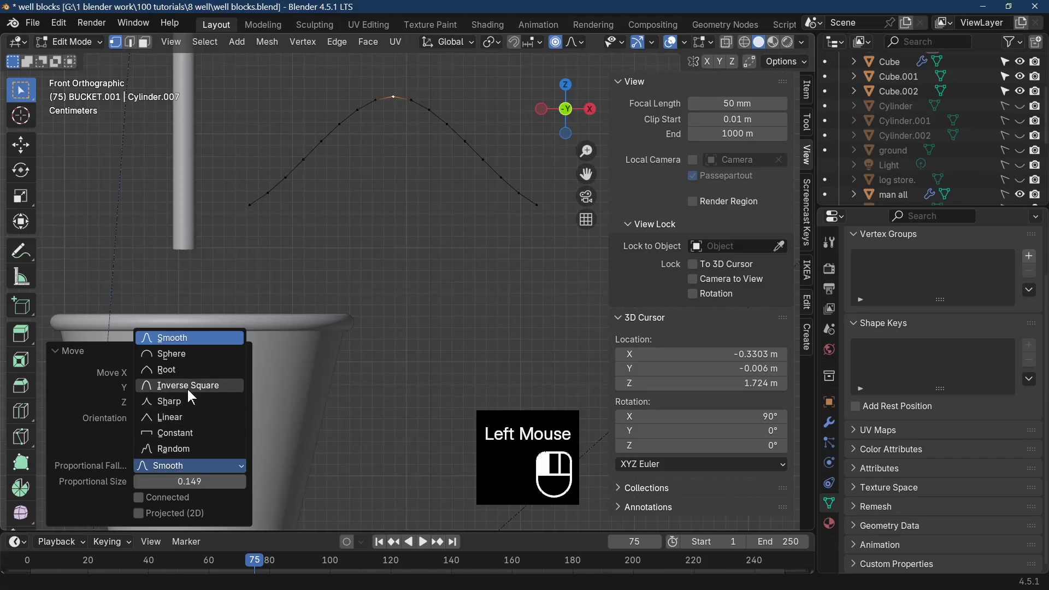
click(189, 358)
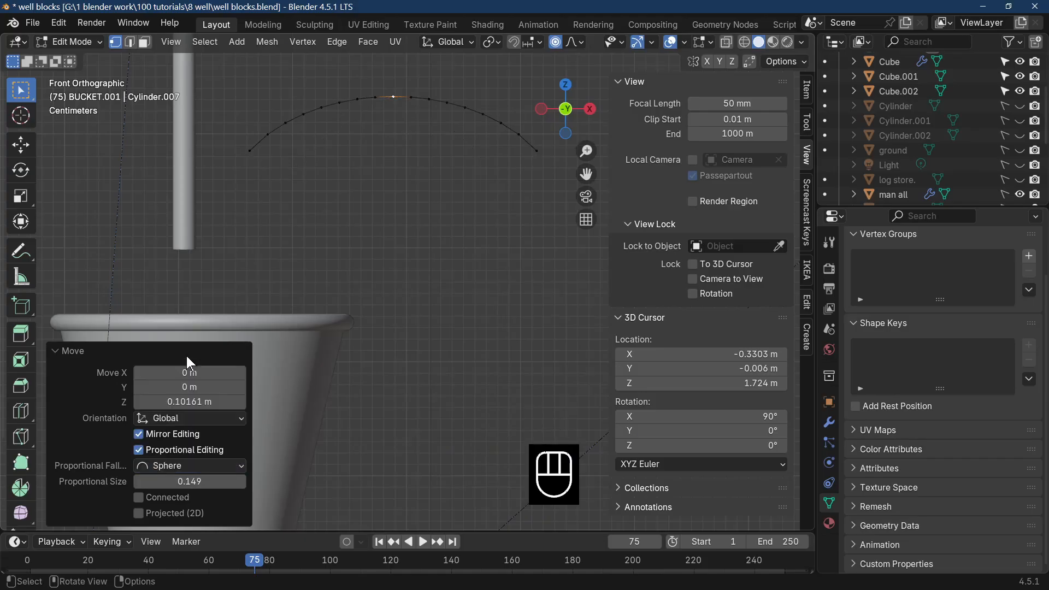
Raise the arc's middle vertex further along Z with an adjusted proportional size to form a taller handle arch.
scroll(394, 322, down, 1)
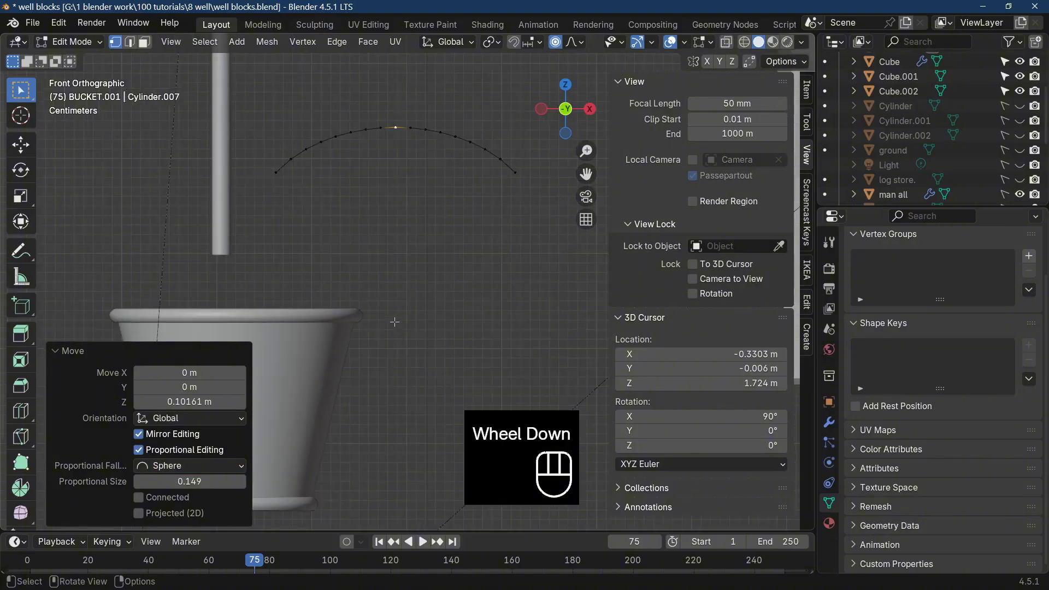
key(g)
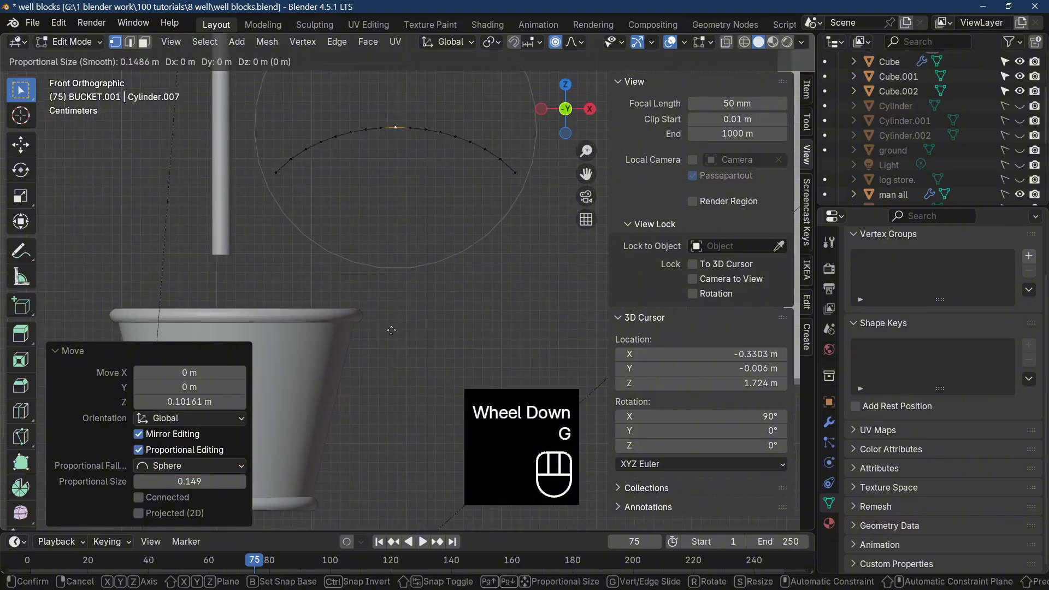
key(z)
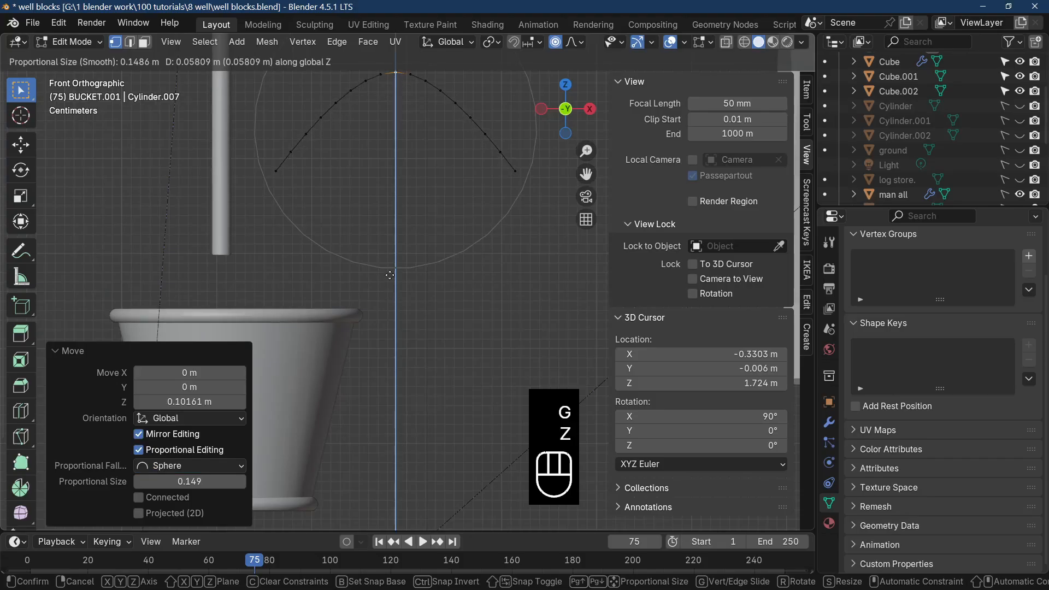
scroll(390, 275, down, 4)
click(378, 217)
middle_drag(420, 319, 426, 287)
Return to Object Mode and convert the handle arch mesh to a curve.
key(Tab)
click(234, 42)
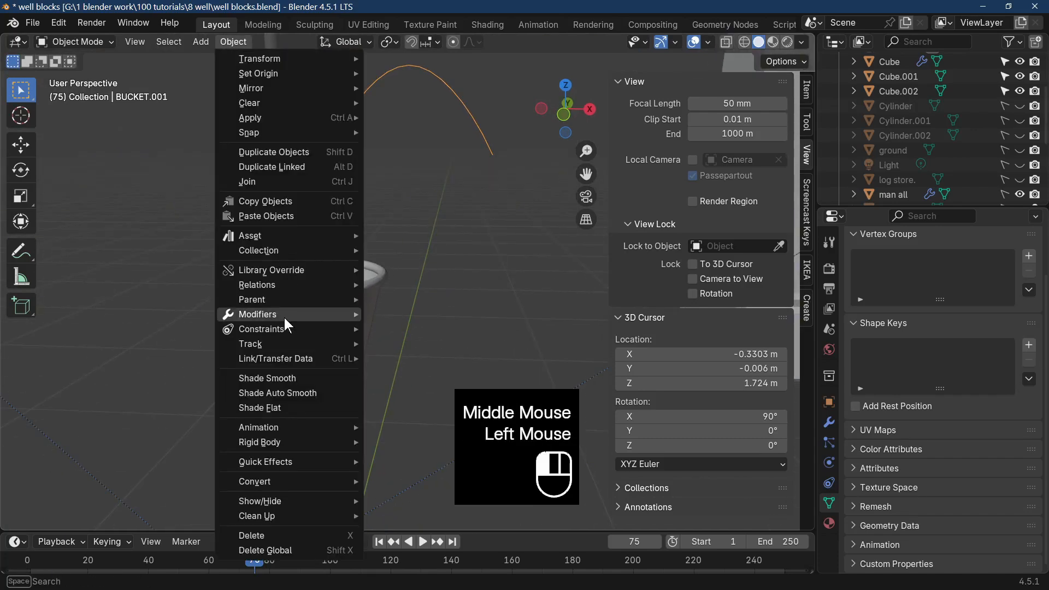
mouse_move(273, 481)
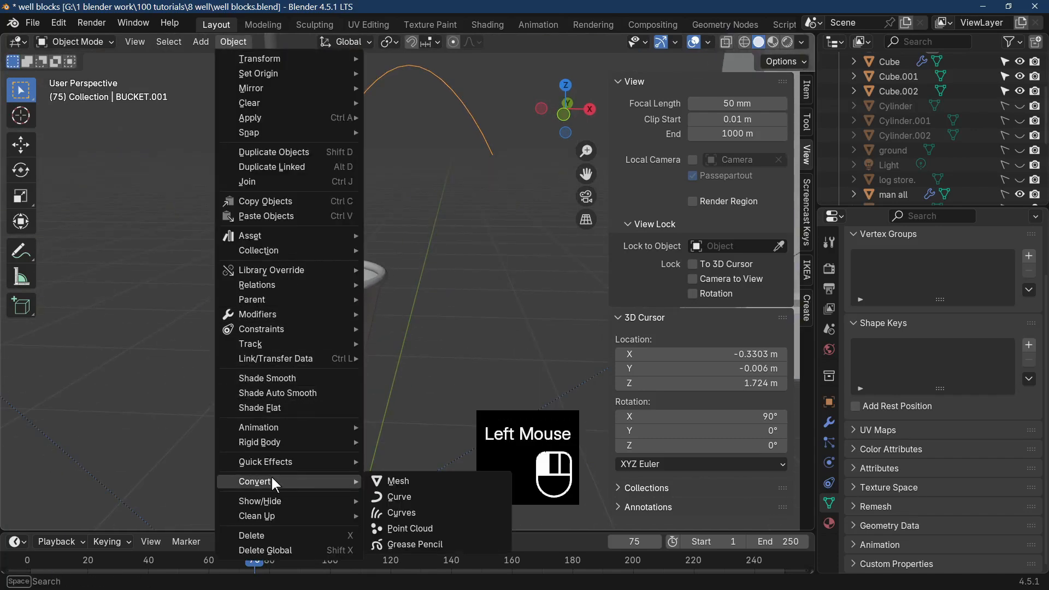
click(422, 497)
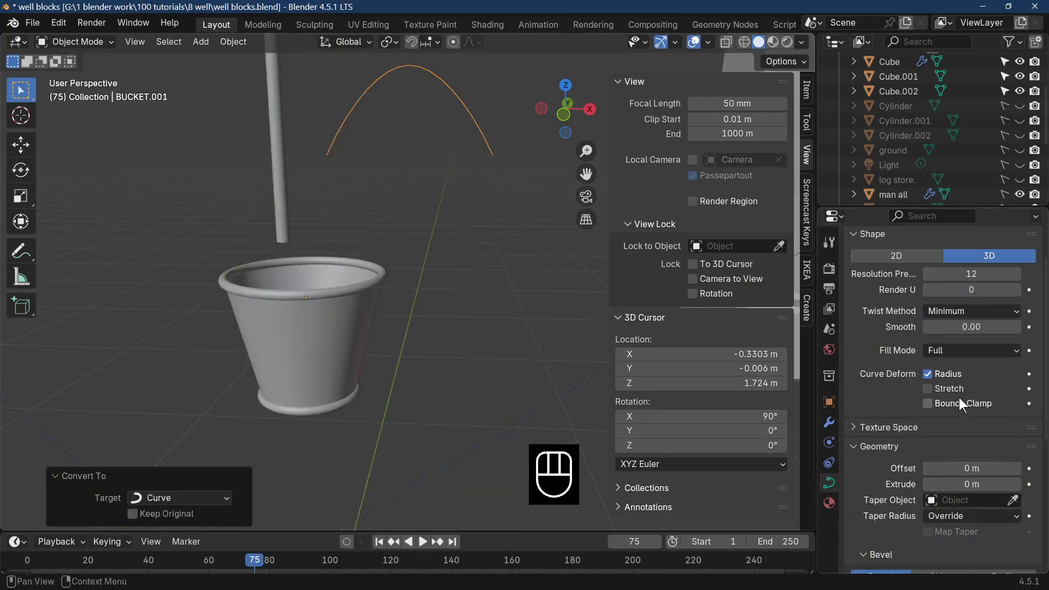
Give the handle curve a round bevel with a depth of 0.04 m.
scroll(960, 407, down, 2)
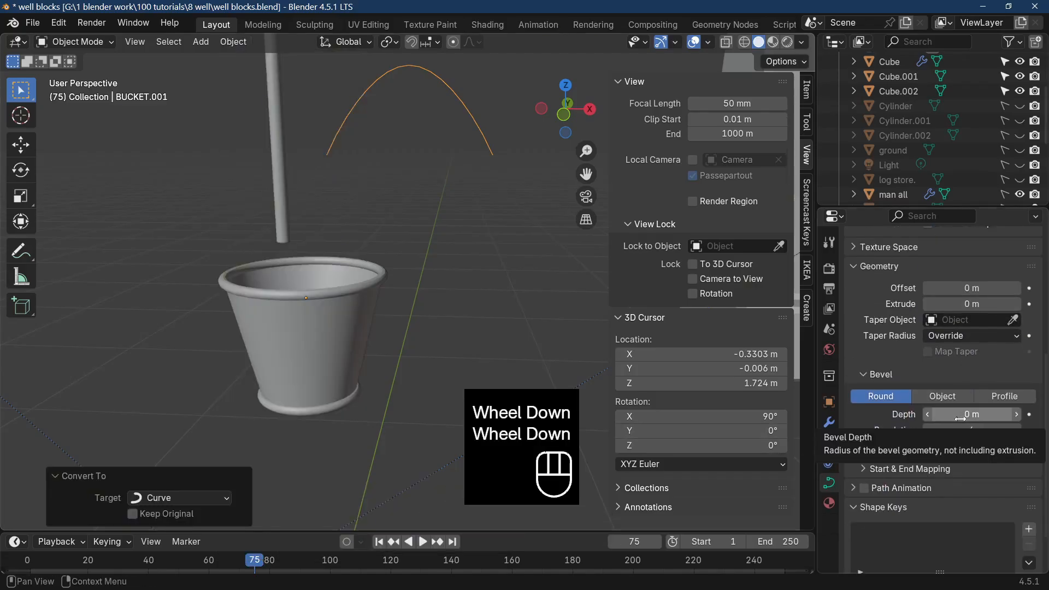
scroll(967, 416, down, 1)
scroll(956, 407, up, 2)
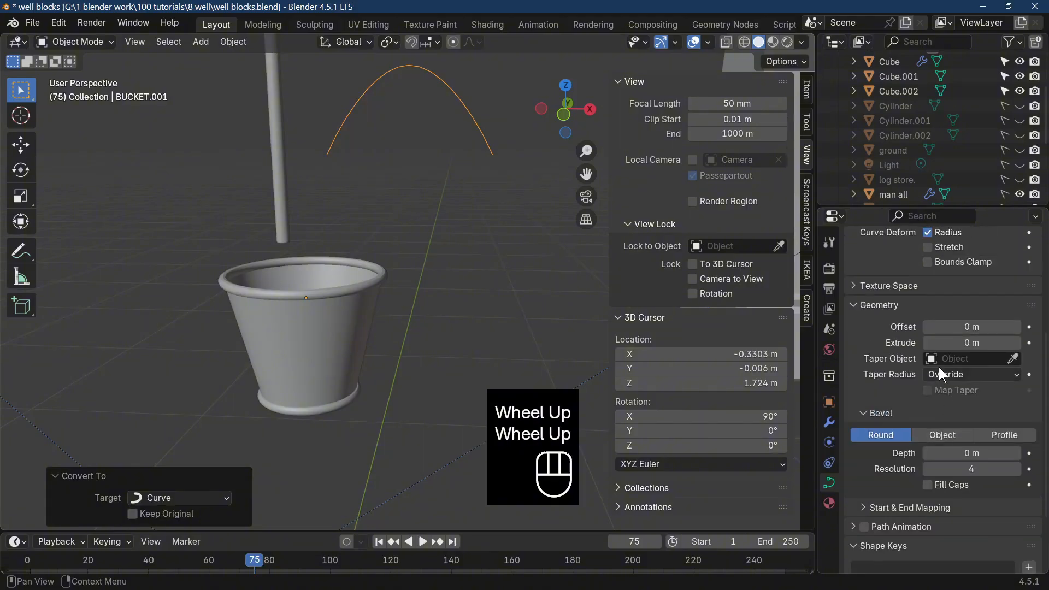
click(1016, 453)
click(1017, 454)
click(1016, 453)
click(1016, 453)
middle_drag(481, 295, 532, 333)
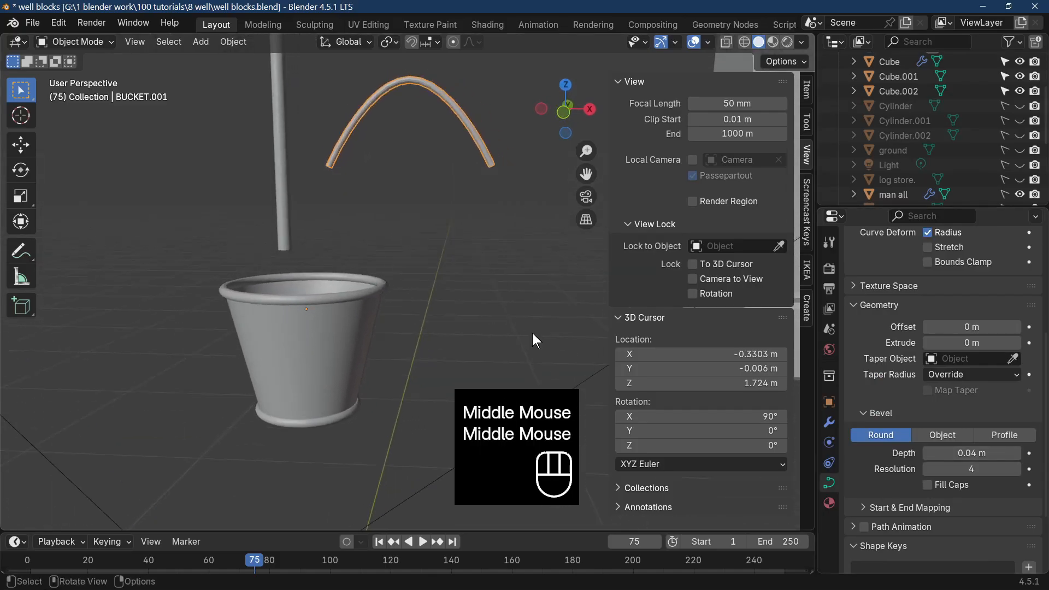
middle_drag(483, 270, 453, 268)
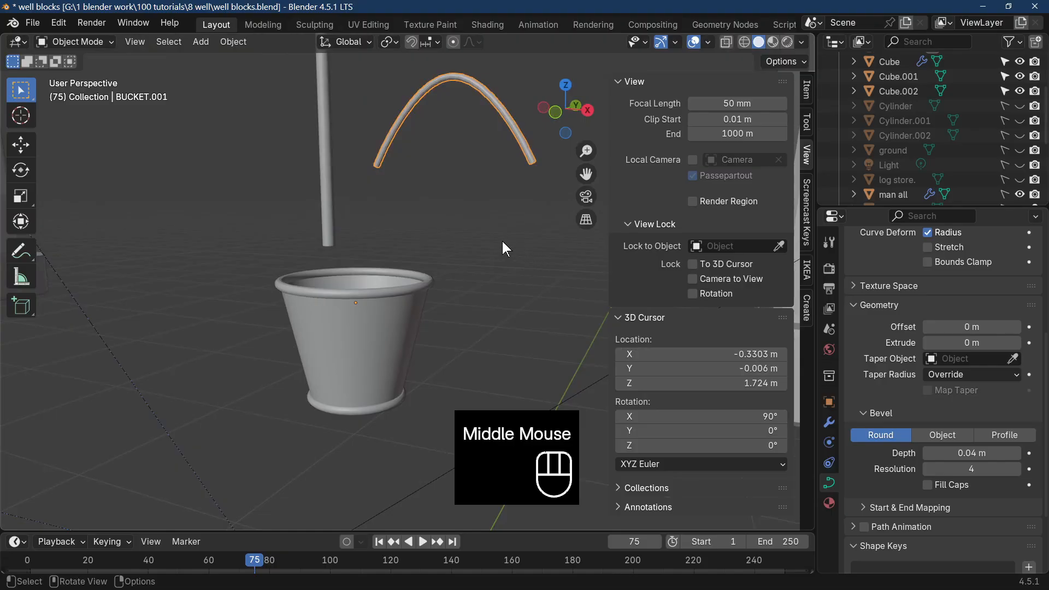
Convert the beveled handle curve to a mesh.
click(224, 44)
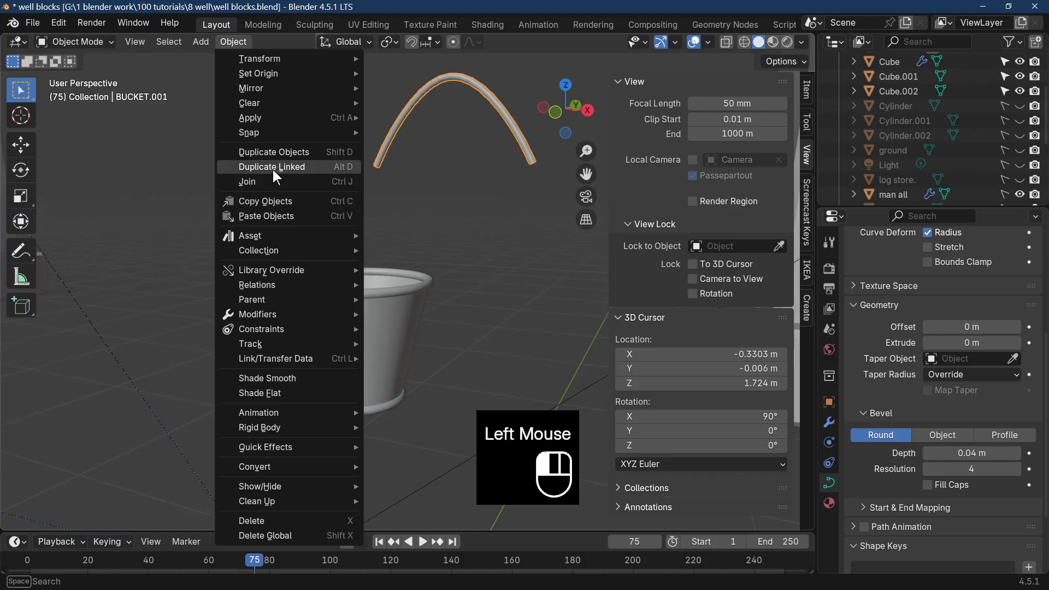
mouse_move(290, 466)
click(398, 466)
Move the handle onto the bucket's rim, about -0.17 m in X and -0.19 m in Z, and scale it to 0.989 along X.
key(KP_1)
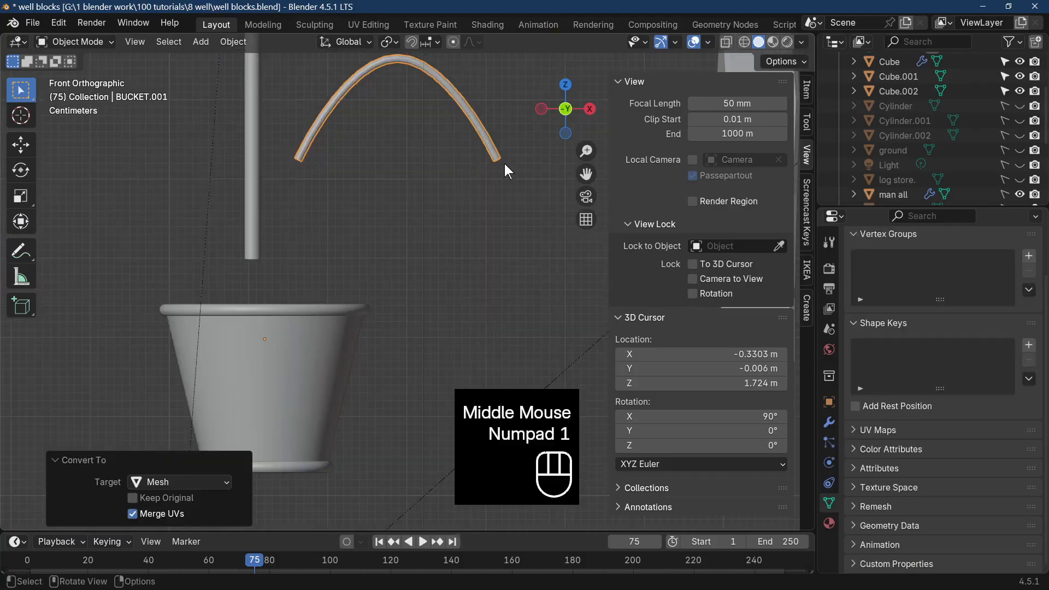
key(g)
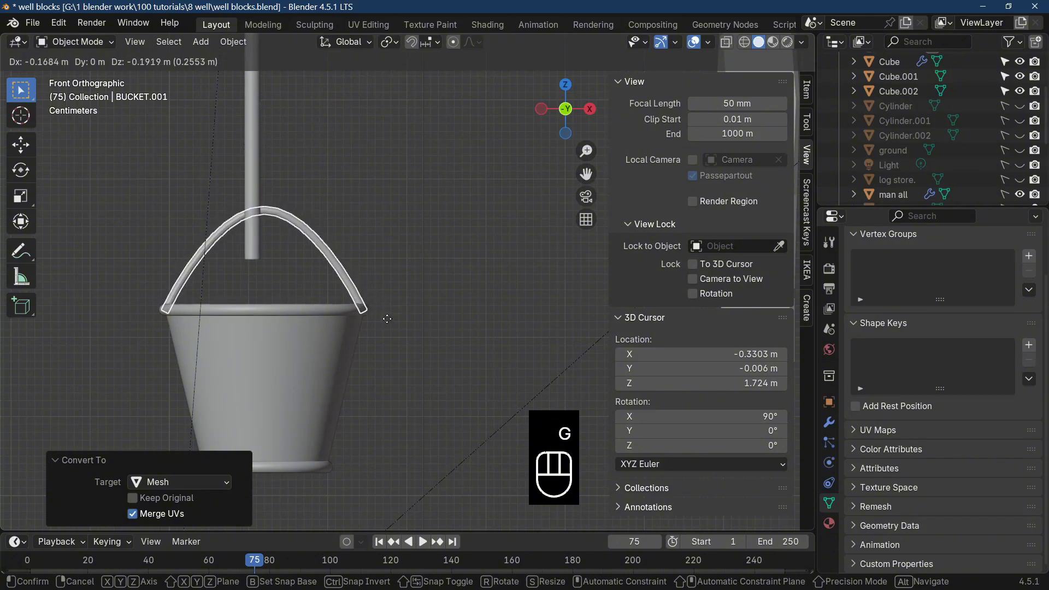
click(391, 314)
key(s)
middle_drag(392, 314, 458, 323)
key(x)
click(481, 311)
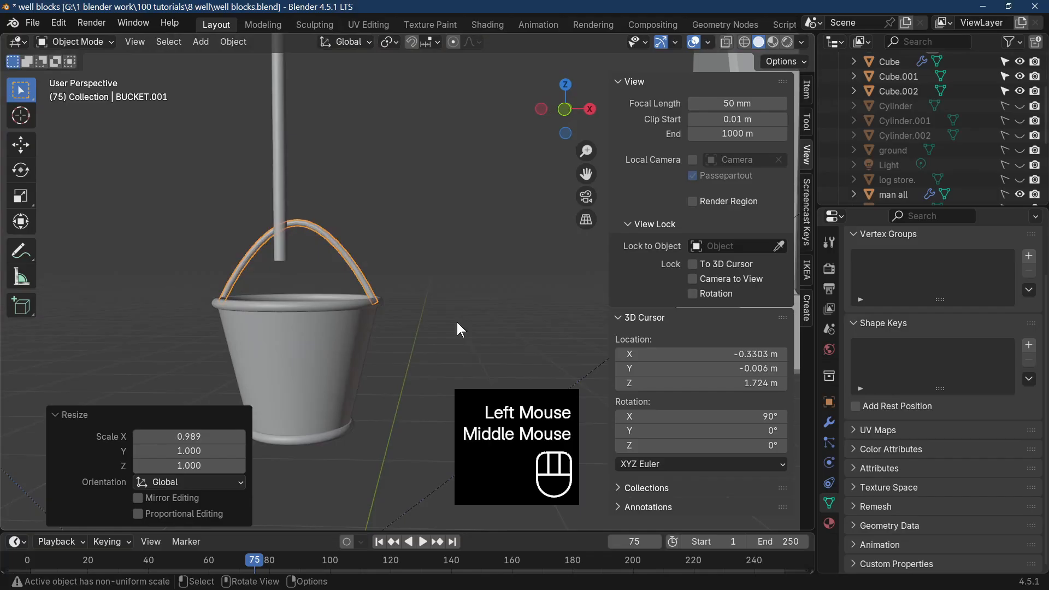
Join the handle and the bucket into one object.
shift+click(338, 360)
middle_drag(339, 353, 335, 307)
right_click(334, 307)
click(324, 321)
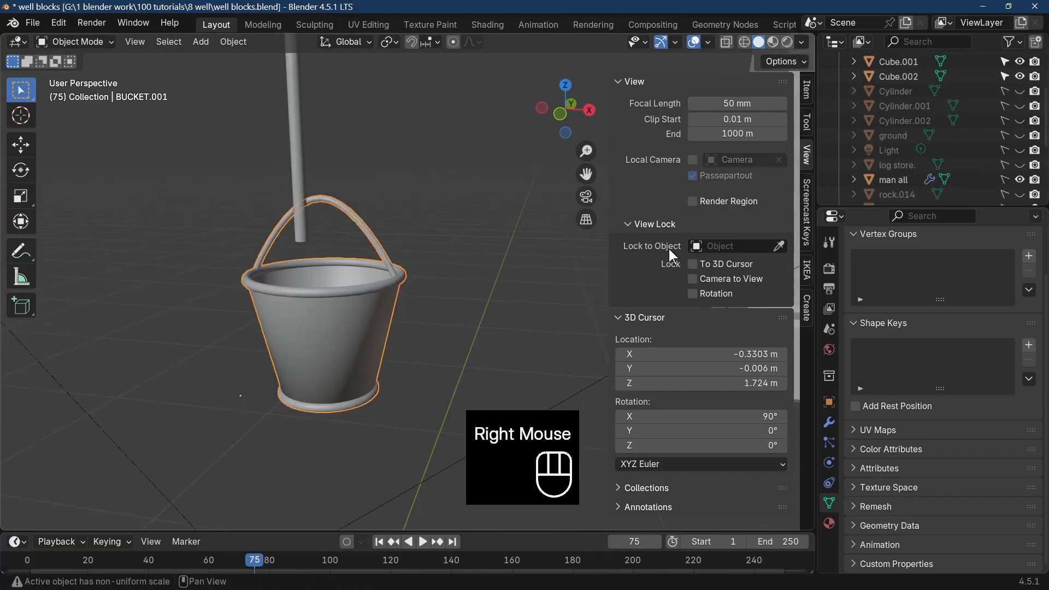
Enter Edit Mode on the bucket with edge selection and add a loop cut around its wall close to the base.
middle_drag(322, 399, 291, 474)
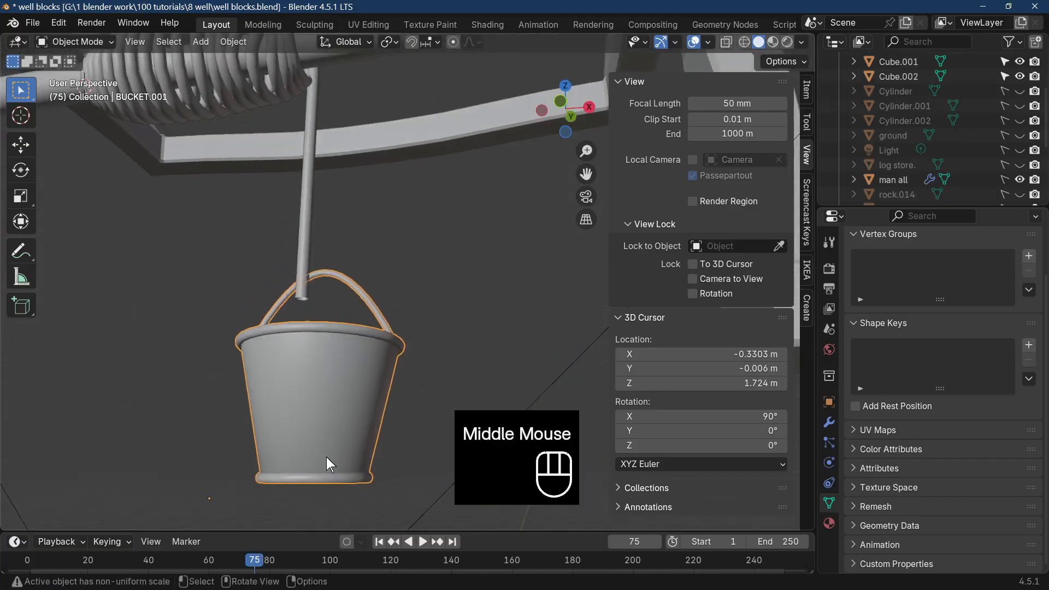
key(Tab)
click(319, 400)
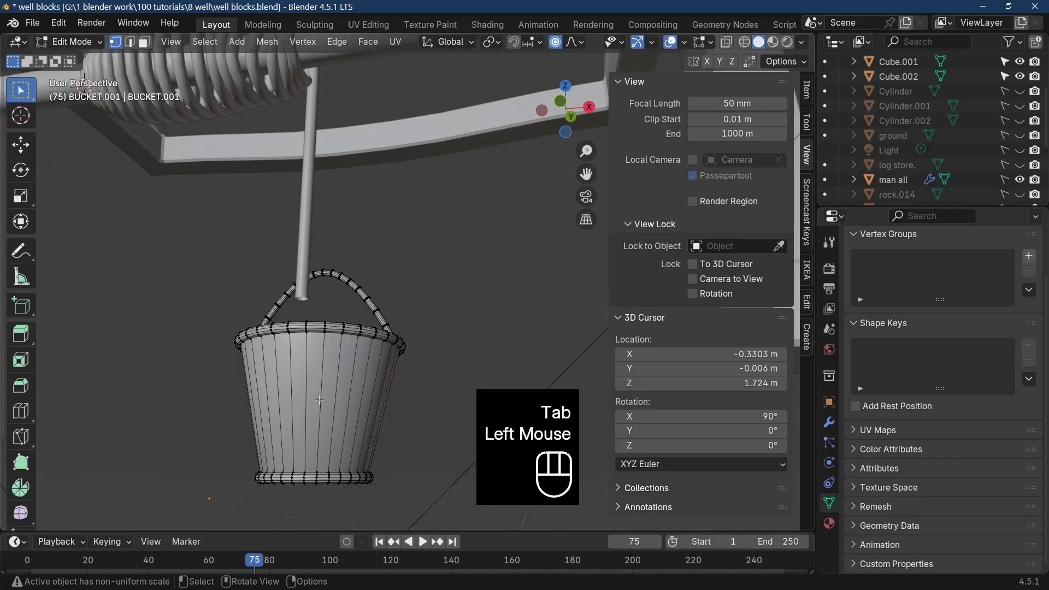
click(129, 41)
click(304, 389)
key(ctrl)
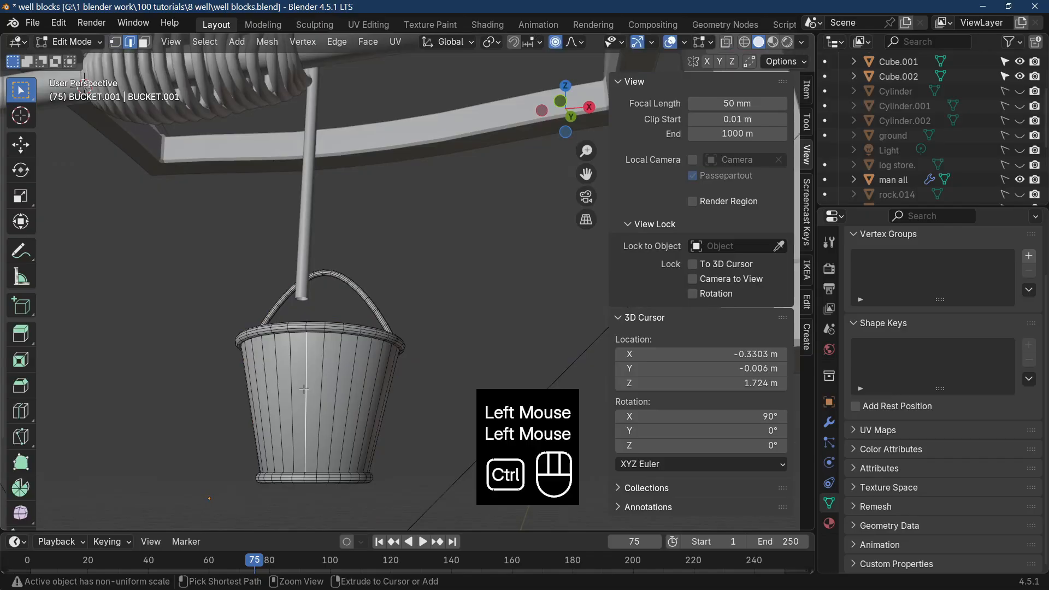
key(ctrl+r)
click(304, 390)
click(312, 451)
Add a loop cut around the bucket's wall just below the rim with a factor of about -0.851, and return to Object Mode.
click(328, 378)
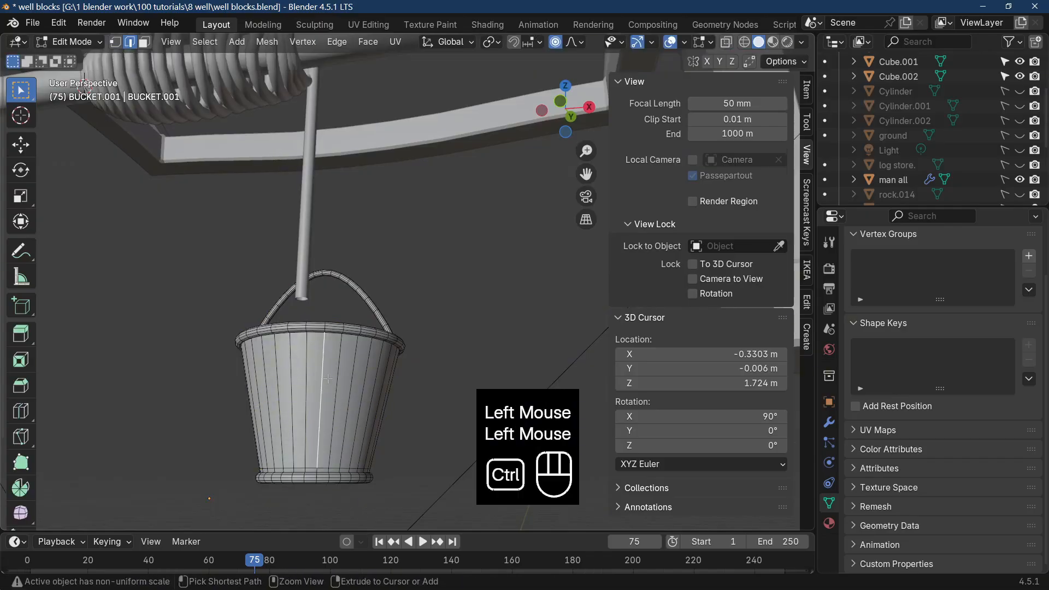
key(ctrl+r)
click(328, 382)
click(329, 318)
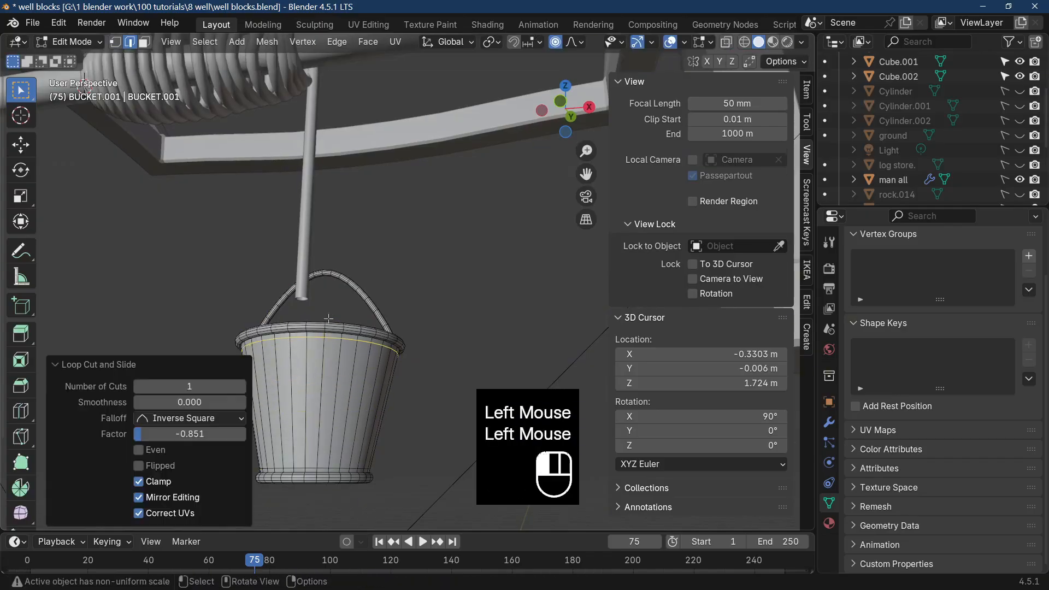
key(Tab)
Move the bucket so its handle hangs from the rope's end, finishing with about -0.008 m X, -0.054 m Y and -0.050 m Z.
middle_click(397, 410)
scroll(397, 410, down, 3)
key(KP_1)
middle_drag(397, 409, 360, 404)
drag(478, 322, 481, 326)
middle_drag(481, 326, 774, 339)
scroll(359, 324, down, 6)
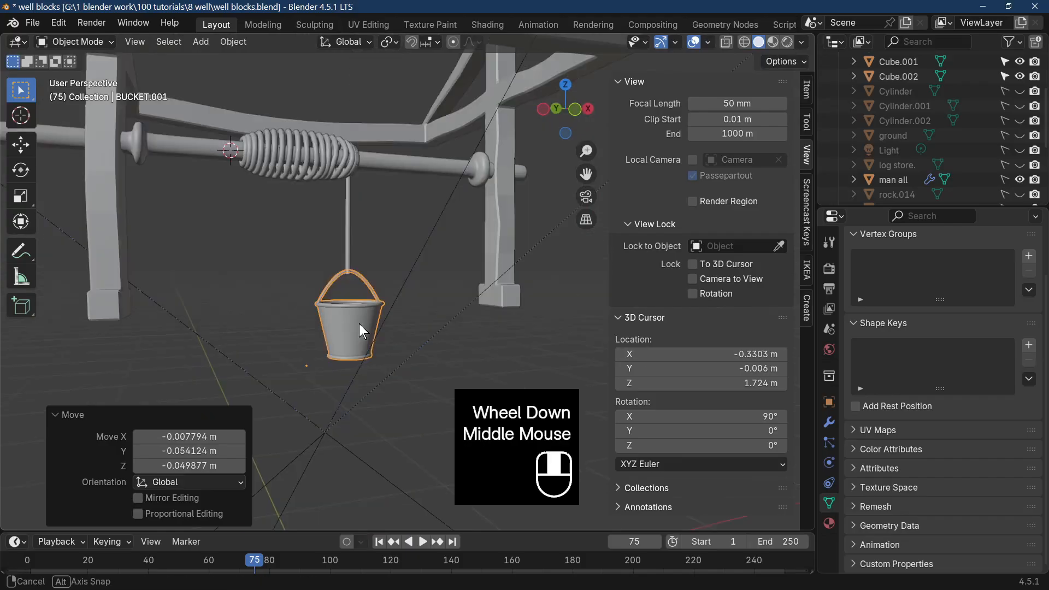
scroll(904, 153, down, 3)
Unhide the WELL and well objects to show the stonework and inspect the complete well from several distances.
scroll(907, 161, down, 2)
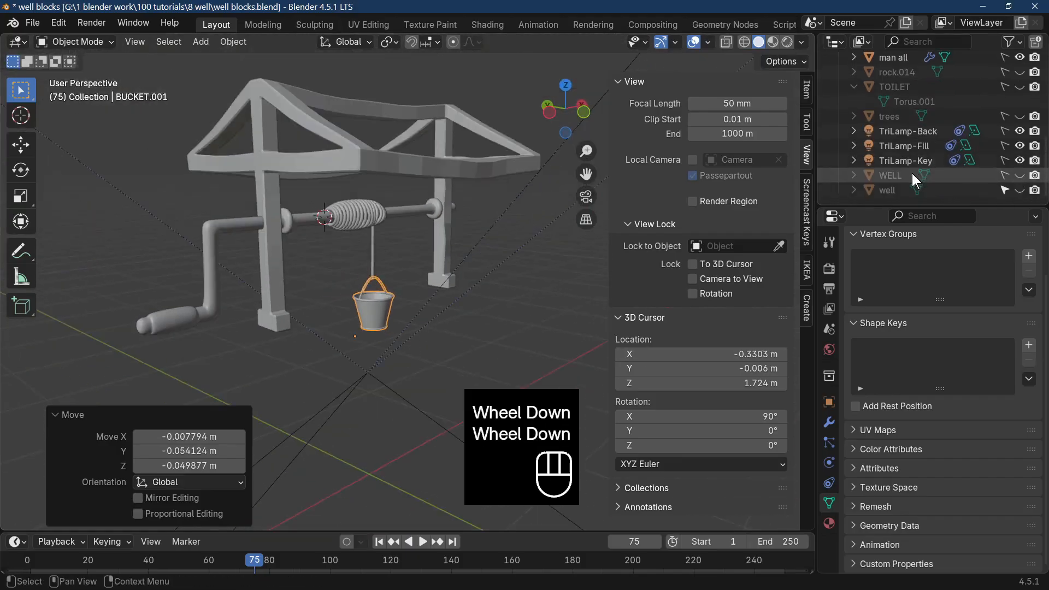
drag(1019, 175, 1020, 190)
scroll(339, 323, up, 3)
middle_drag(339, 322, 457, 281)
scroll(592, 293, down, 3)
scroll(417, 280, up, 8)
scroll(432, 290, down, 6)
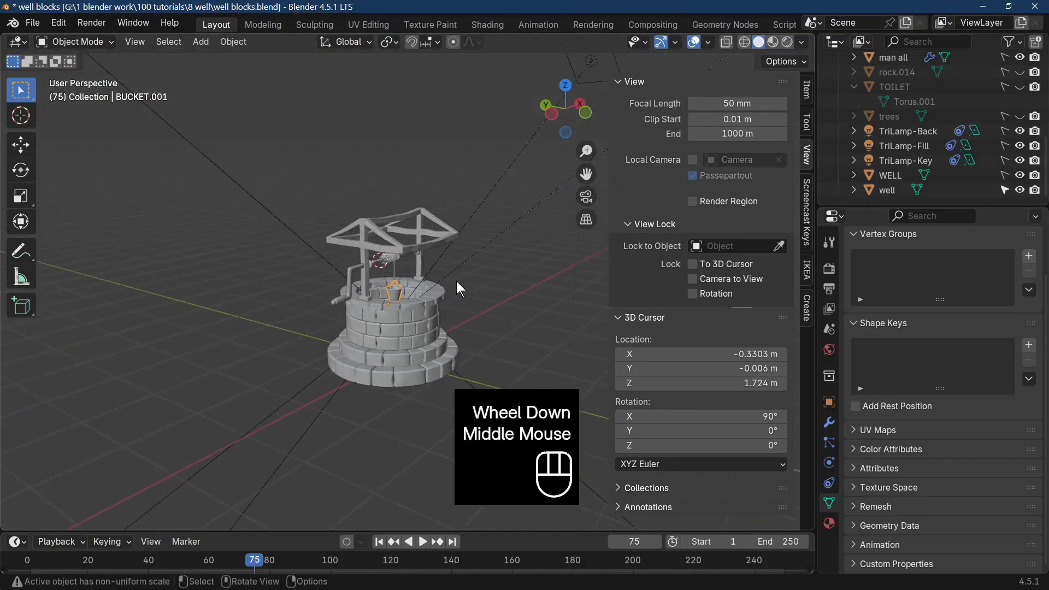
scroll(451, 282, up, 2)
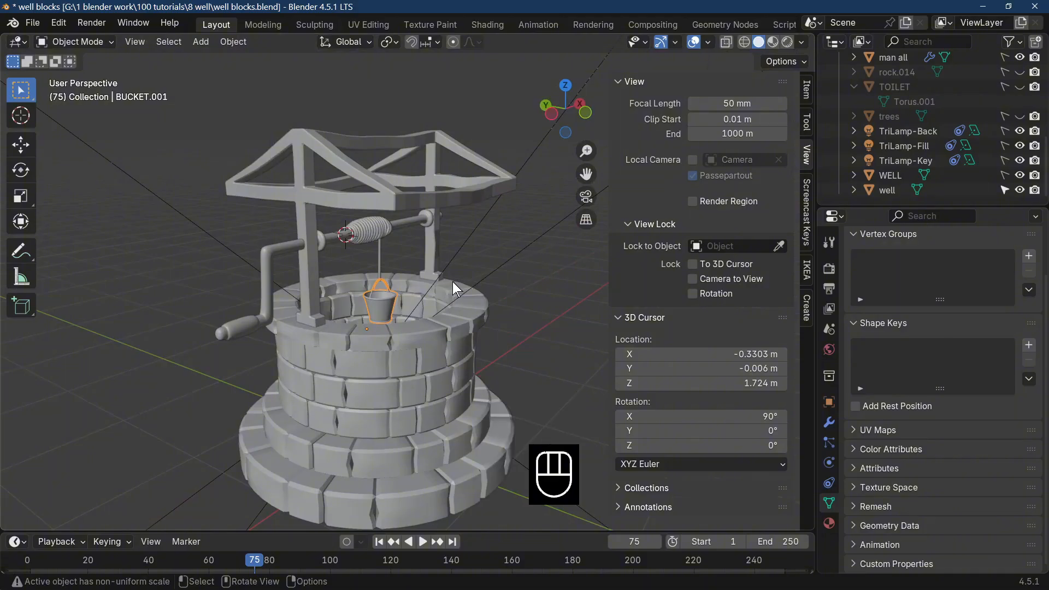
scroll(453, 281, down, 1)
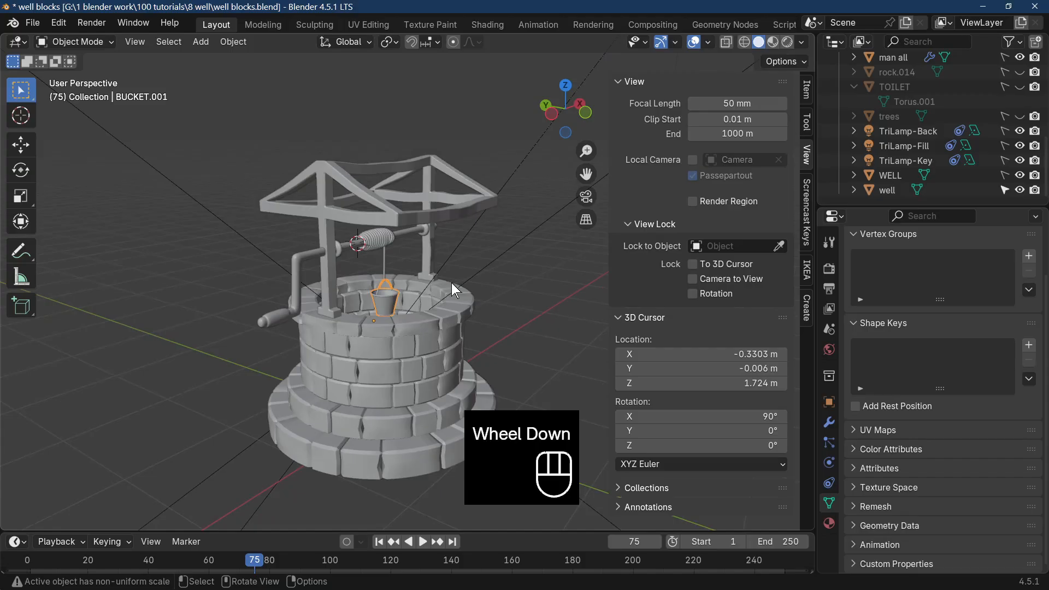